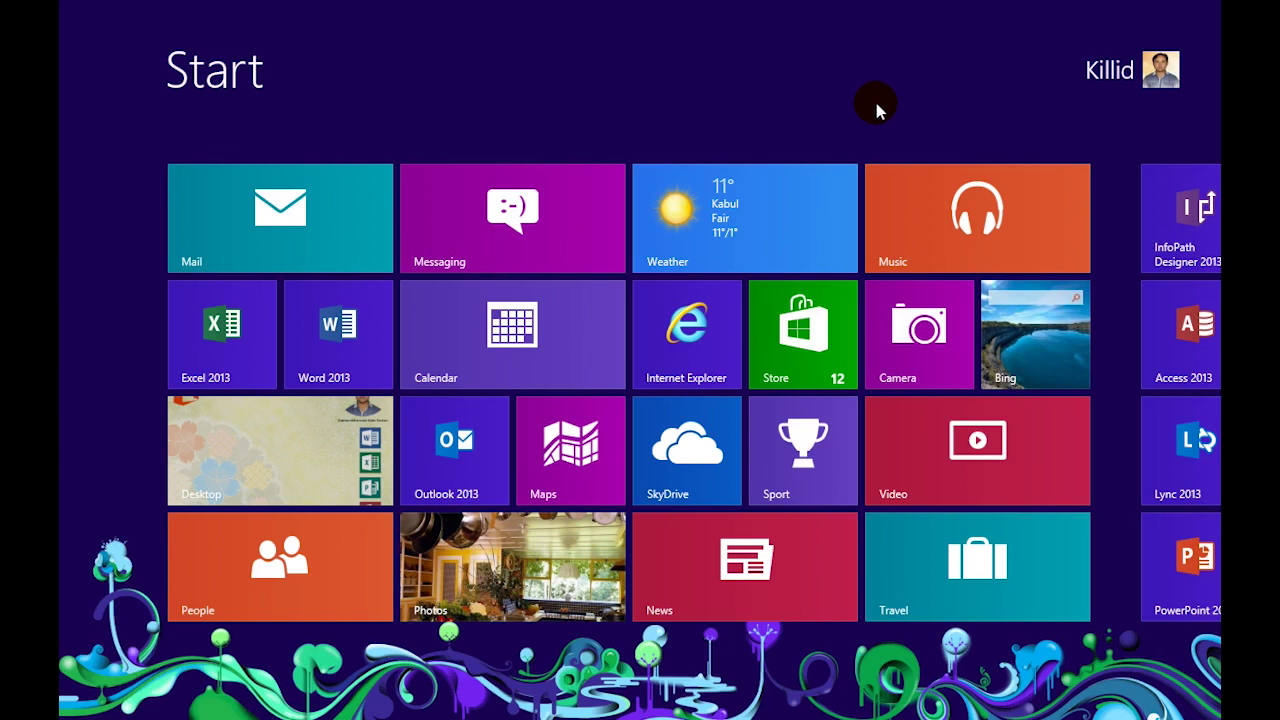
Step: Launch Excel 2013 and create a new blank workbook, Book1, then open the File backstage
click(202, 362)
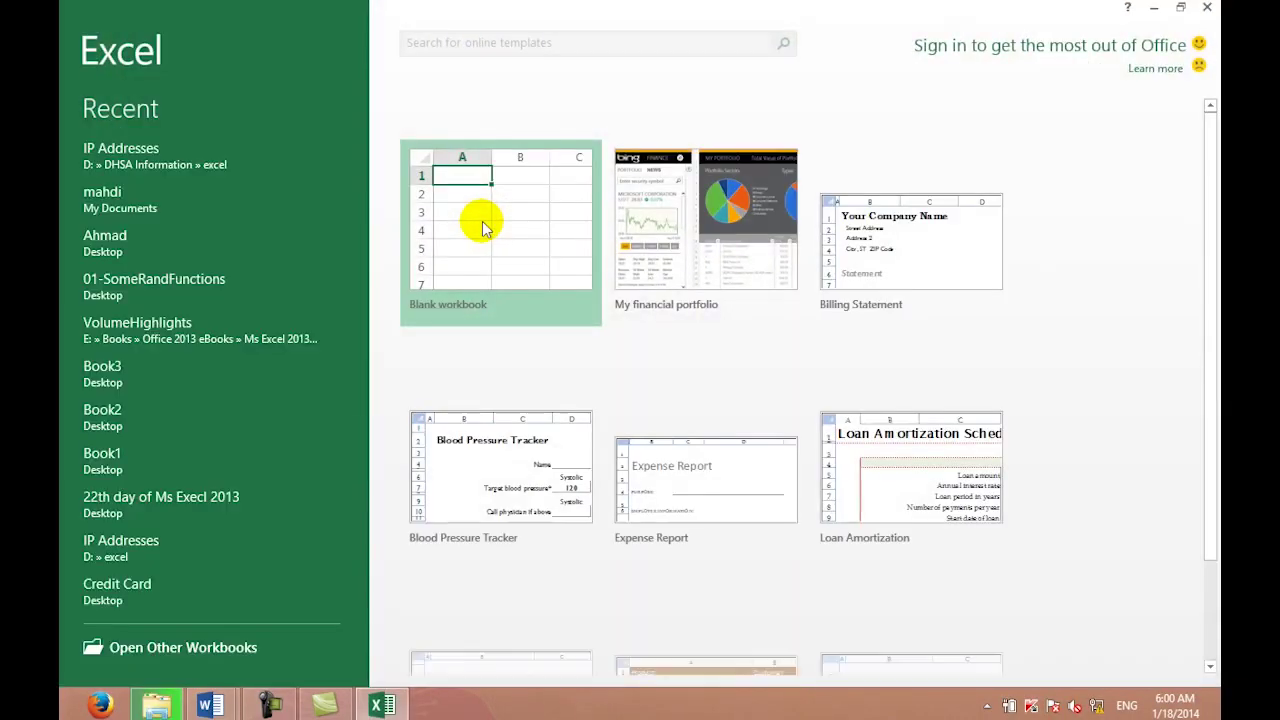
click(508, 232)
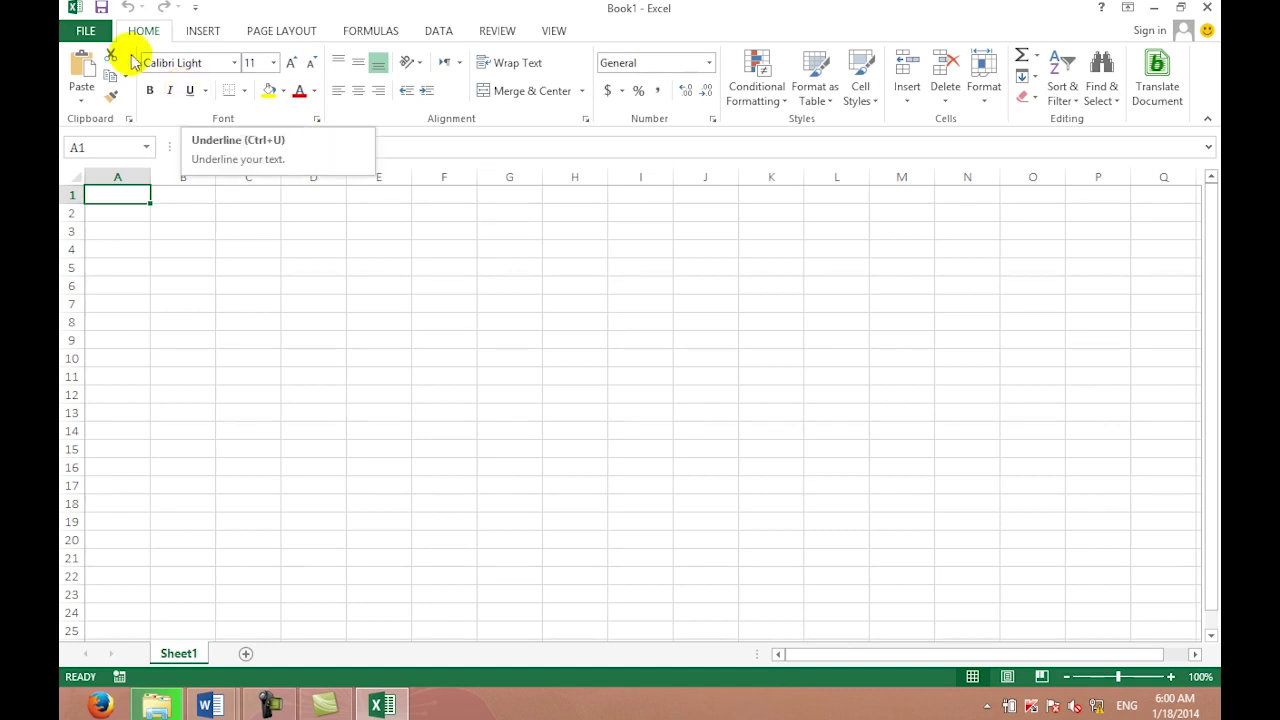
click(86, 31)
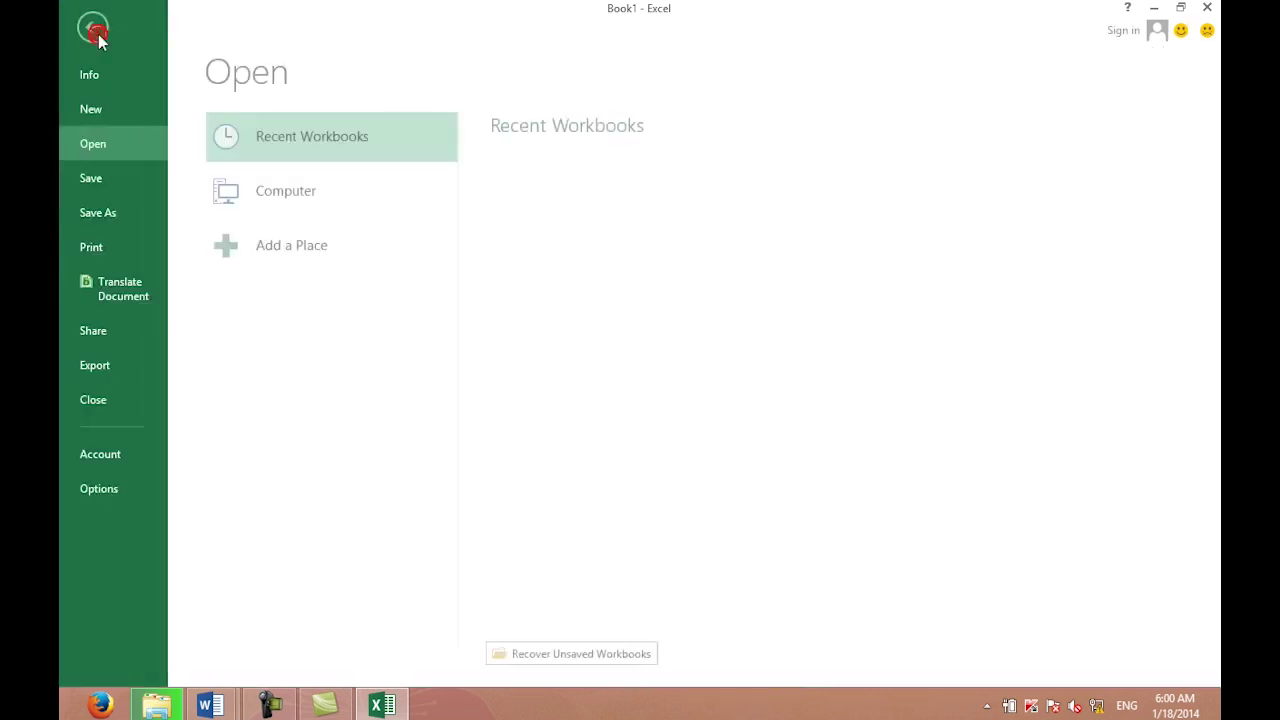
click(106, 489)
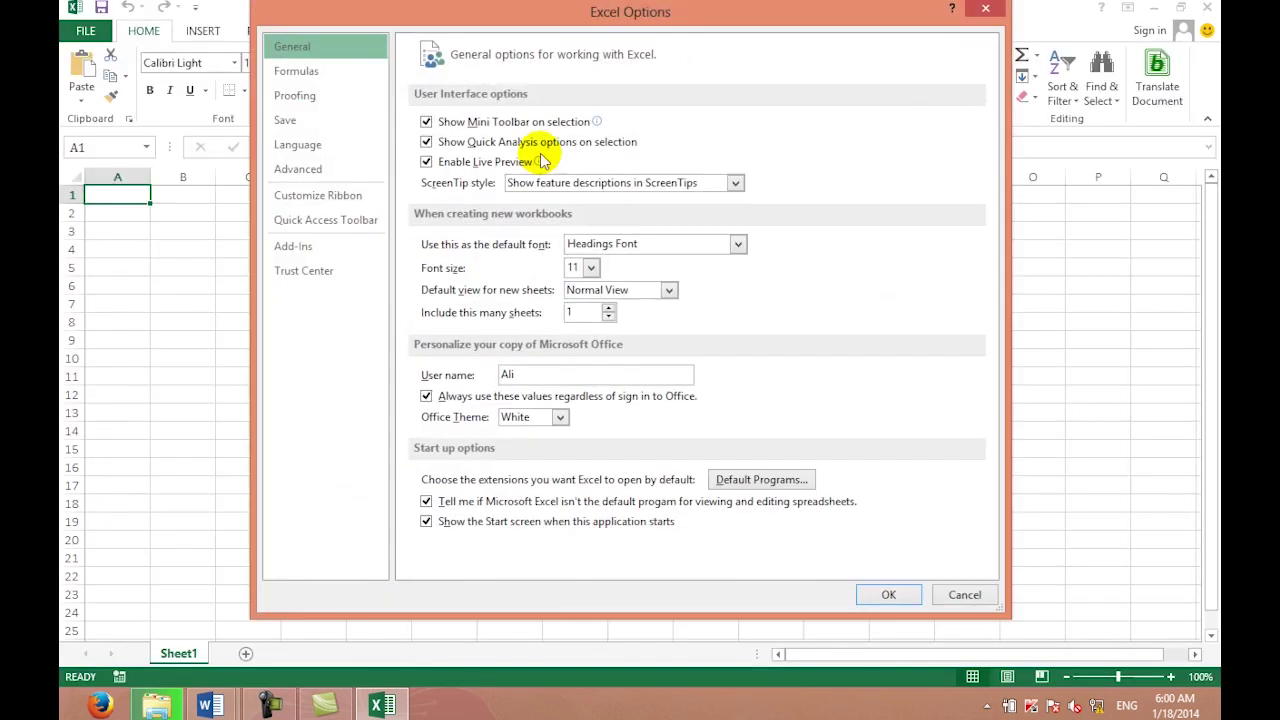
drag(655, 14, 715, 28)
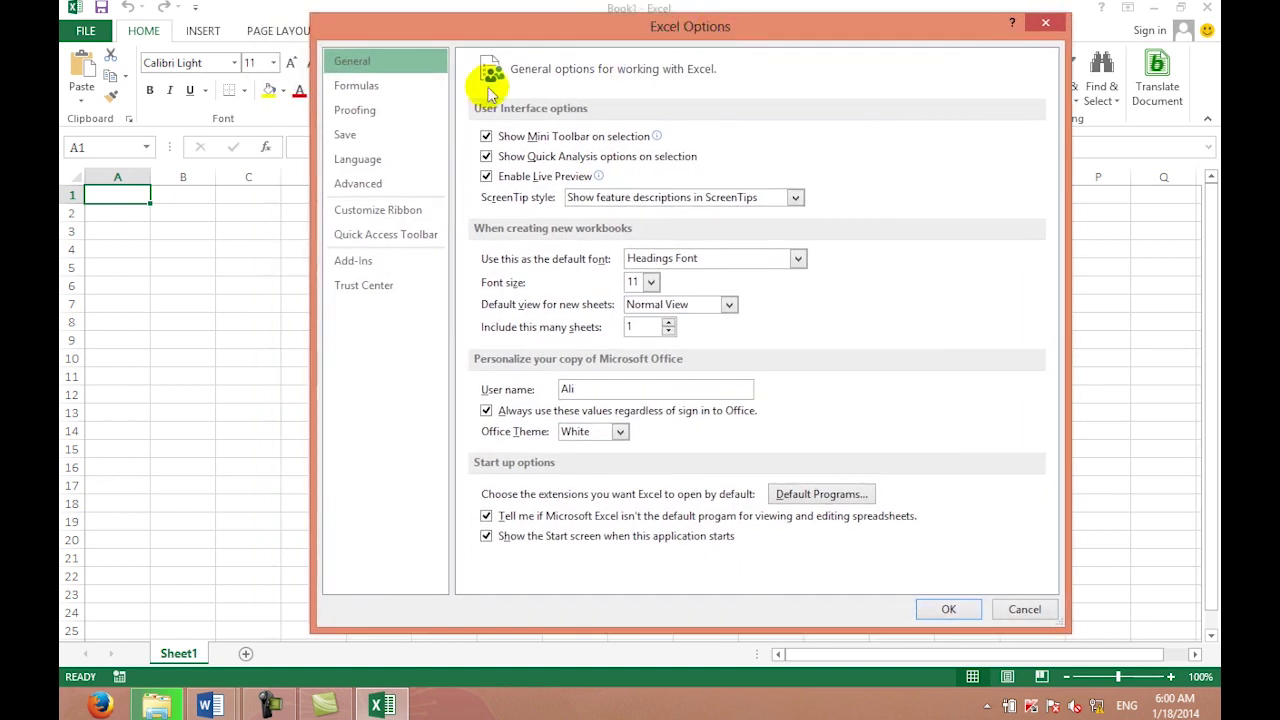
click(360, 186)
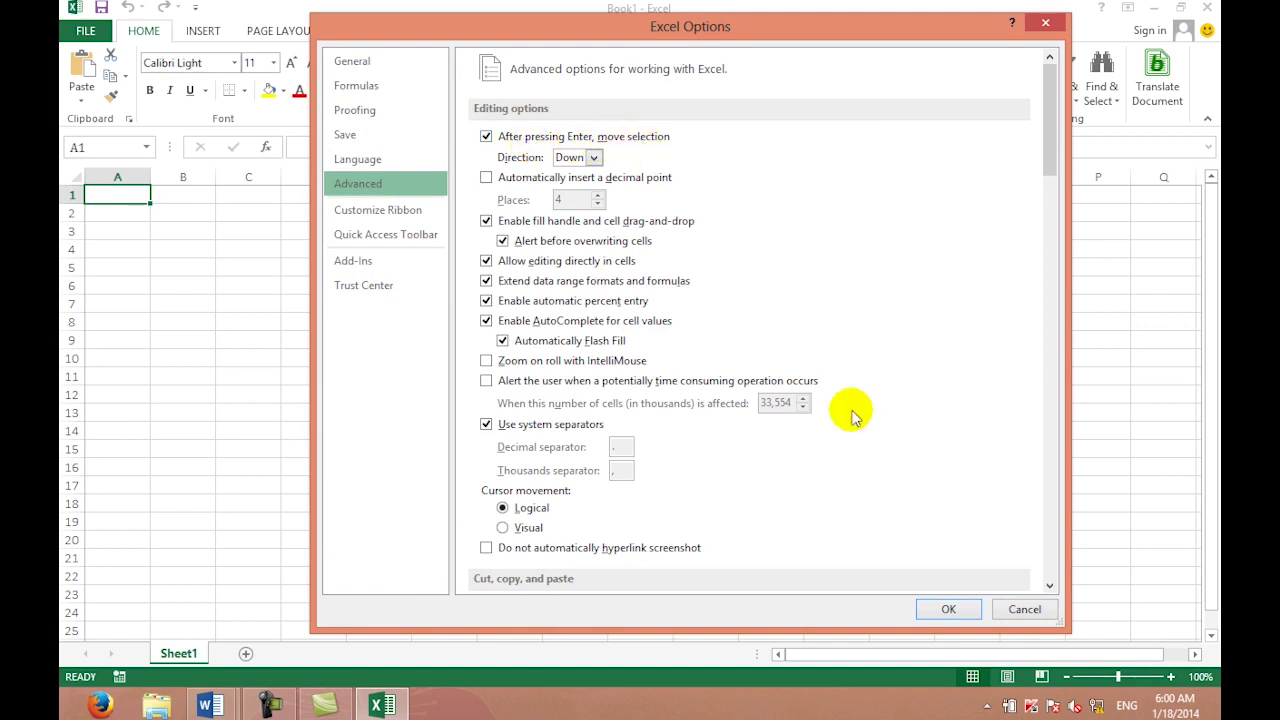
click(945, 609)
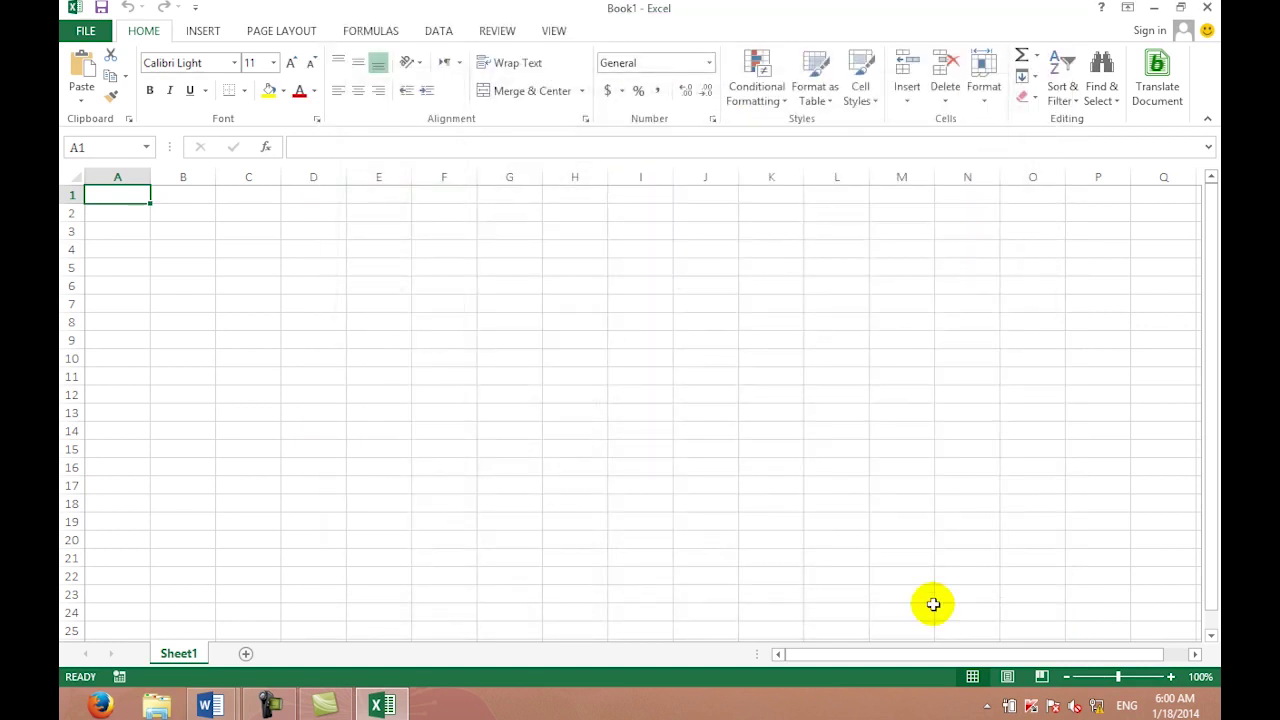
Step: Enter a name in A1, then set Enter's move direction to Right in Advanced options
text(ali)
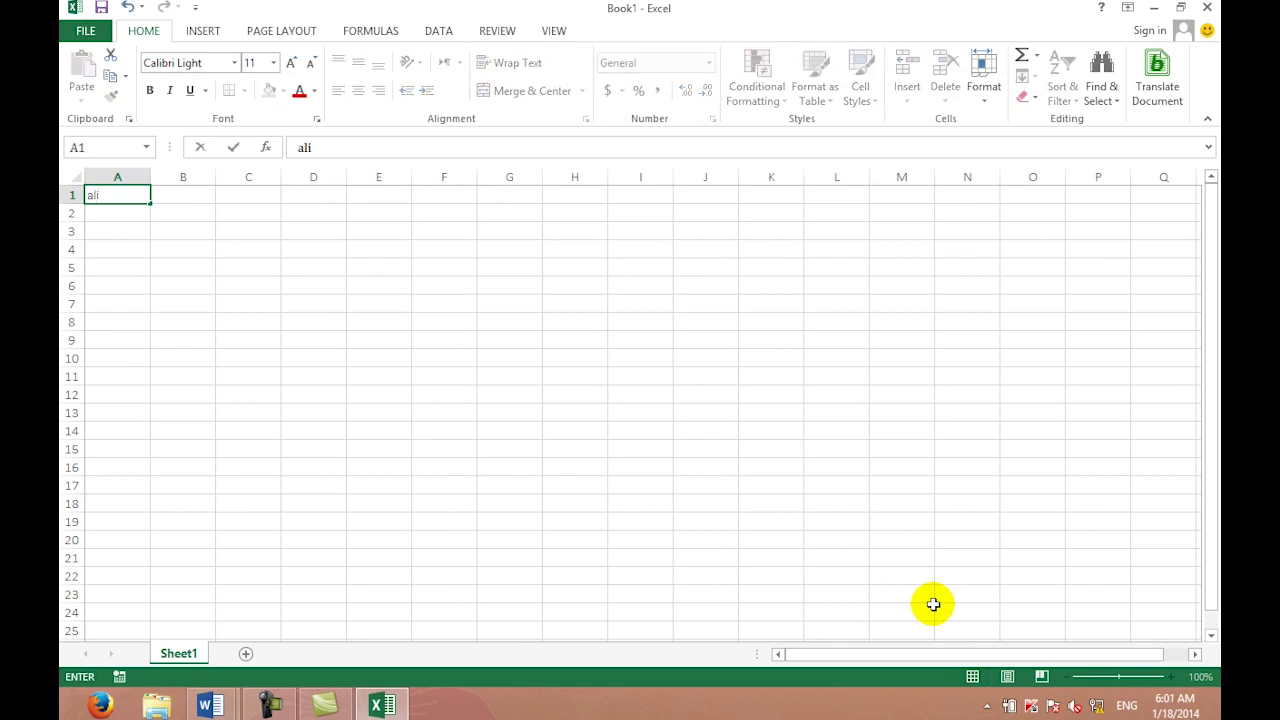
key(Return)
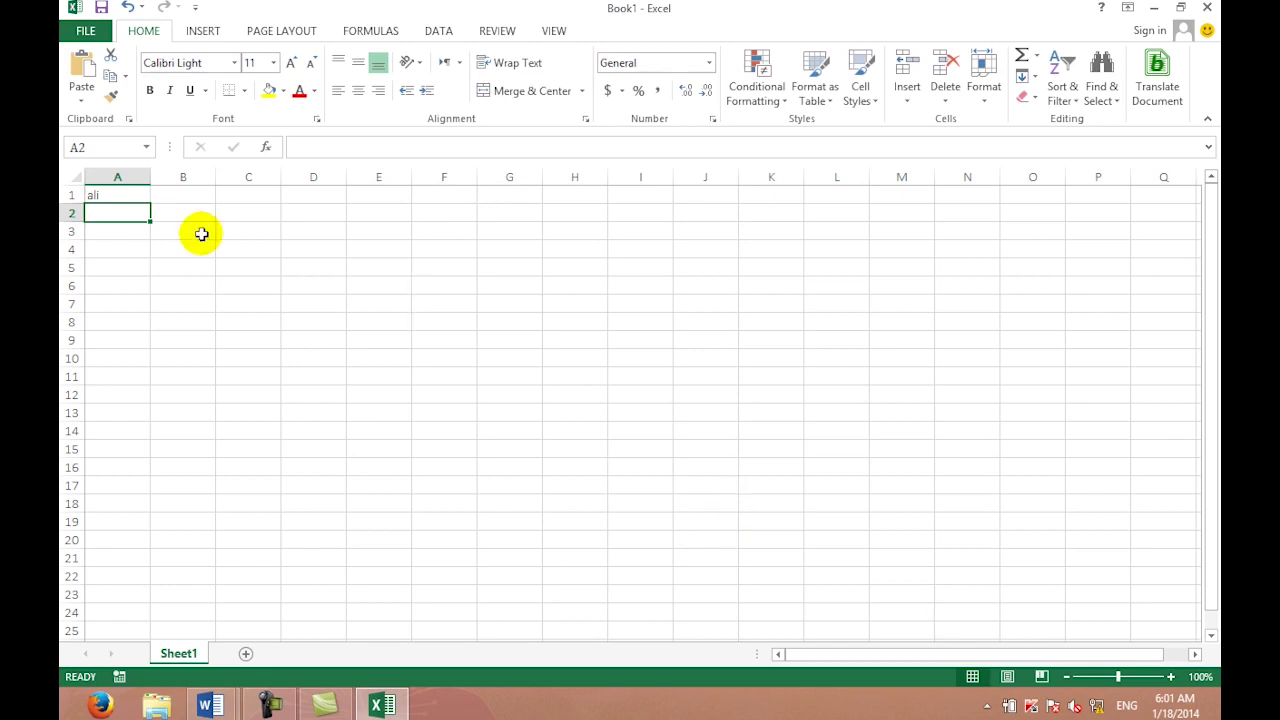
click(95, 33)
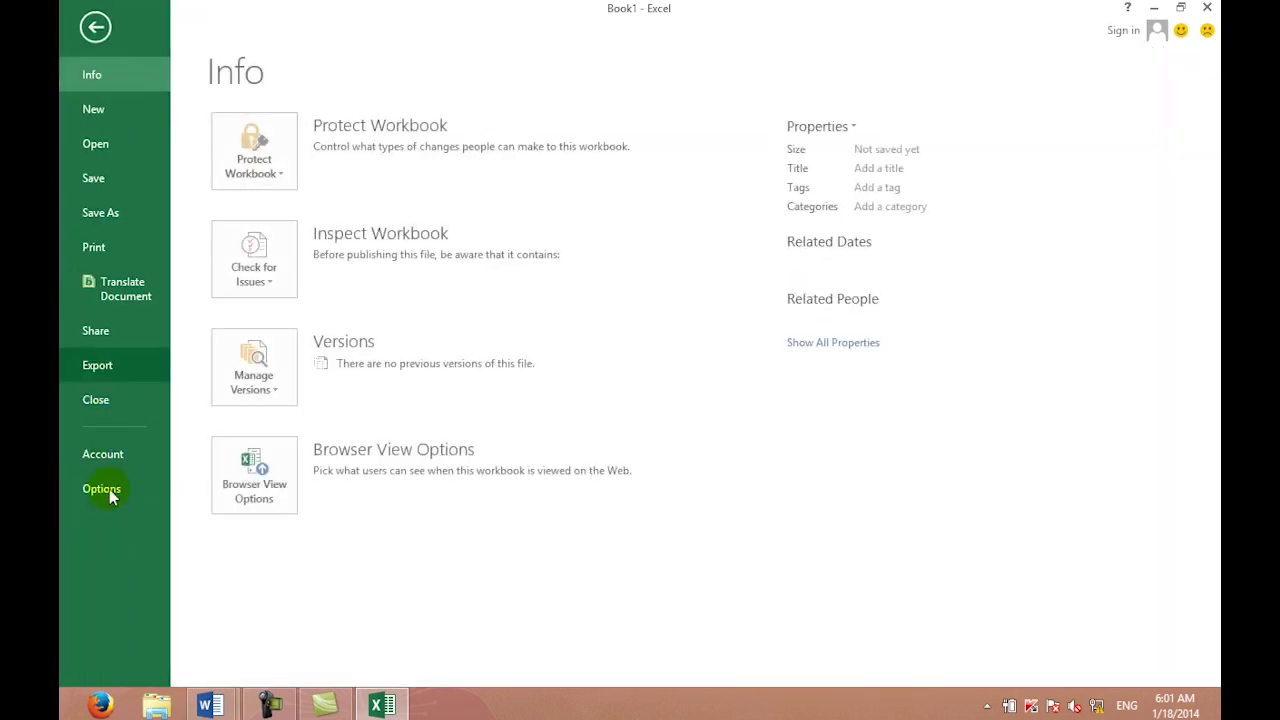
click(108, 498)
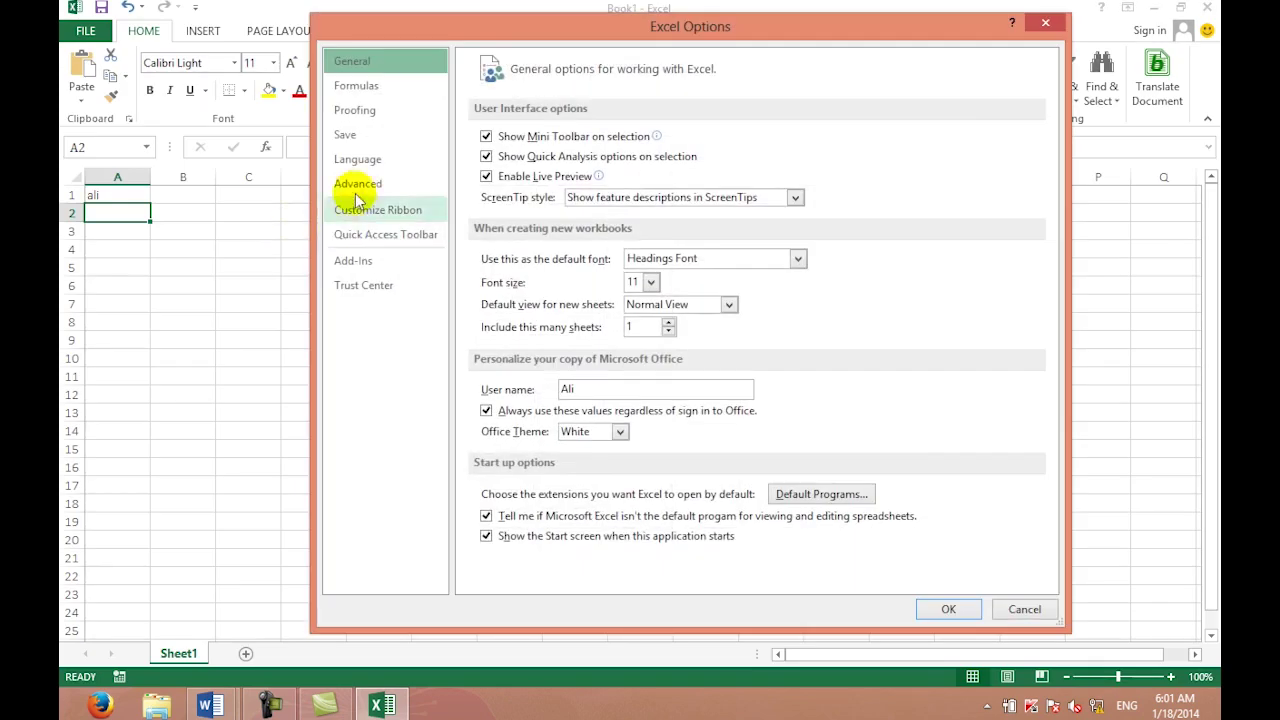
click(358, 183)
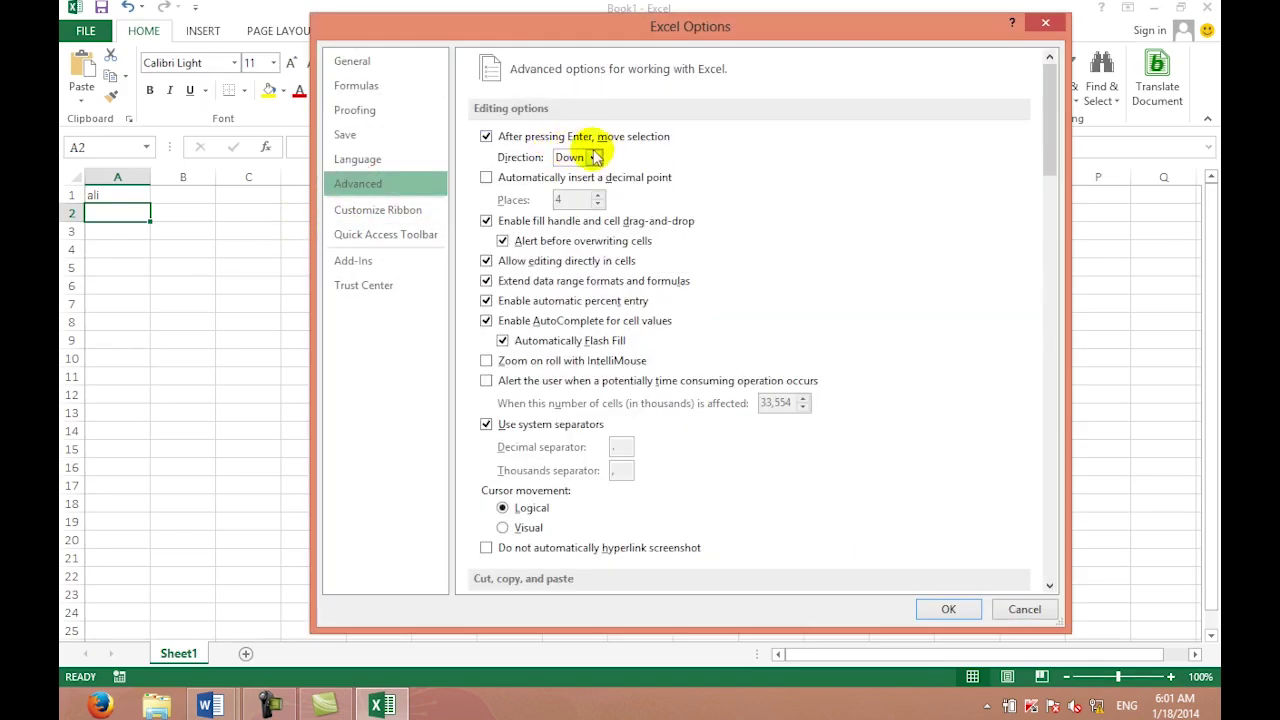
click(593, 158)
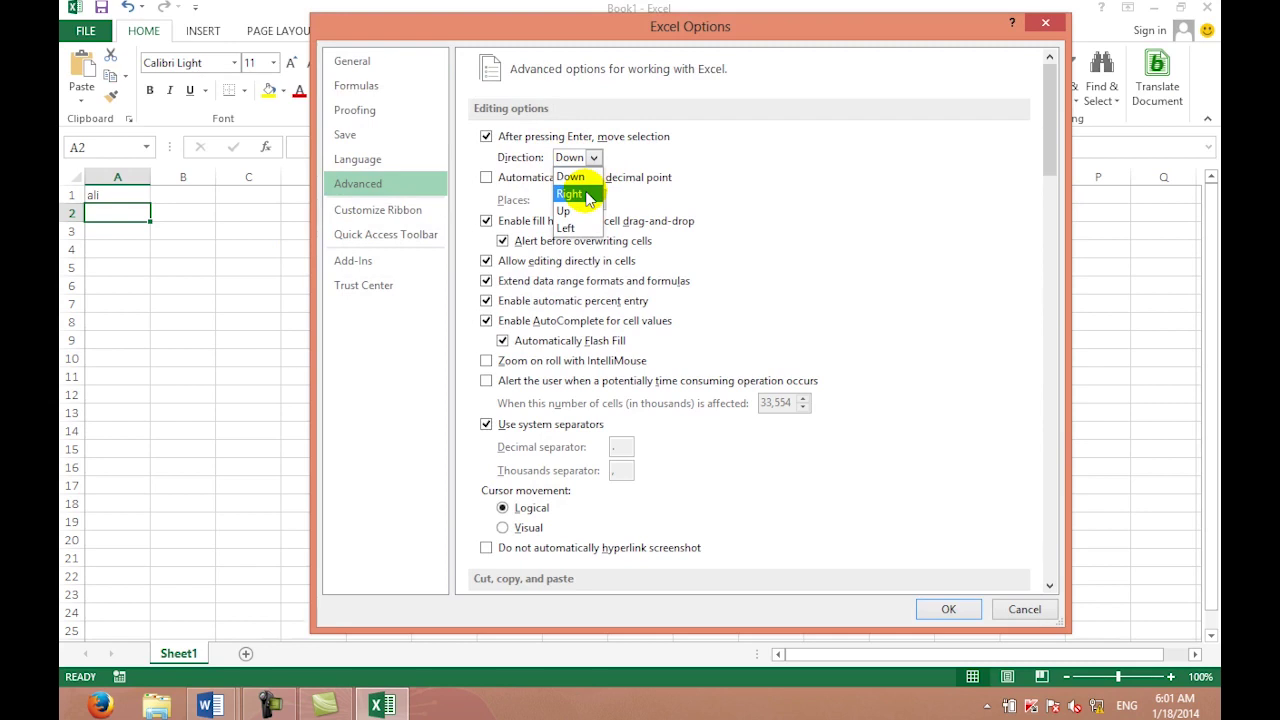
click(587, 195)
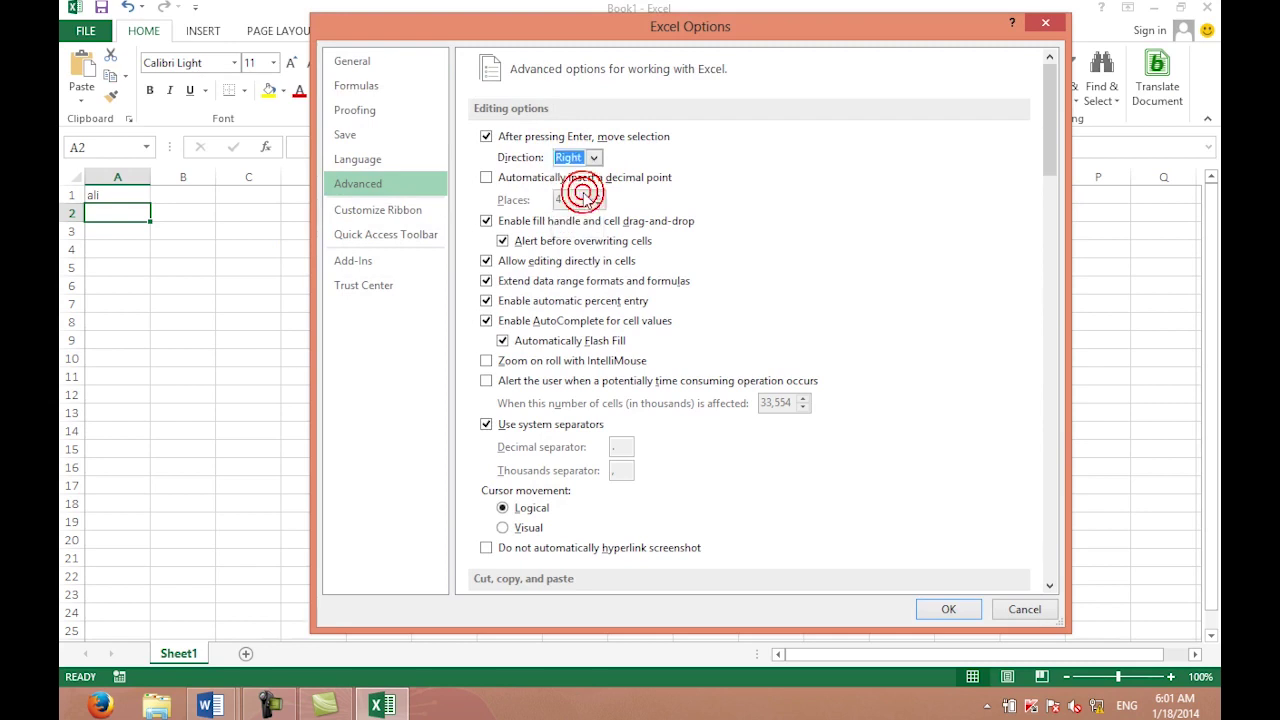
click(946, 609)
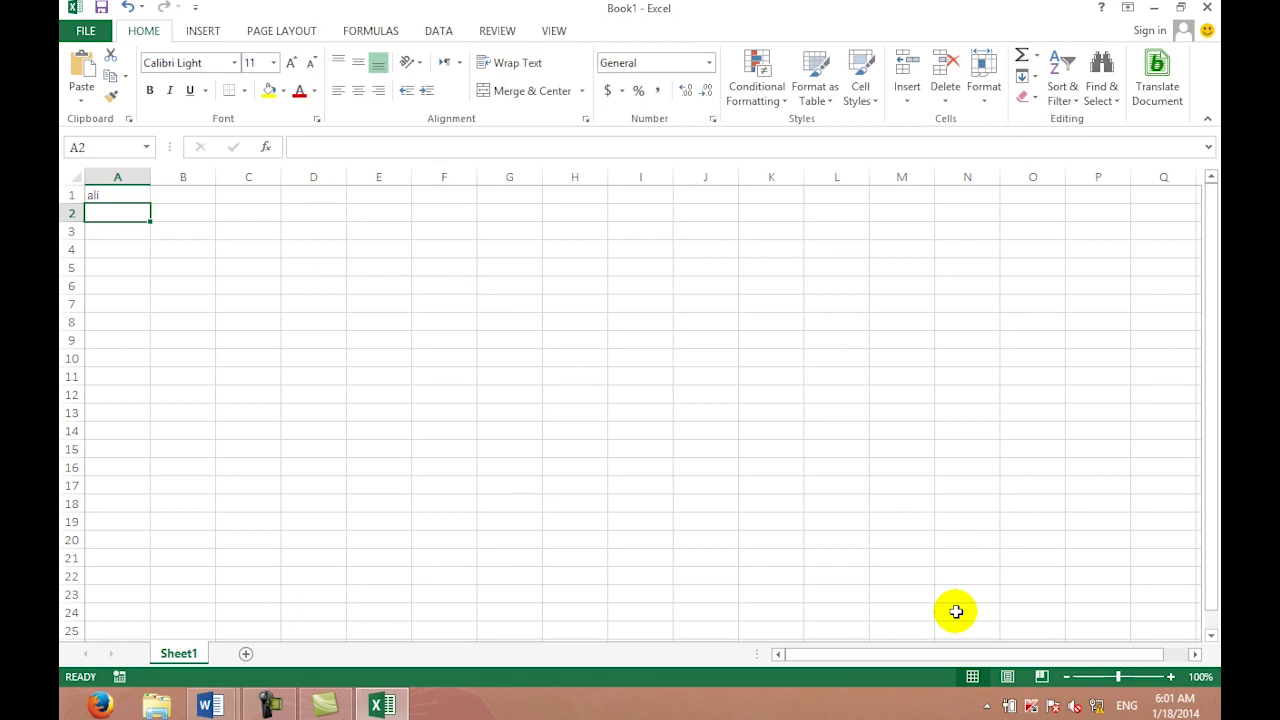
Step: Test that Enter moves right along row 2 and keep Right as the move direction
key(Return)
key(Return)
key(Return)
key(Return)
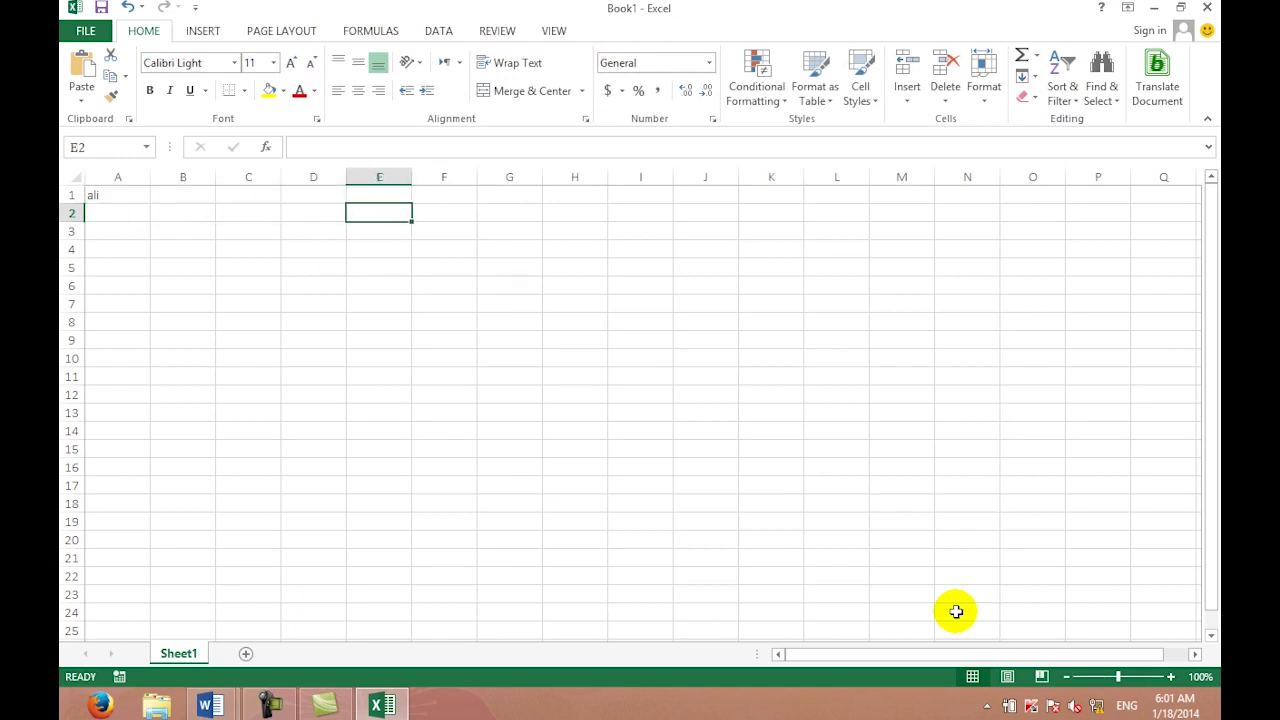
key(Return)
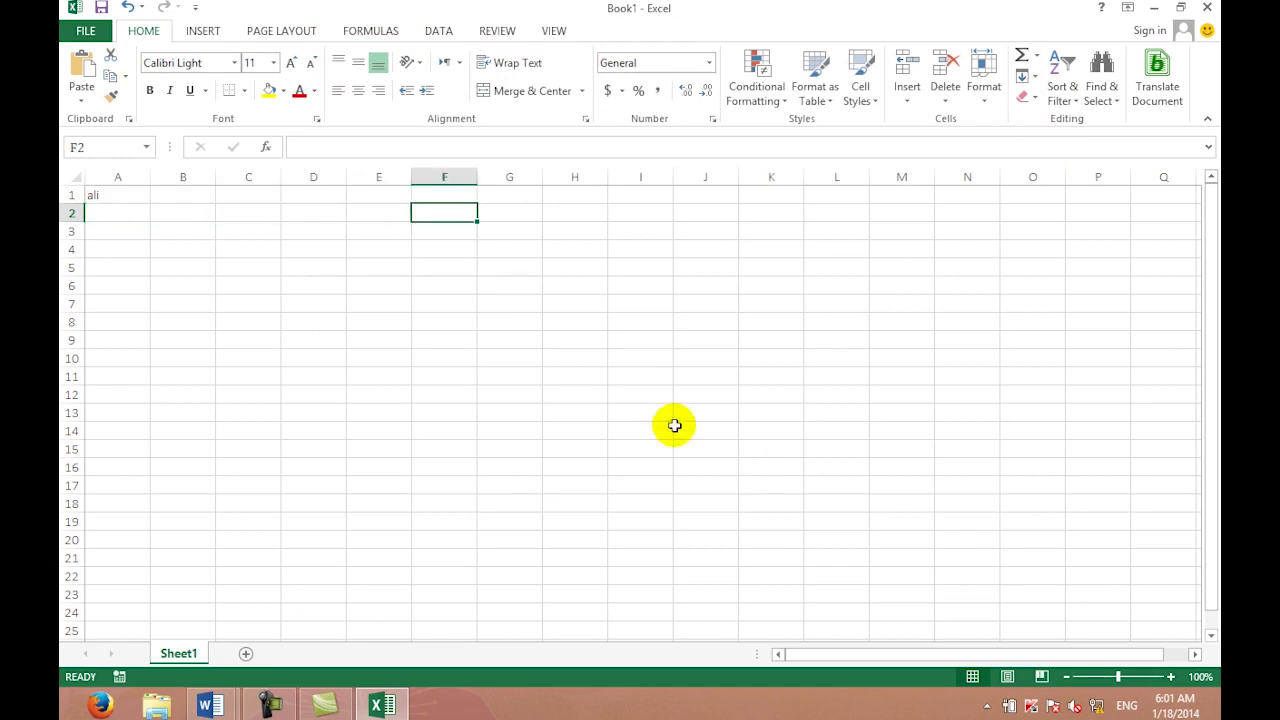
click(88, 31)
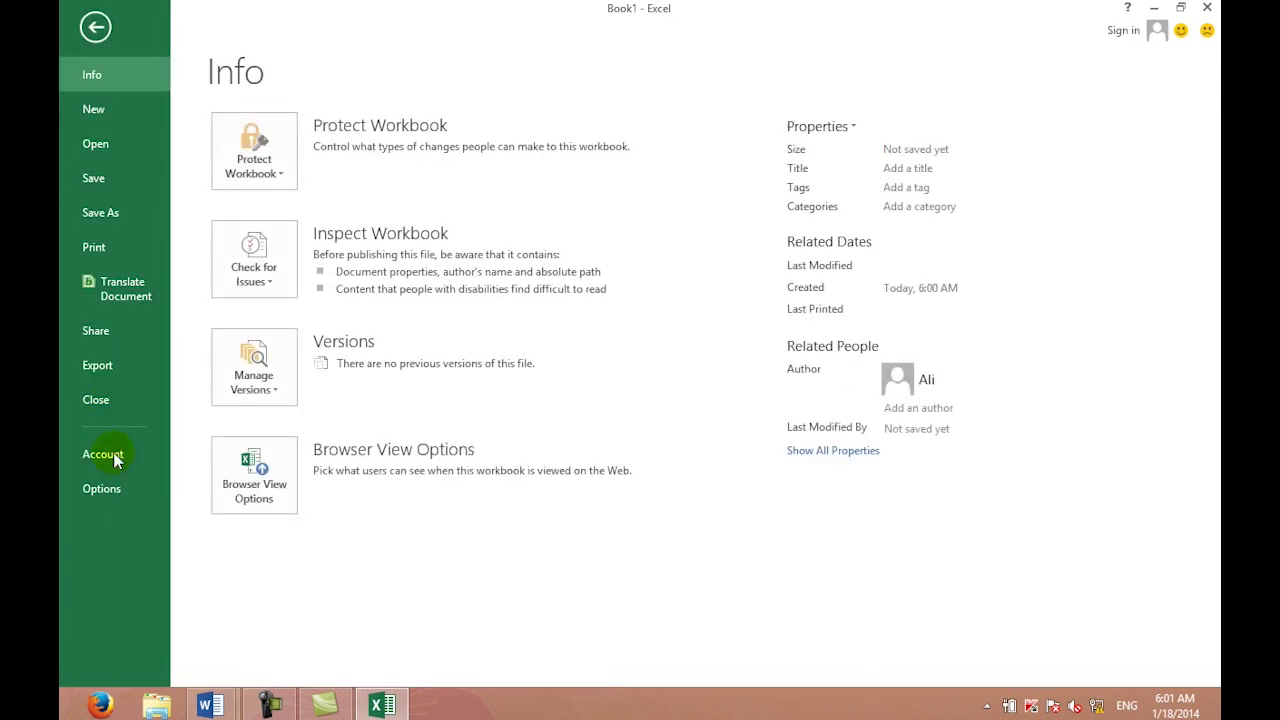
click(110, 486)
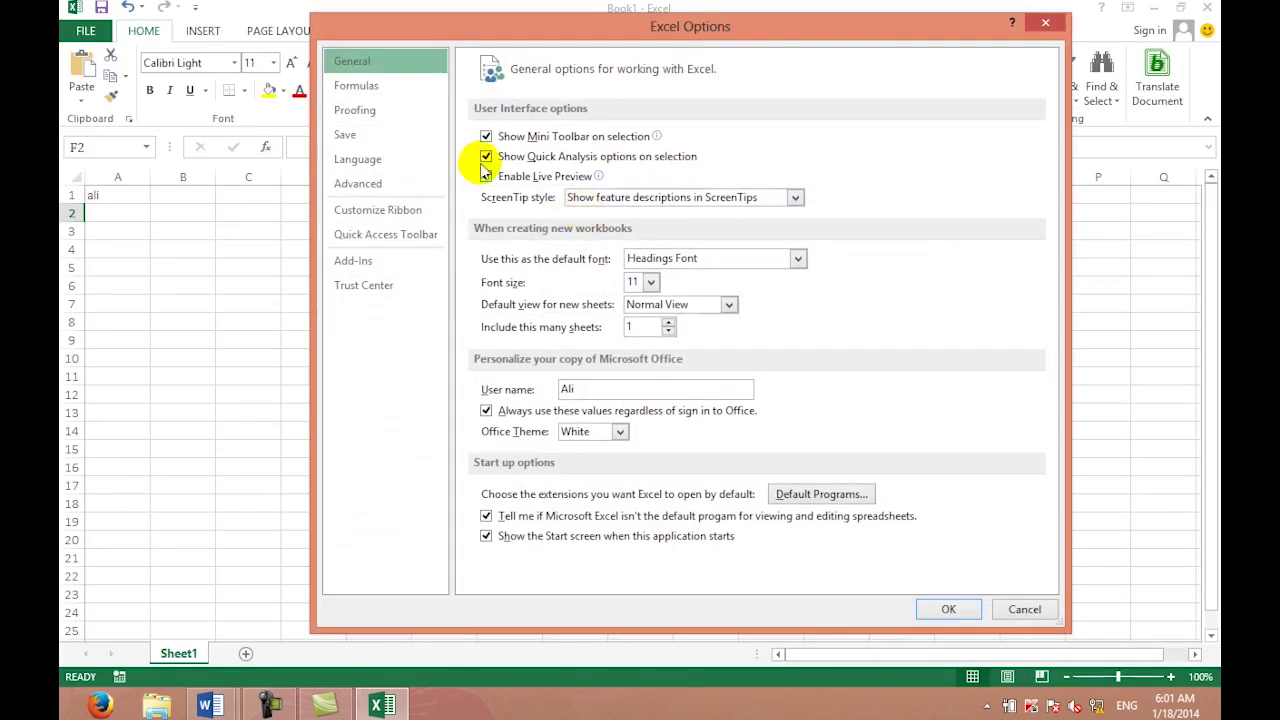
click(379, 196)
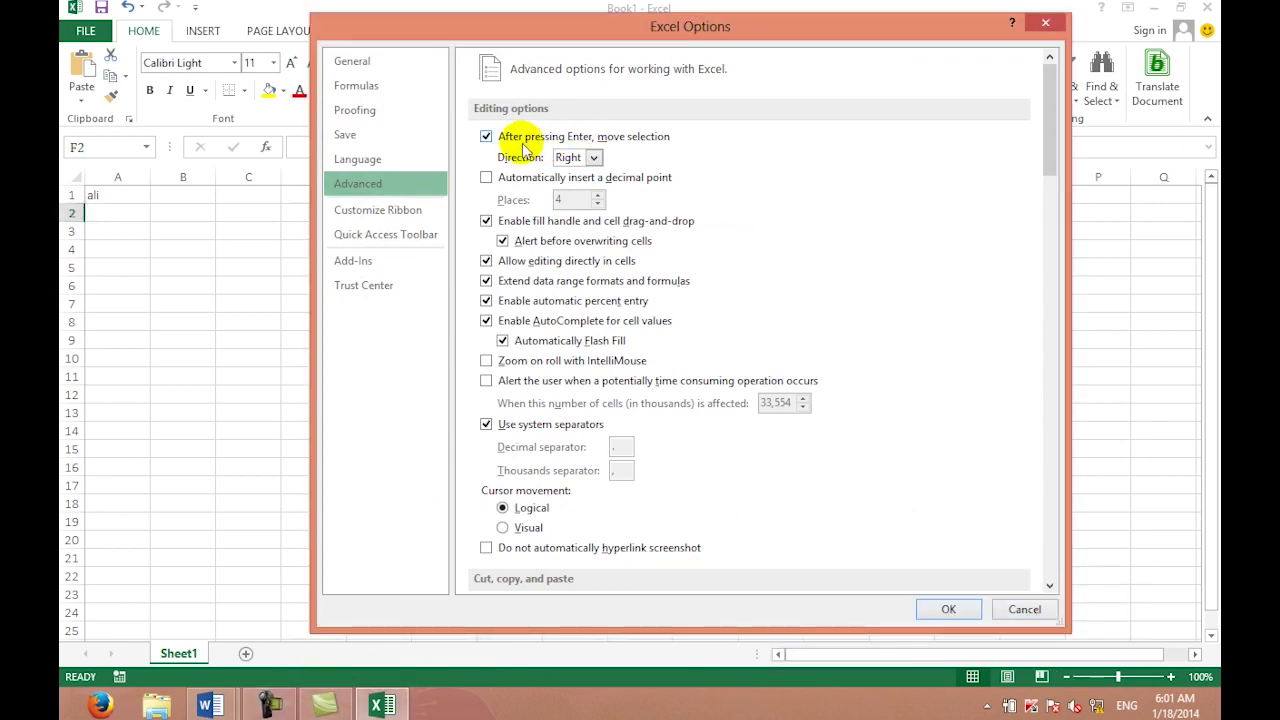
click(593, 158)
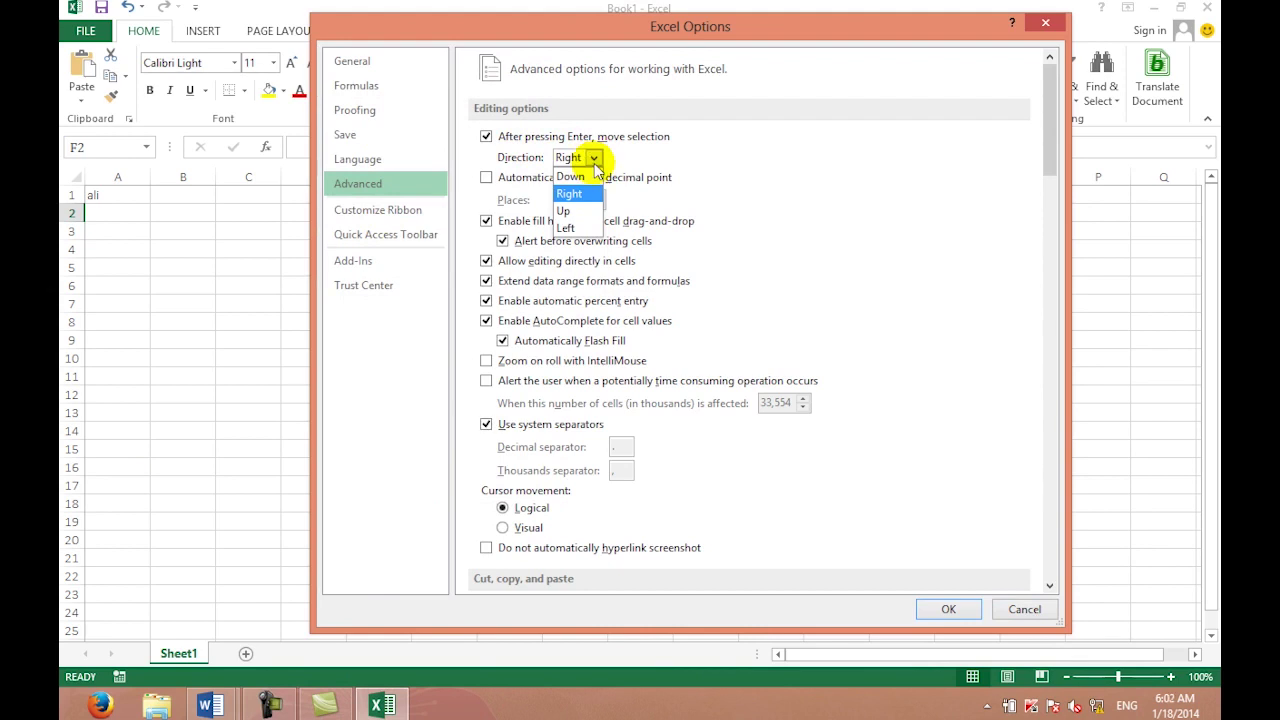
click(594, 162)
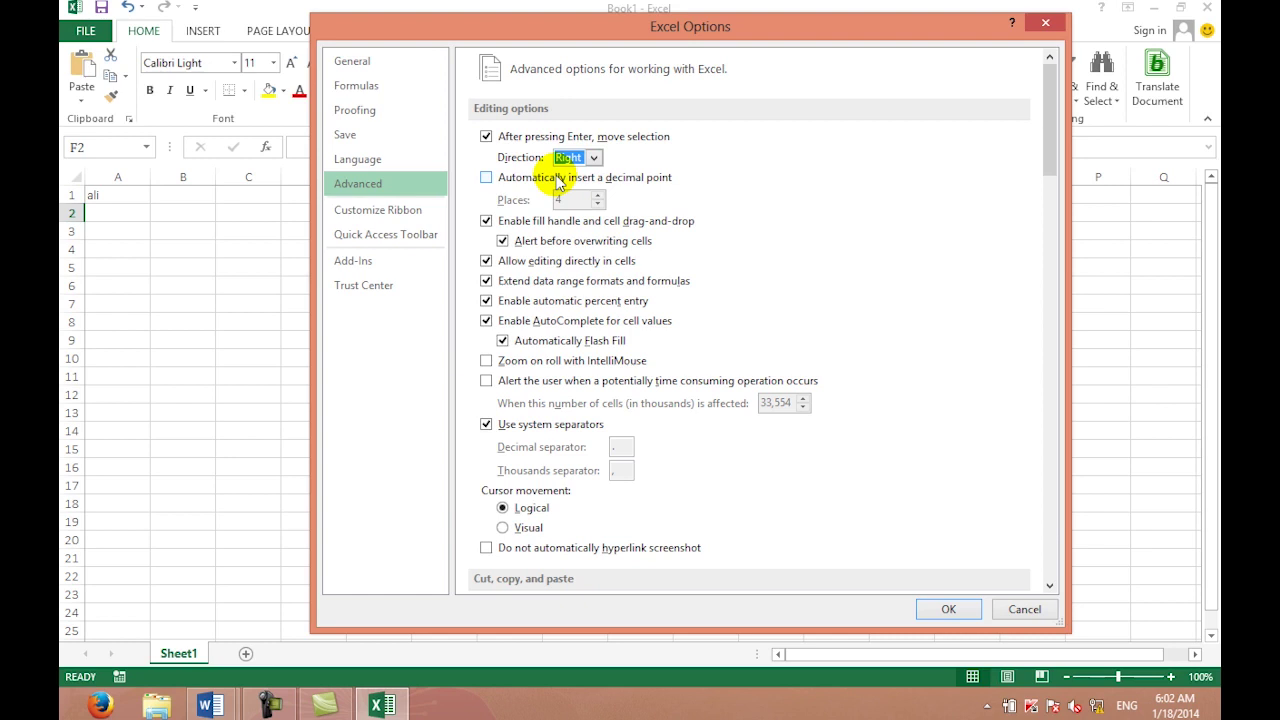
Step: Turn on automatic decimal point insertion with 3 places
click(530, 178)
click(570, 200)
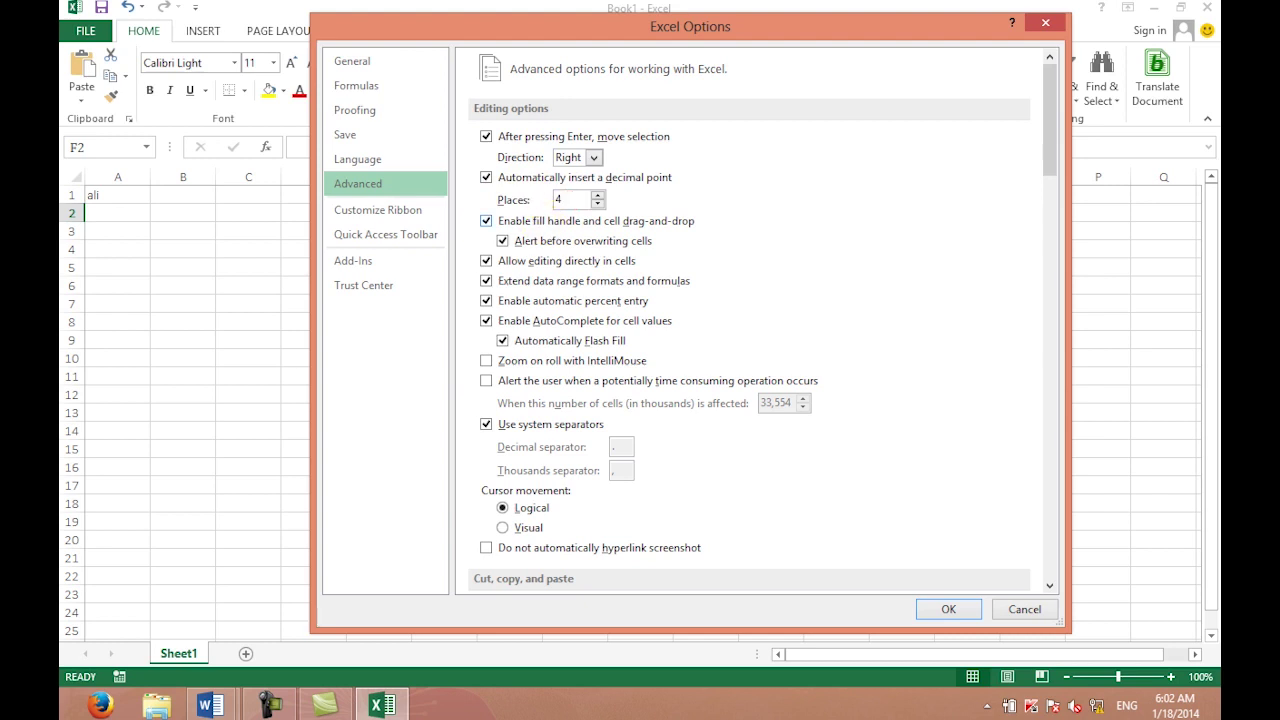
text(3)
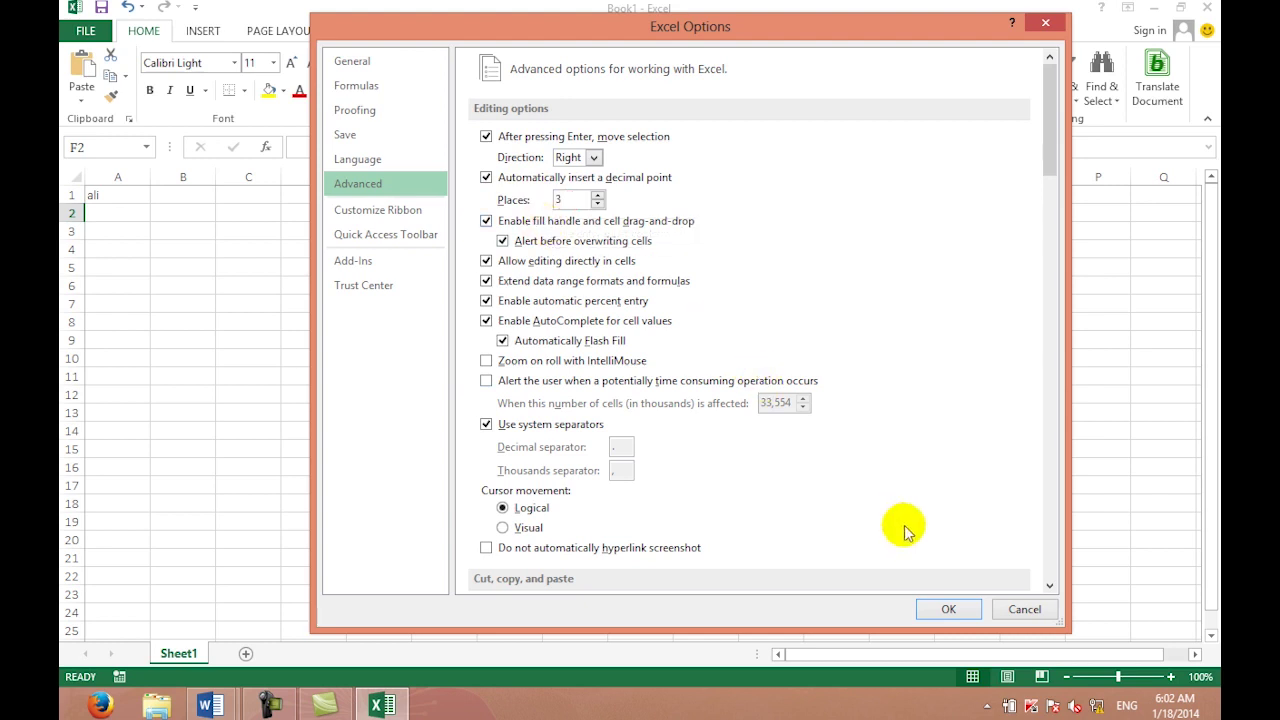
click(941, 612)
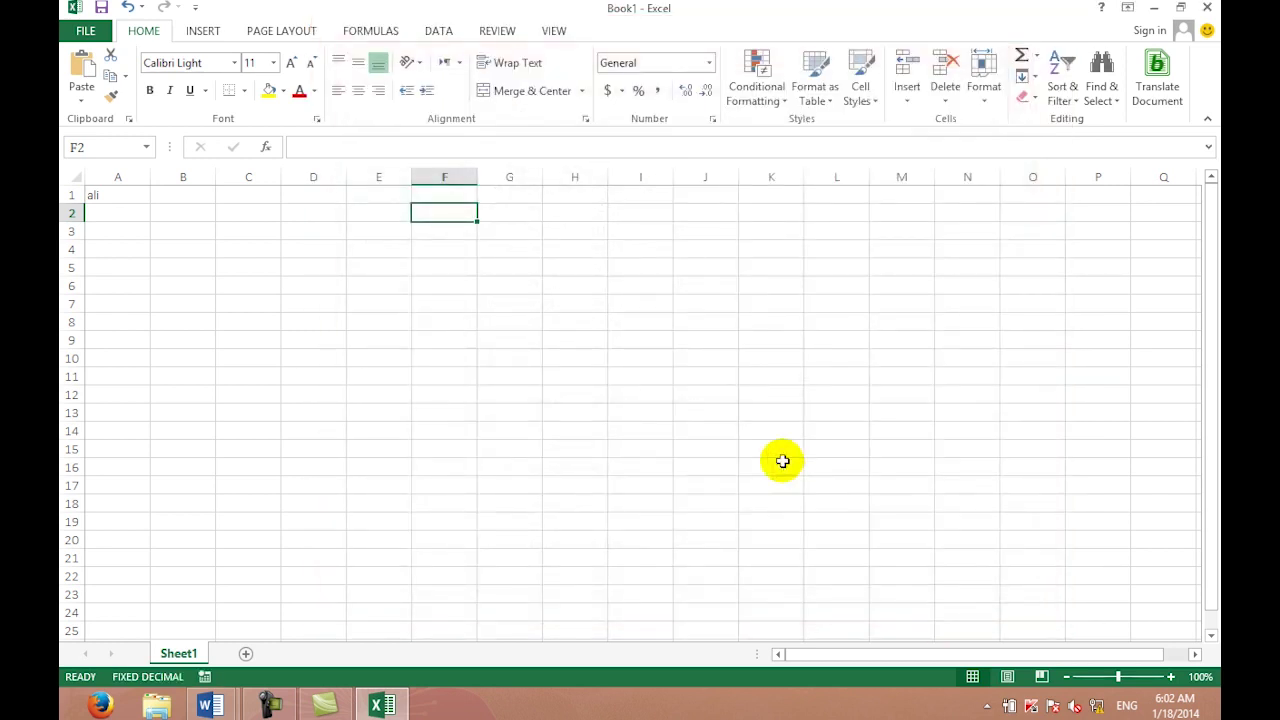
Step: Enter 3 in J6 so it appears as 0.003
click(689, 287)
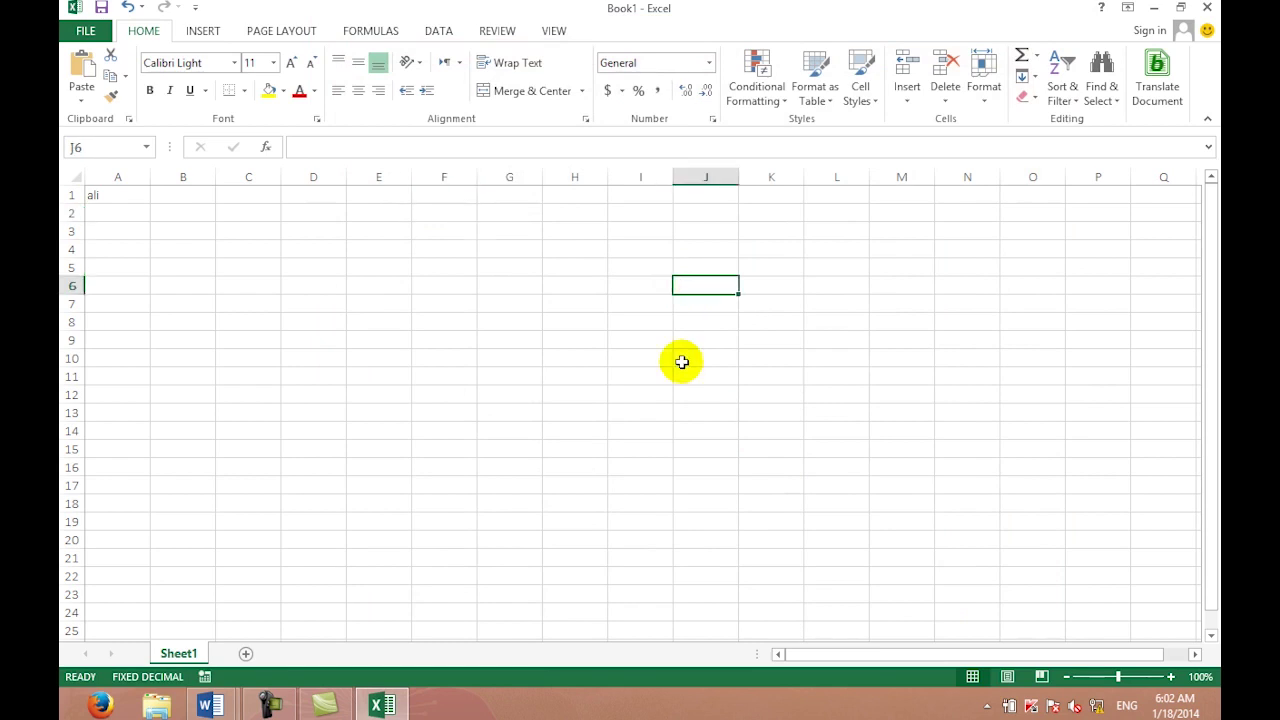
text(3)
key(Tab)
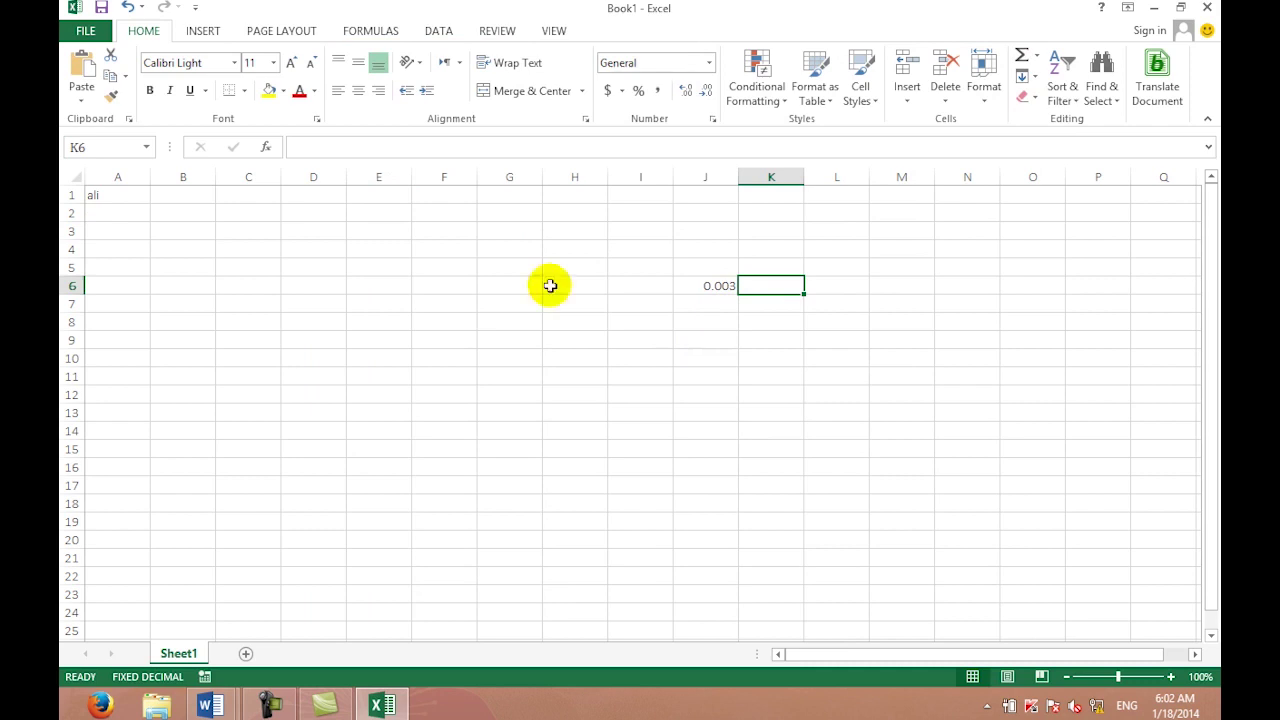
Step: Turn off automatic decimal point insertion in Advanced options
click(85, 30)
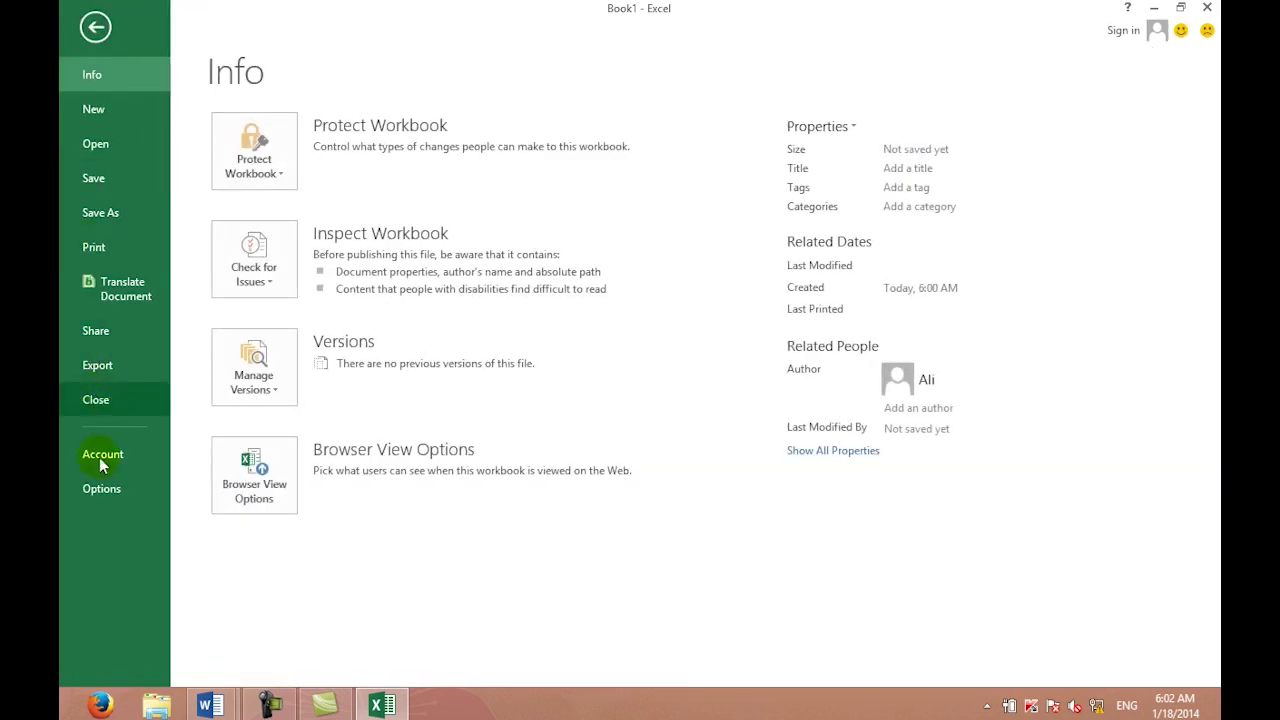
click(101, 487)
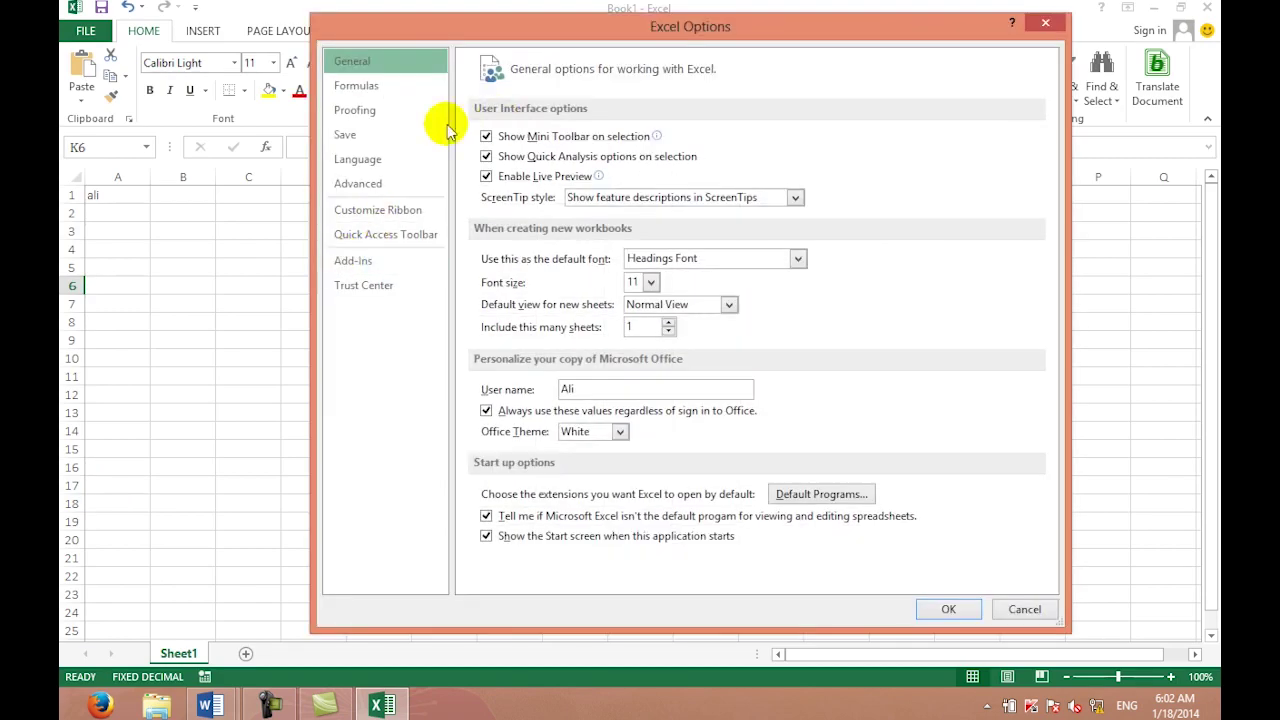
click(405, 183)
click(486, 178)
click(940, 605)
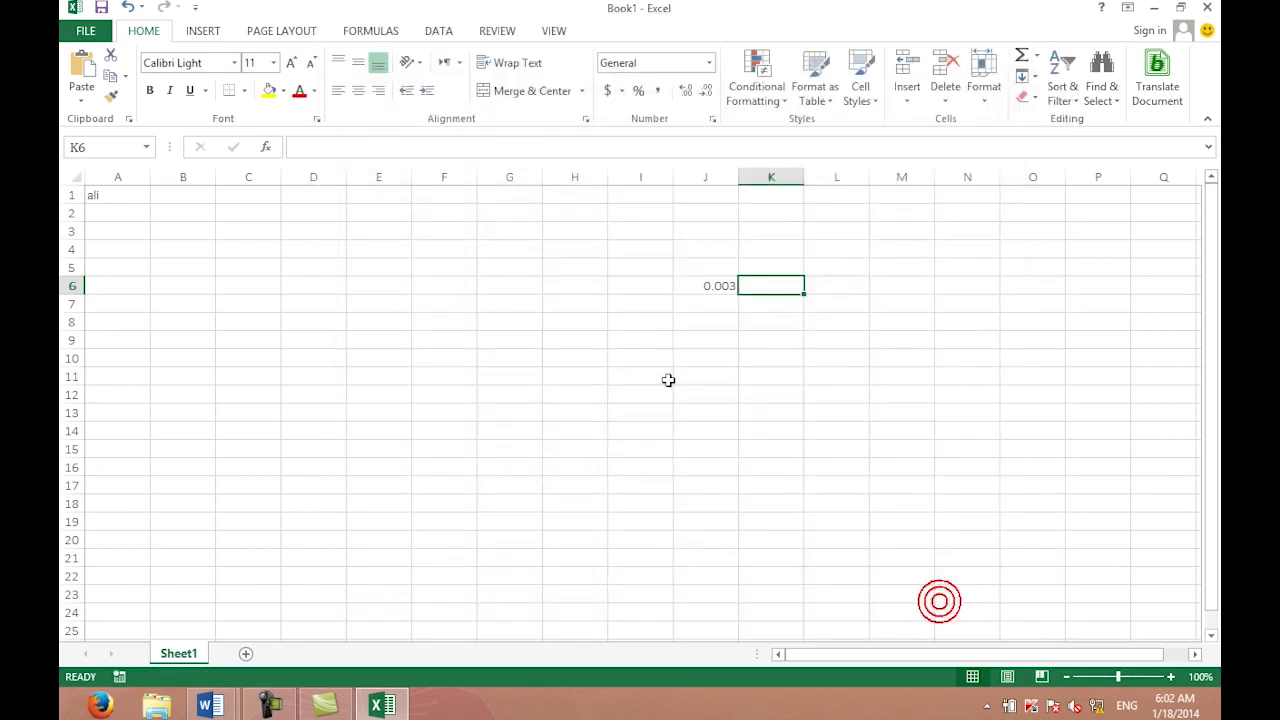
Step: Enter 3 in I11 to confirm it now stays as 3
click(668, 380)
text(3)
key(Tab)
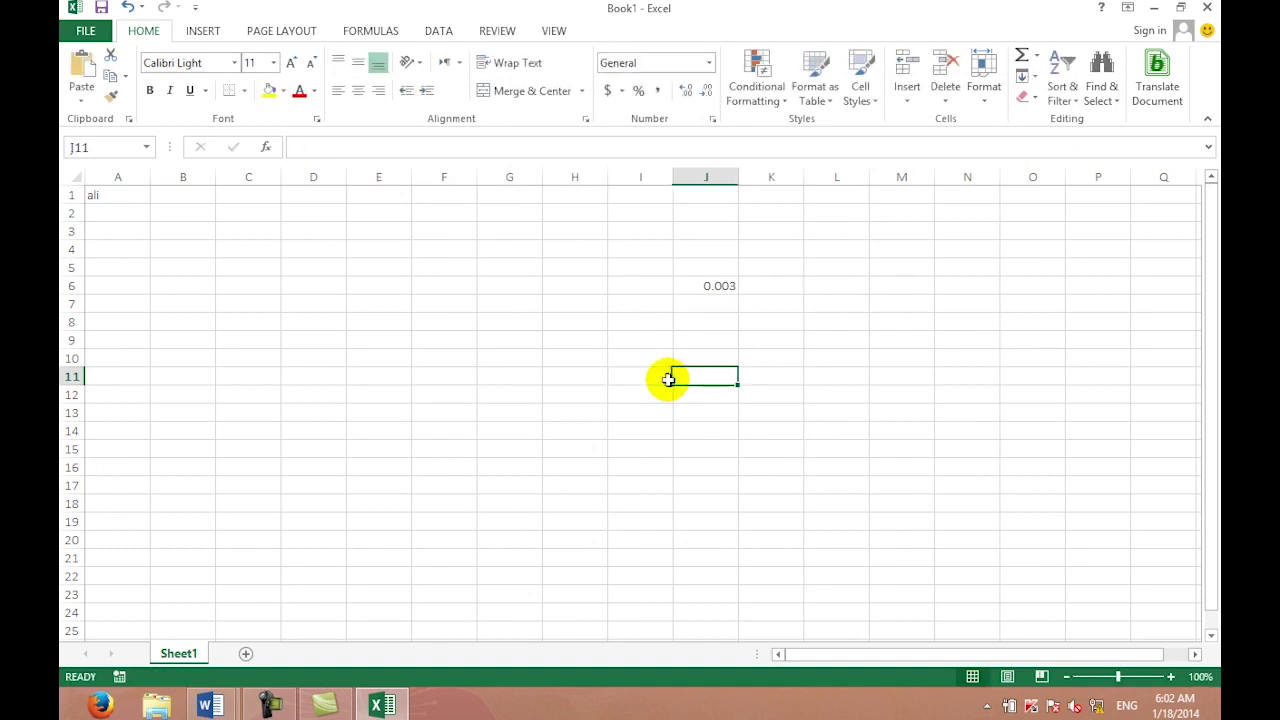
click(840, 424)
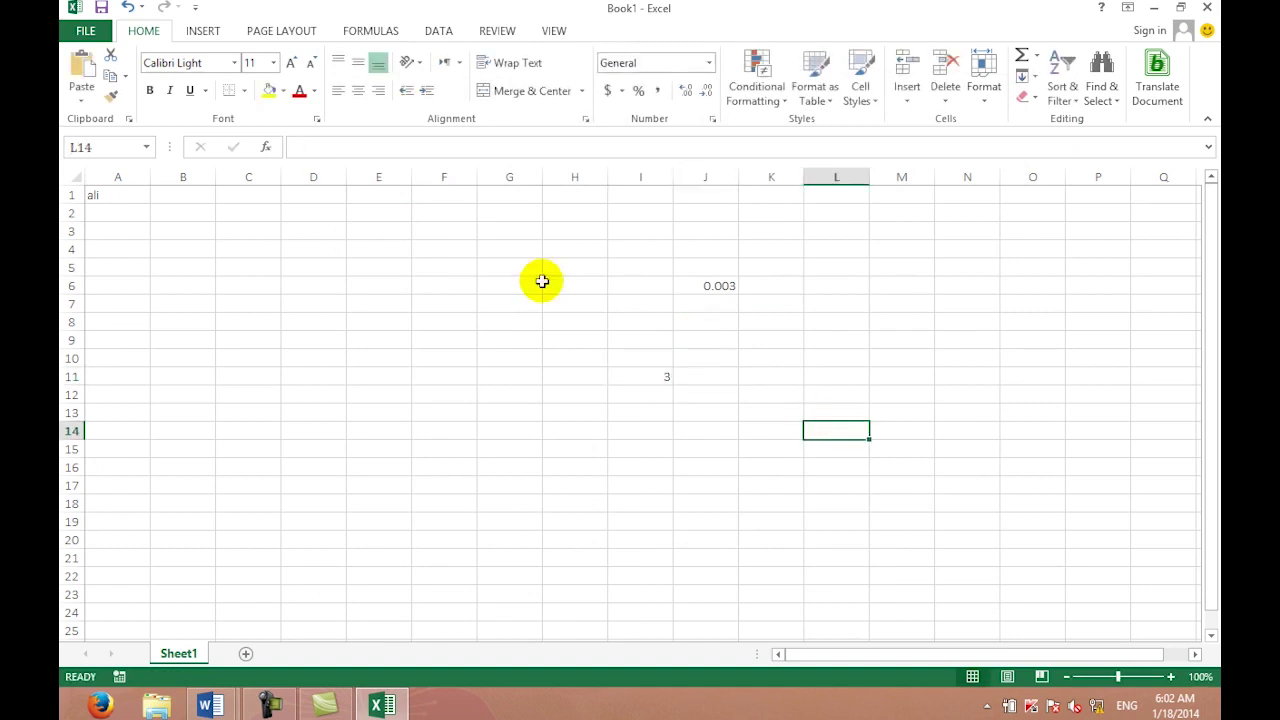
Step: Set Enter's move direction to Down, leaving decimal insertion off
click(80, 30)
click(105, 486)
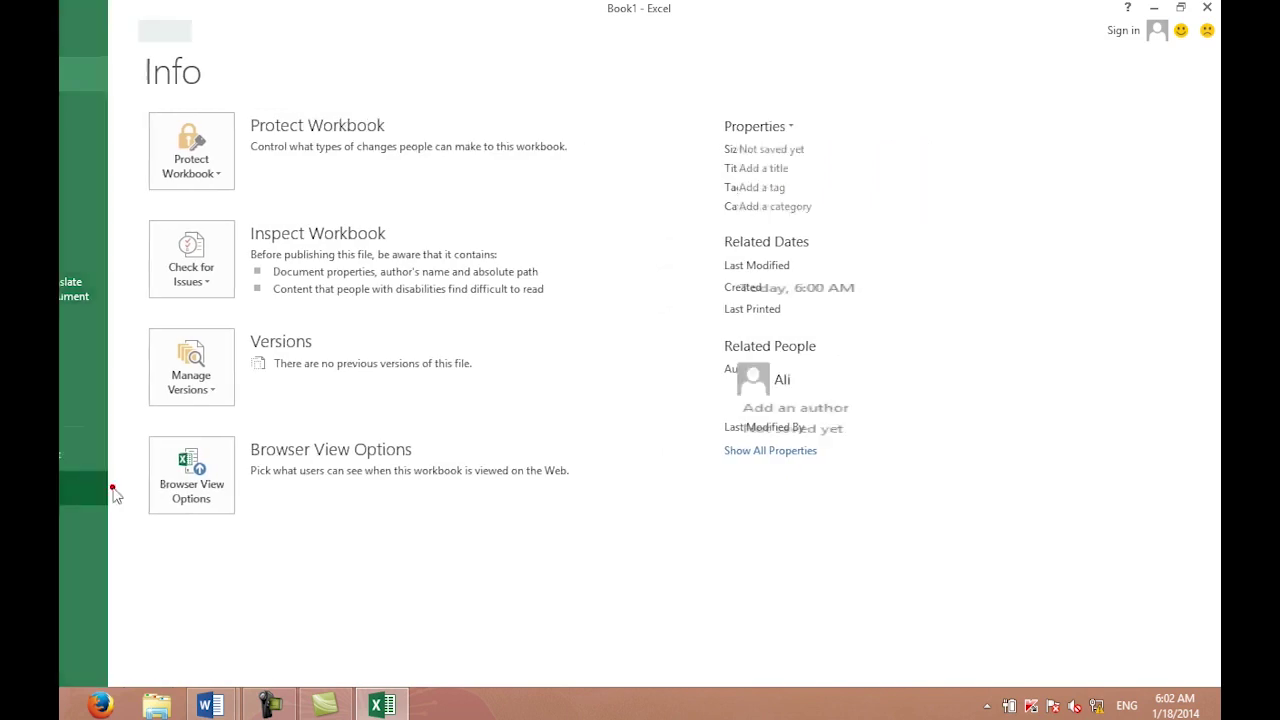
click(345, 184)
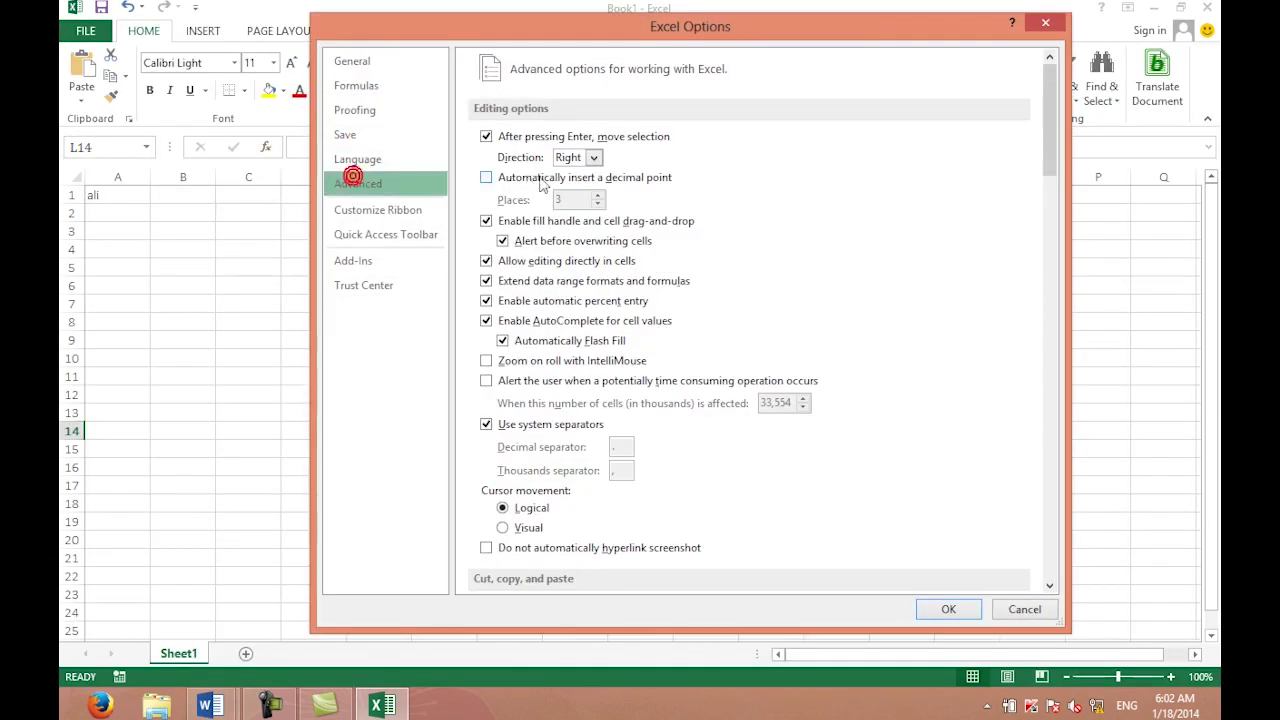
click(594, 157)
click(571, 176)
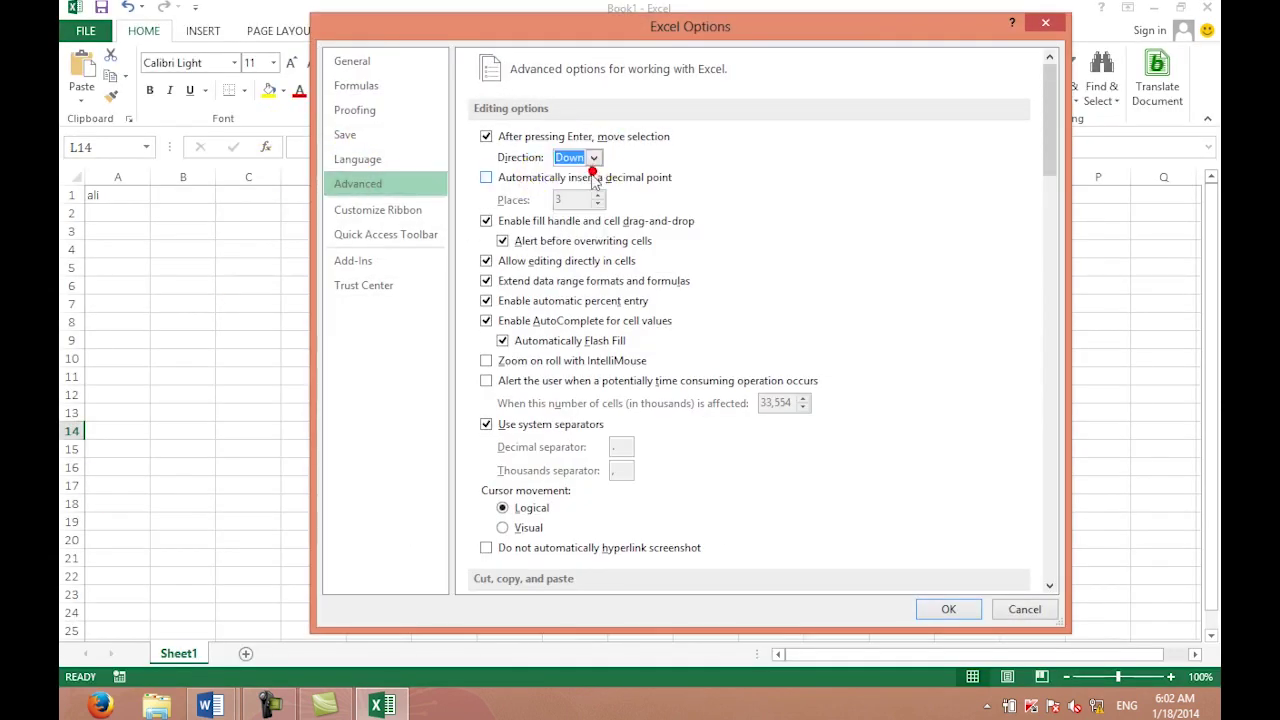
click(578, 178)
click(578, 178)
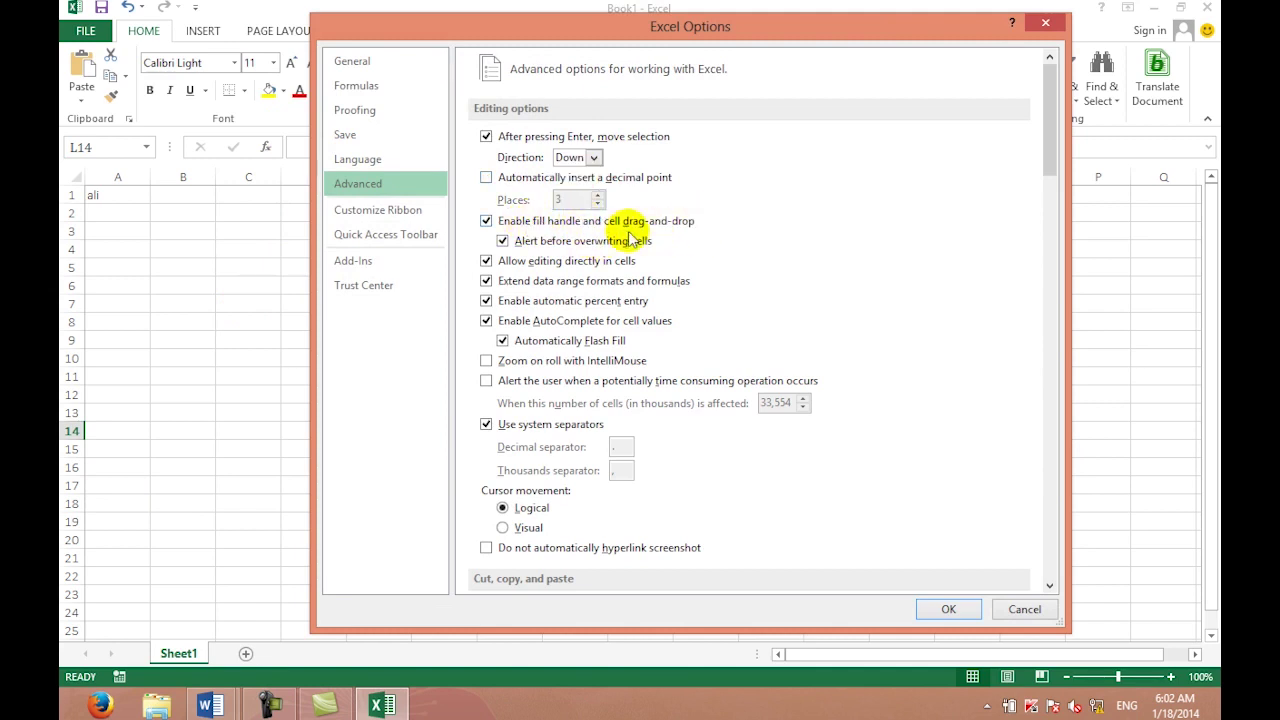
click(945, 608)
click(605, 373)
Step: Type Kabul into cell E10
drag(352, 252, 352, 268)
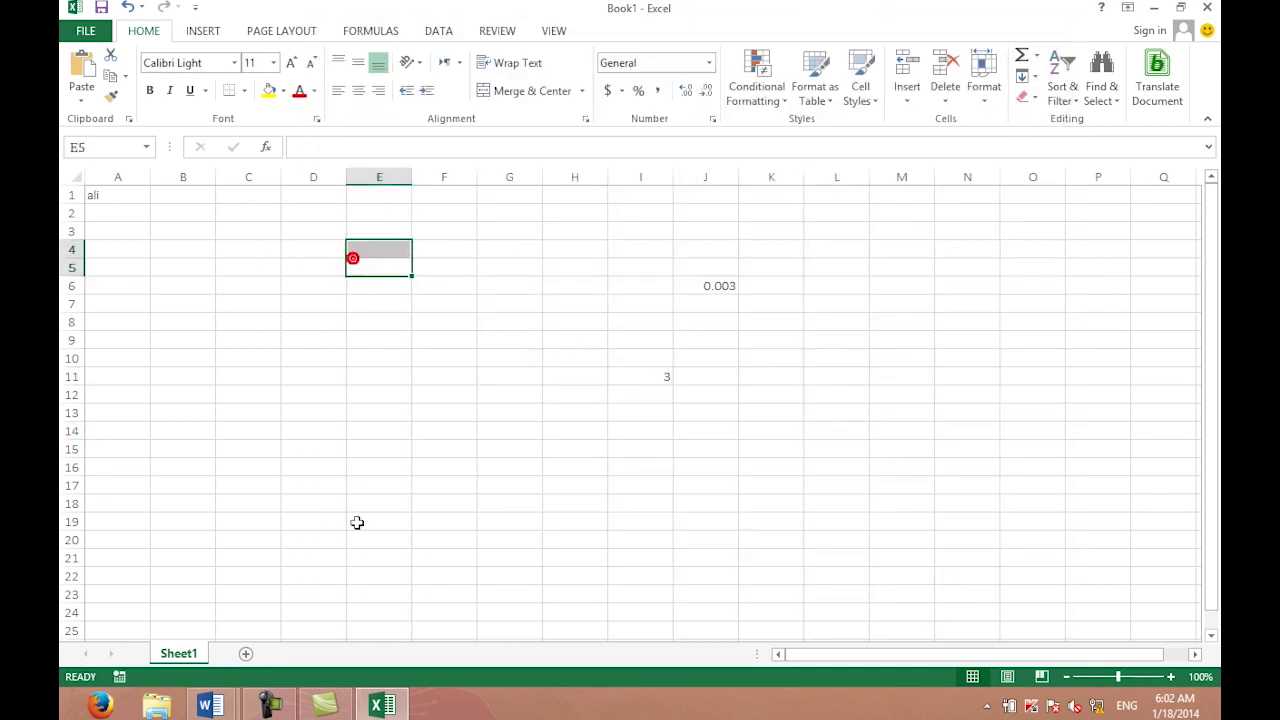
click(365, 353)
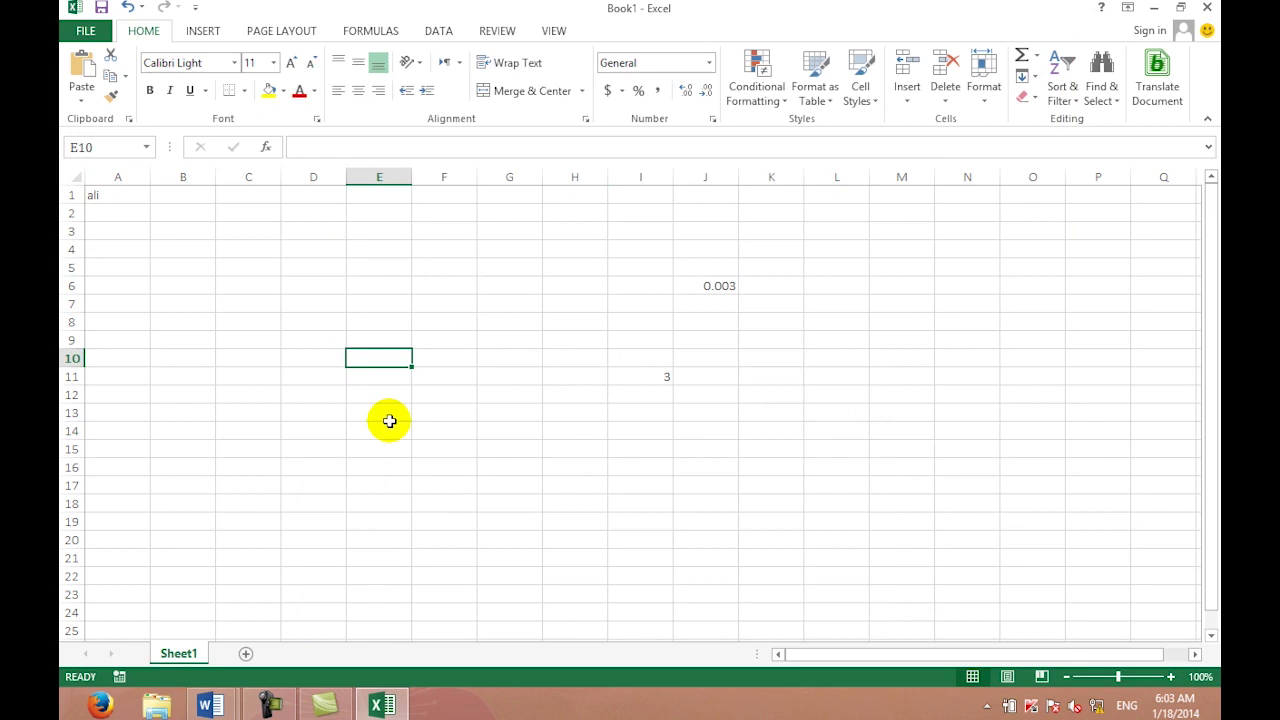
text(Kabu)
key(Return)
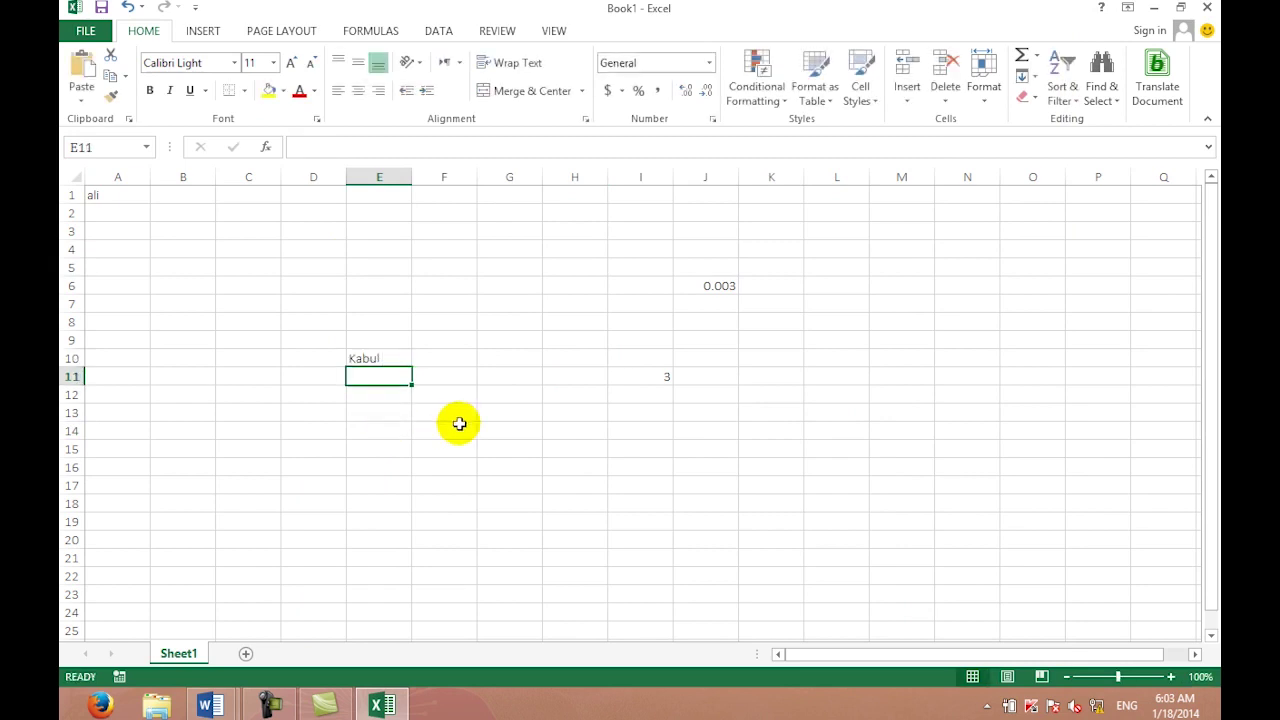
Step: Fill Kabul down from E10 to E20, then undo the fill
click(387, 358)
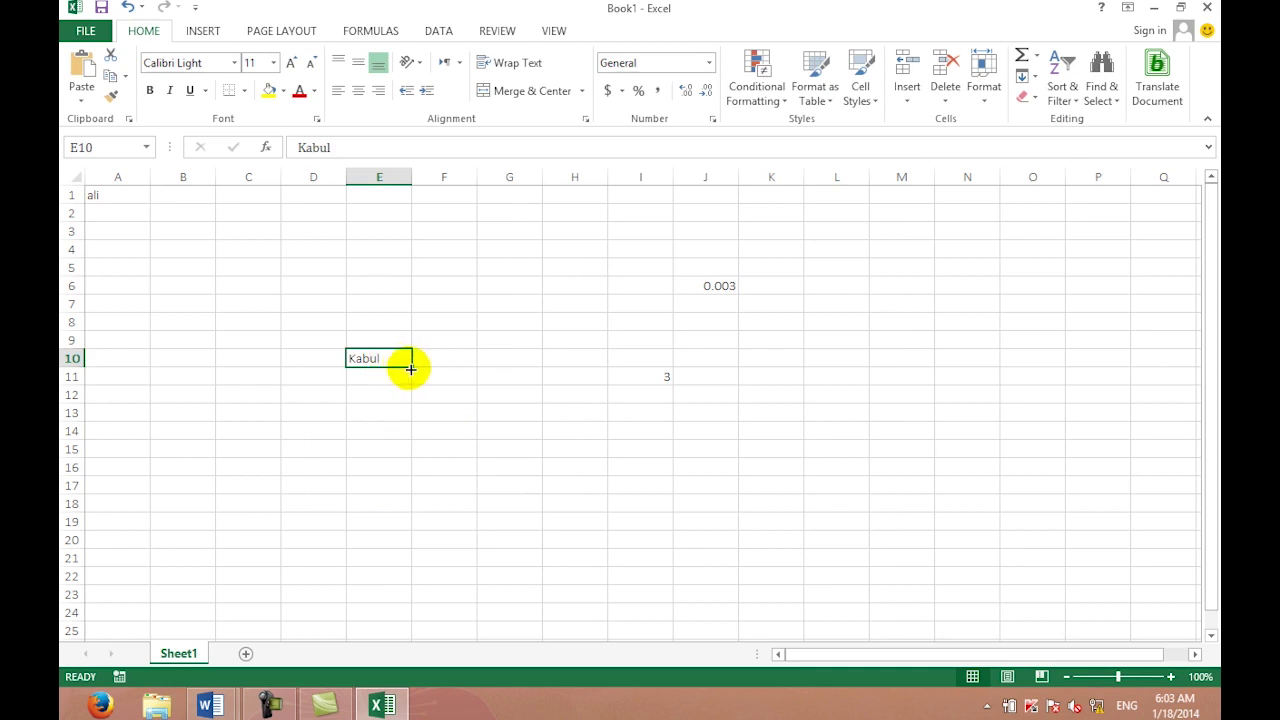
drag(410, 369, 404, 548)
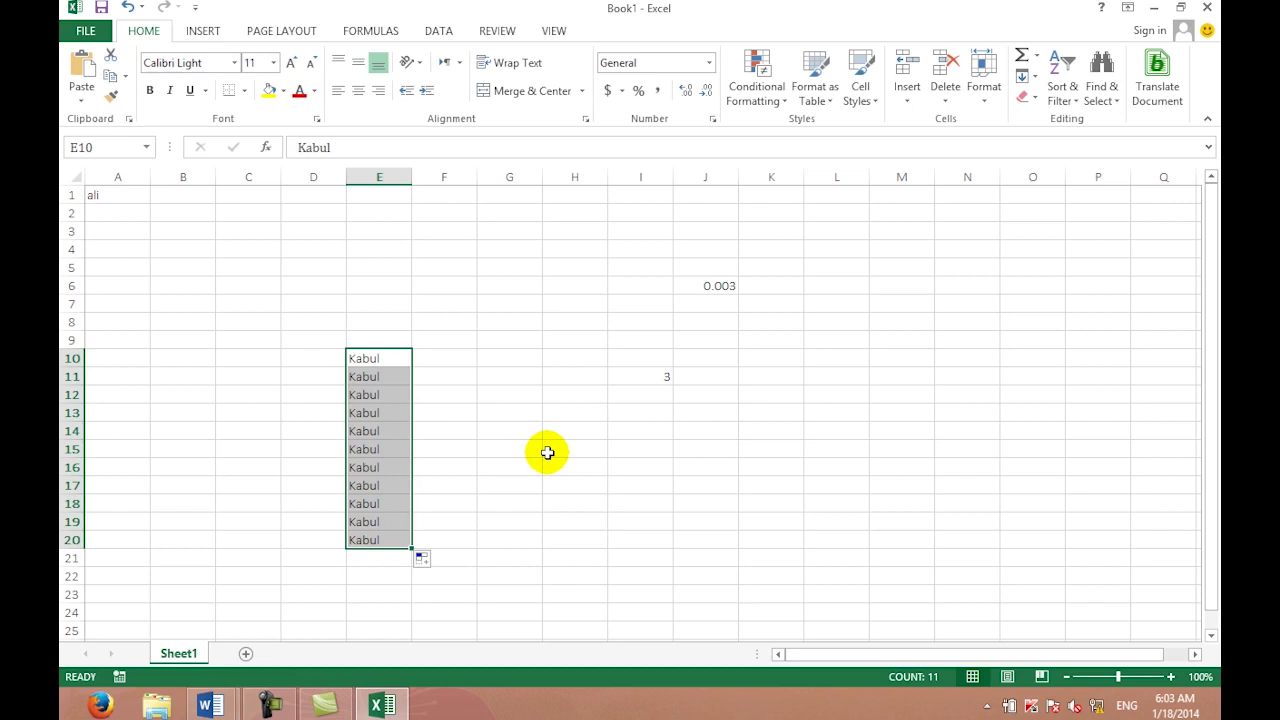
key(ctrl+z)
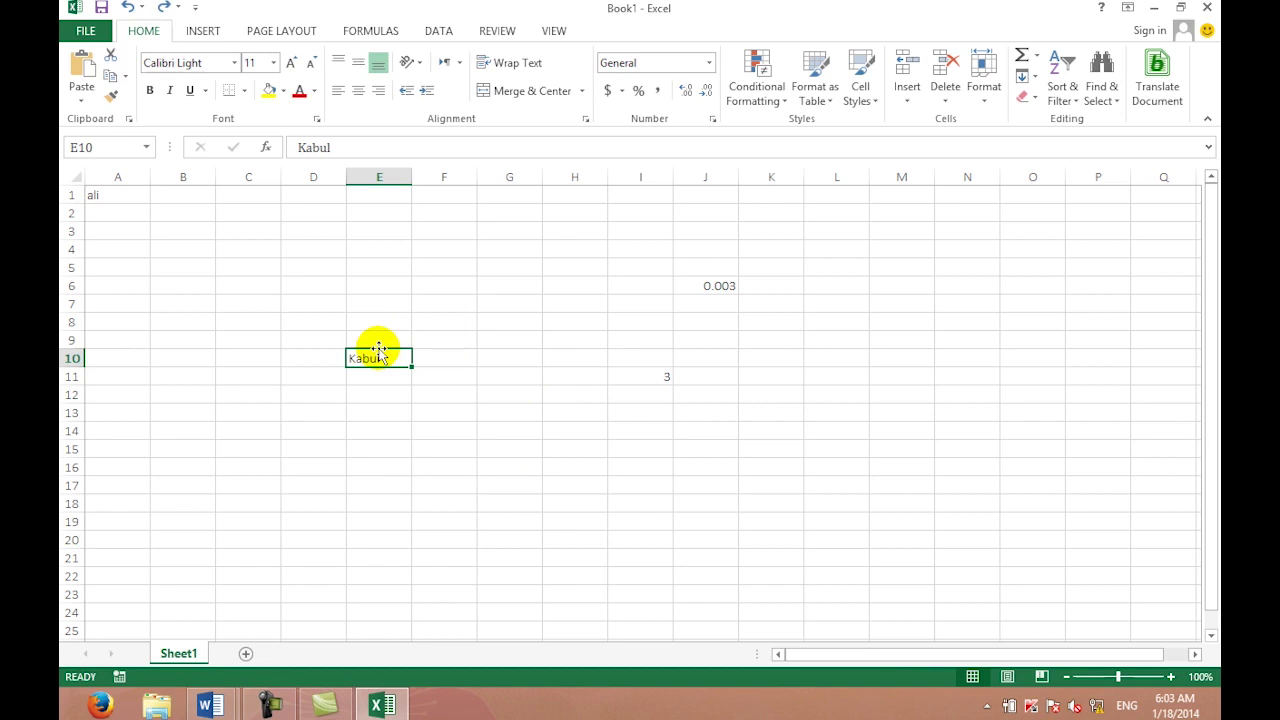
Step: Move Kabul from E10 to H3 and copy cell H3
drag(379, 350, 550, 233)
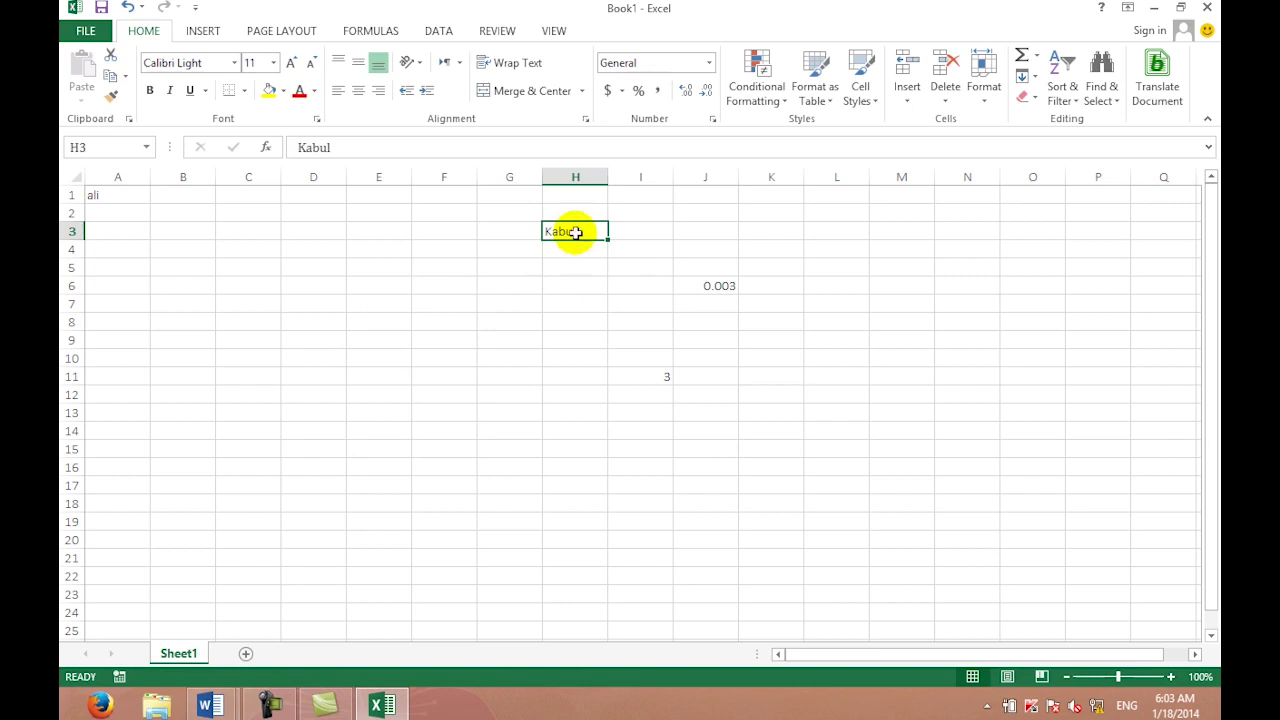
right_click(575, 231)
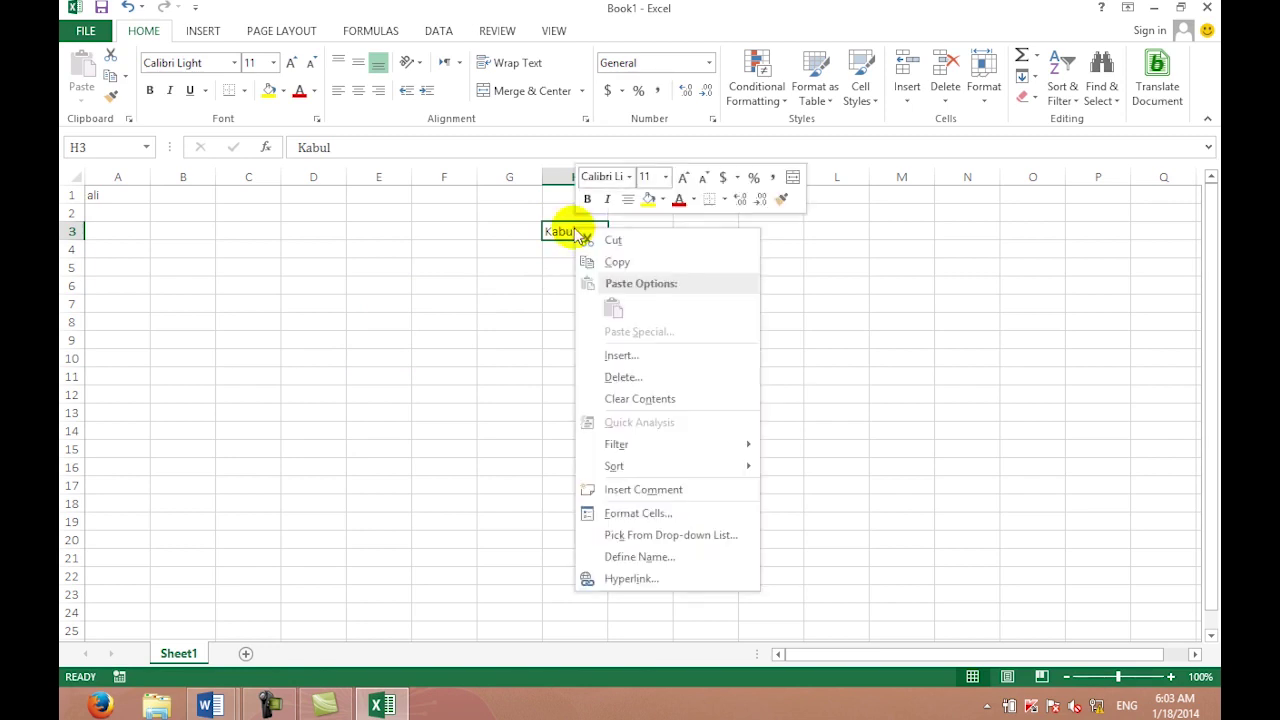
click(597, 258)
Step: Cancel the copy without pasting it into E6
right_click(406, 286)
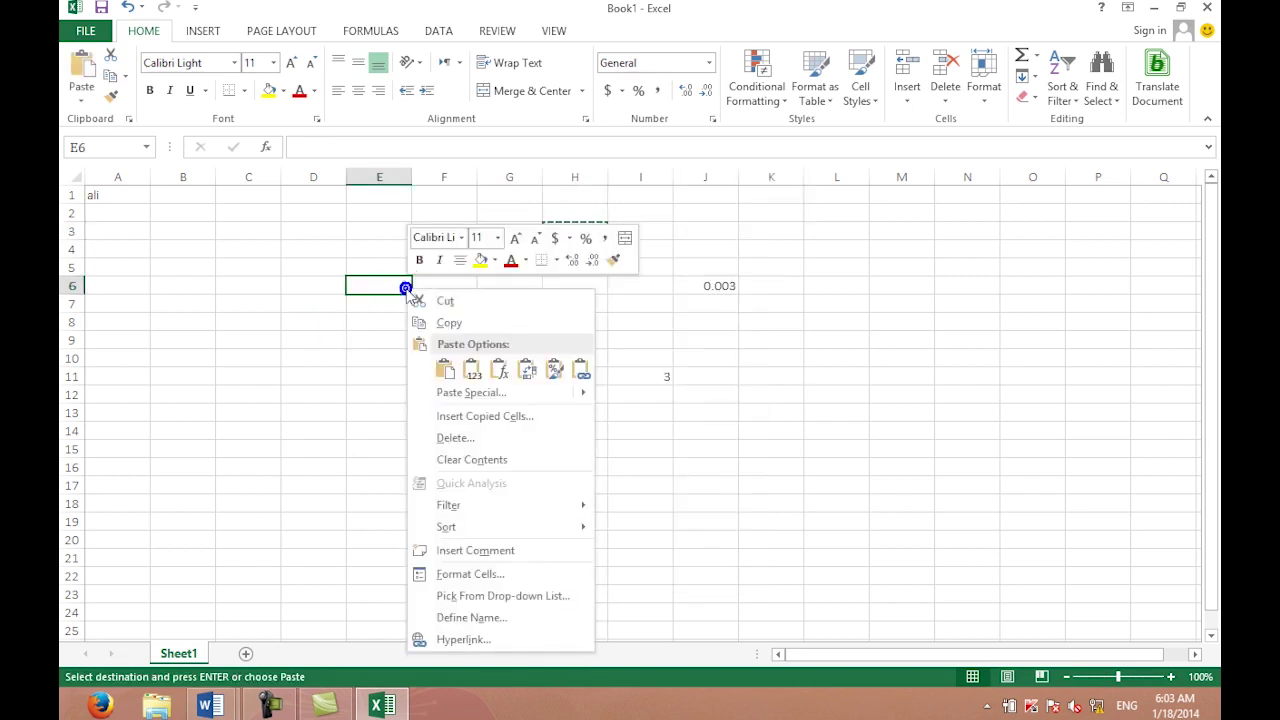
click(323, 232)
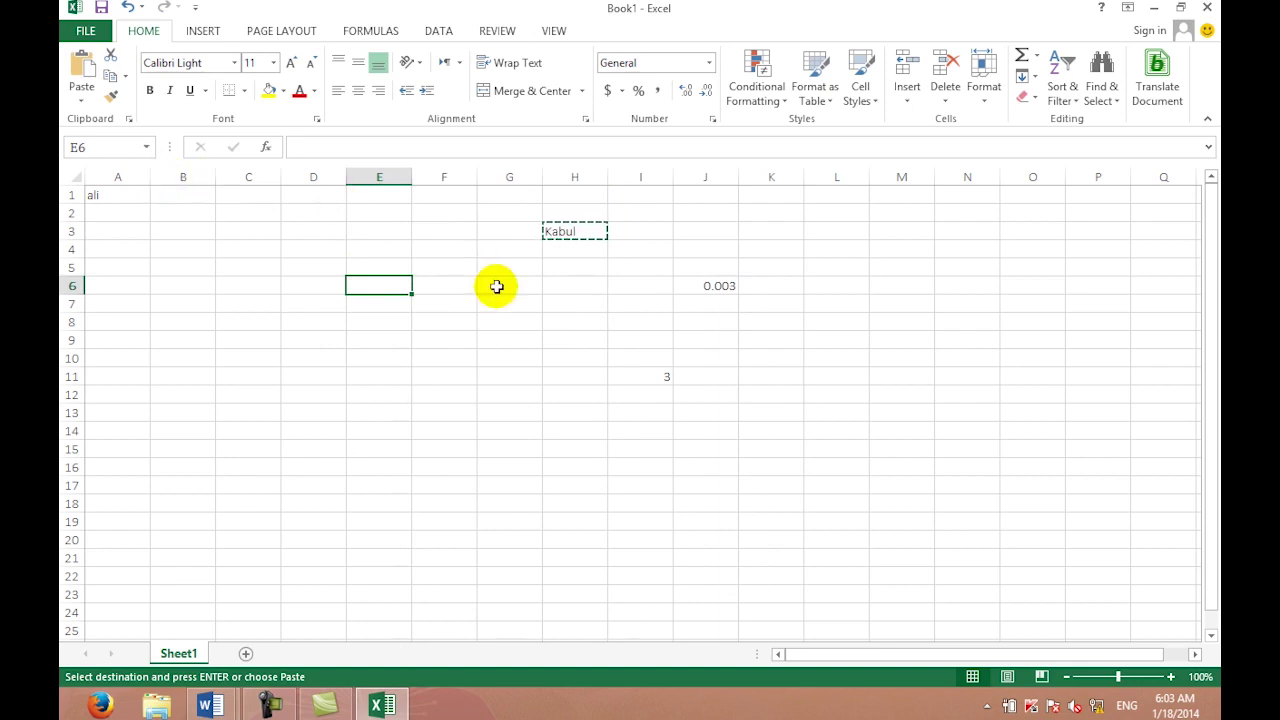
key(Escape)
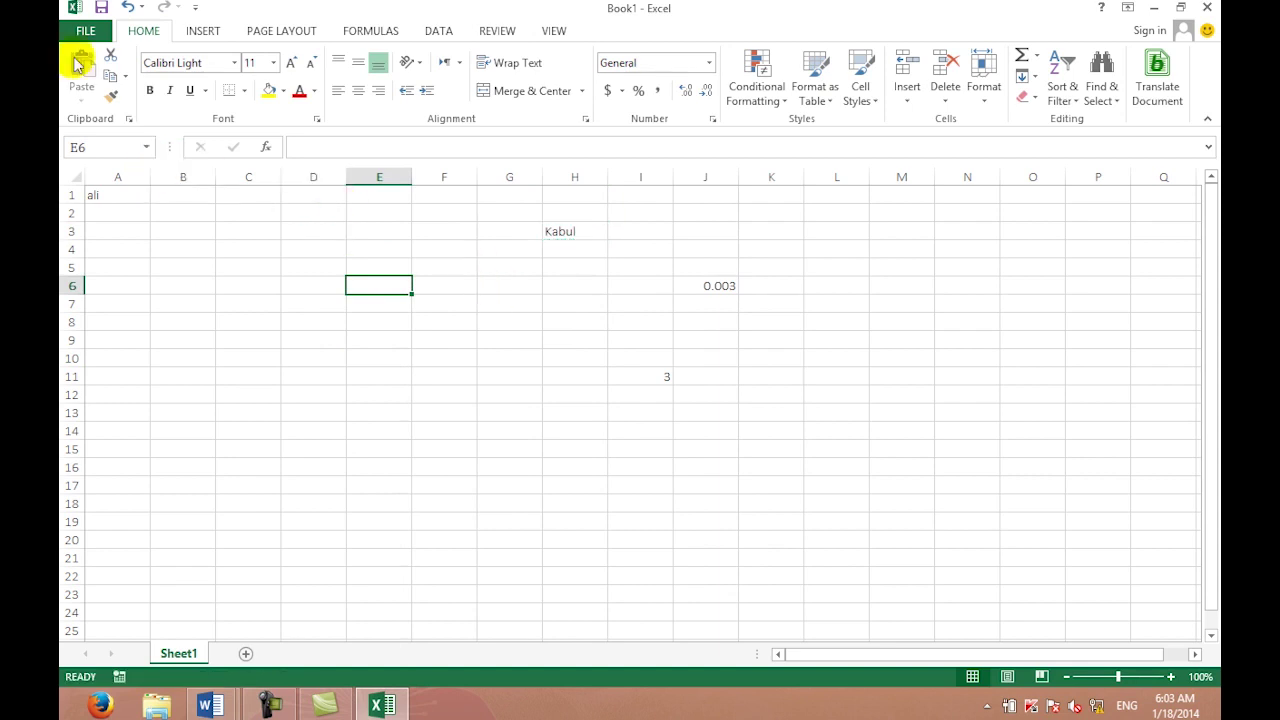
Step: Uncheck 'Enable fill handle and cell drag-and-drop' in Advanced options and confirm
click(86, 31)
click(104, 489)
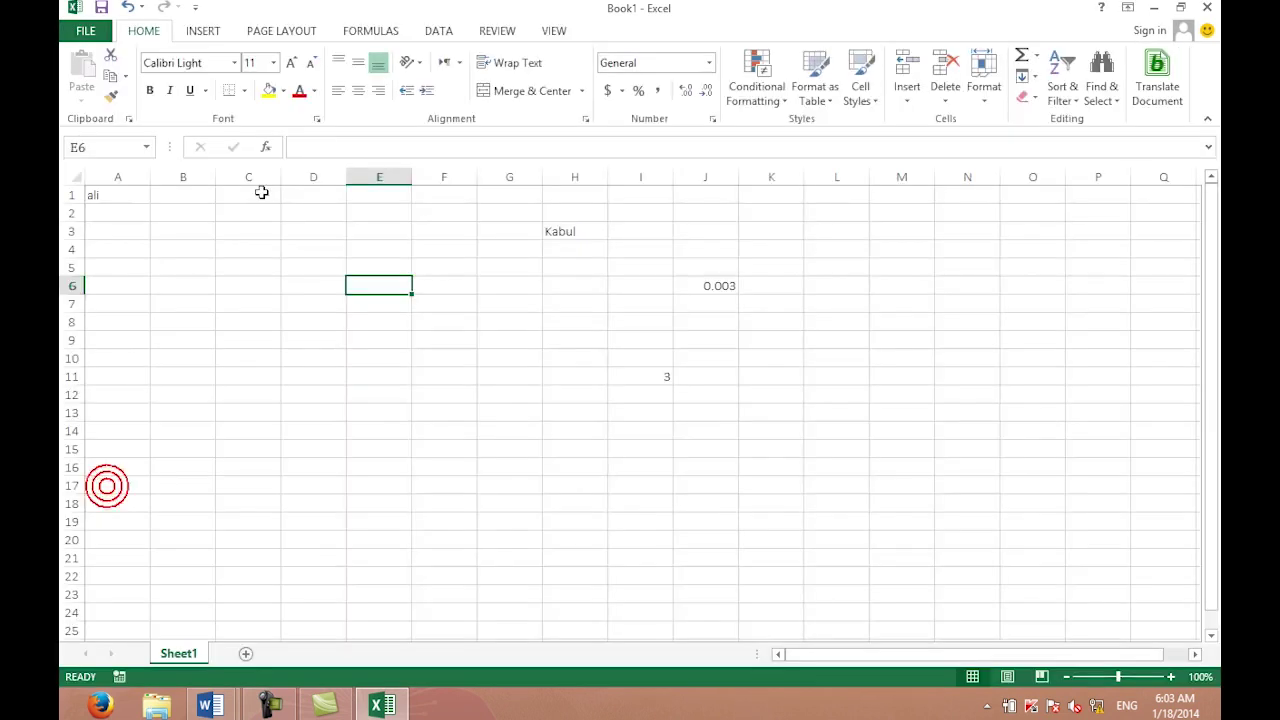
click(348, 162)
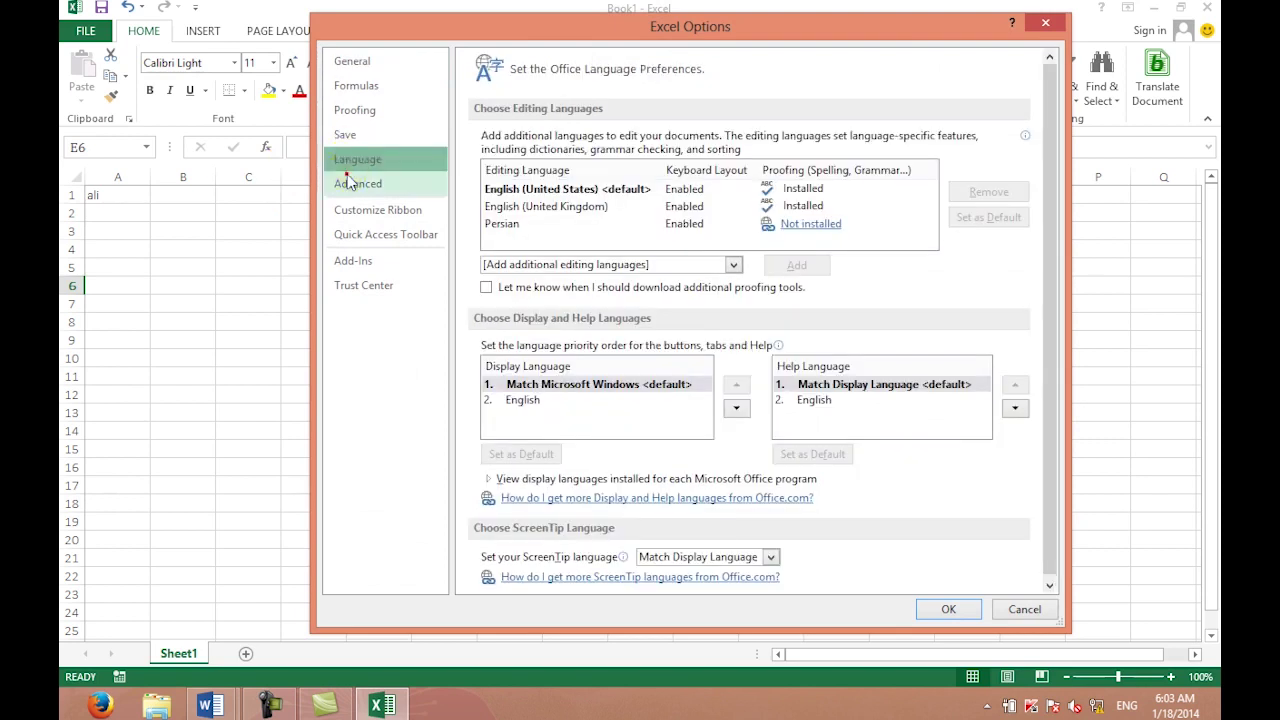
click(352, 183)
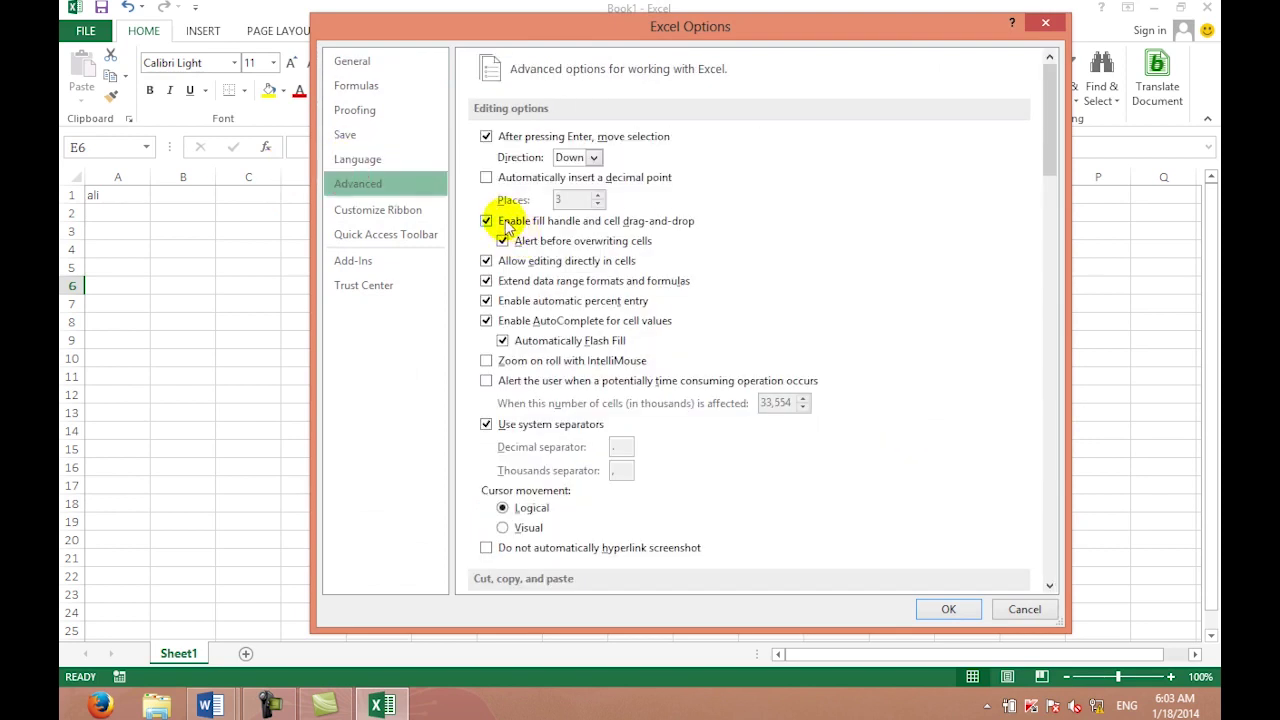
click(507, 222)
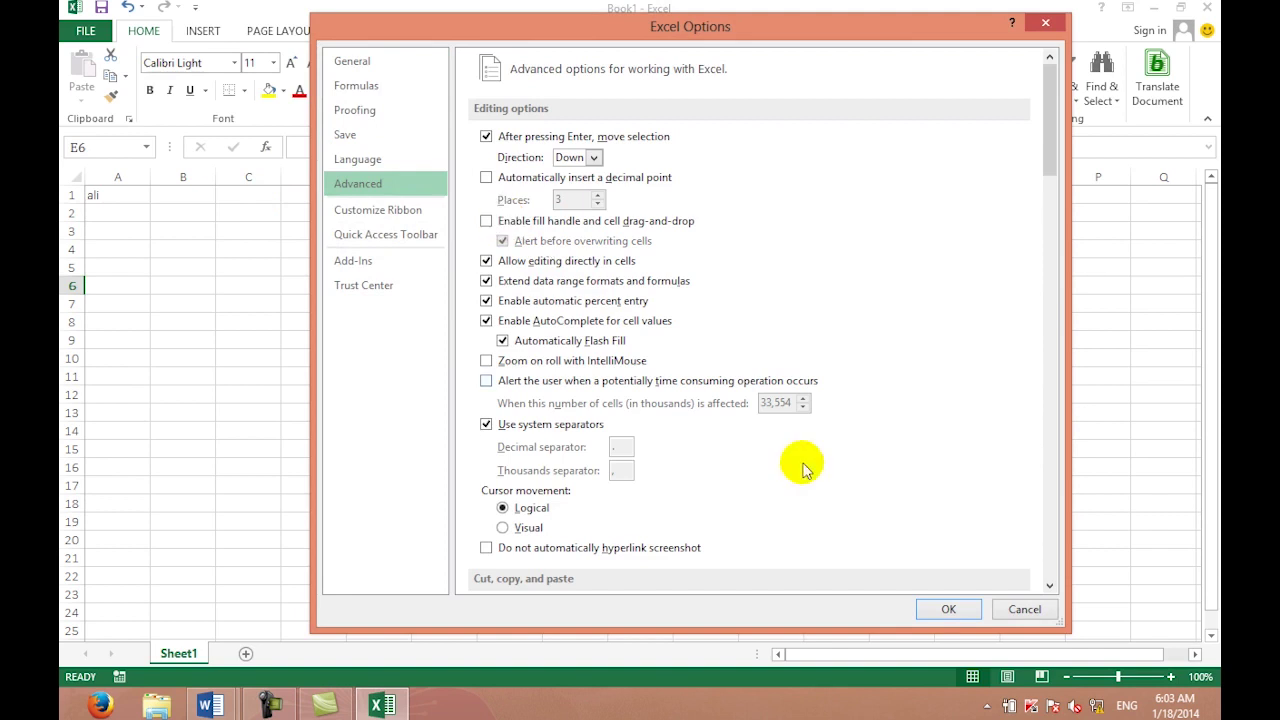
click(945, 607)
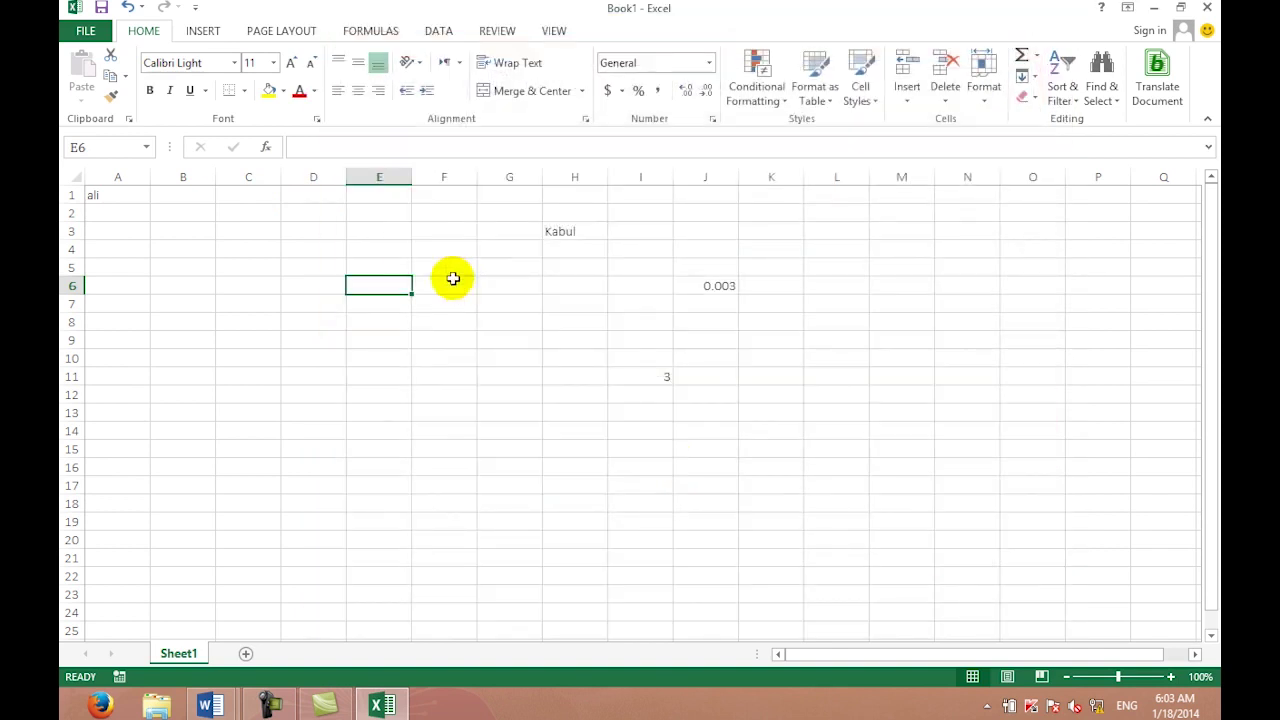
click(585, 232)
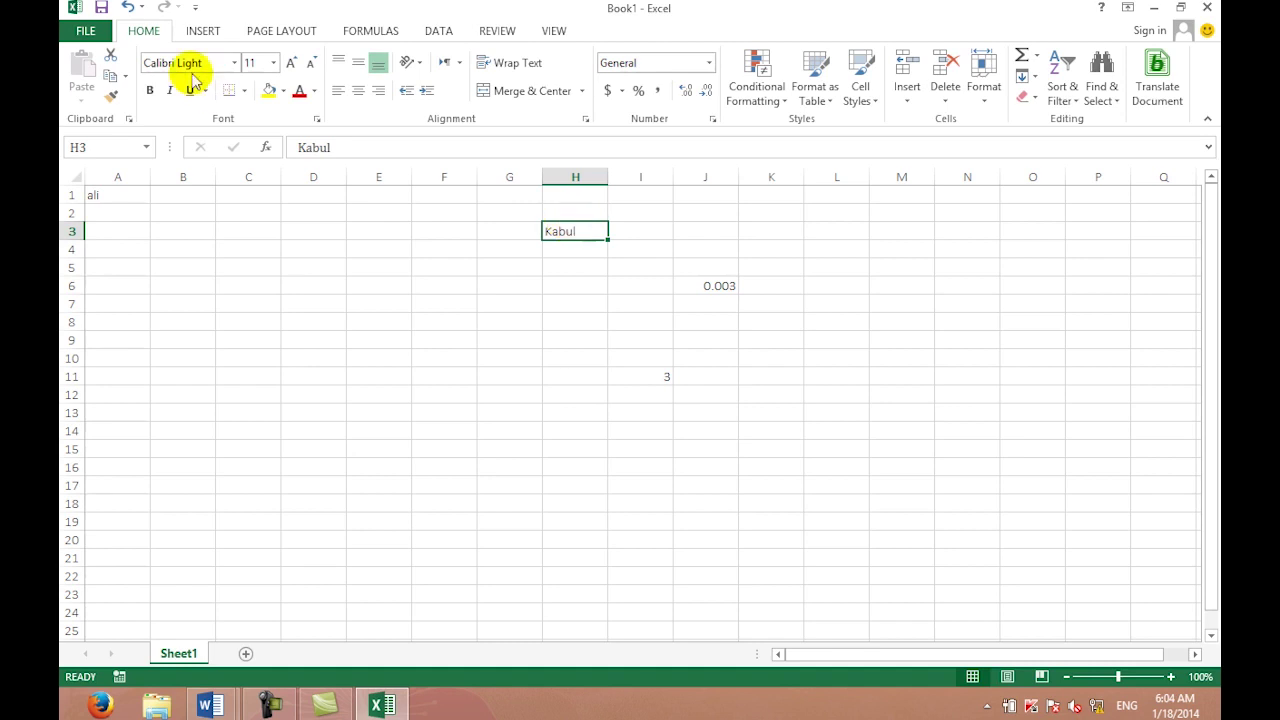
click(72, 30)
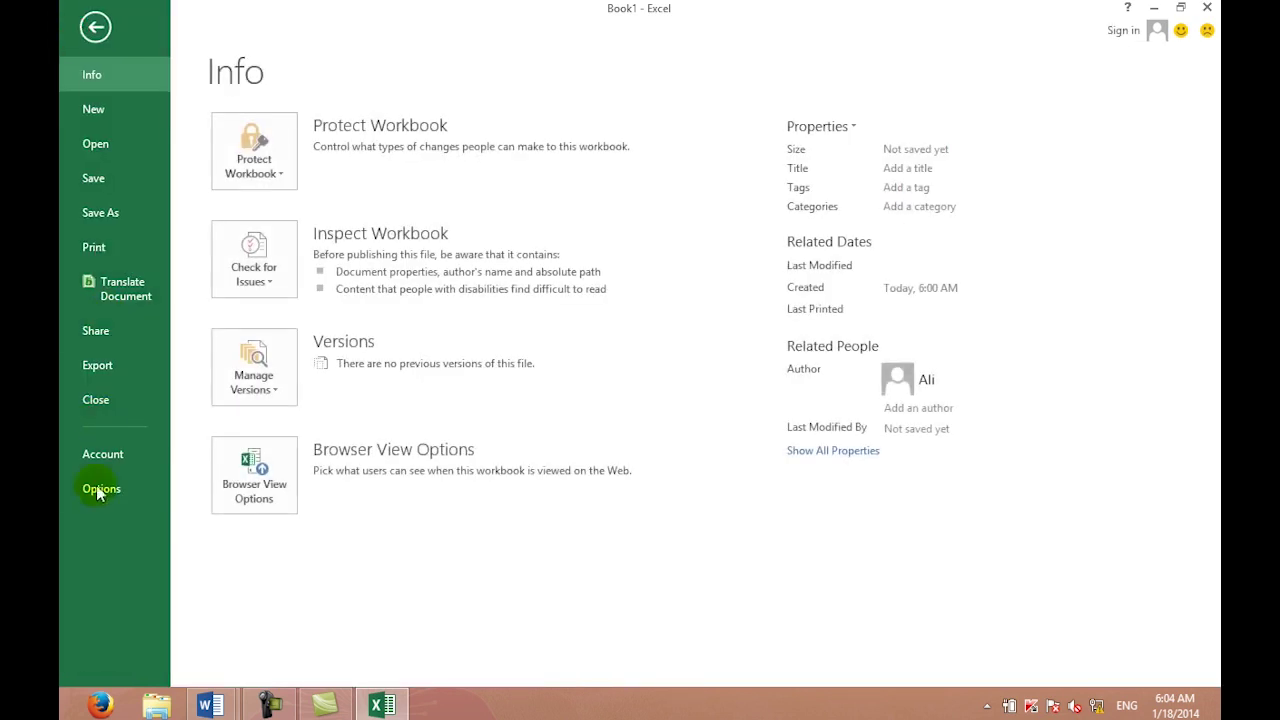
Step: Check 'Enable fill handle and cell drag-and-drop' again in Advanced options and confirm
click(96, 490)
click(360, 183)
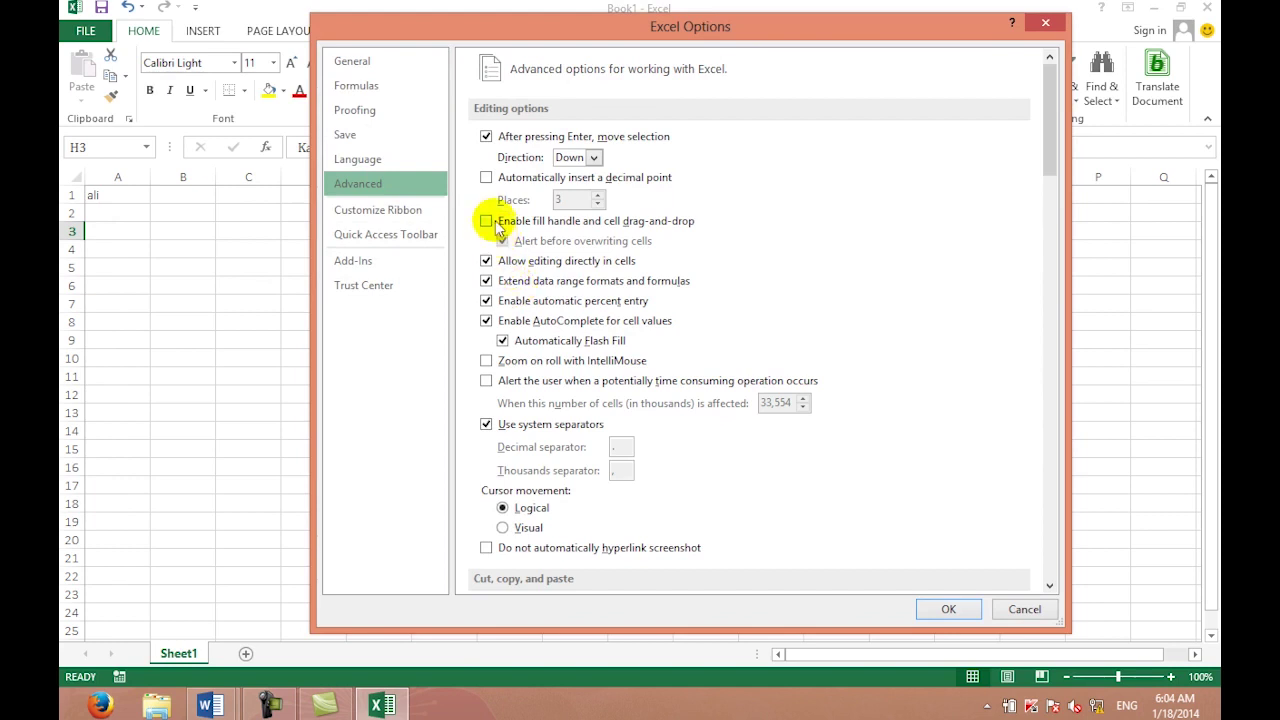
click(488, 220)
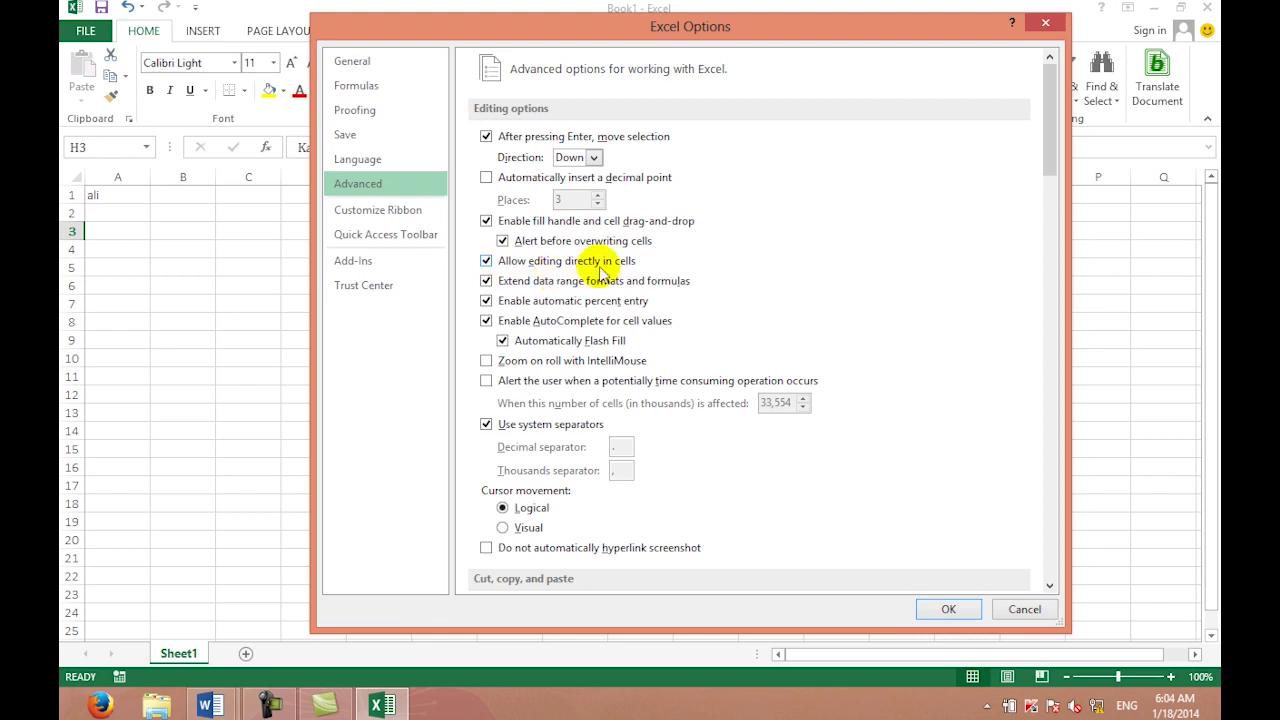
click(946, 609)
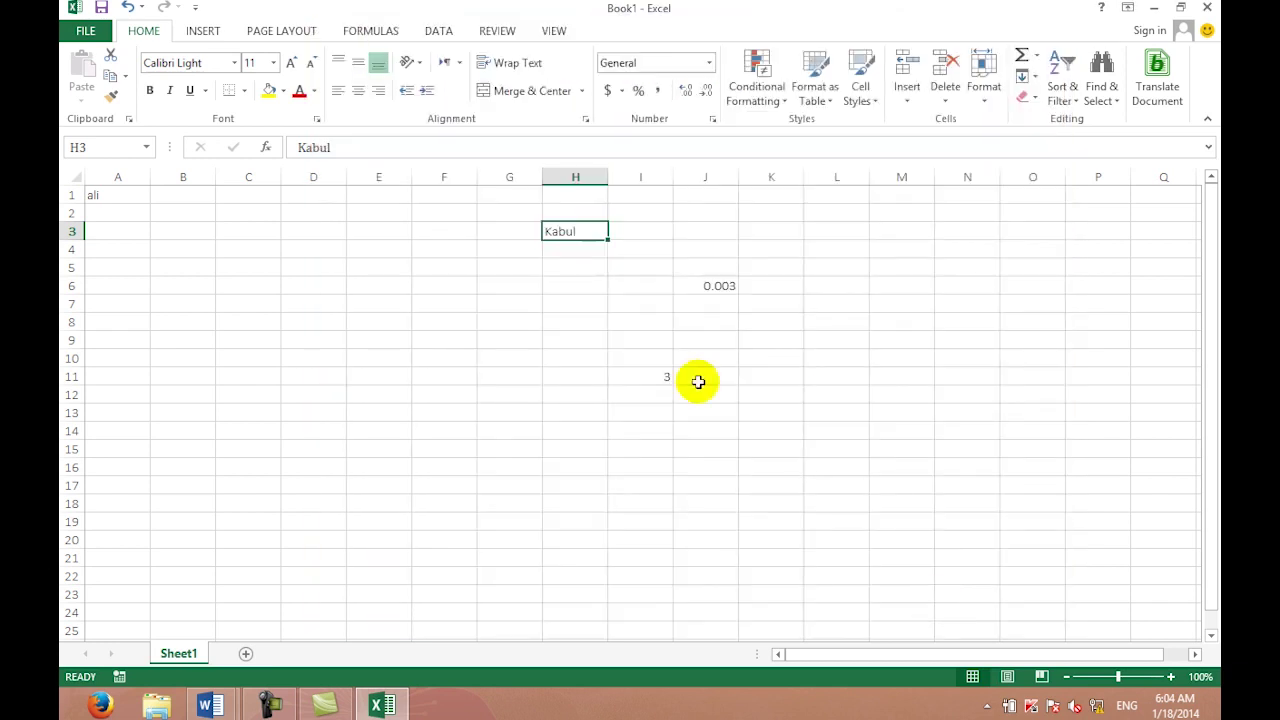
Step: Replace Kabul in H3 with Afghanistan, correcting the misspelling
double_click(579, 231)
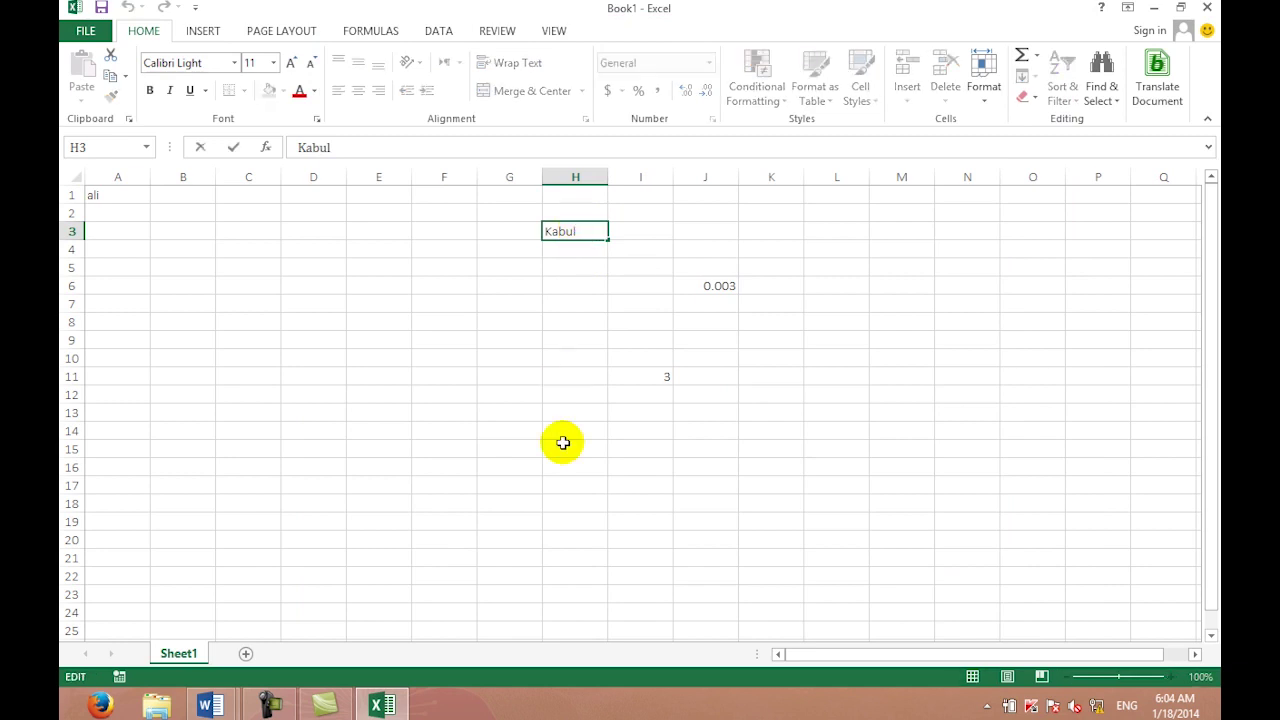
key(BackSpace)
key(BackSpace)
key(BackSpace)
key(BackSpace)
key(BackSpace)
text(Afghnaistan)
key(BackSpace)
key(BackSpace)
key(BackSpace)
key(BackSpace)
key(BackSpace)
key(BackSpace)
key(BackSpace)
text(anistan)
key(BackSpace)
text(n)
key(BackSpace)
key(BackSpace)
text(n)
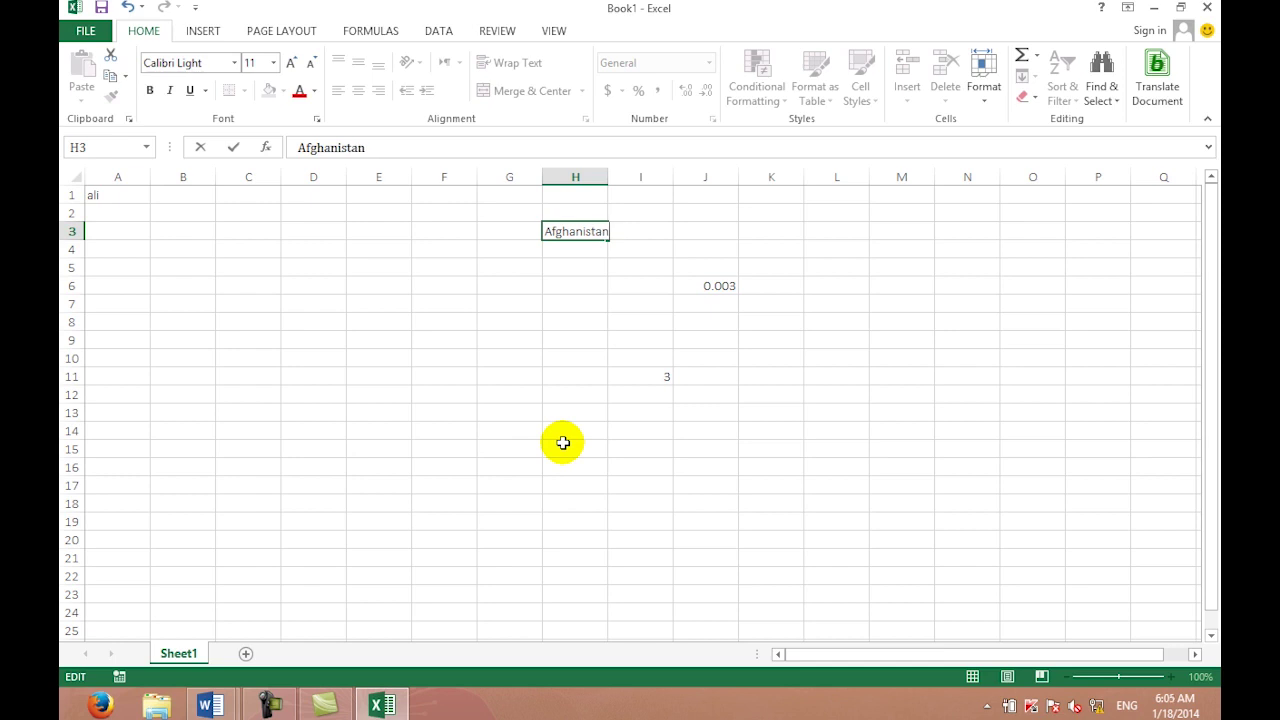
click(600, 376)
click(600, 376)
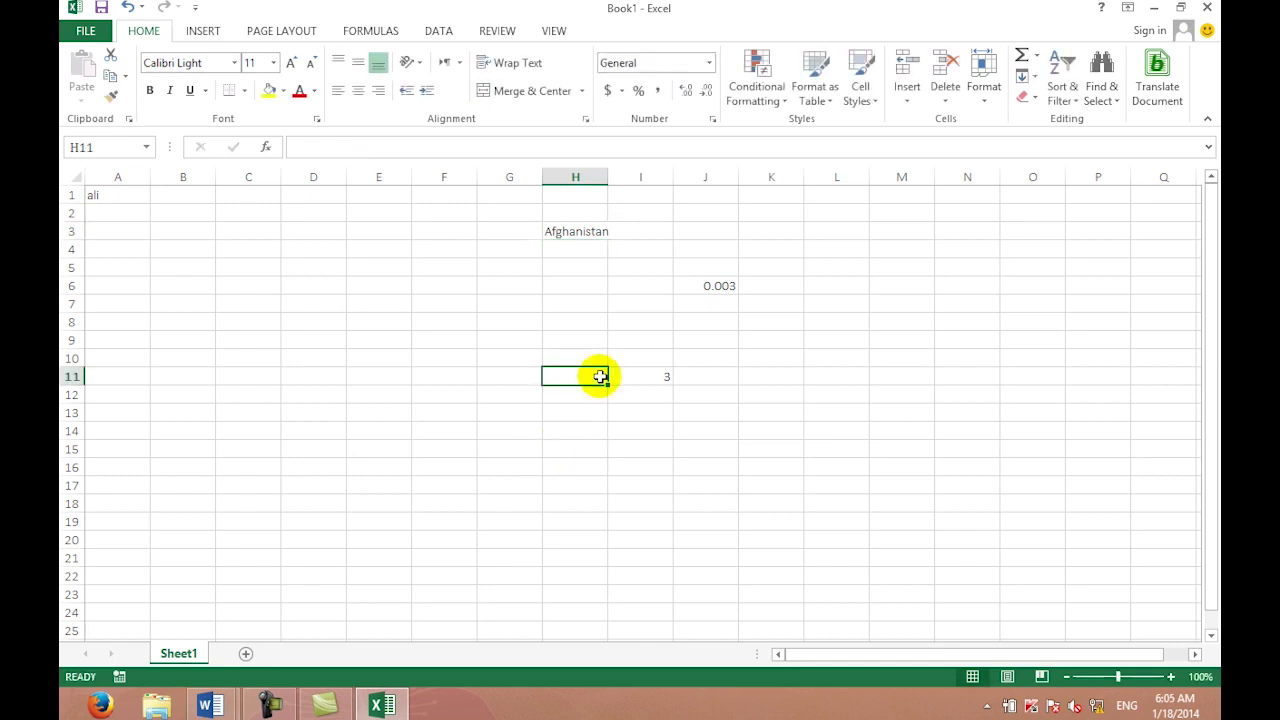
Step: Shorten H3's entry to Afghan using the formula bar
click(594, 231)
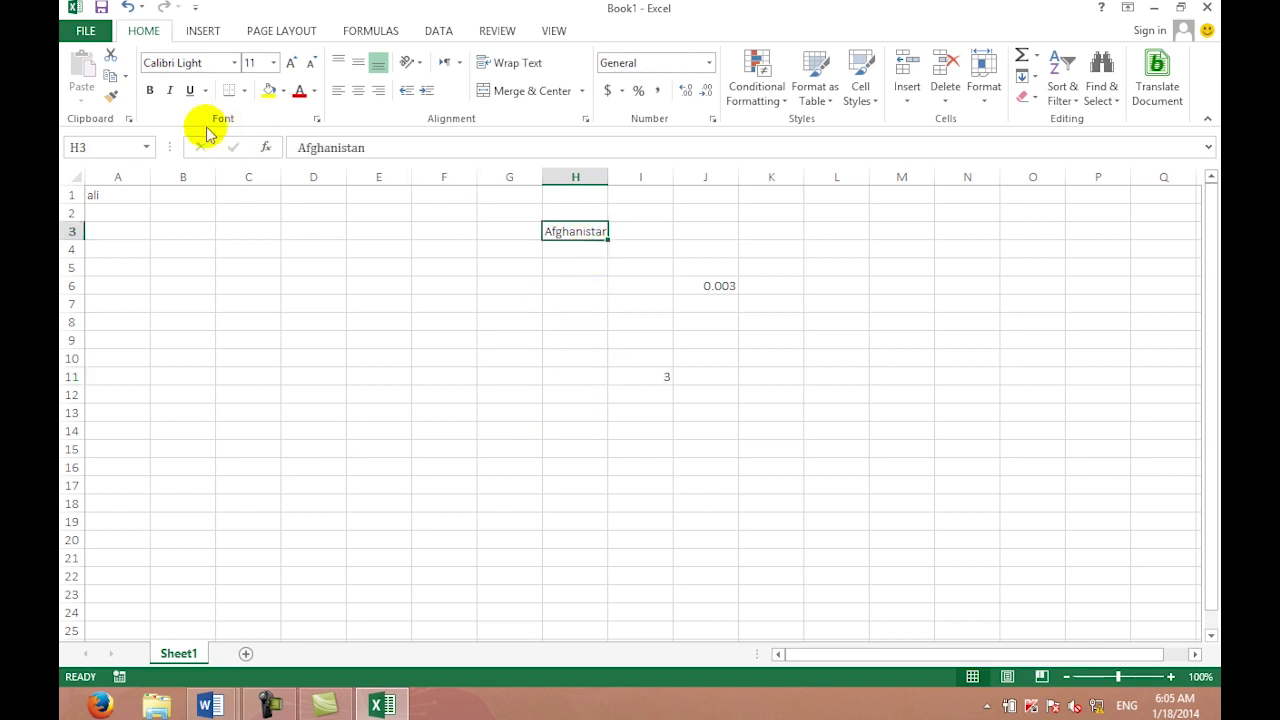
click(370, 147)
key(BackSpace)
key(BackSpace)
key(BackSpace)
key(BackSpace)
key(BackSpace)
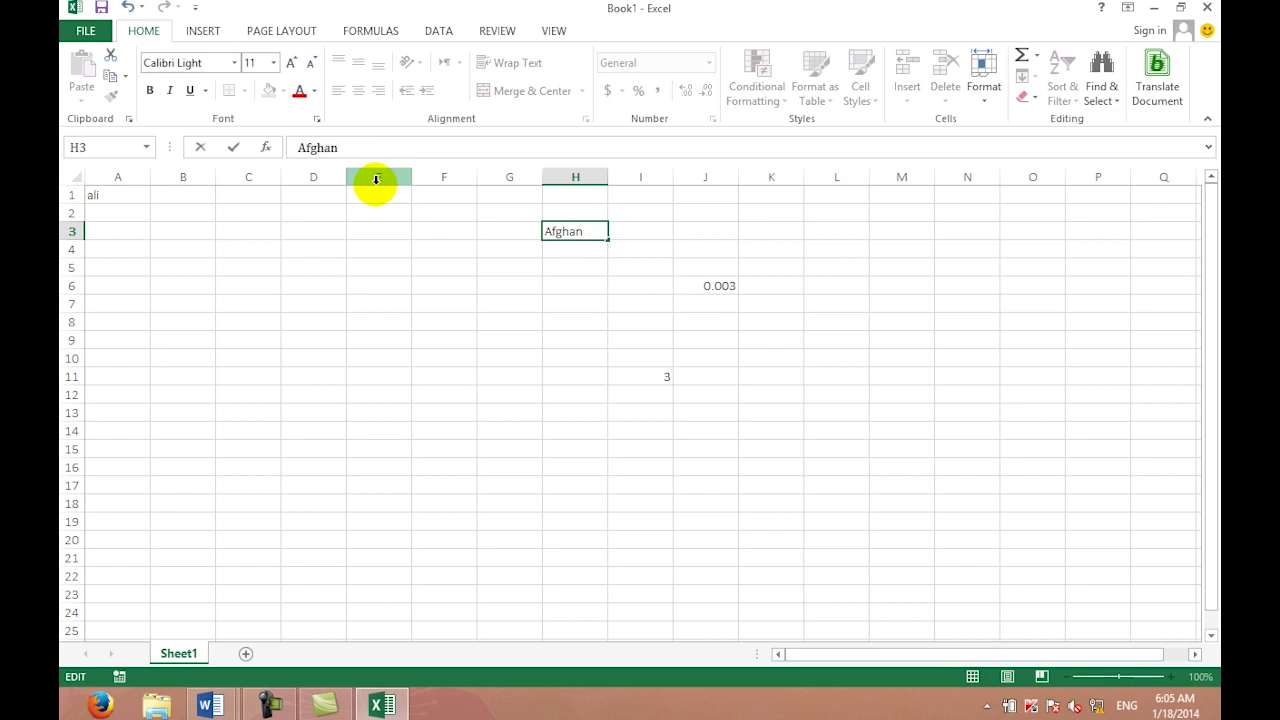
click(376, 243)
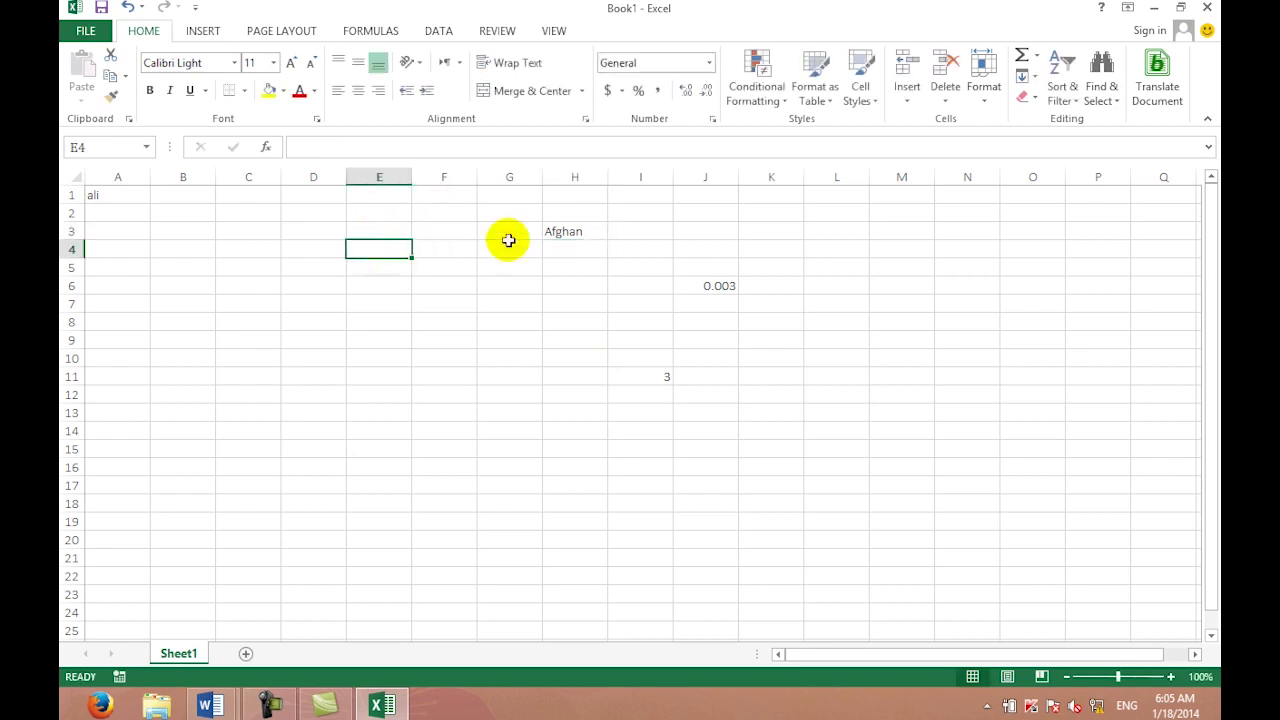
click(553, 236)
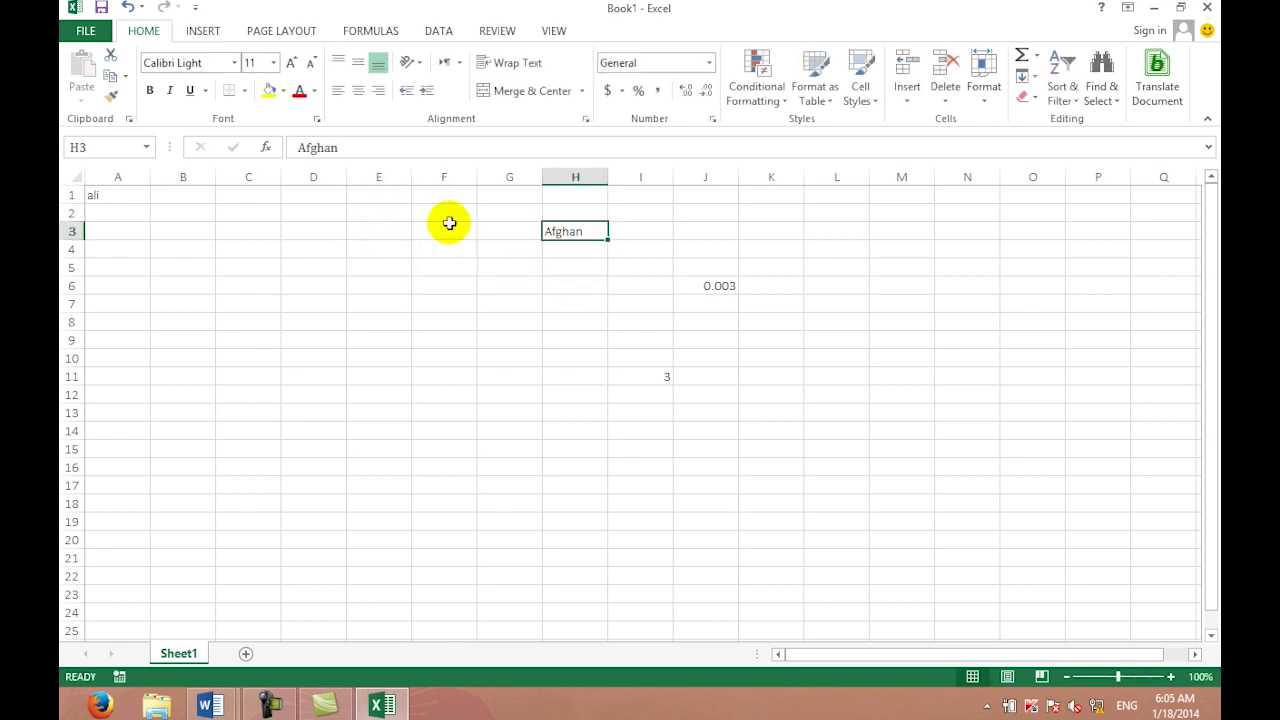
click(93, 35)
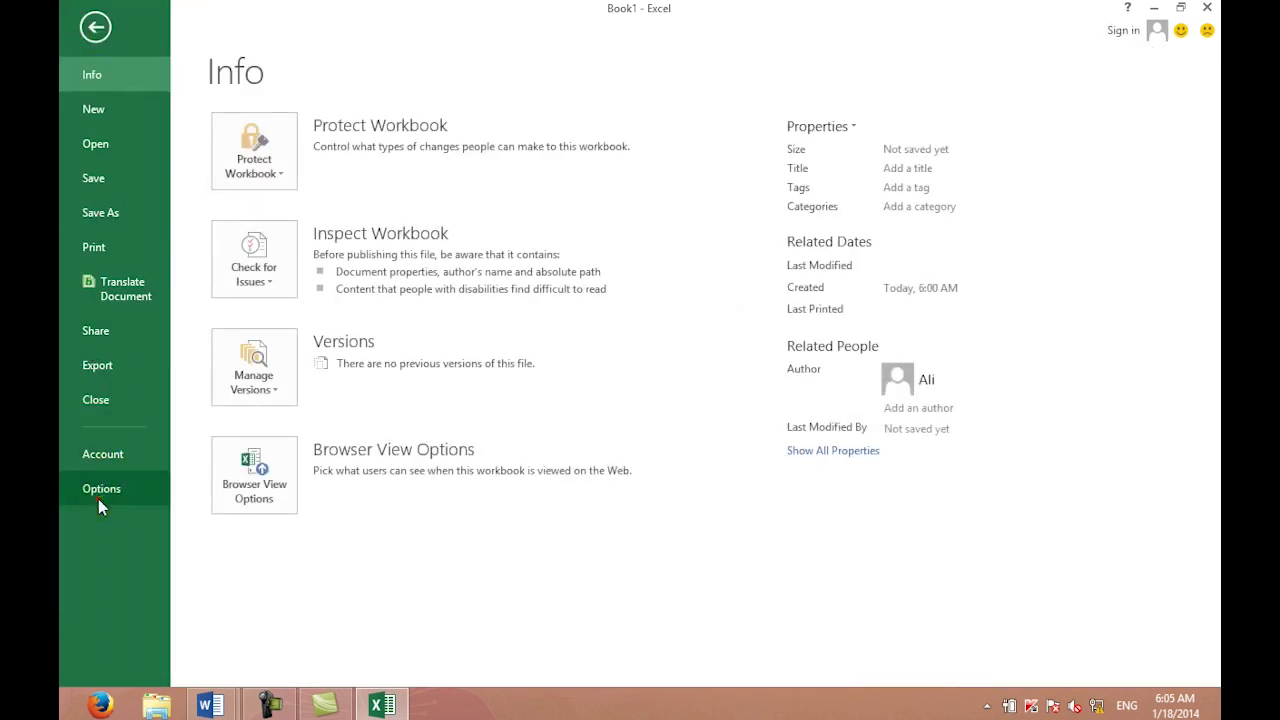
Step: Uncheck 'Allow editing directly in cells' in Advanced options and confirm
click(98, 492)
click(358, 159)
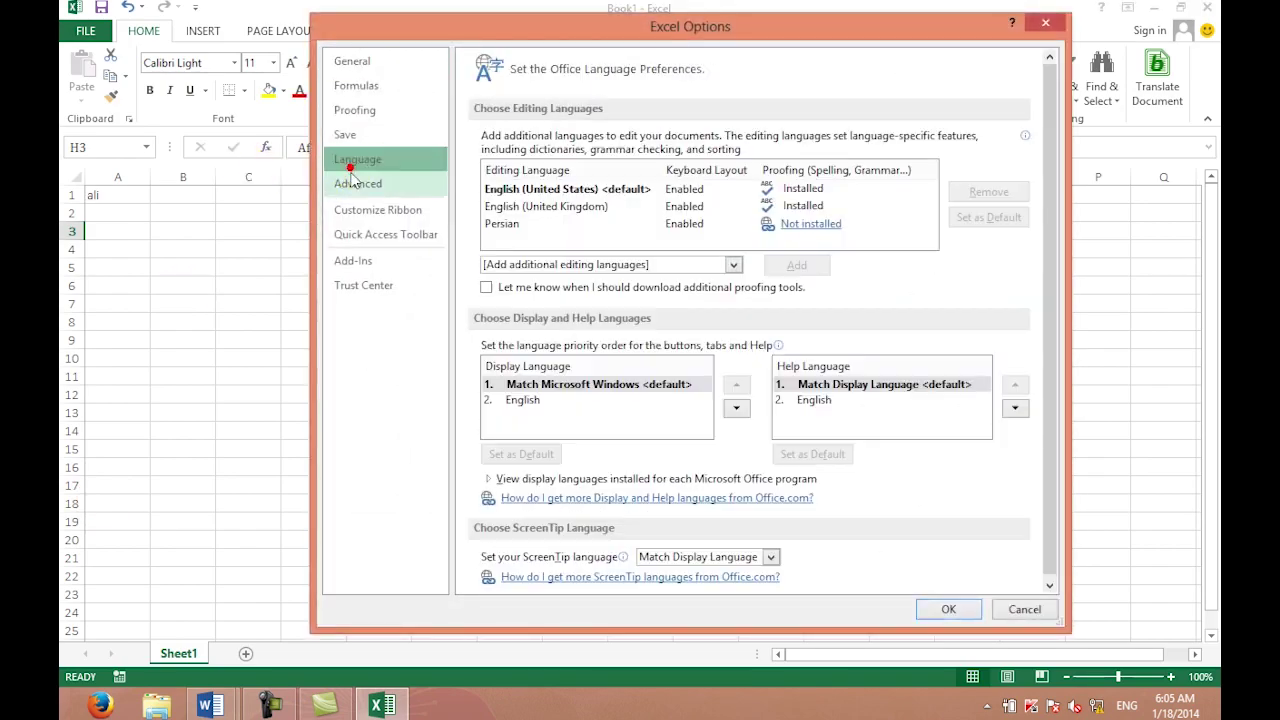
click(356, 183)
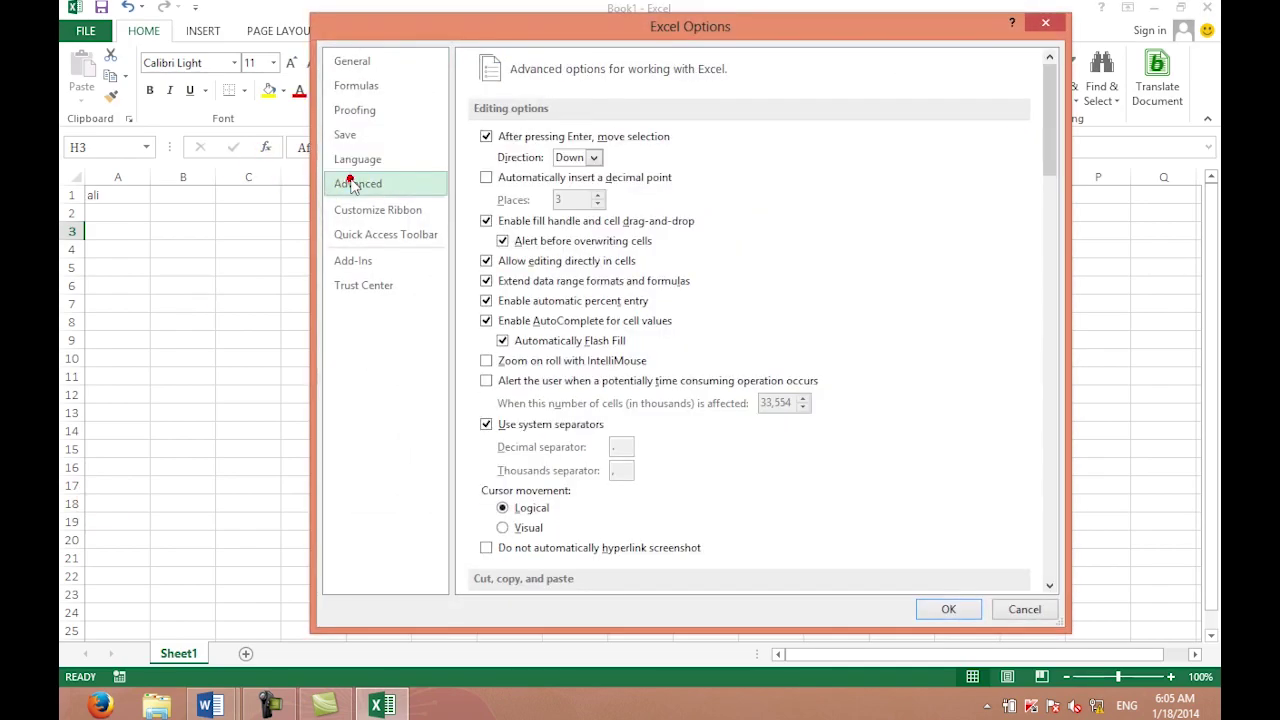
click(508, 266)
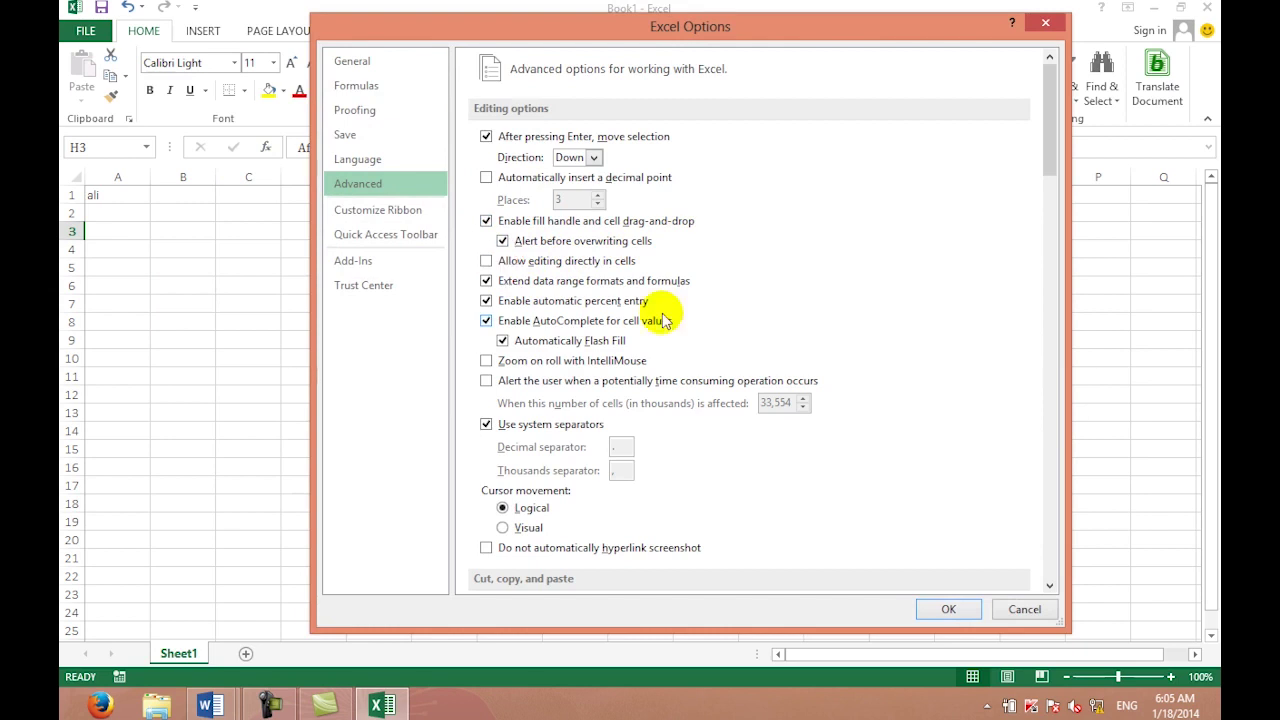
click(927, 614)
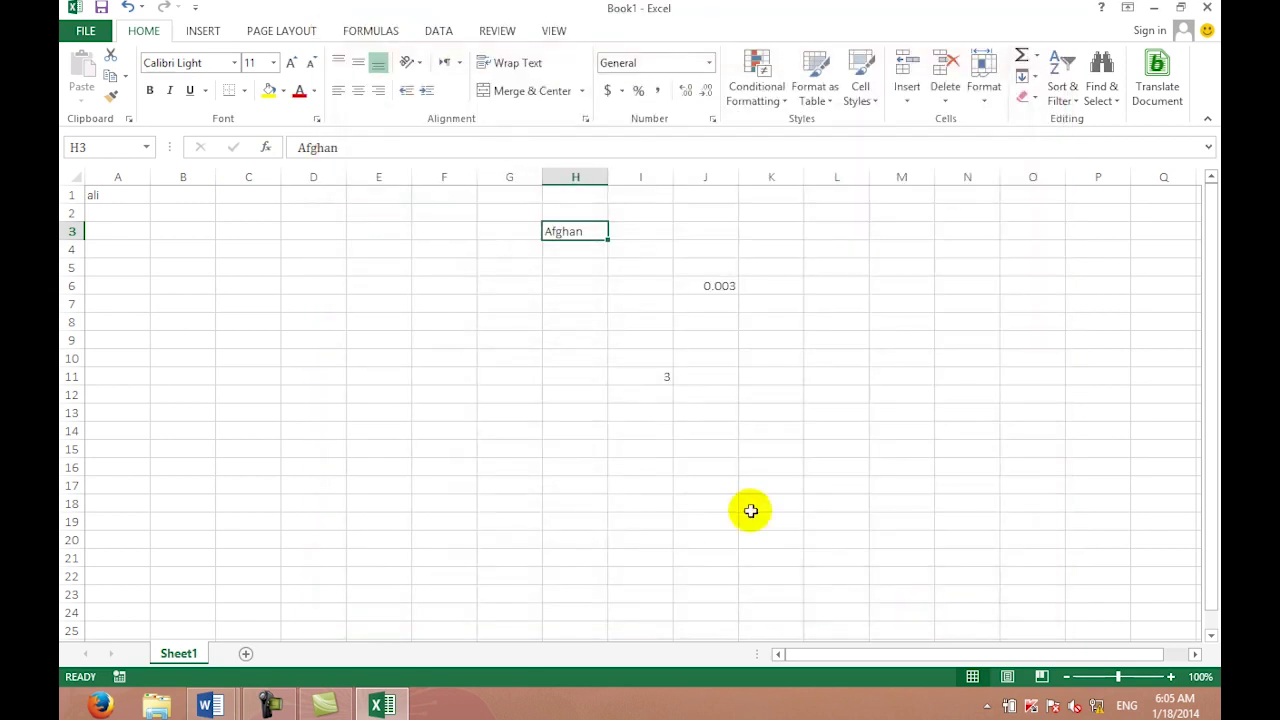
Step: Complete H3 as Afghanistan by appending 'istan' in the formula bar
double_click(586, 231)
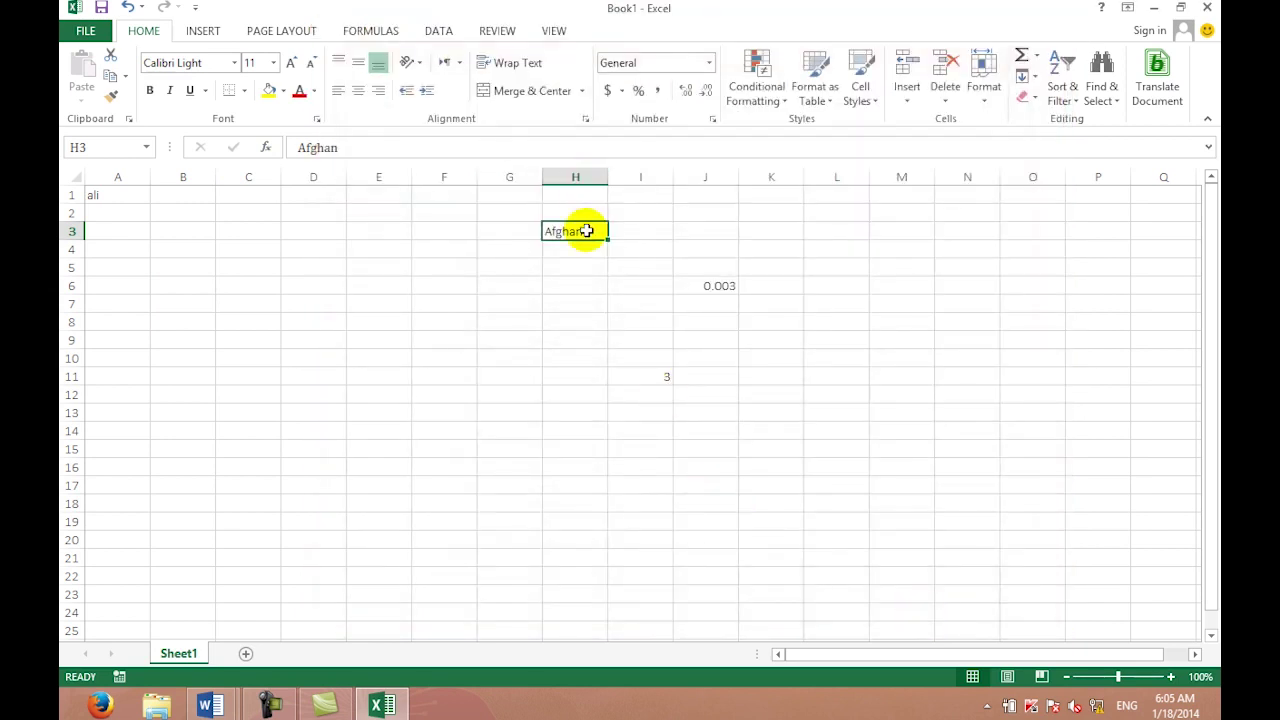
double_click(586, 231)
click(377, 147)
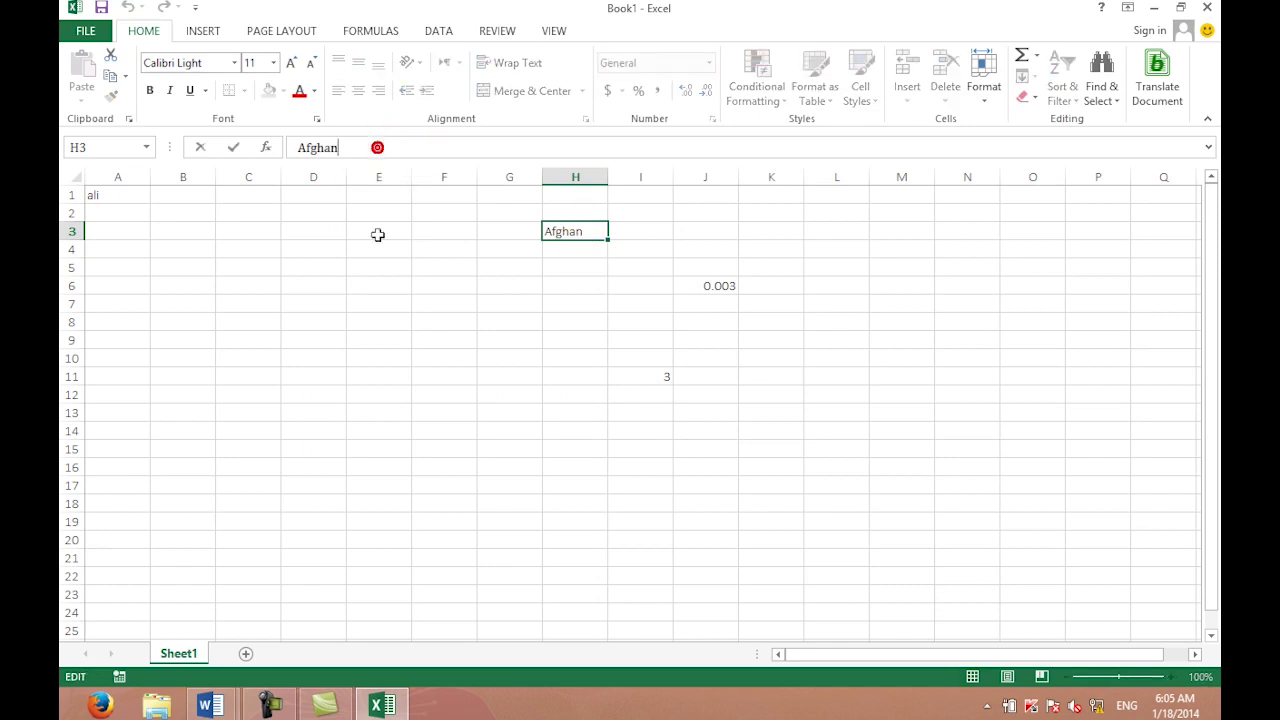
text(istan)
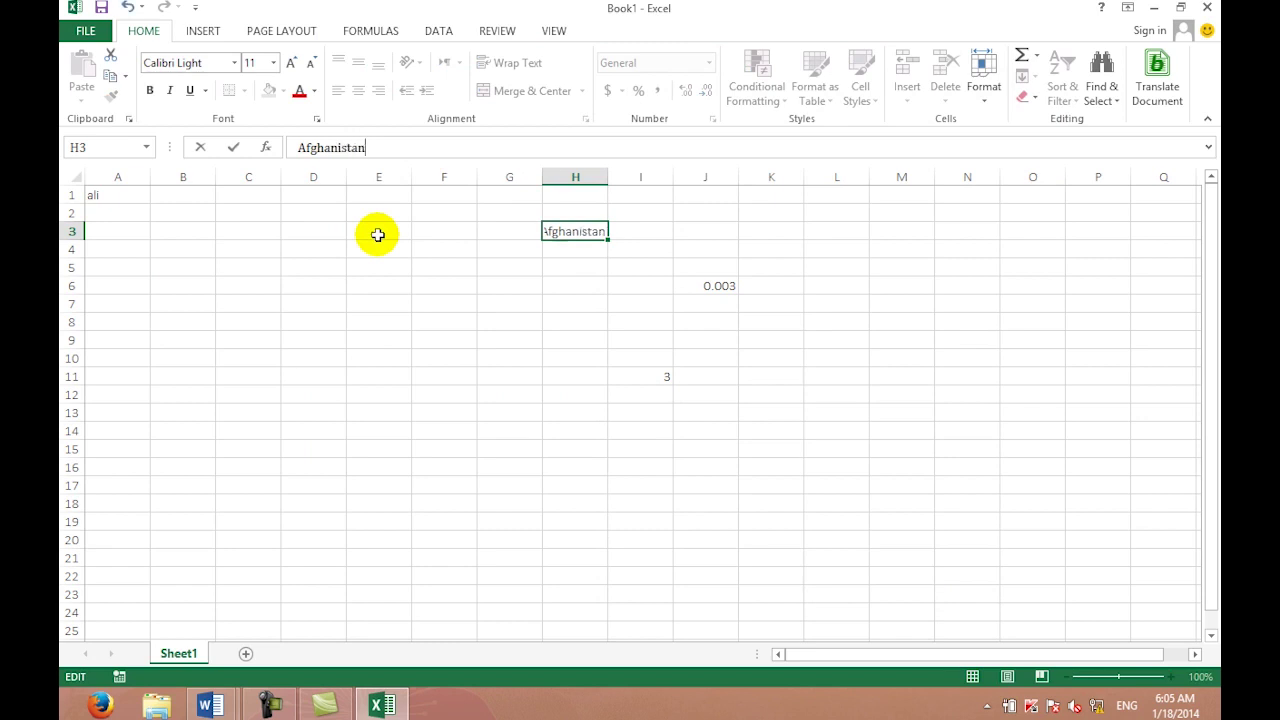
click(533, 263)
click(594, 231)
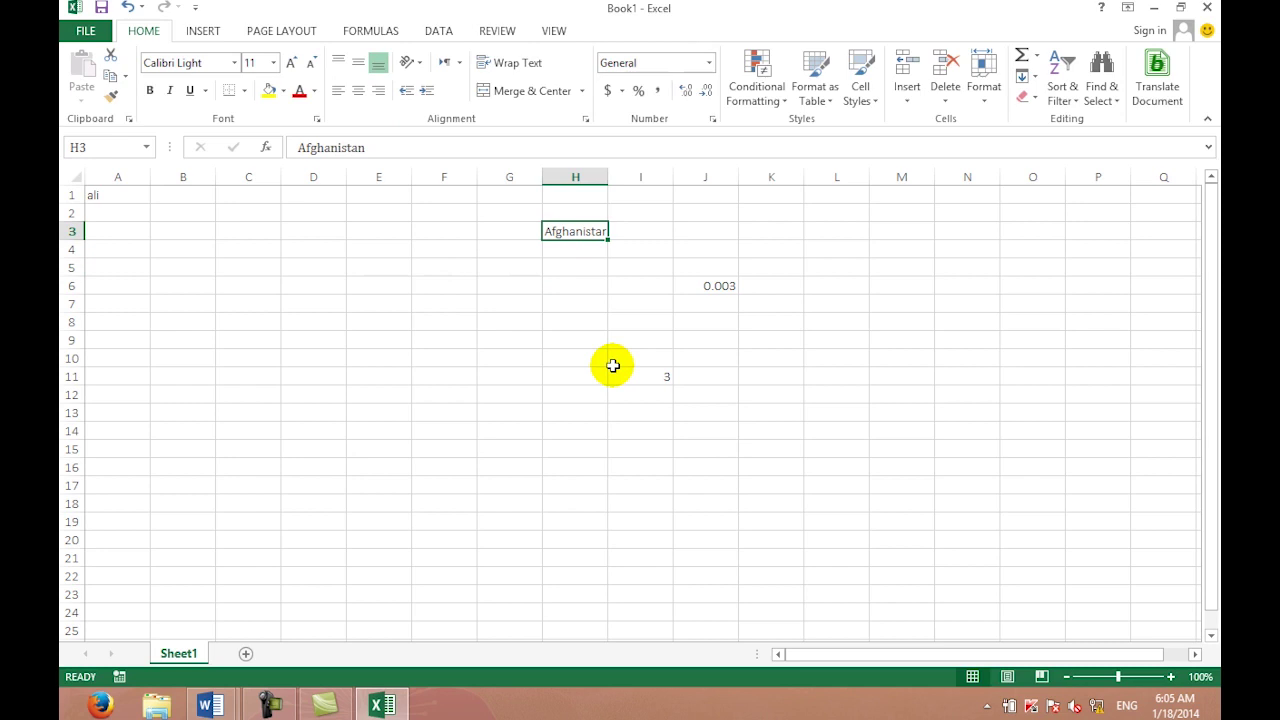
click(85, 30)
Step: Re-enable Allow editing directly in cells in the Advanced options and return to the sheet
click(101, 489)
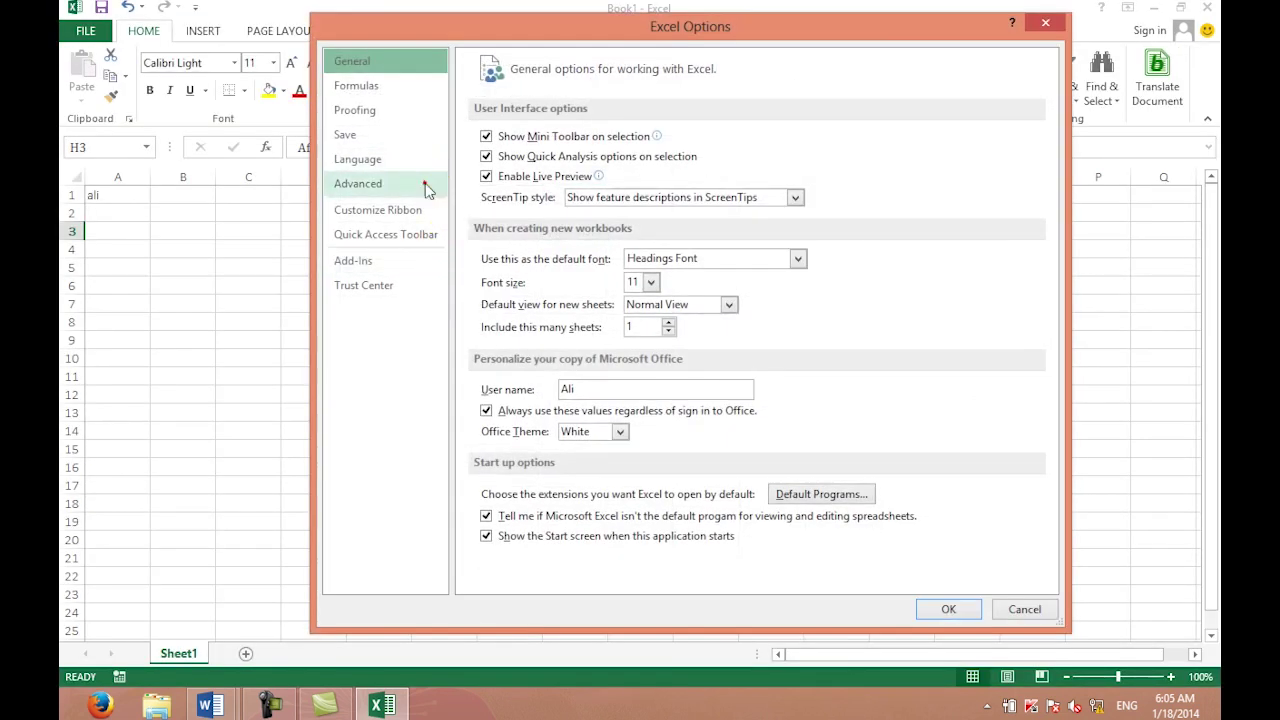
click(425, 186)
click(510, 261)
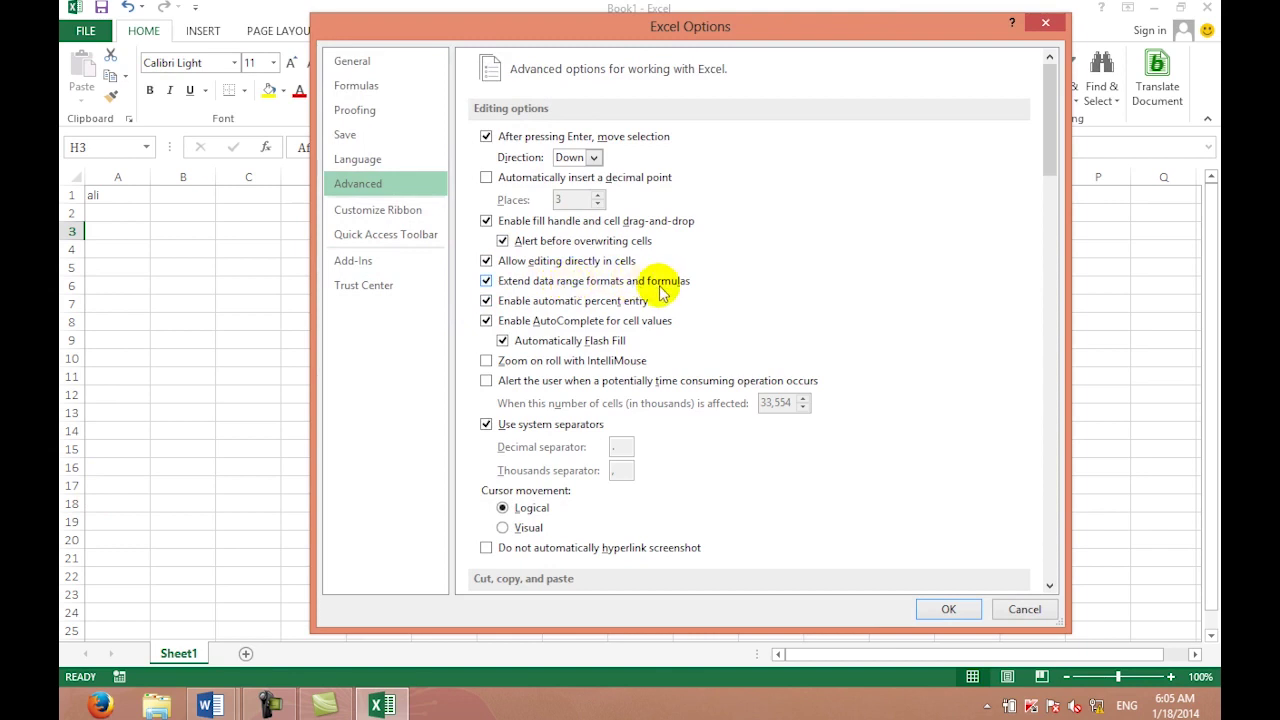
click(966, 610)
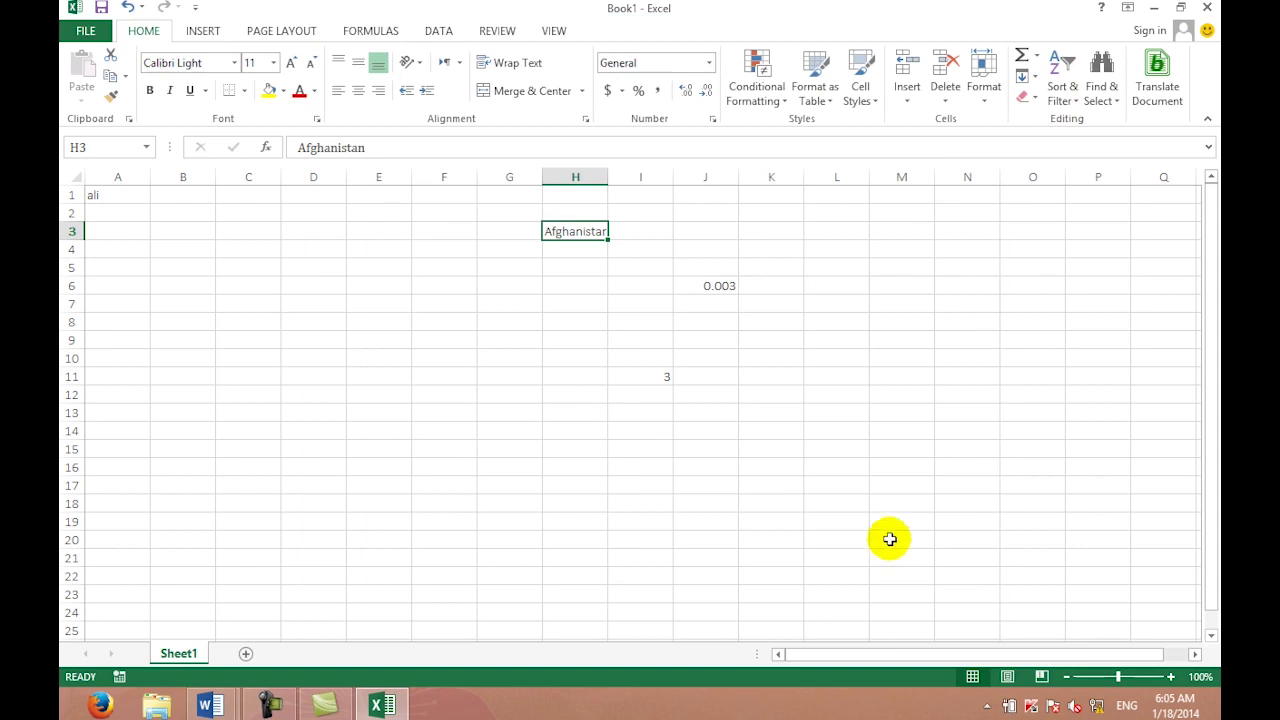
click(370, 318)
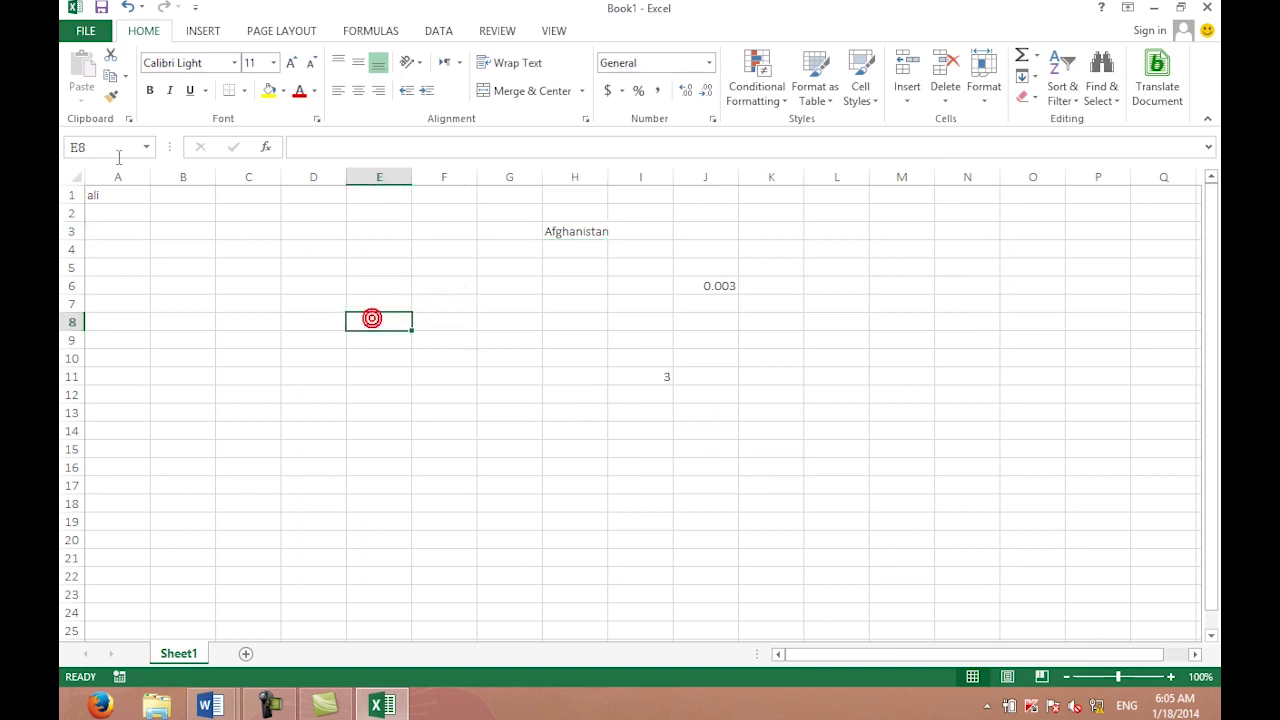
Step: Convert the range A1:F7 into a table with headers Column1–Column6
drag(117, 194, 426, 298)
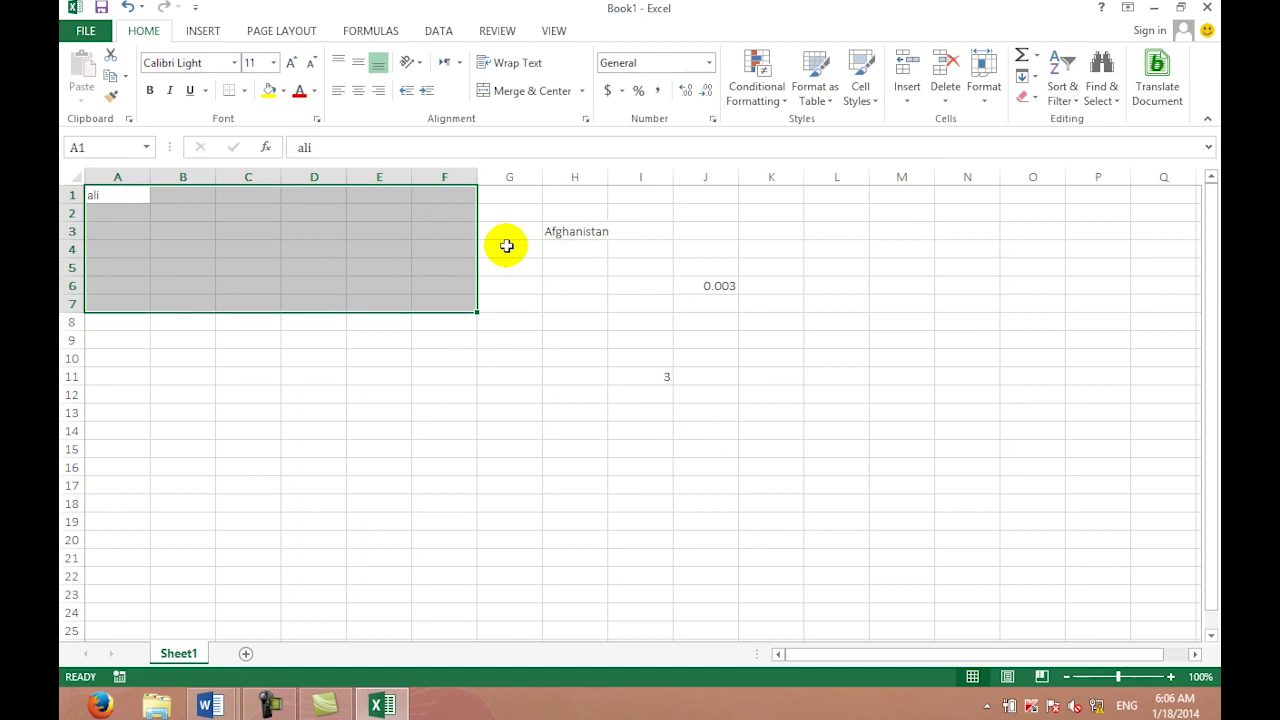
key(ctrl+t)
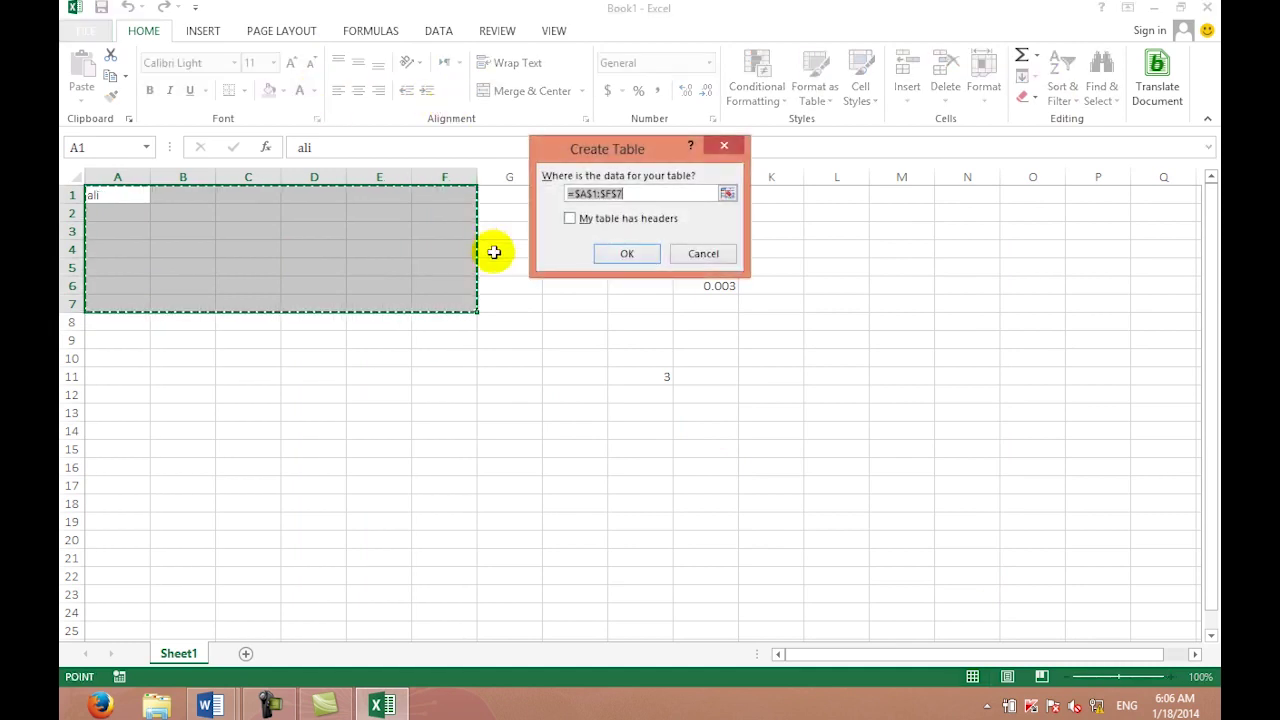
click(604, 258)
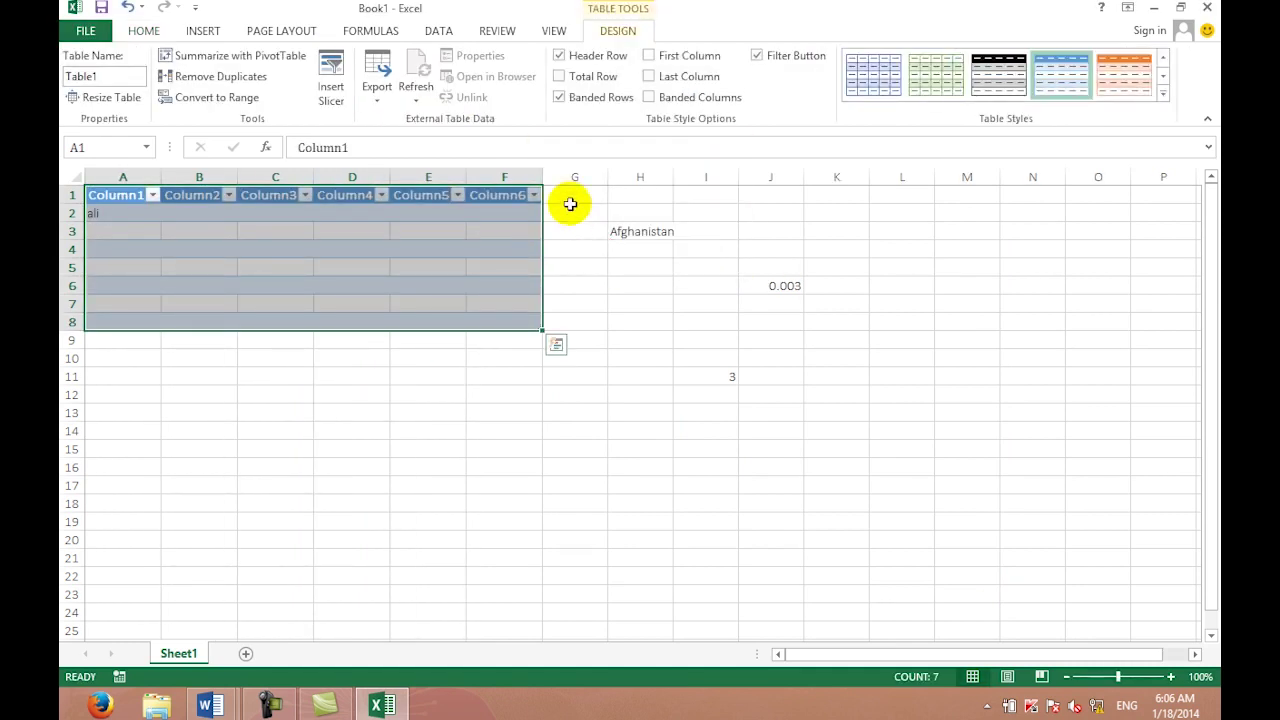
Step: Add the header Tsalary in G1, extending the table into column G
click(570, 204)
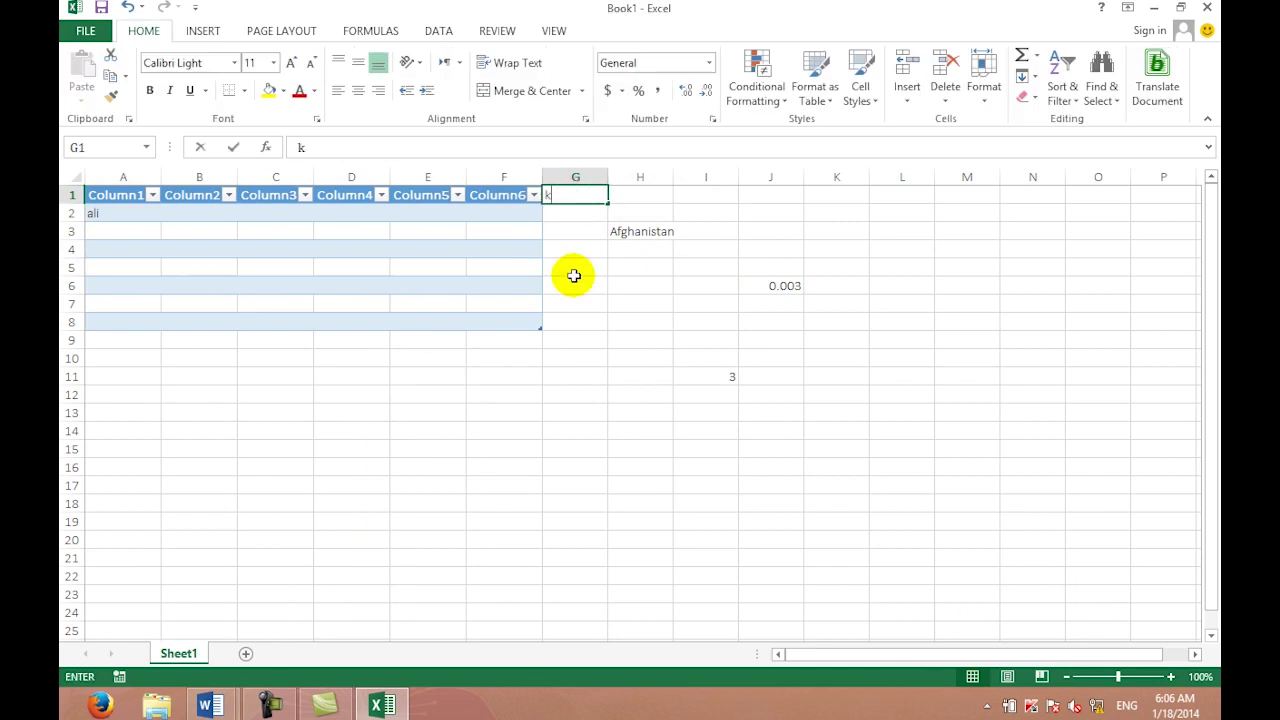
text(Kab)
key(BackSpace)
key(BackSpace)
key(BackSpace)
text(tk)
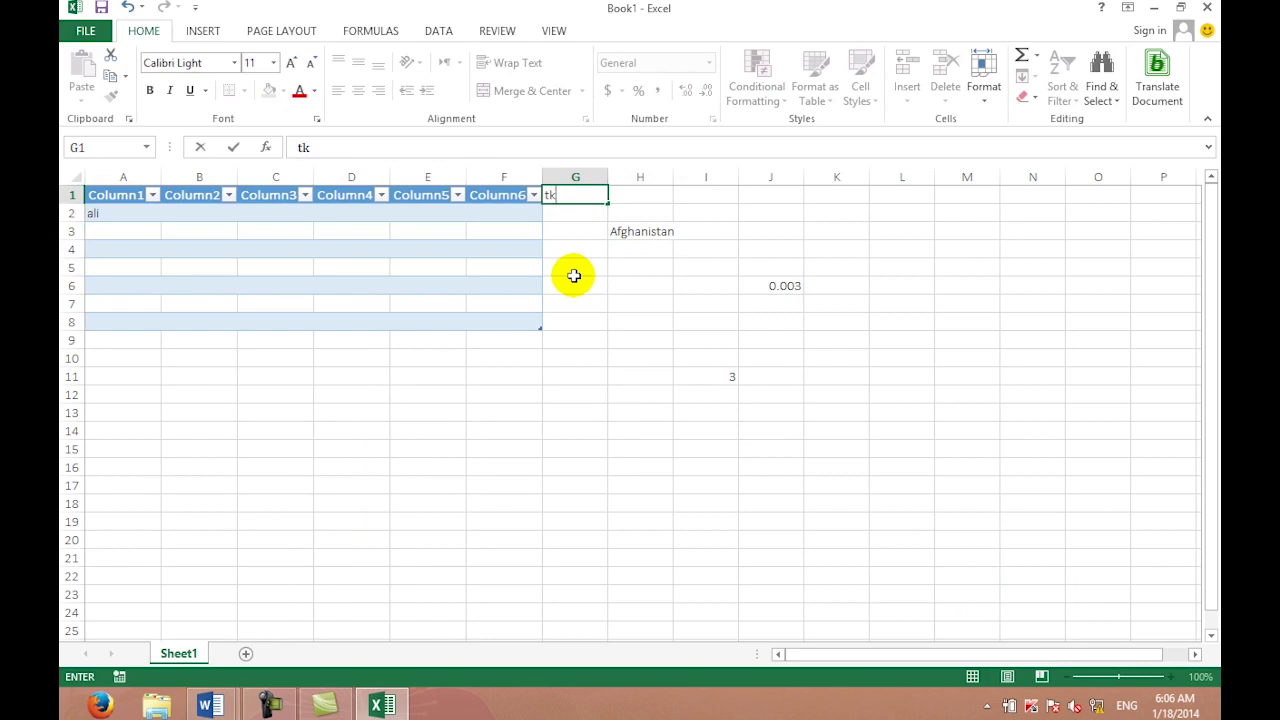
key(BackSpace)
key(BackSpace)
text(T)
text(slka)
key(BackSpace)
key(BackSpace)
key(BackSpace)
text(alary)
key(Return)
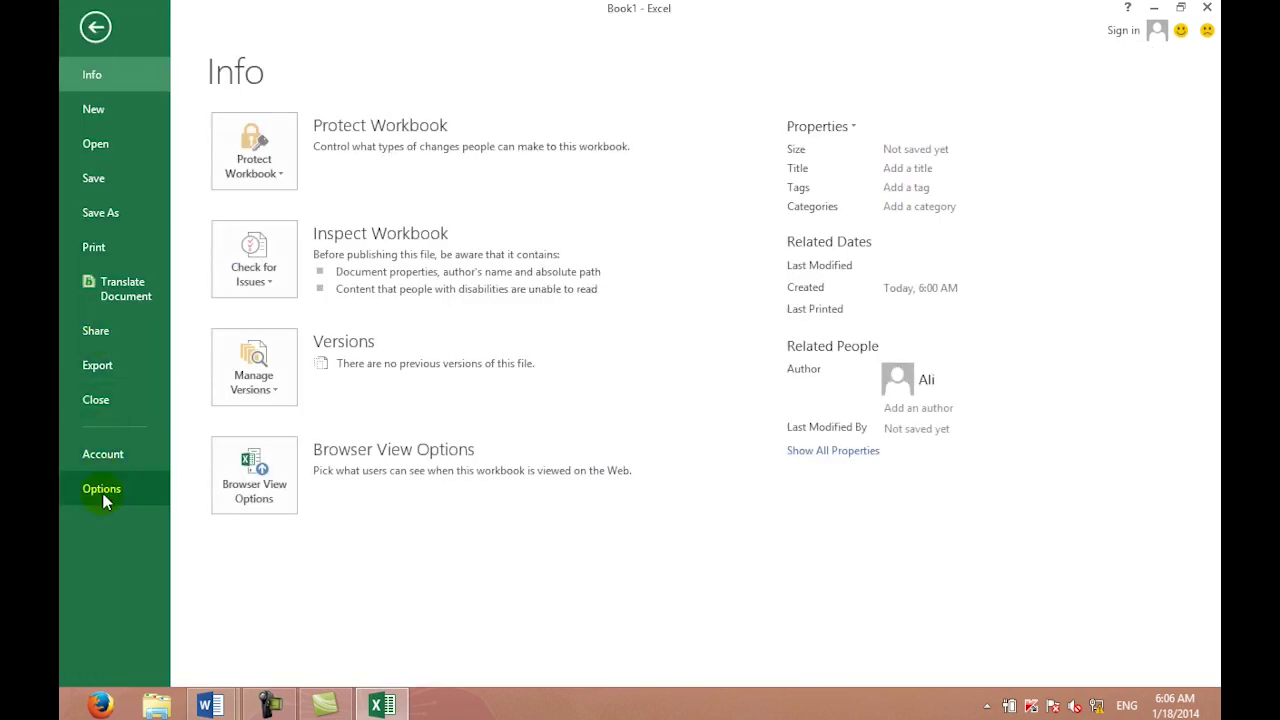
Step: Toggle Extend data range formats and formulas off and back on, leaving it enabled
click(106, 491)
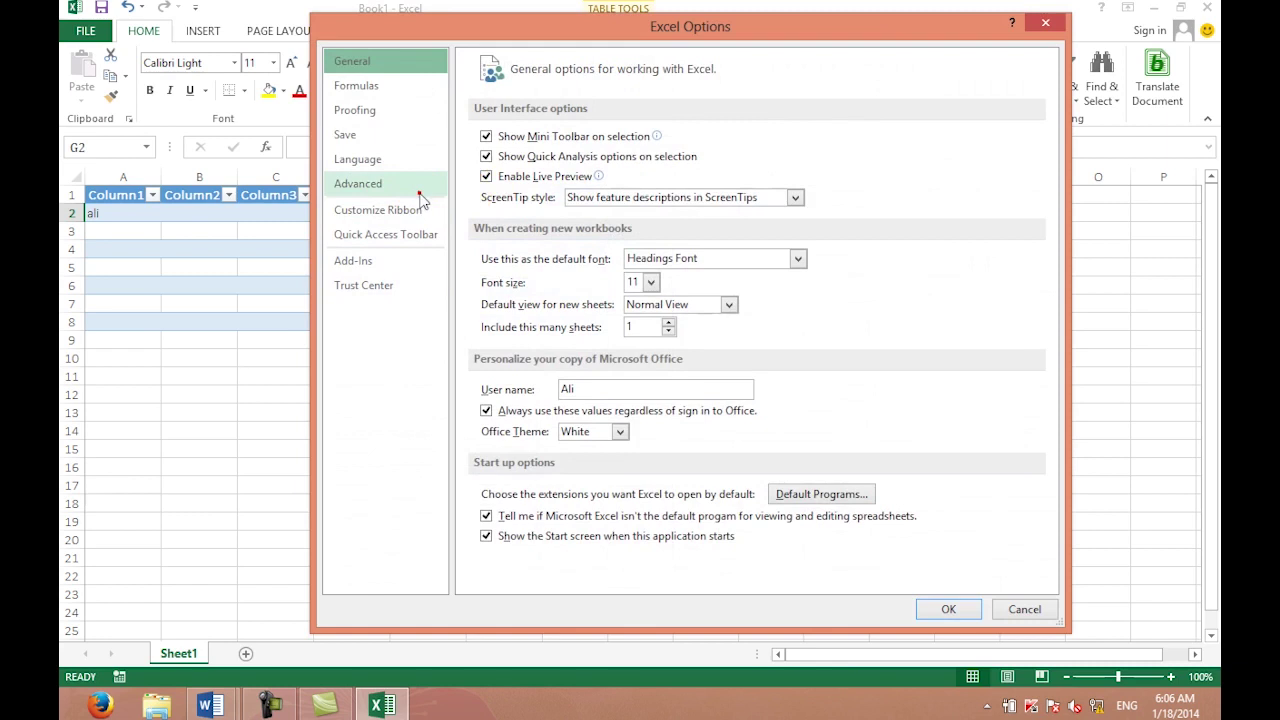
click(412, 184)
click(486, 281)
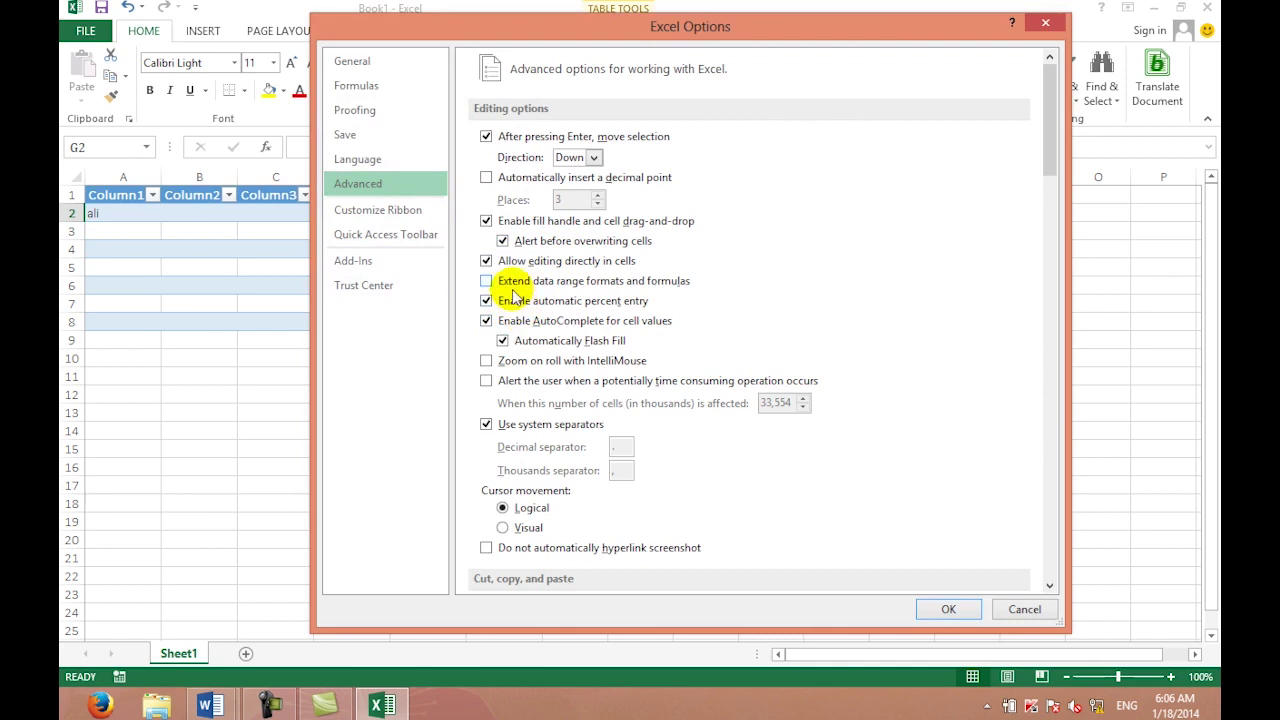
click(486, 281)
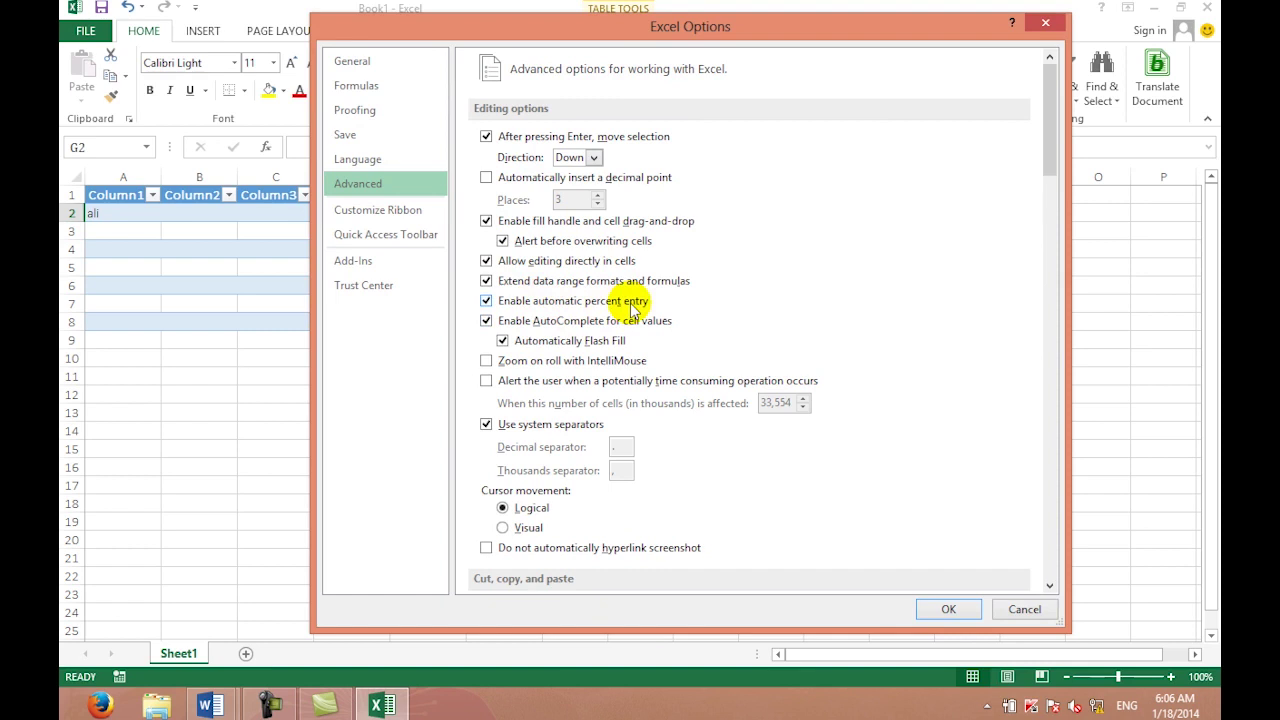
click(970, 610)
click(386, 394)
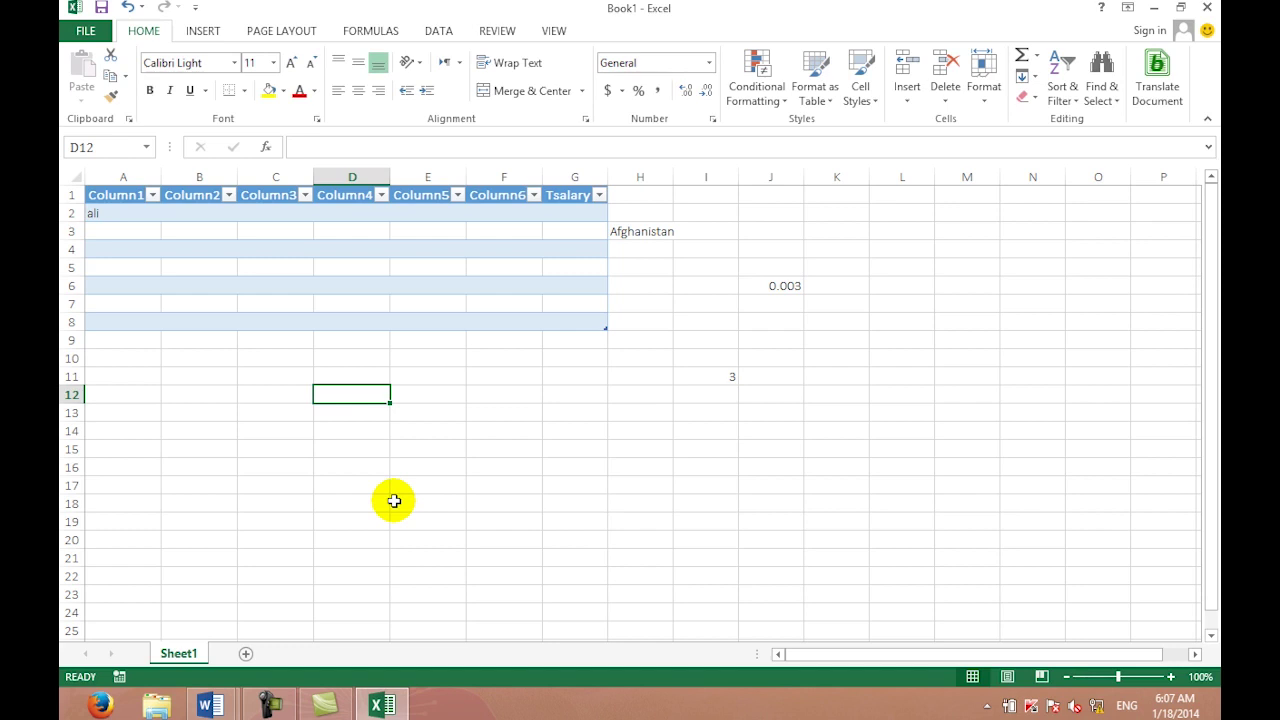
Step: Enter 3% in D12, then review the Advanced options and close them
text(3)
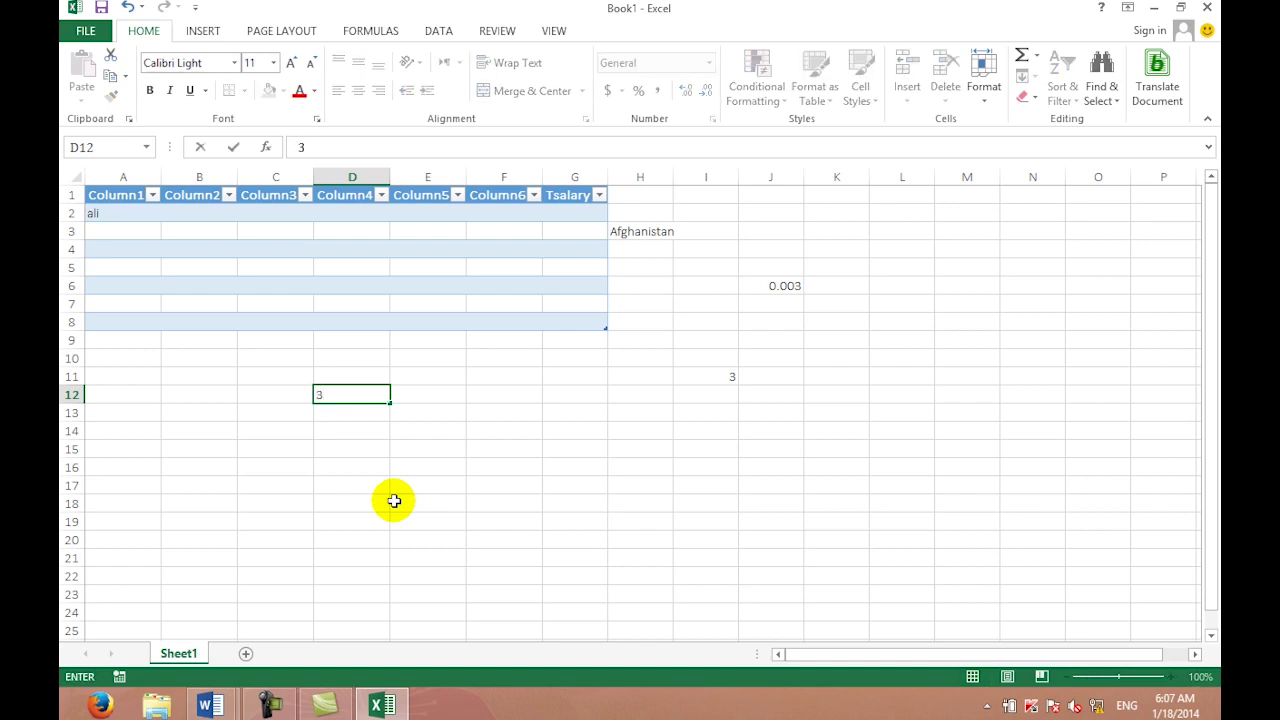
text(%)
key(Return)
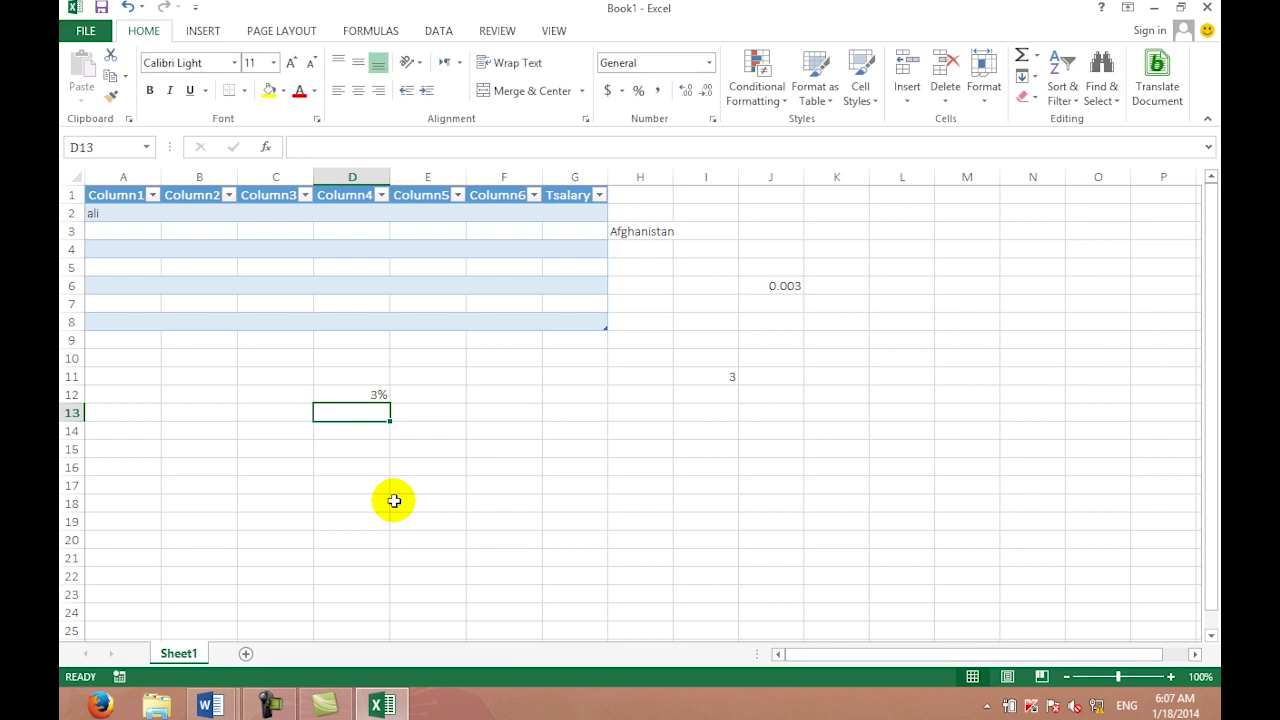
click(85, 30)
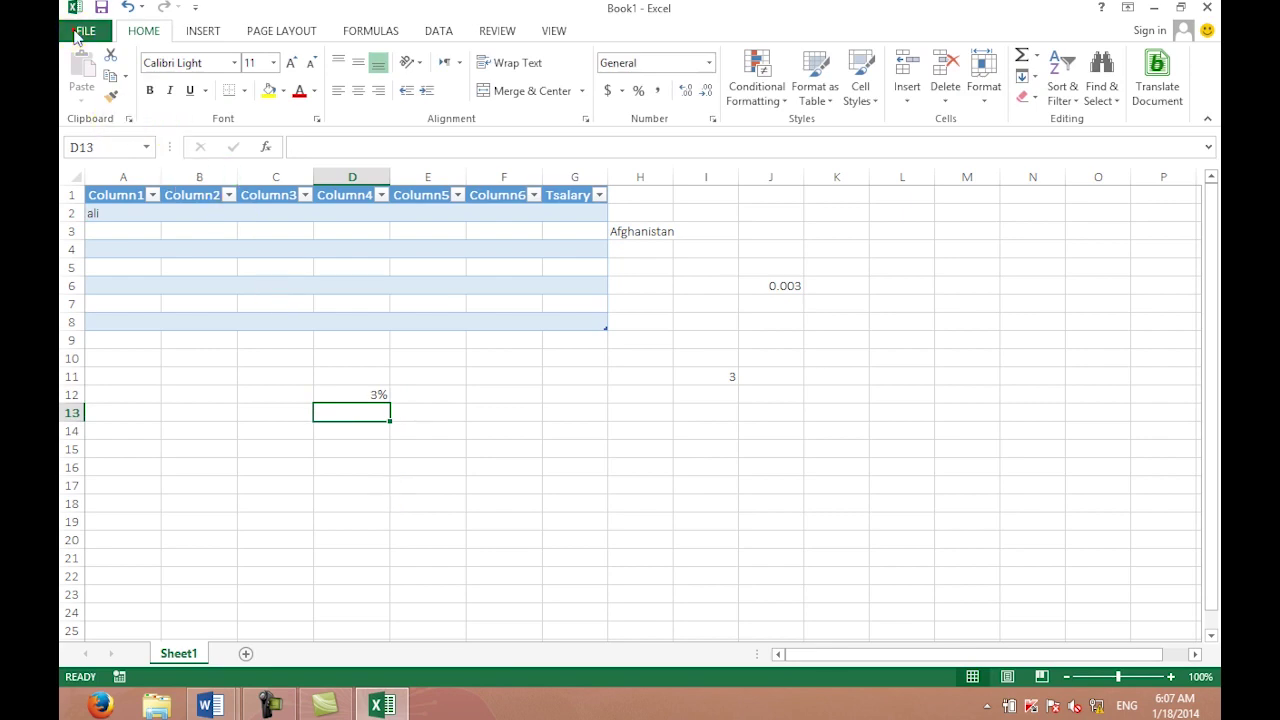
click(101, 488)
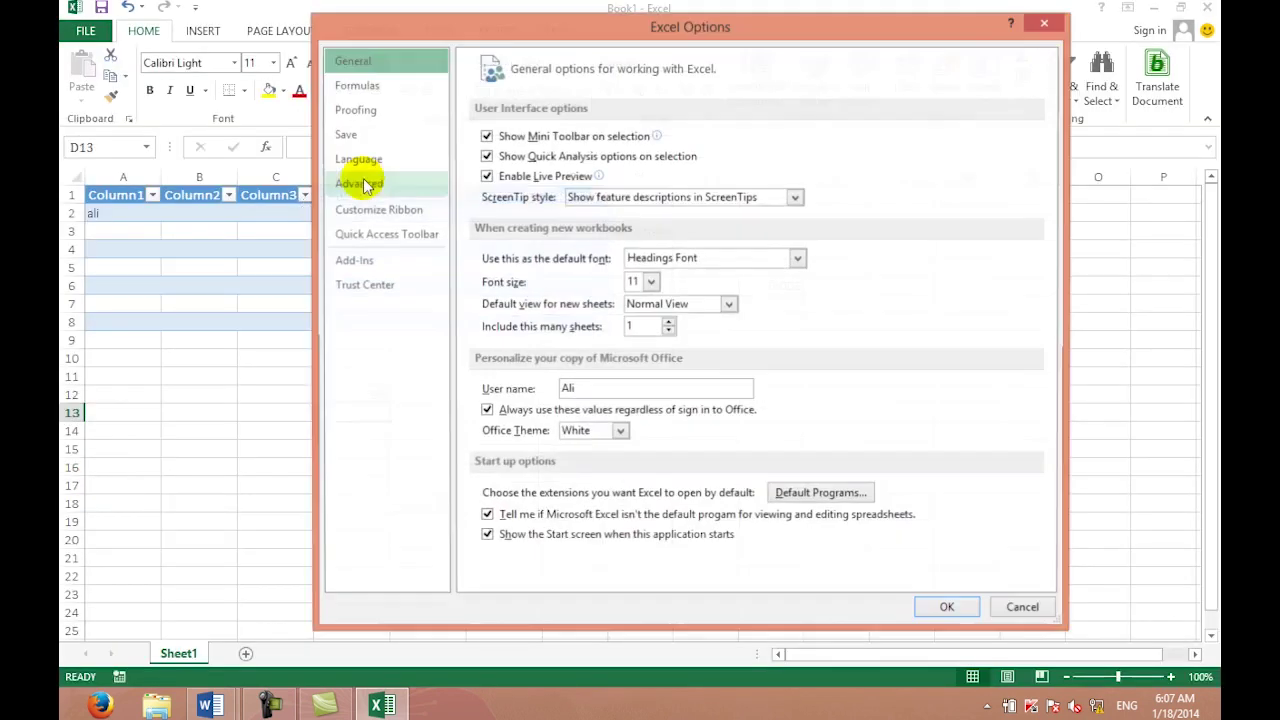
click(360, 186)
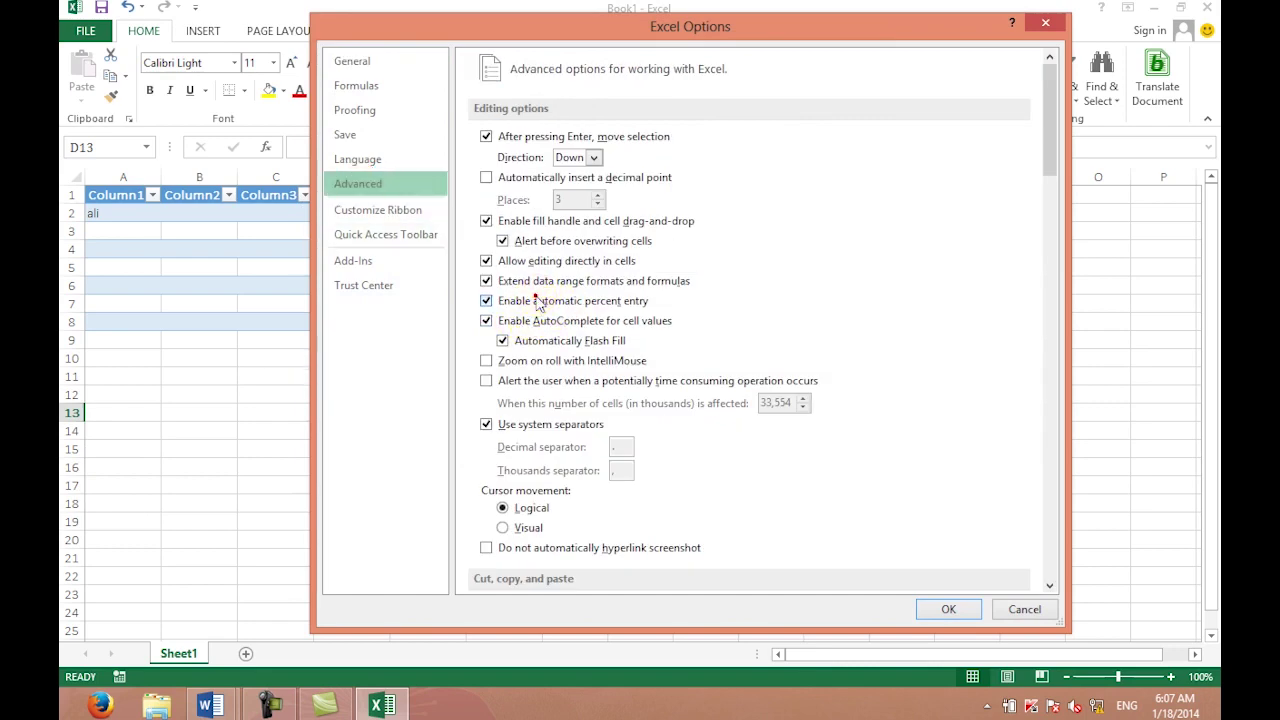
click(930, 608)
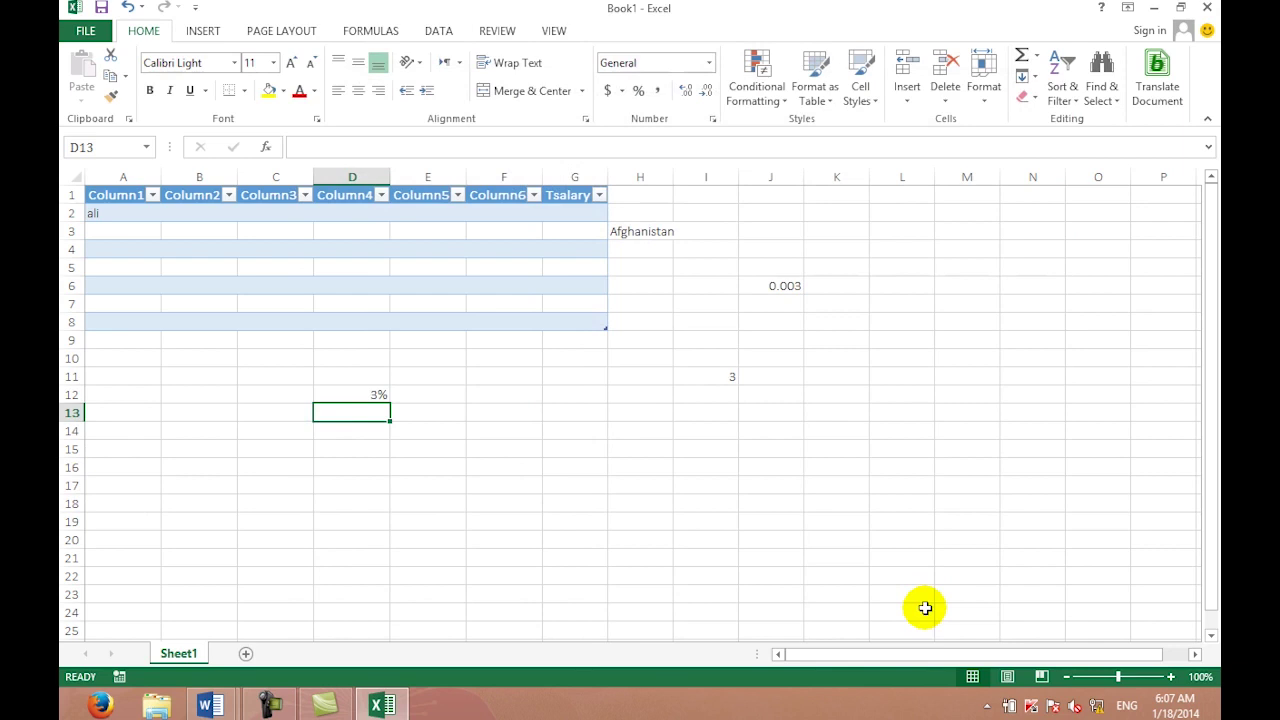
Step: Enter 3% in D13 and 1 in F13
text(3%)
key(Return)
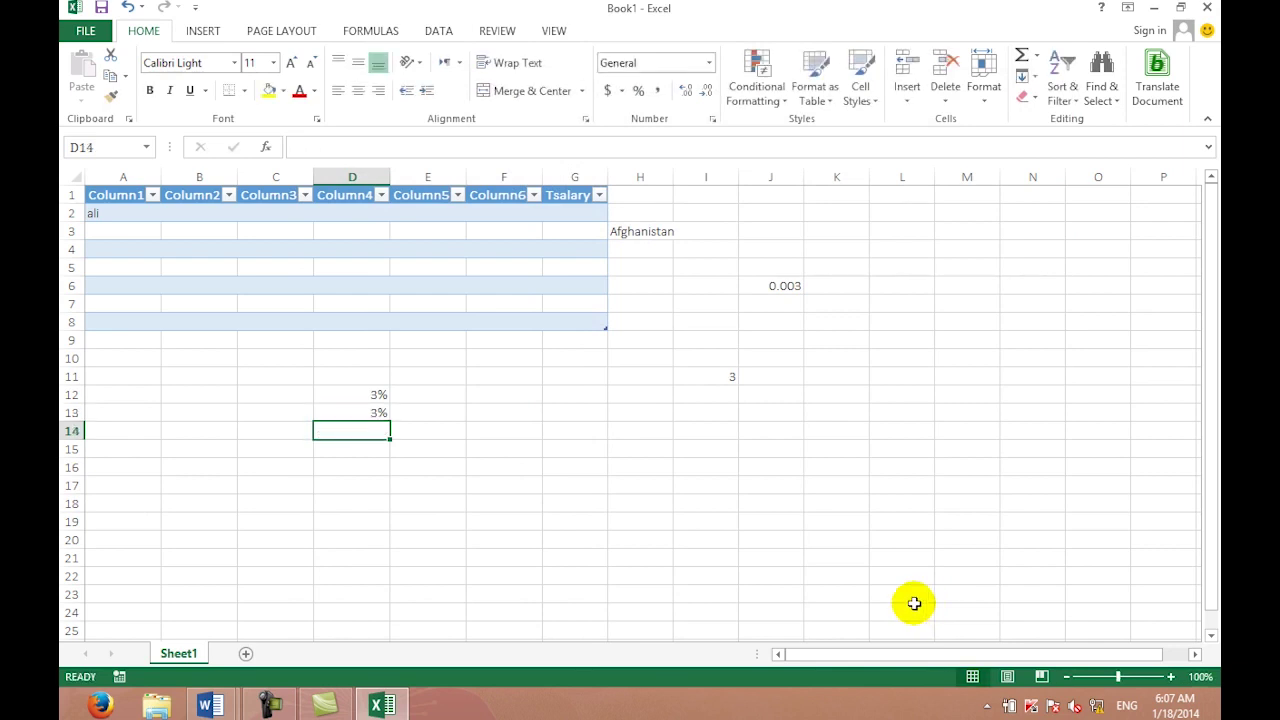
click(495, 398)
click(343, 410)
click(500, 417)
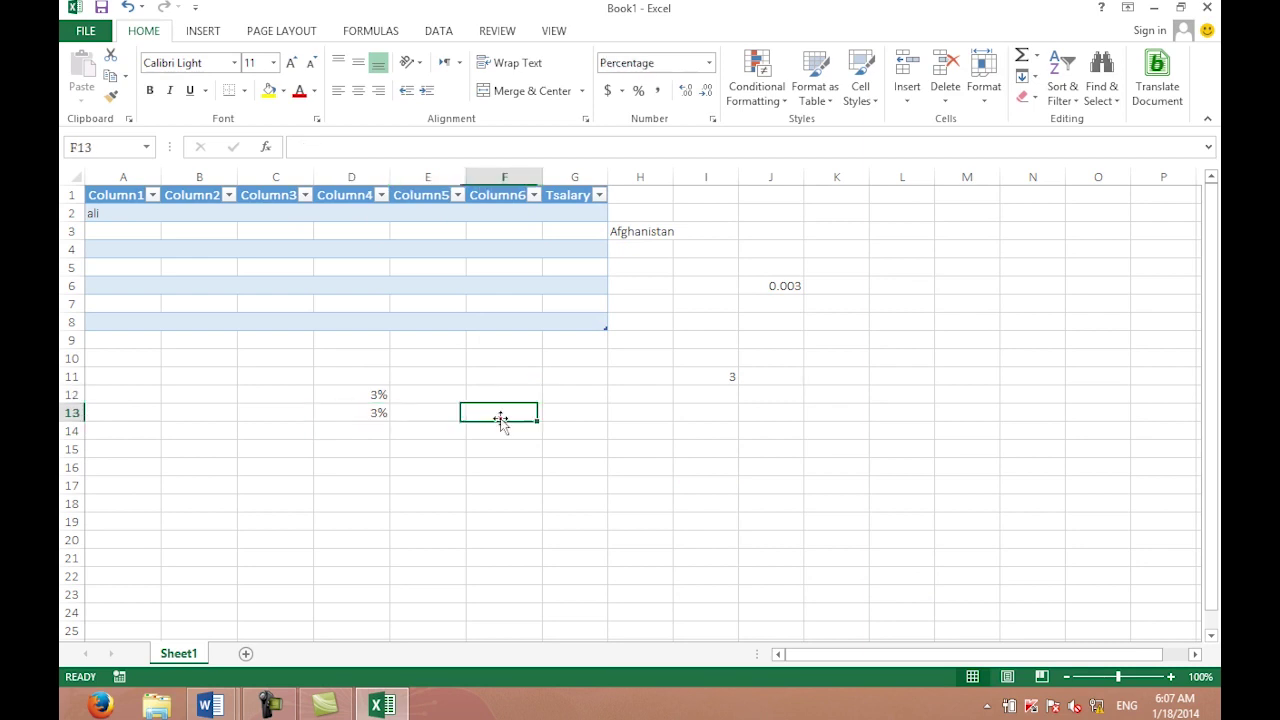
text(1)
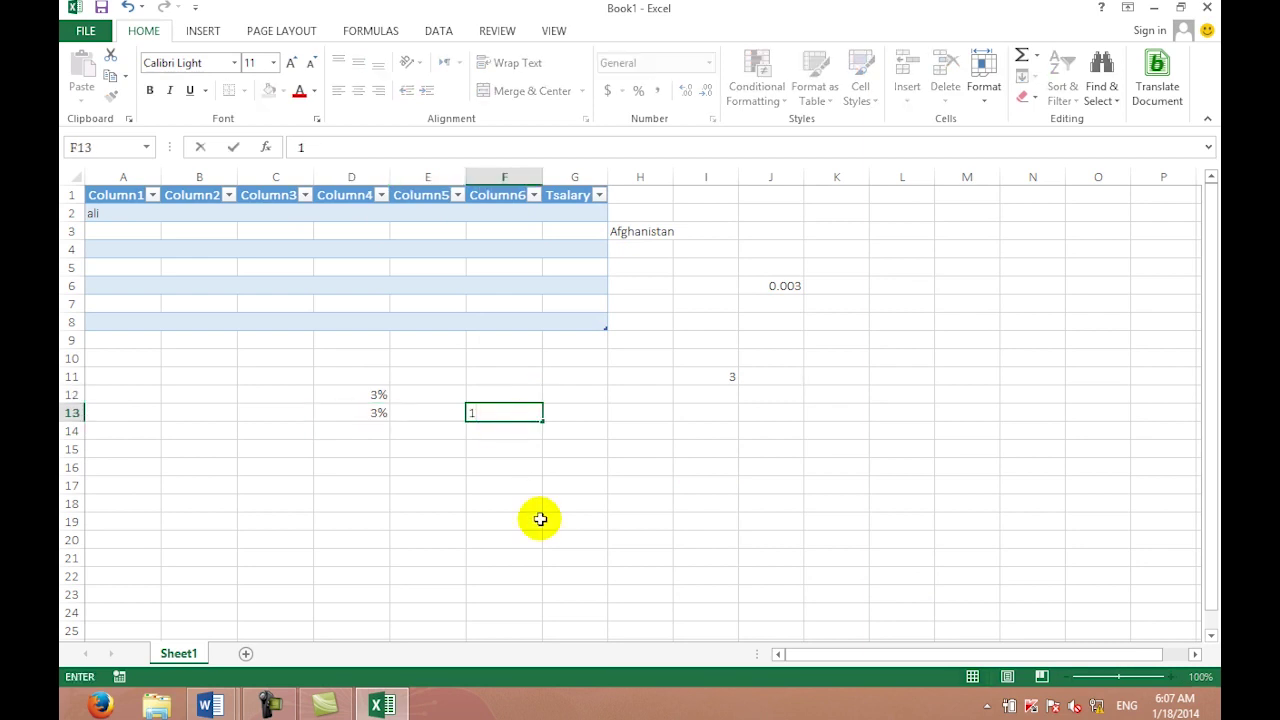
key(ctrl+Return)
Step: Enter 1% in cell F12
click(488, 428)
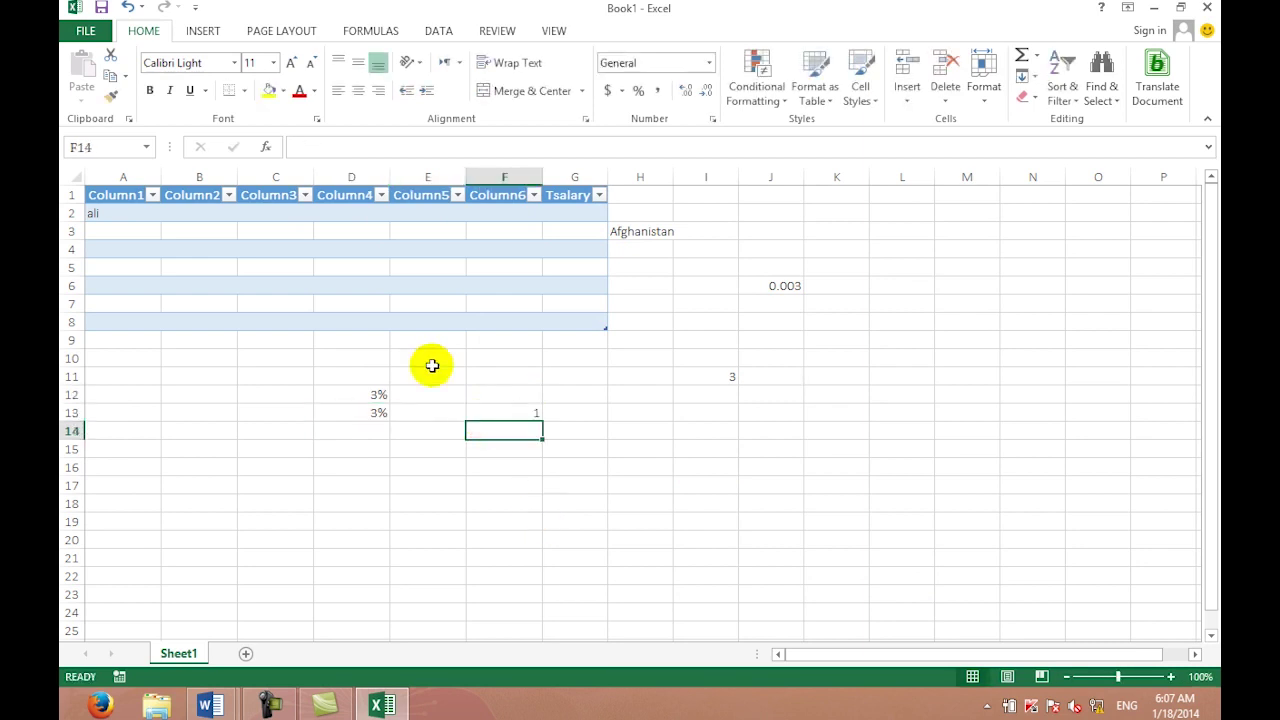
click(499, 400)
text(1)
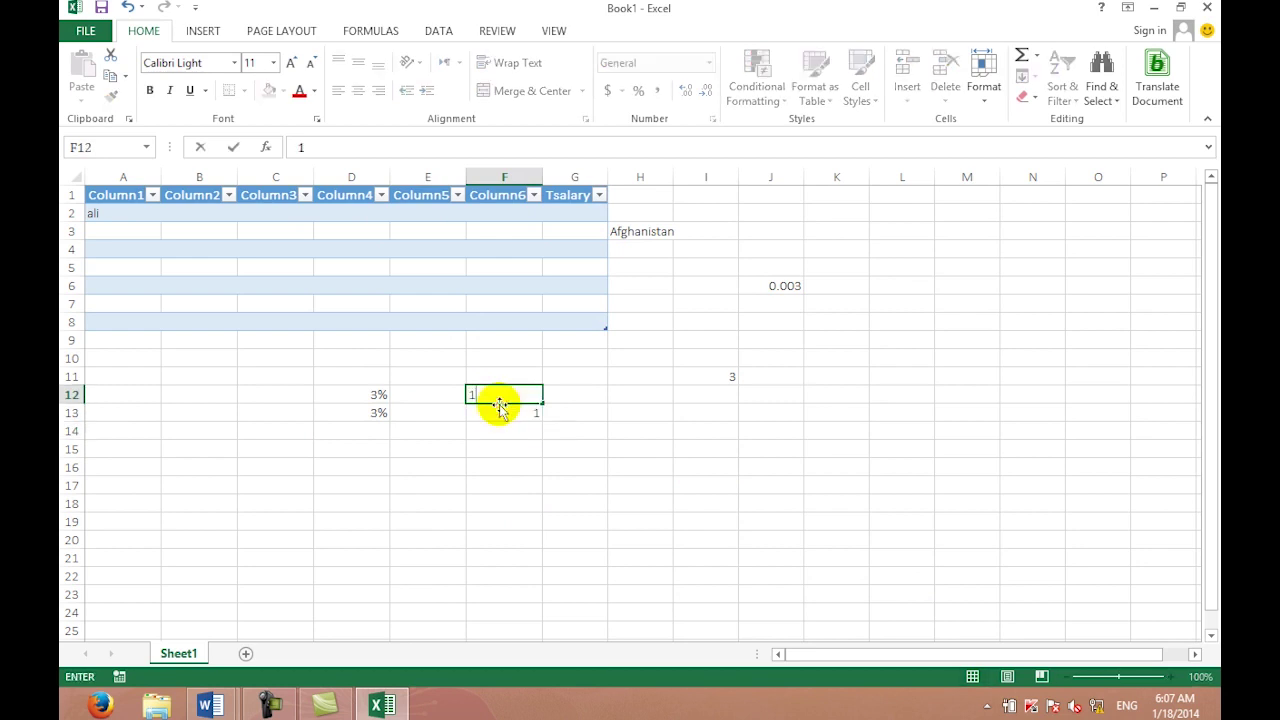
text(%)
key(Return)
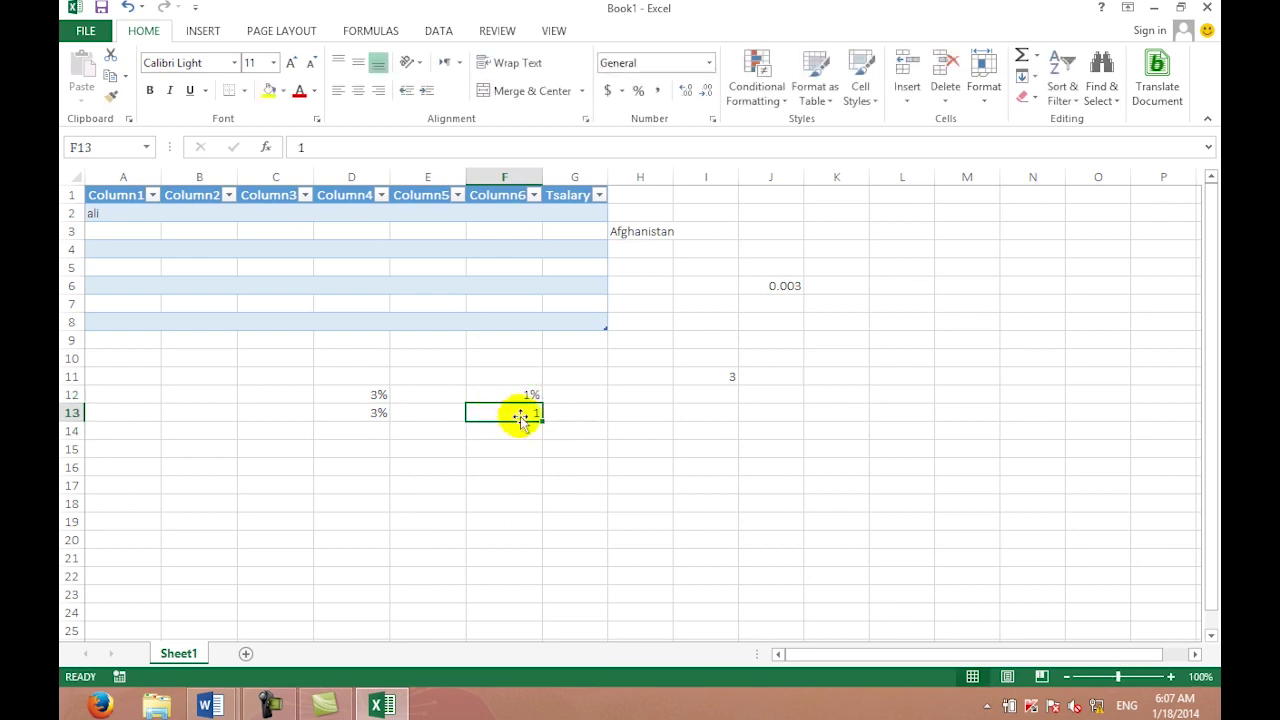
click(86, 30)
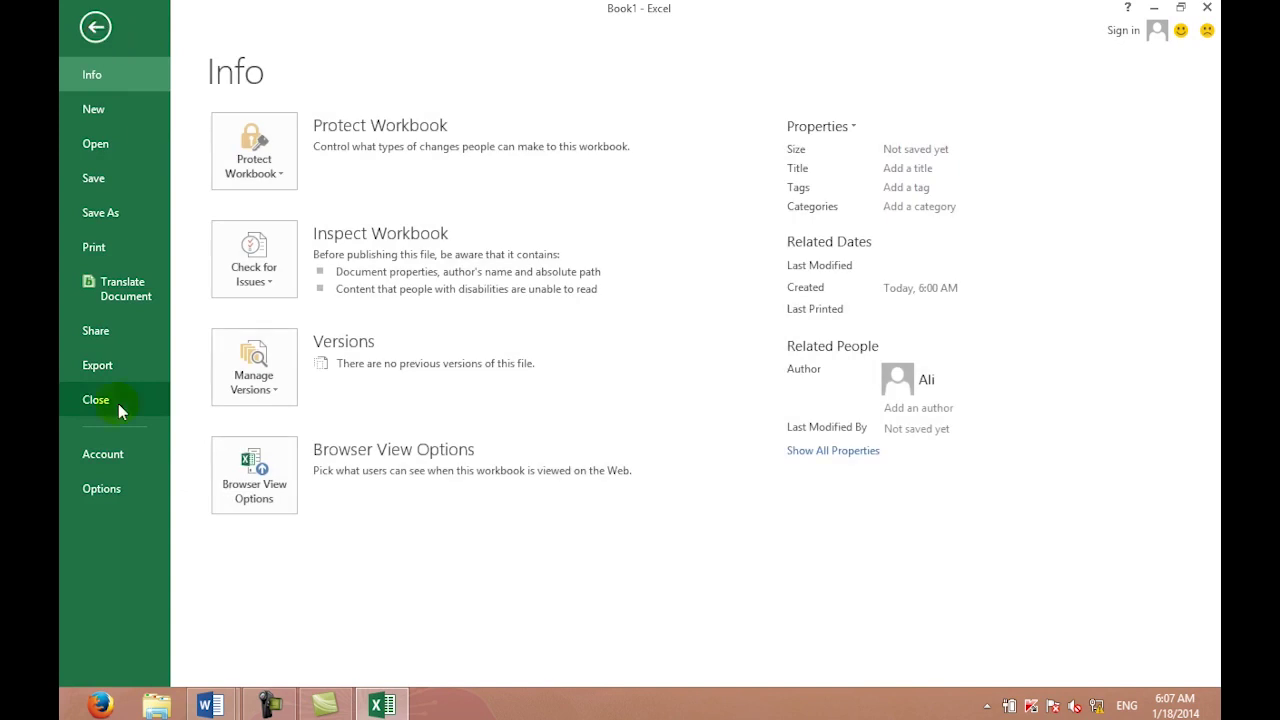
Step: Turn on automatic percent entry in the Advanced options and close the dialog
click(101, 488)
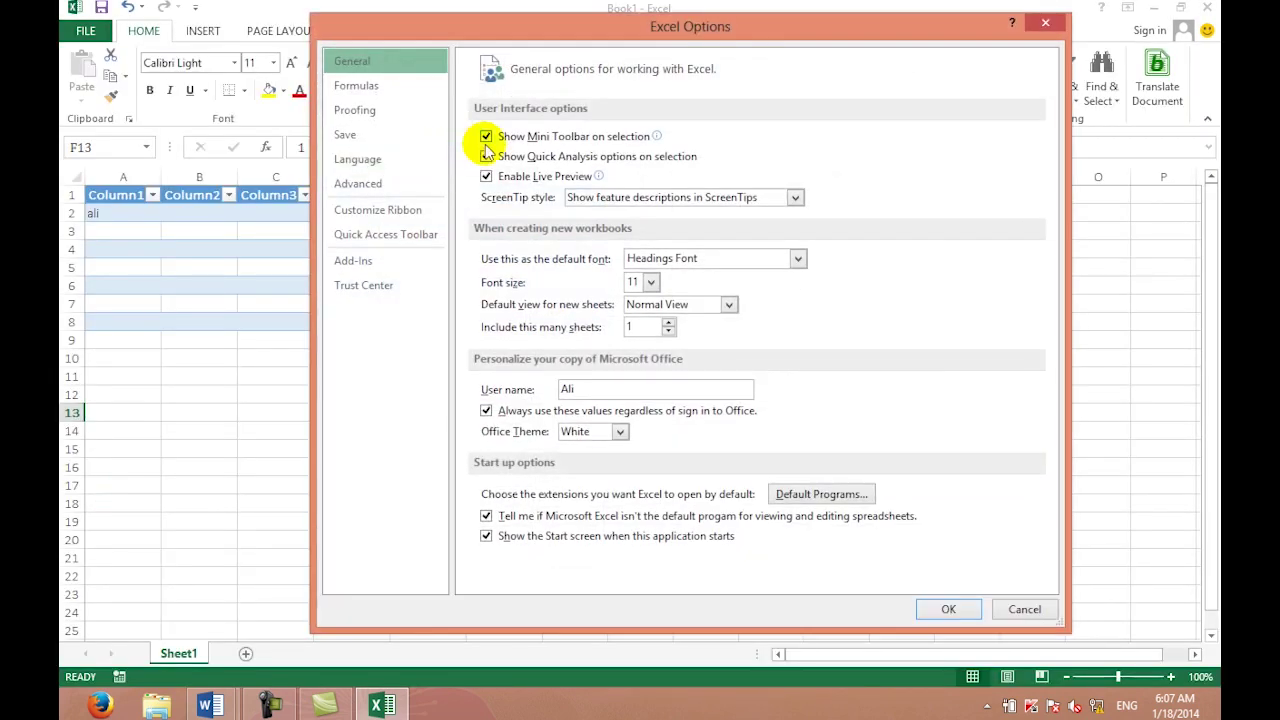
click(400, 182)
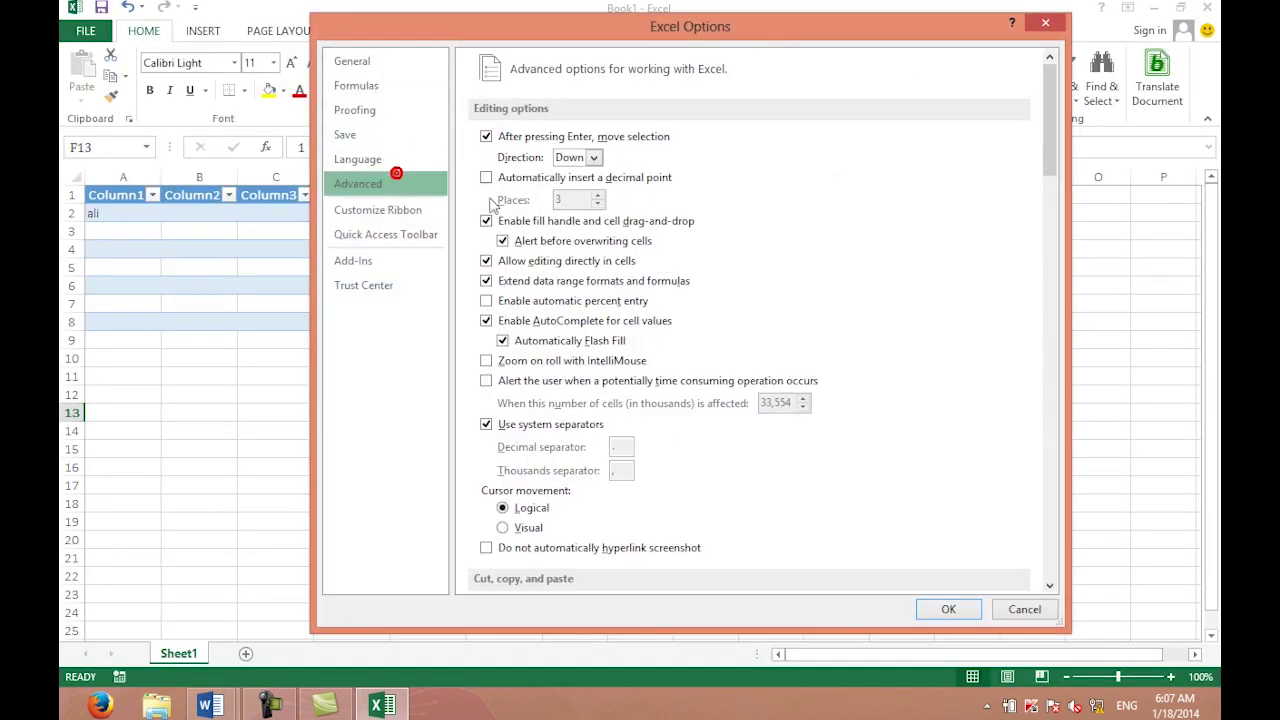
click(525, 300)
click(945, 607)
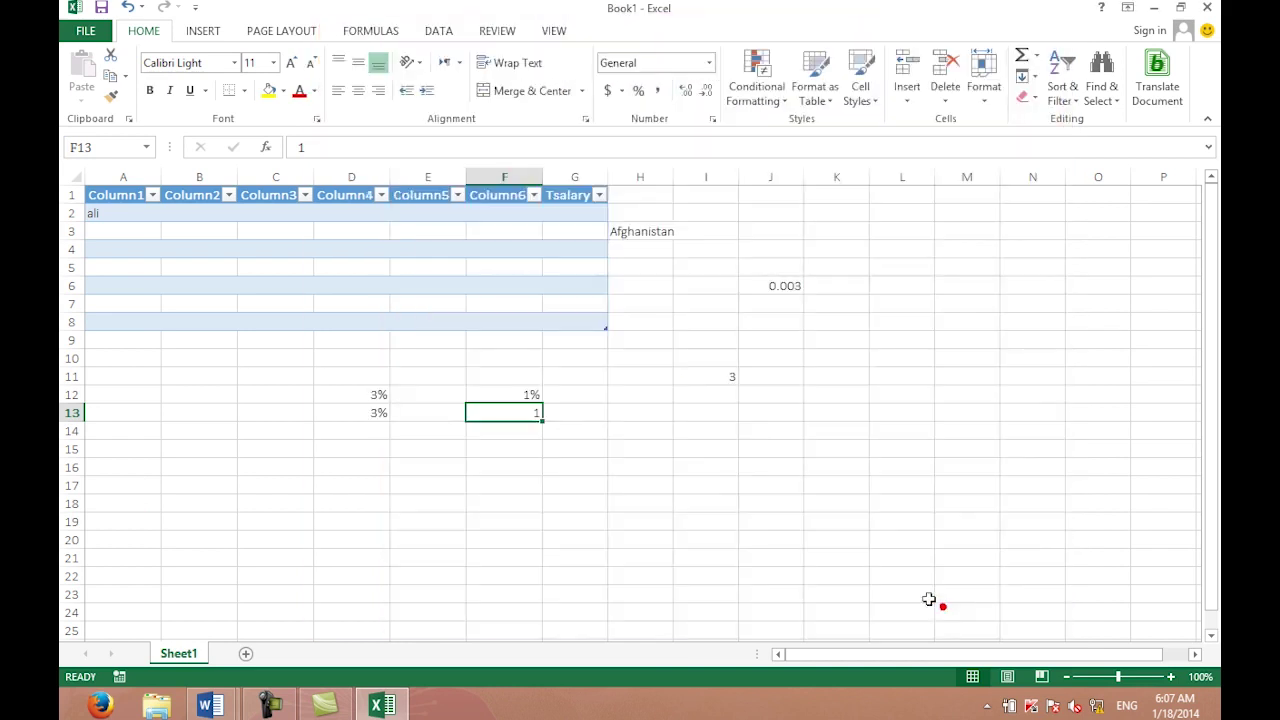
click(726, 519)
click(558, 468)
Step: Enter 3% in F15 and 6% in F16
click(494, 447)
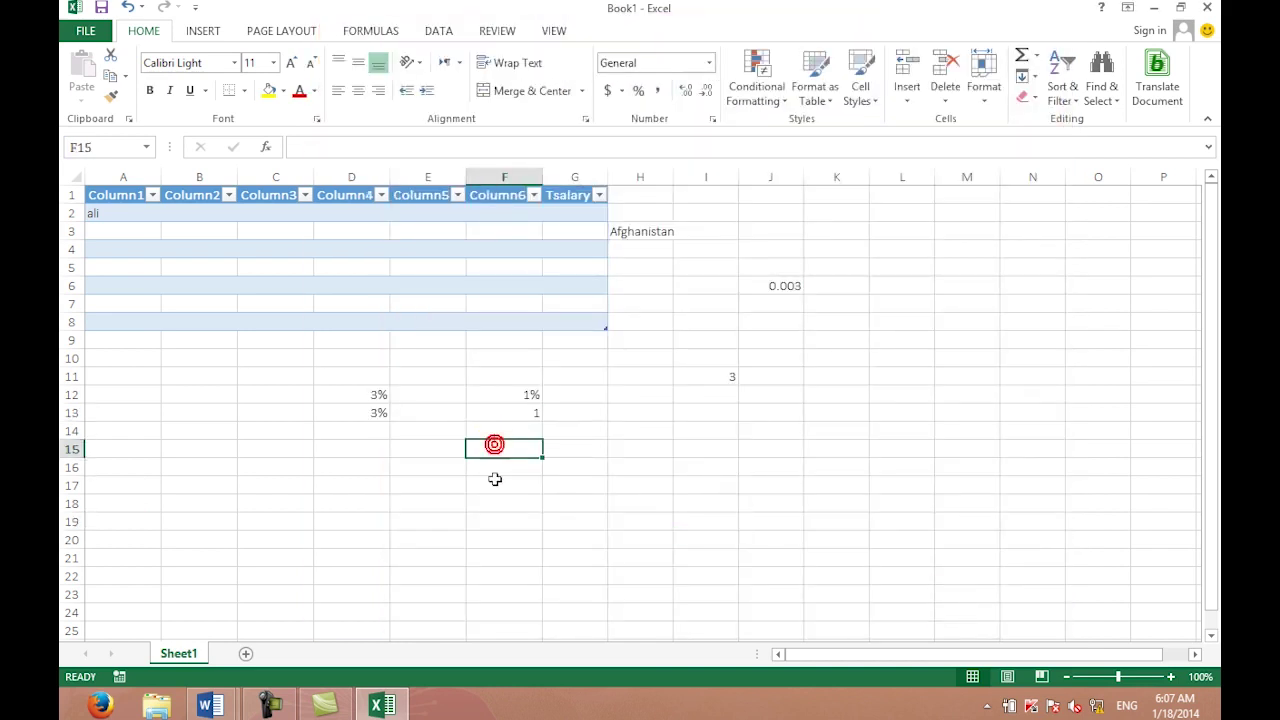
text(3%)
key(Return)
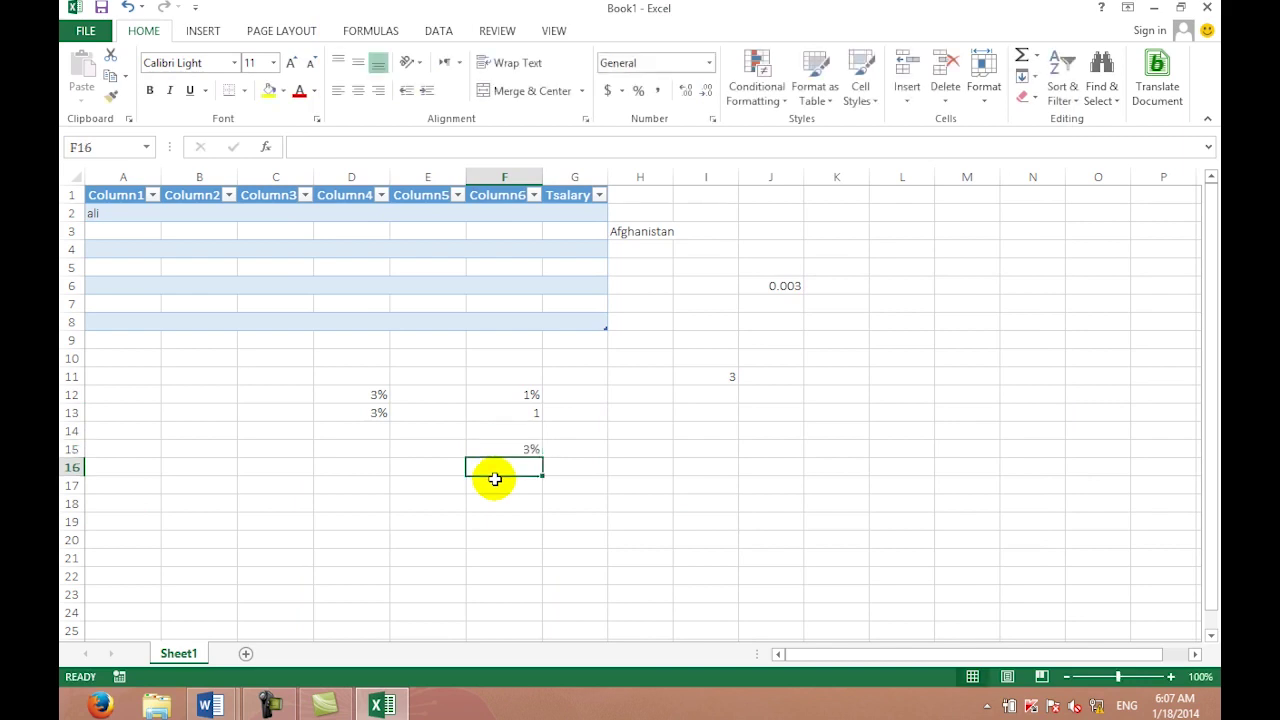
text(6%)
key(Return)
click(494, 479)
click(371, 397)
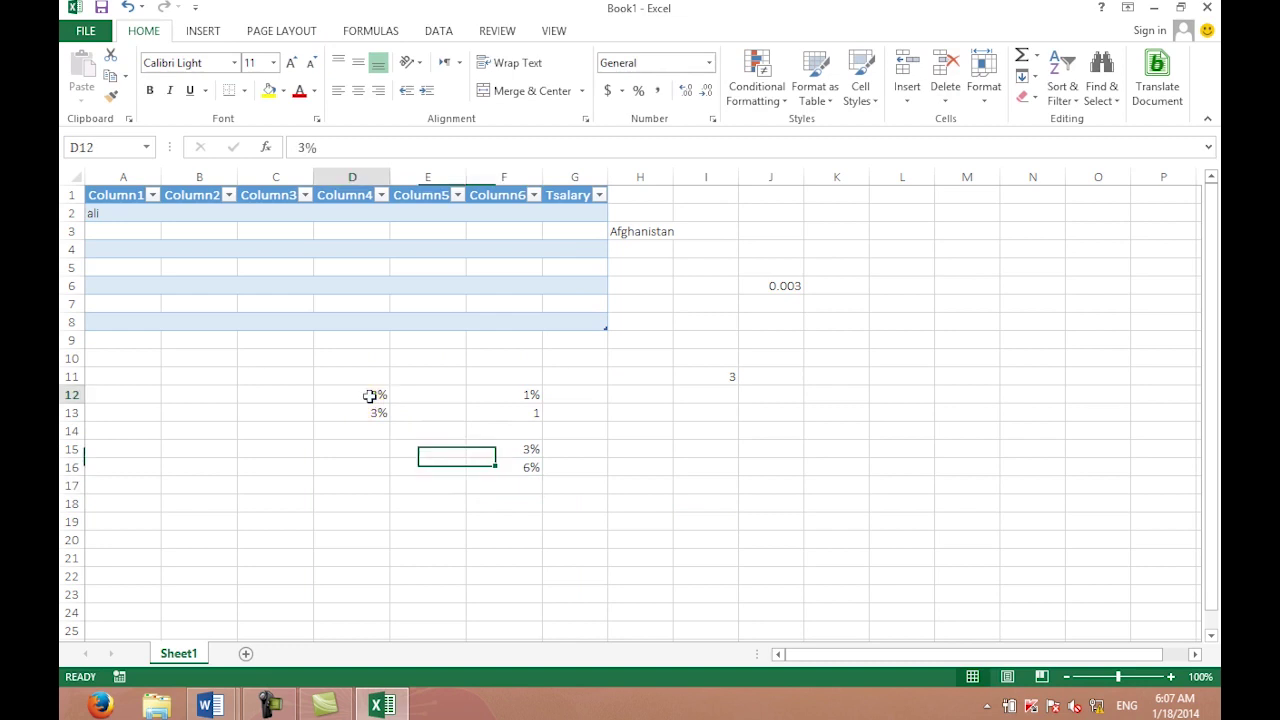
click(270, 705)
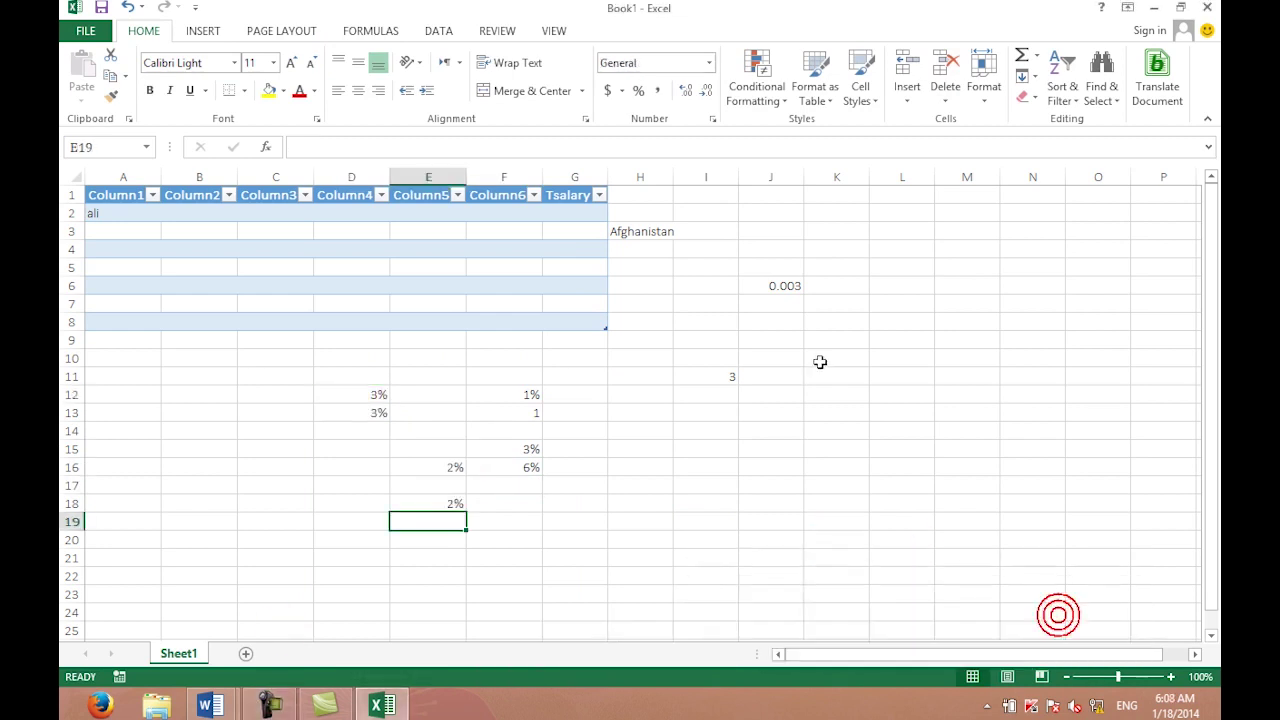
click(86, 30)
Step: Check Enable automatic percent entry in the Advanced options and confirm with OK
click(150, 486)
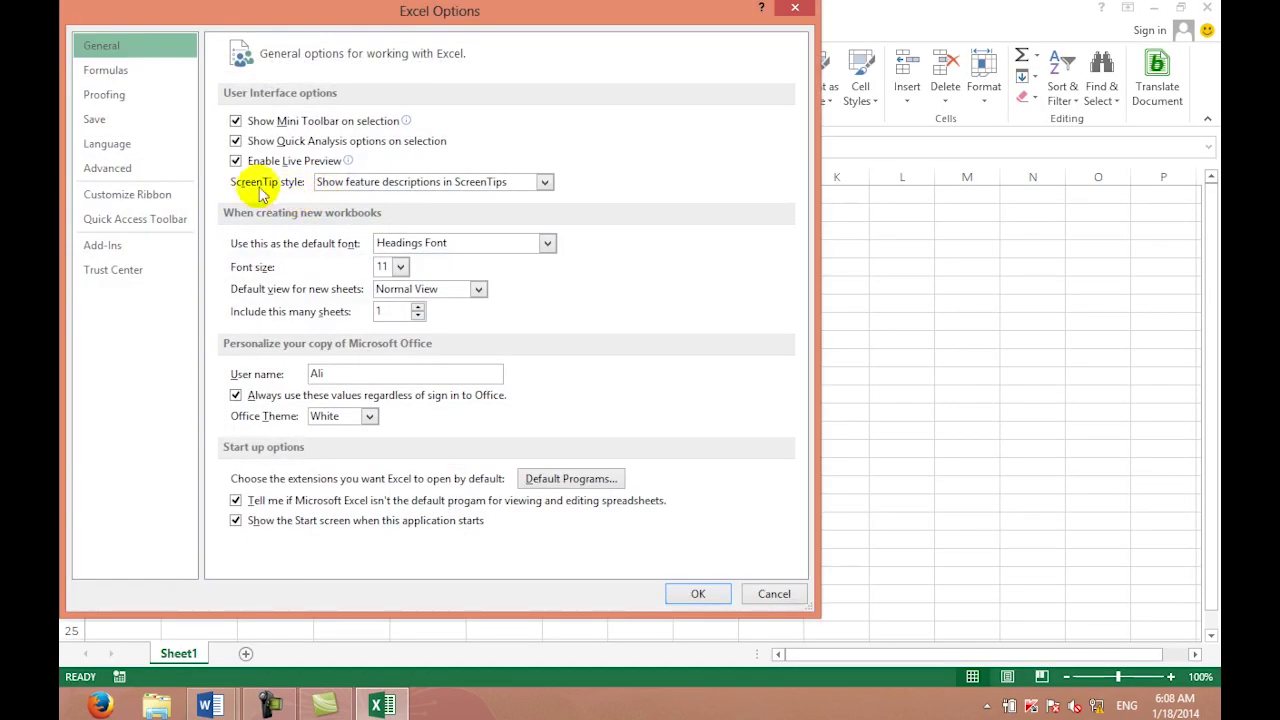
click(110, 168)
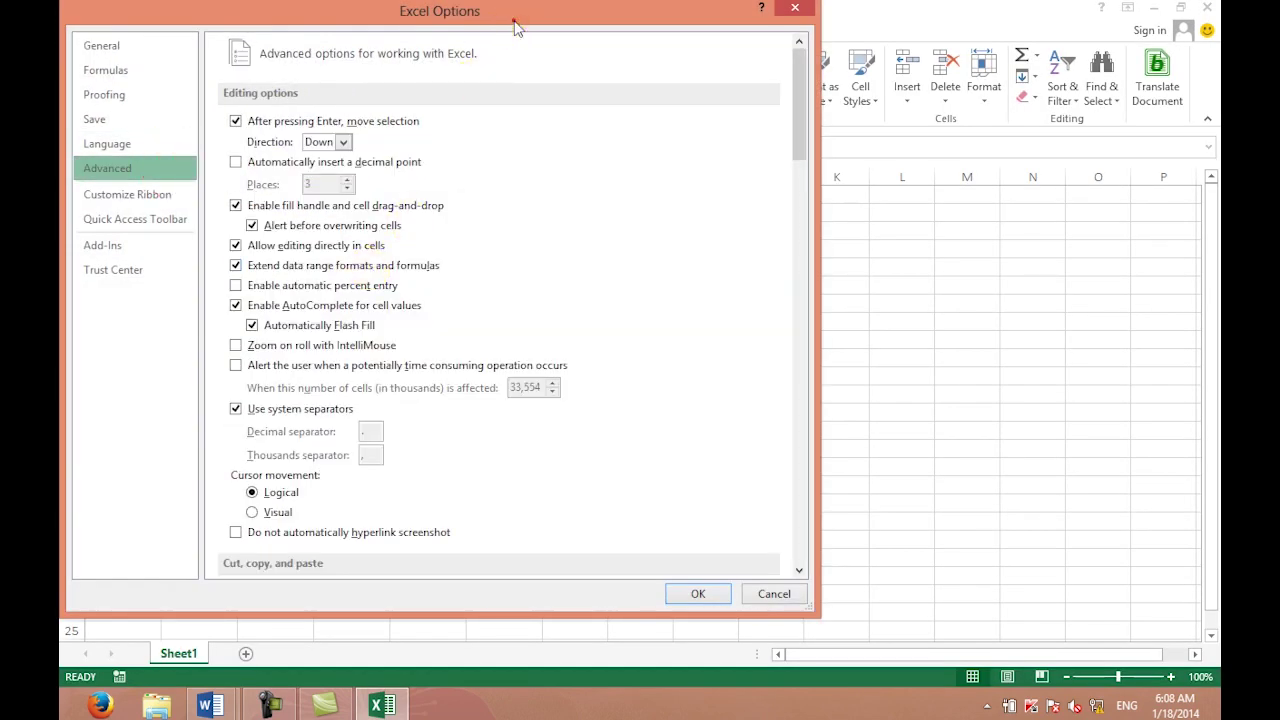
drag(514, 21, 680, 34)
click(499, 298)
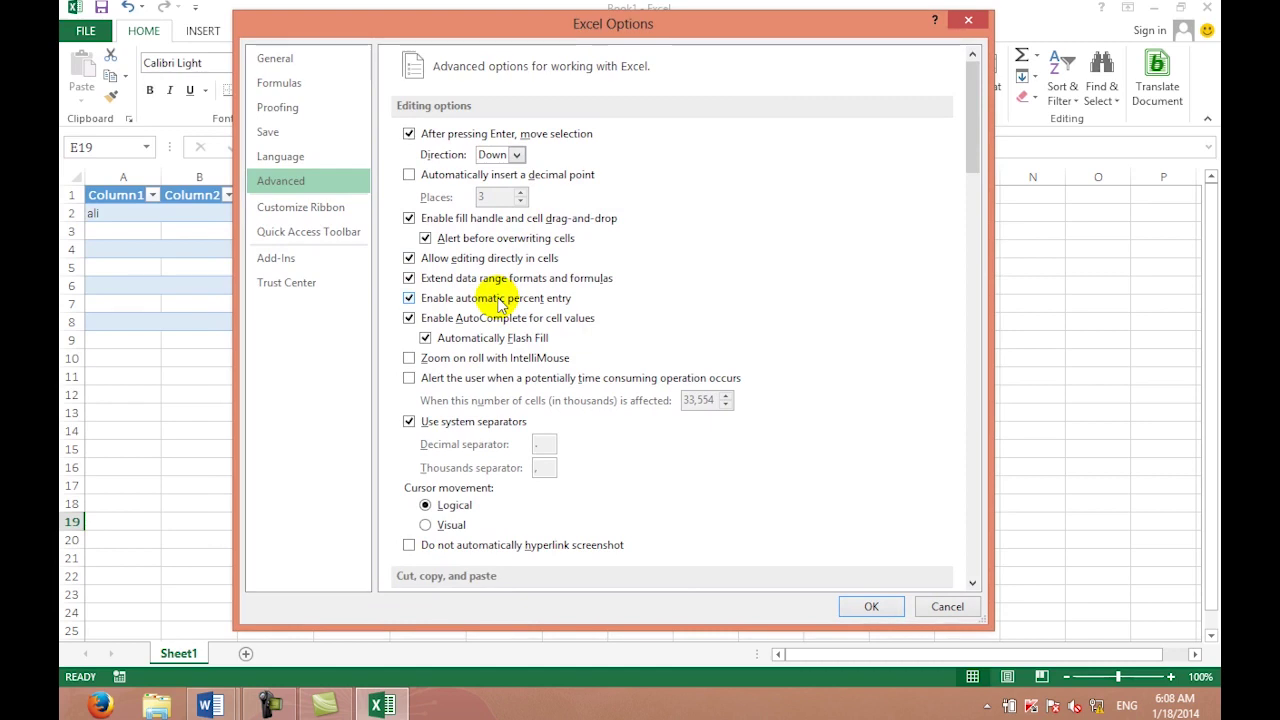
drag(626, 30, 678, 26)
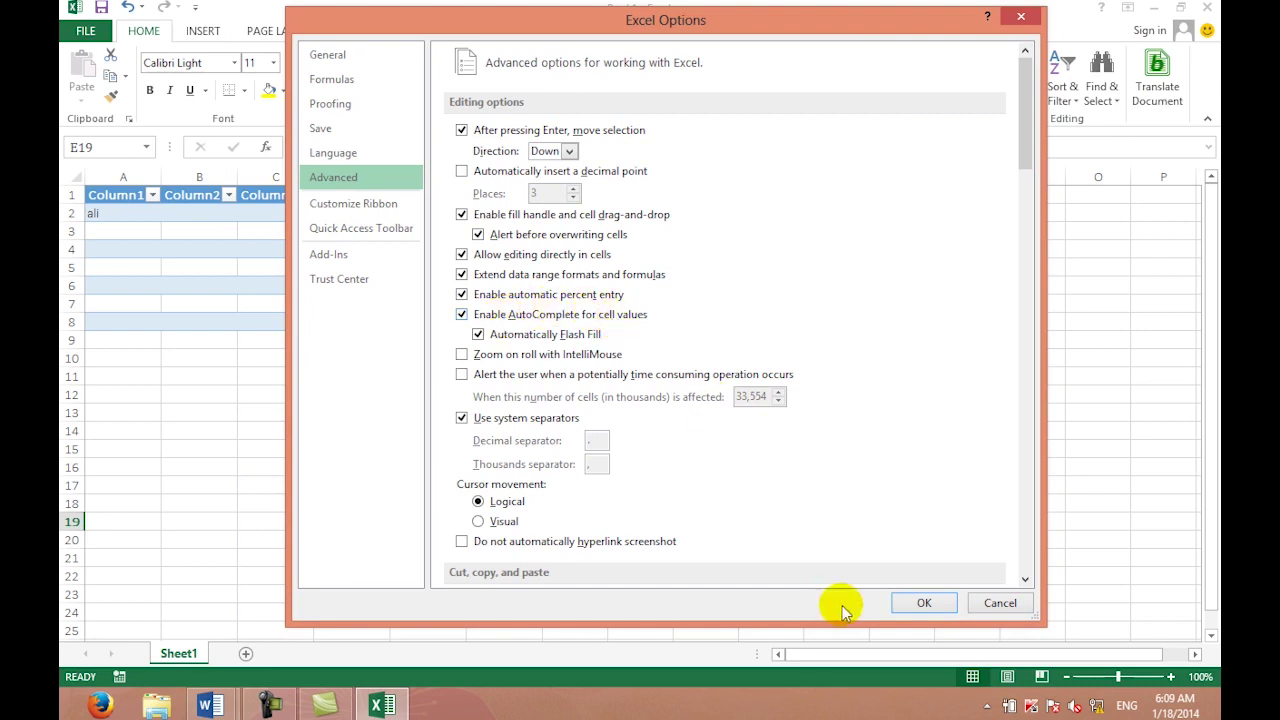
click(903, 606)
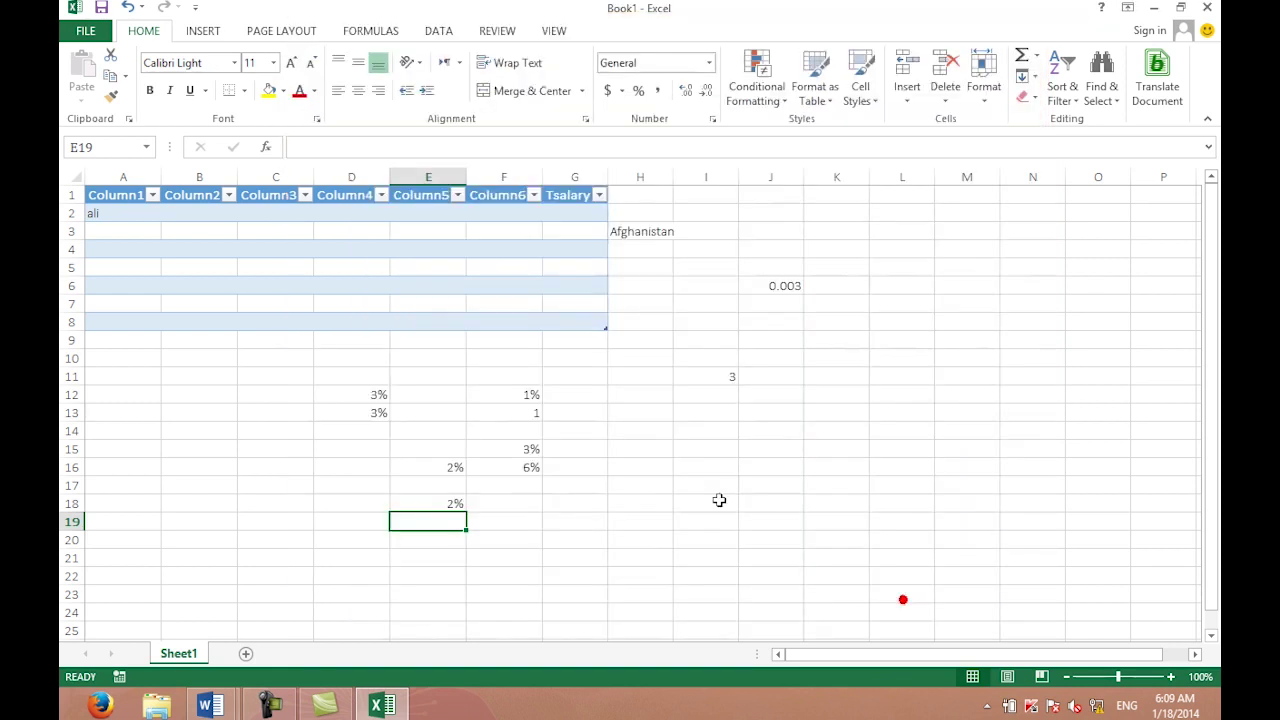
Step: Clear the entries in D12:H19 and the cells holding Afghanistan and 0.003
click(338, 392)
drag(338, 392, 643, 517)
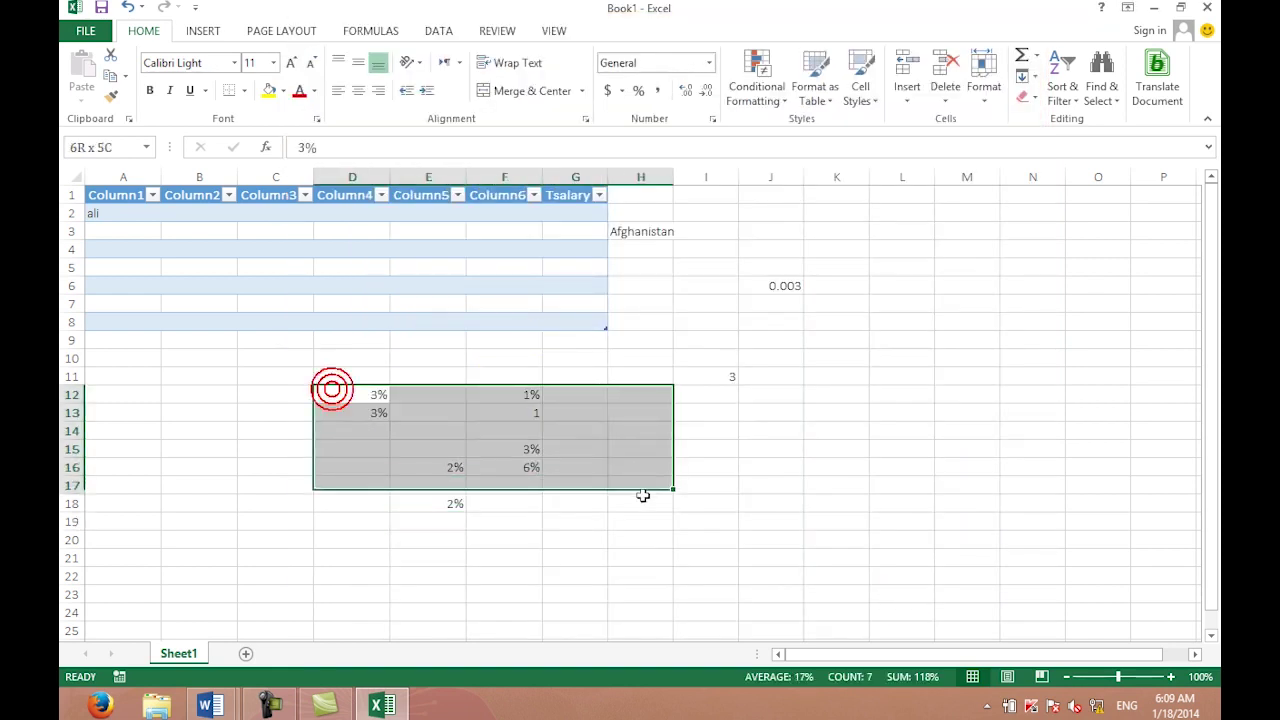
key(Delete)
drag(808, 357, 604, 246)
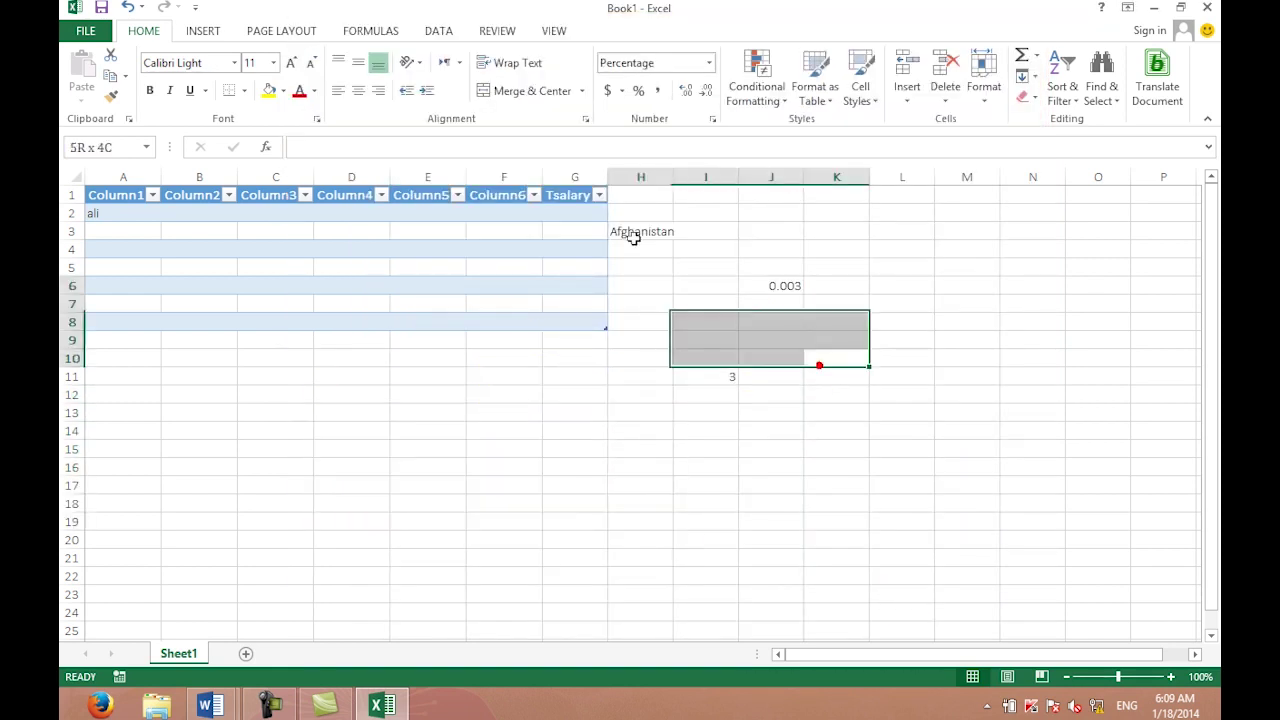
key(Delete)
Step: Enter doctor, engineer, doctor down F13:F15
click(520, 412)
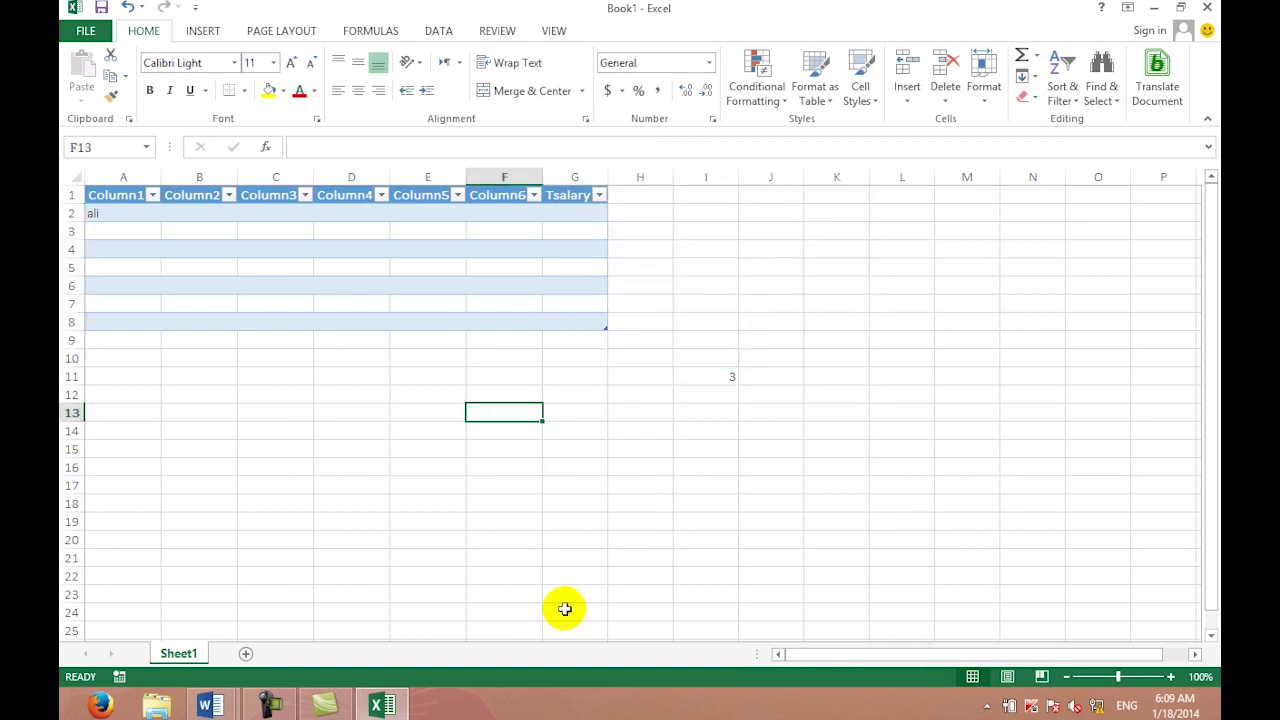
text(doctor)
key(Return)
text(engineer)
key(Return)
text(do)
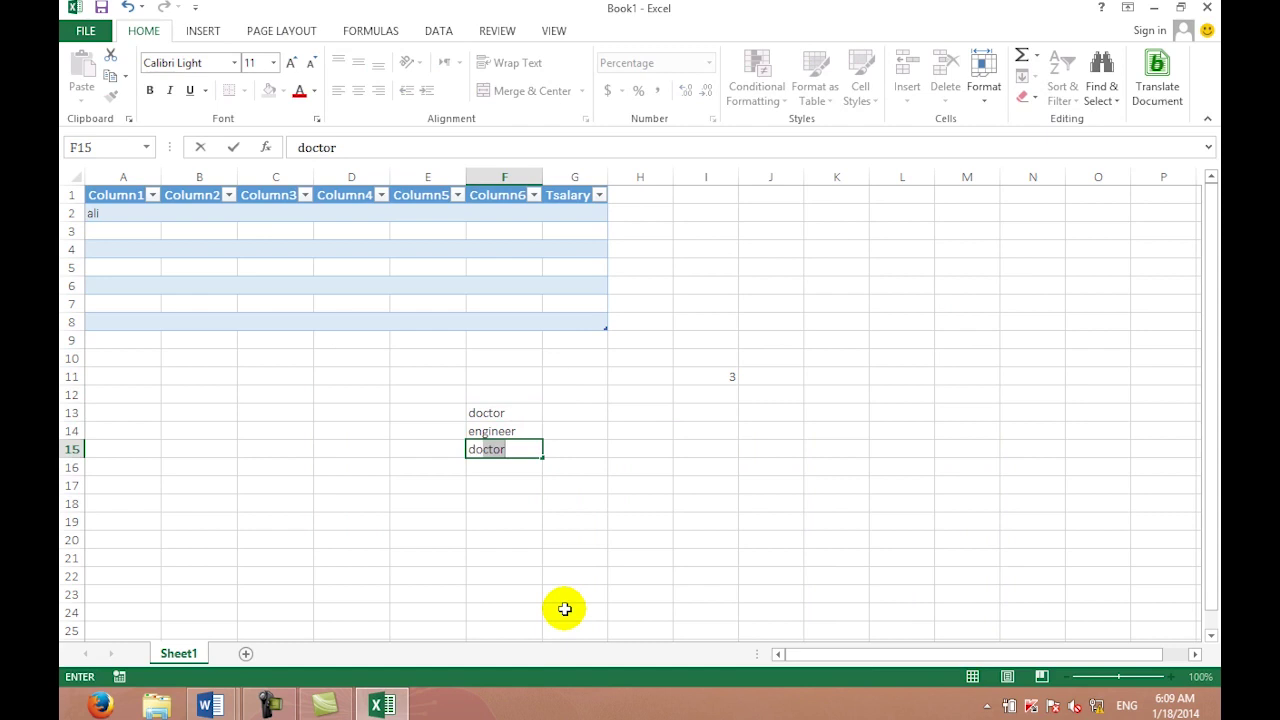
key(BackSpace)
key(BackSpace)
key(BackSpace)
text(do)
key(BackSpace)
key(BackSpace)
key(BackSpace)
text(d)
key(Return)
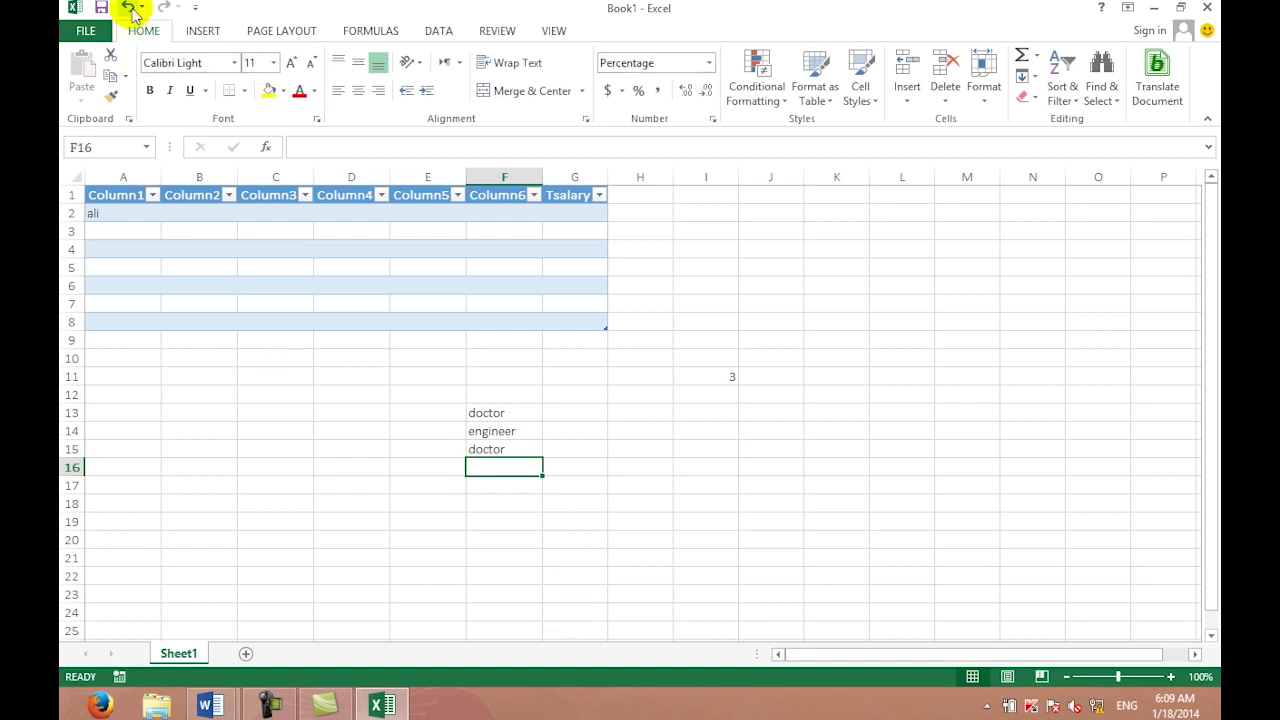
click(86, 30)
Step: Turn off Enable AutoComplete for cell values in the Advanced options
click(103, 486)
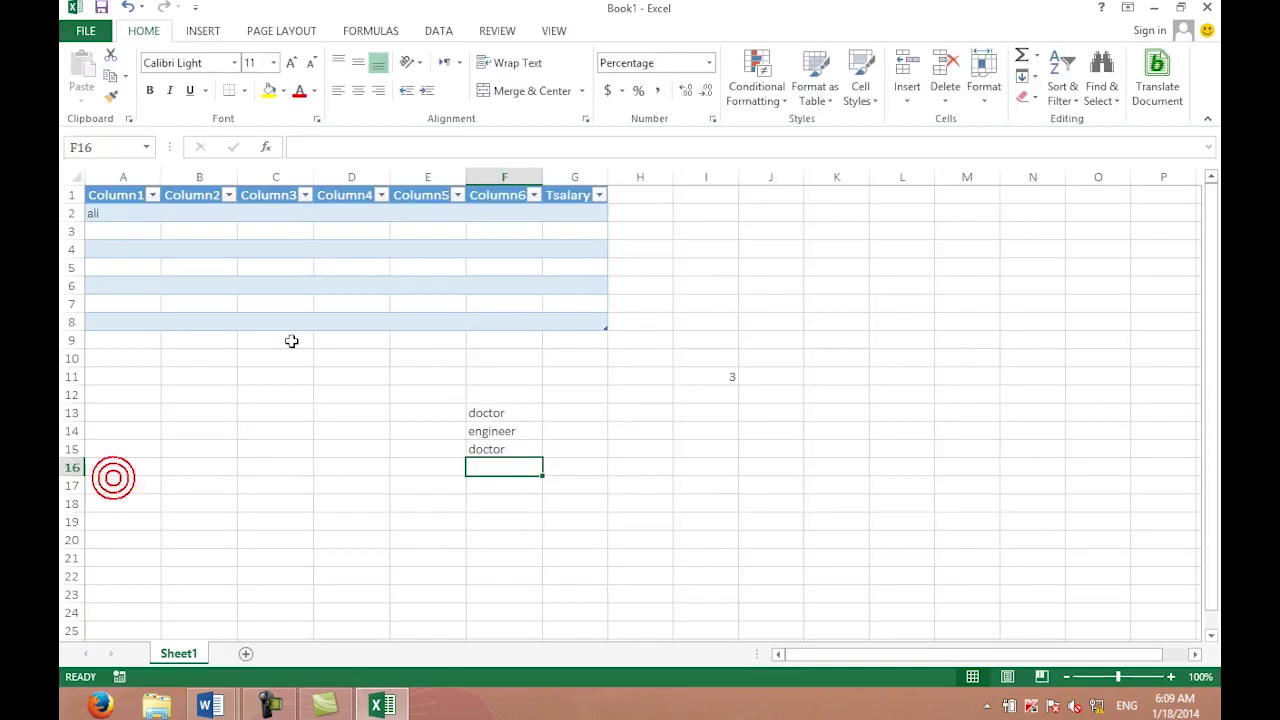
click(387, 186)
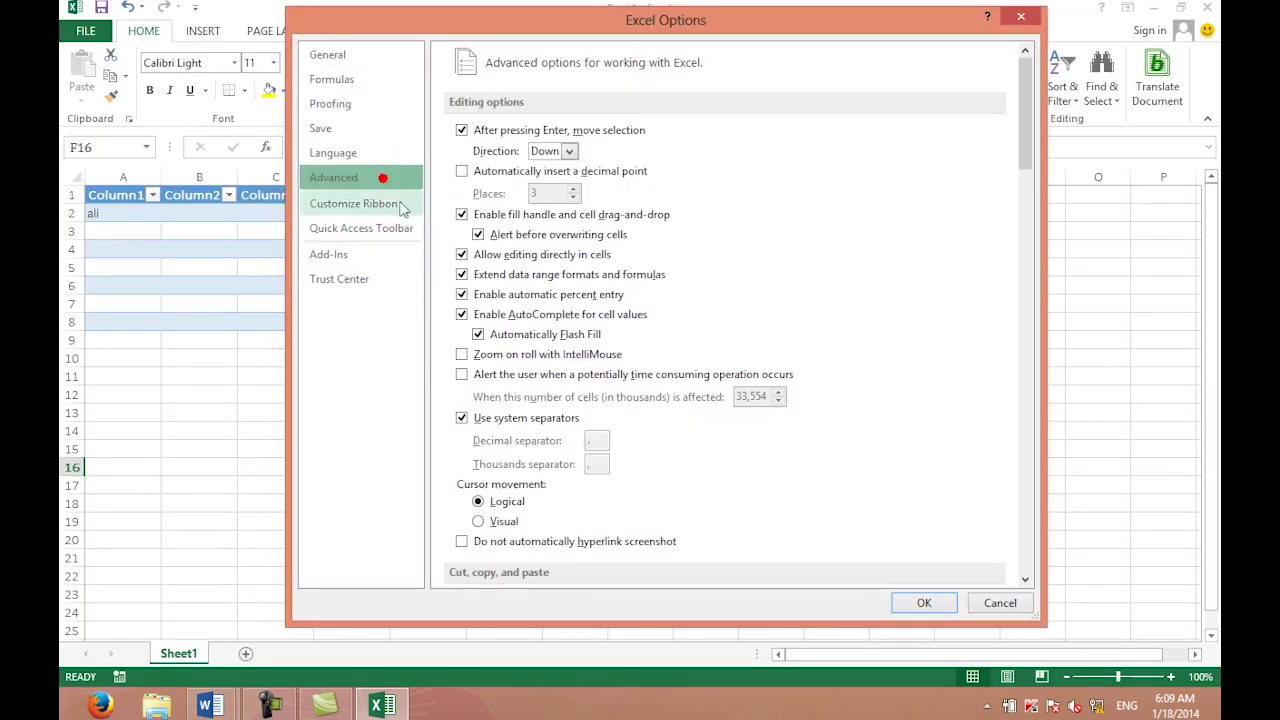
click(497, 316)
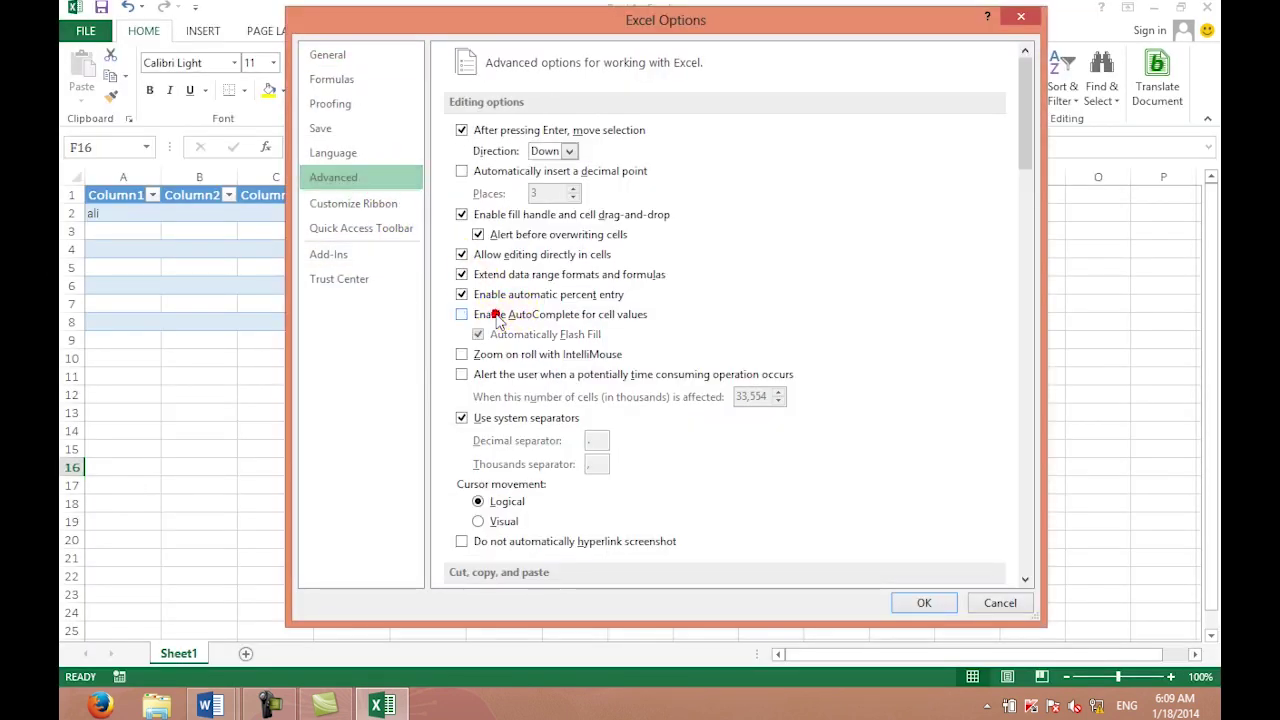
click(928, 603)
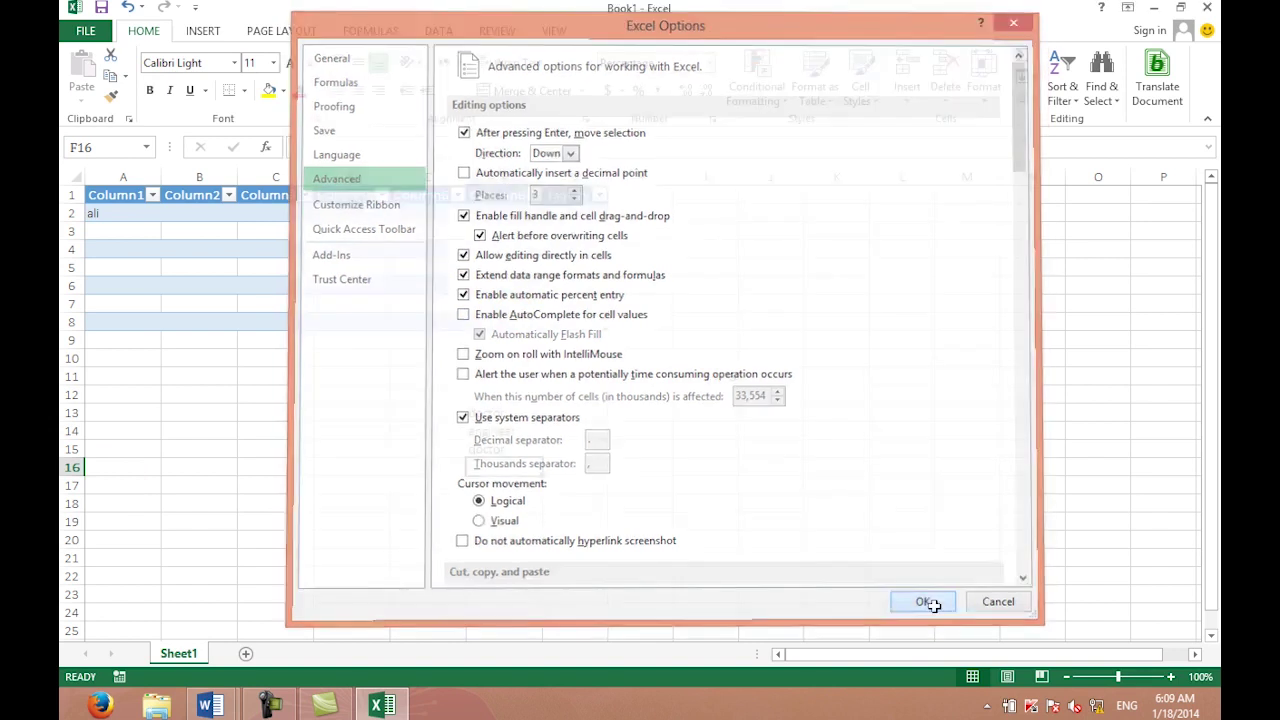
click(818, 362)
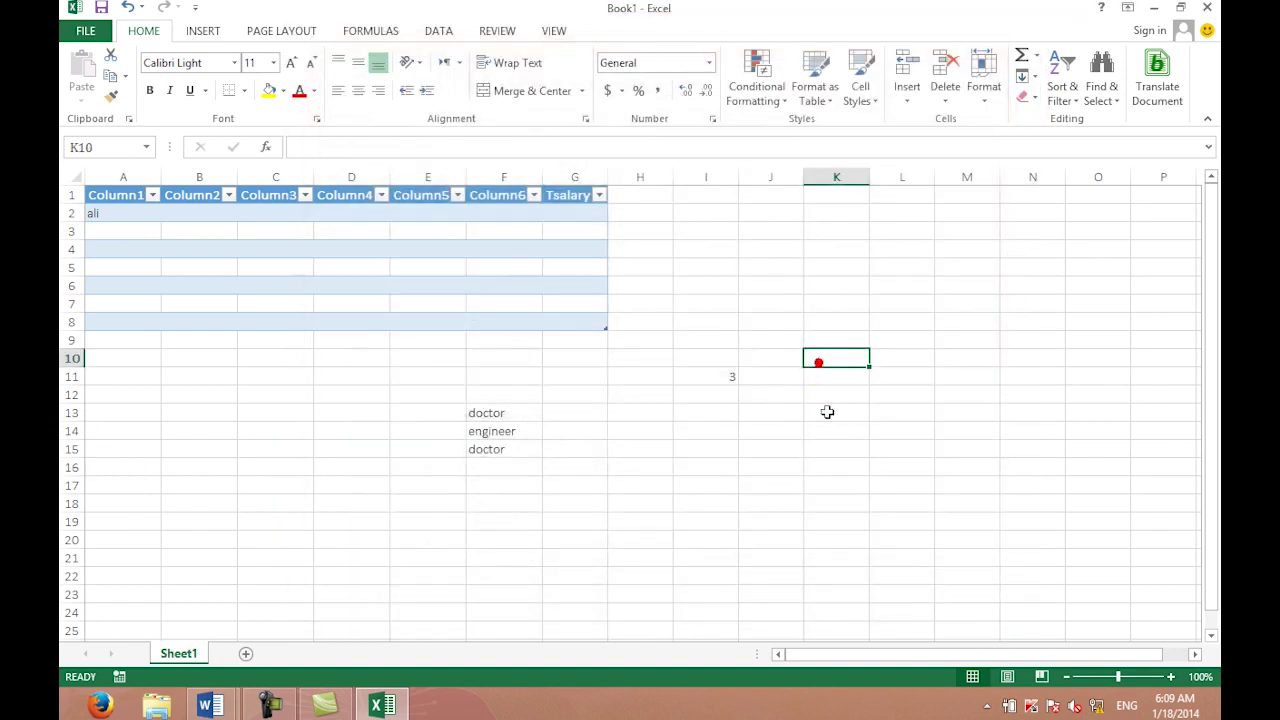
Step: Type doctor in F16 and the partial entry engi in F17
click(520, 467)
text(do)
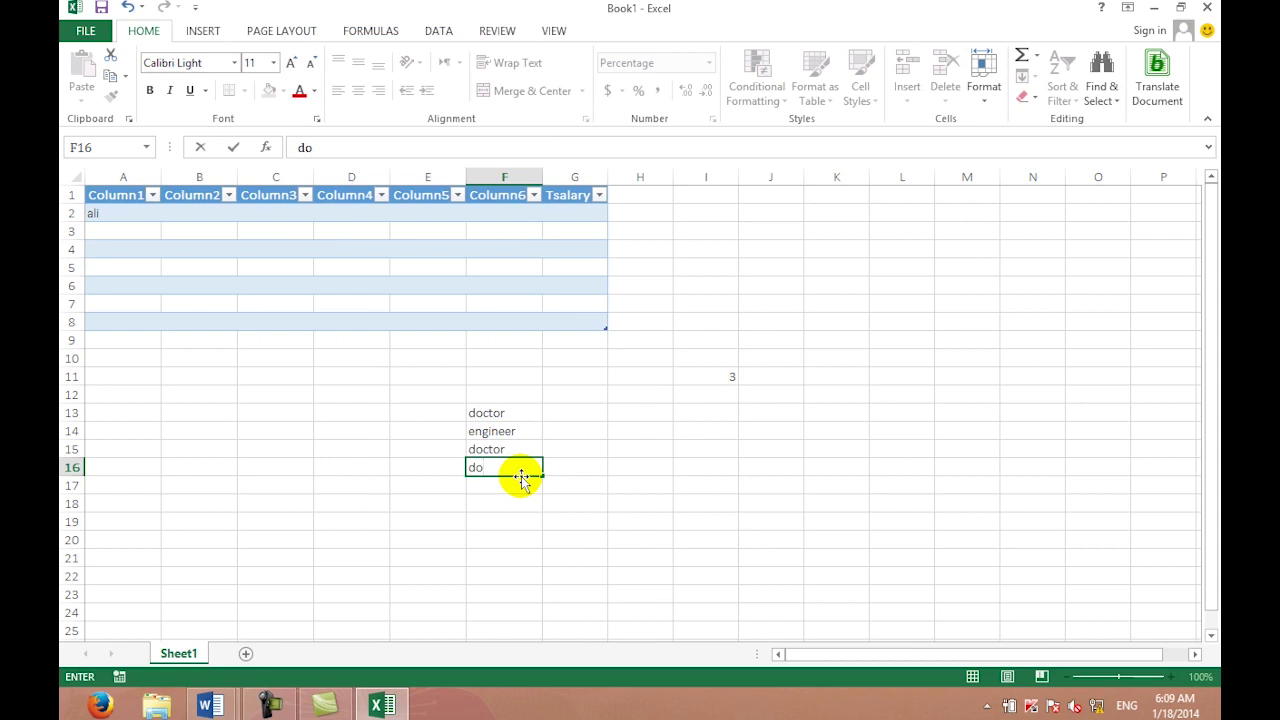
text(ctore)
key(BackSpace)
key(Return)
text(engi)
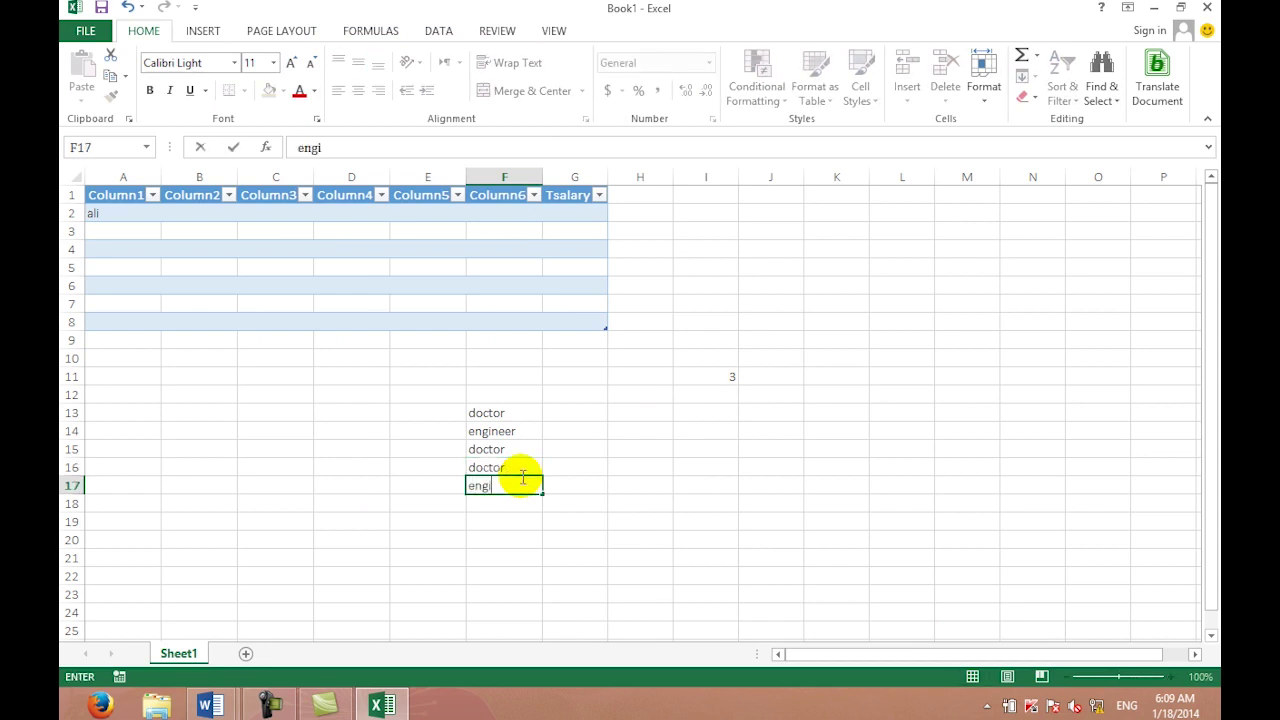
click(82, 26)
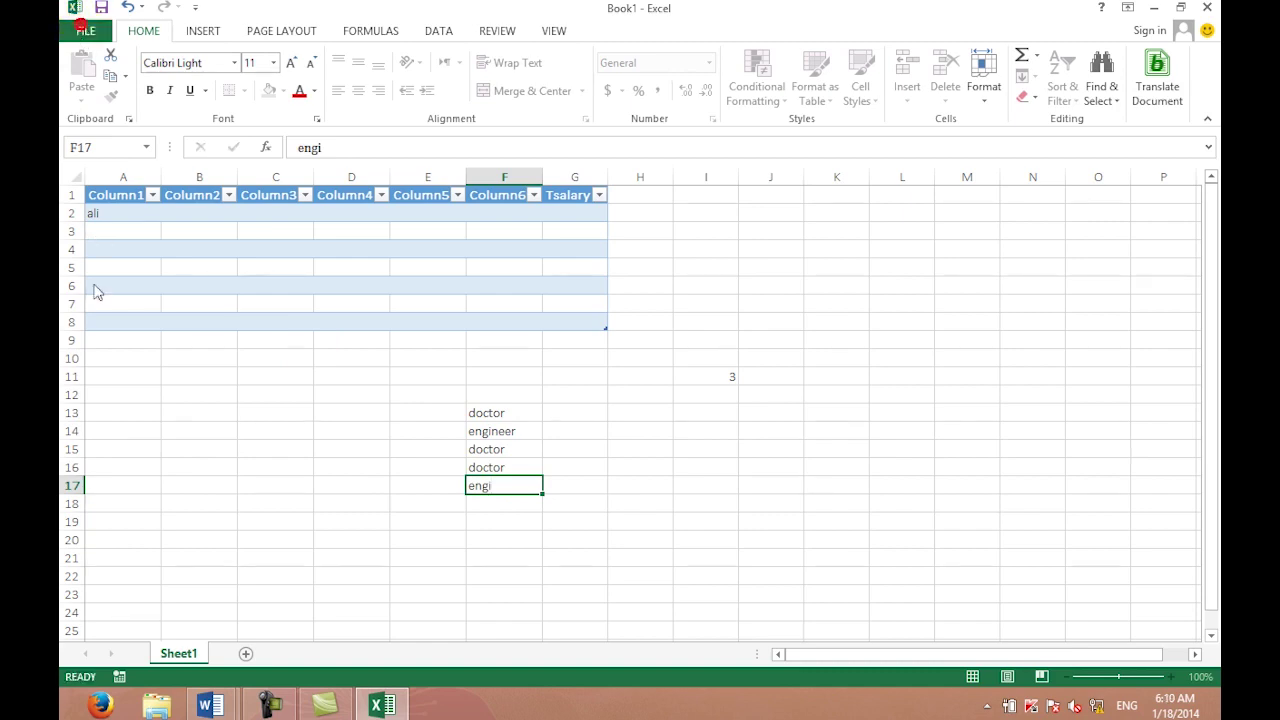
Step: Re-enable AutoComplete, toggle Flash Fill on and off, and enable zoom on roll with IntelliMouse
click(99, 487)
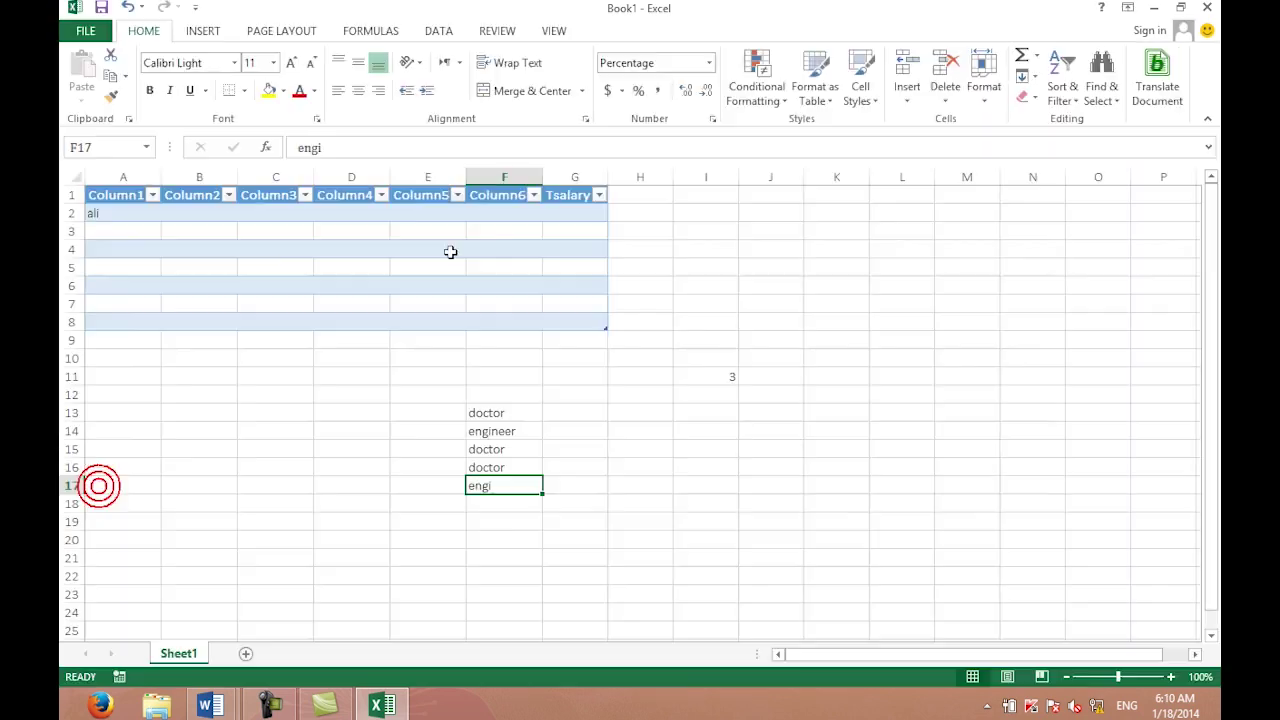
click(379, 172)
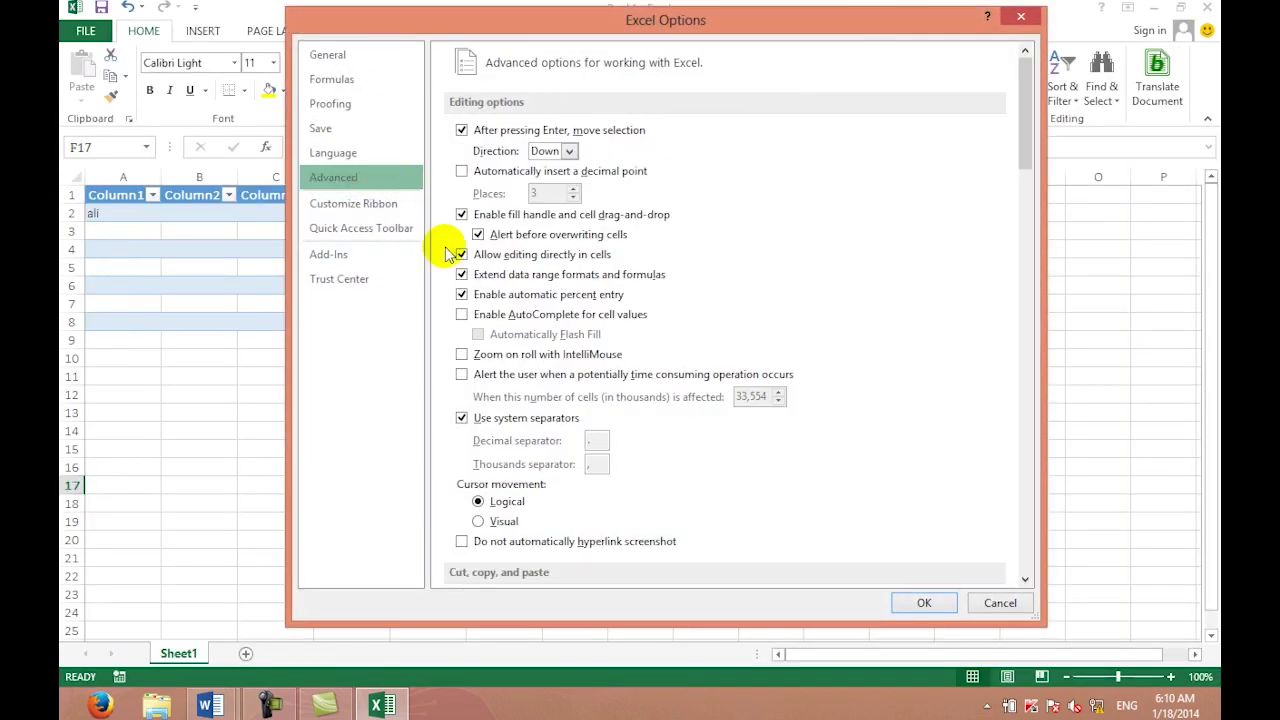
click(497, 314)
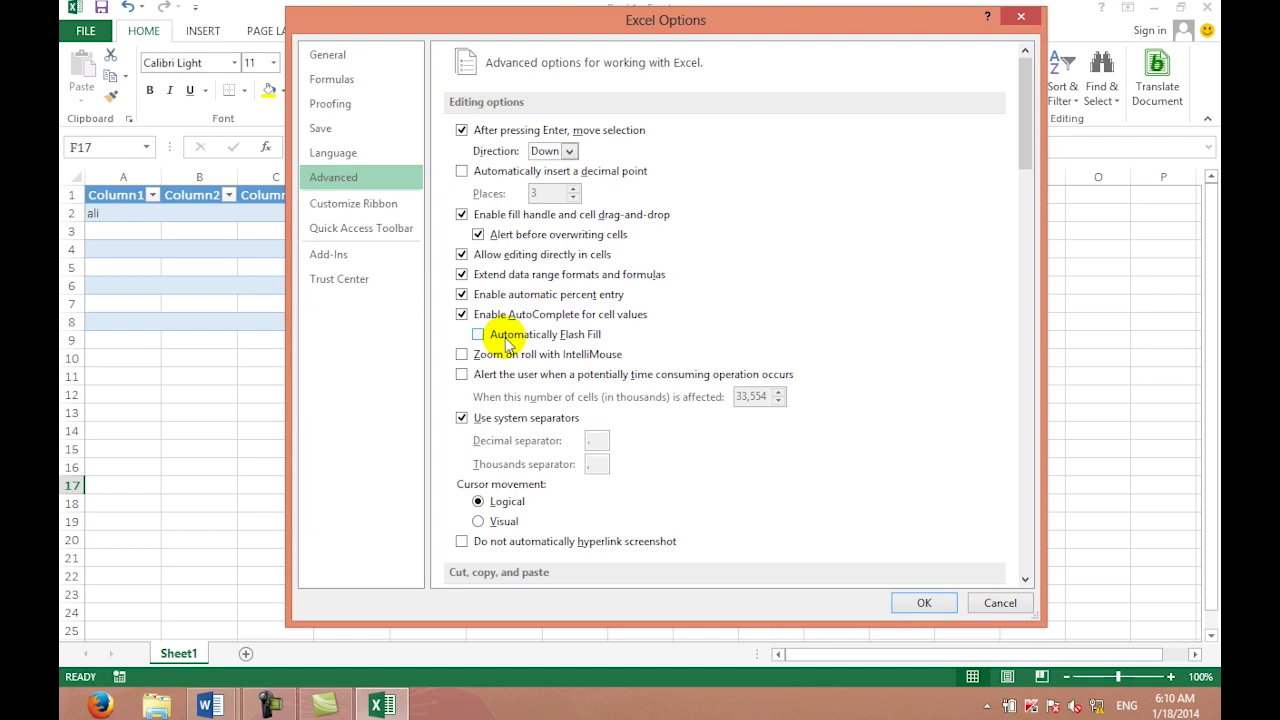
click(507, 343)
click(503, 337)
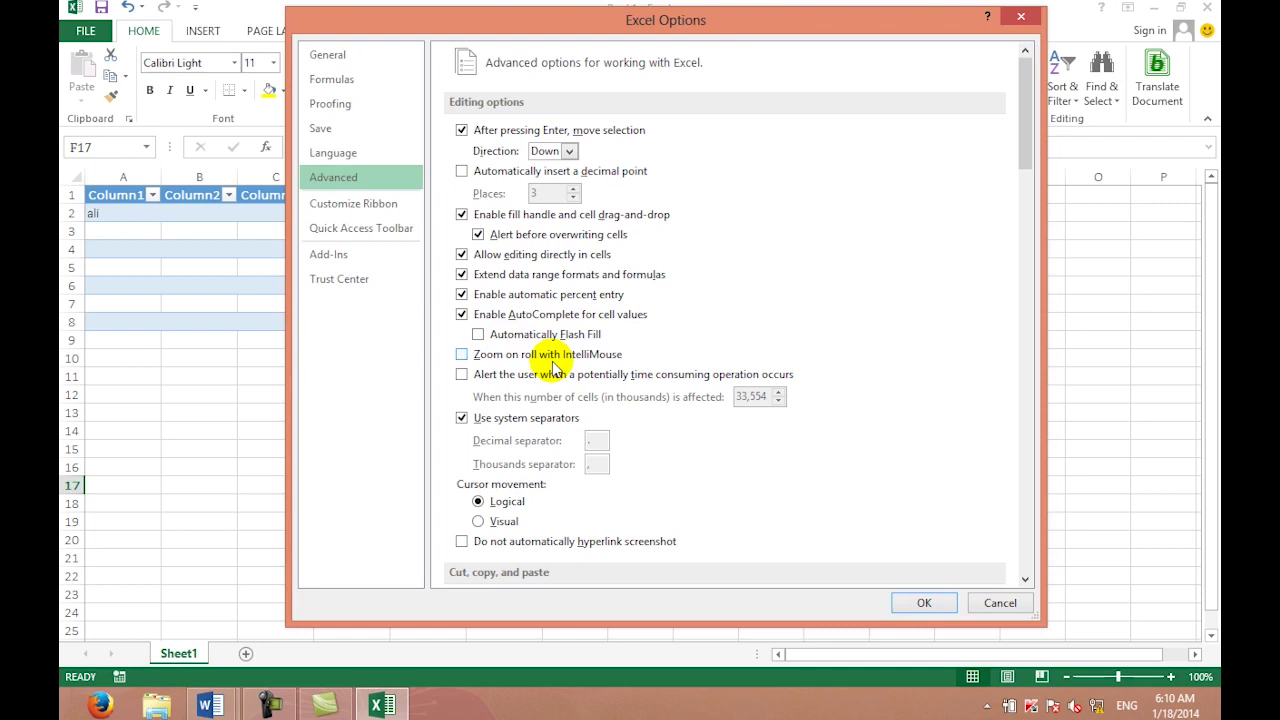
click(486, 359)
click(916, 600)
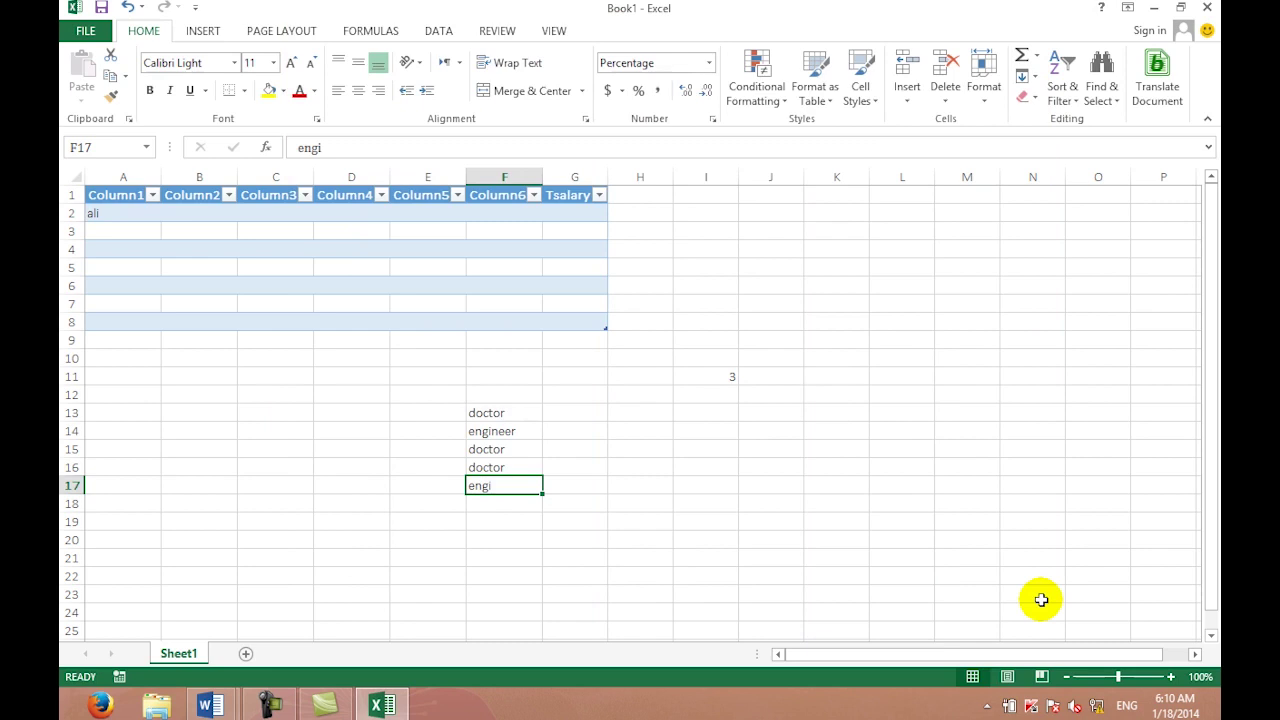
click(1118, 677)
mouse_move(1118, 677)
mouse_down()
mouse_move(1139, 681)
mouse_move(1120, 682)
mouse_up()
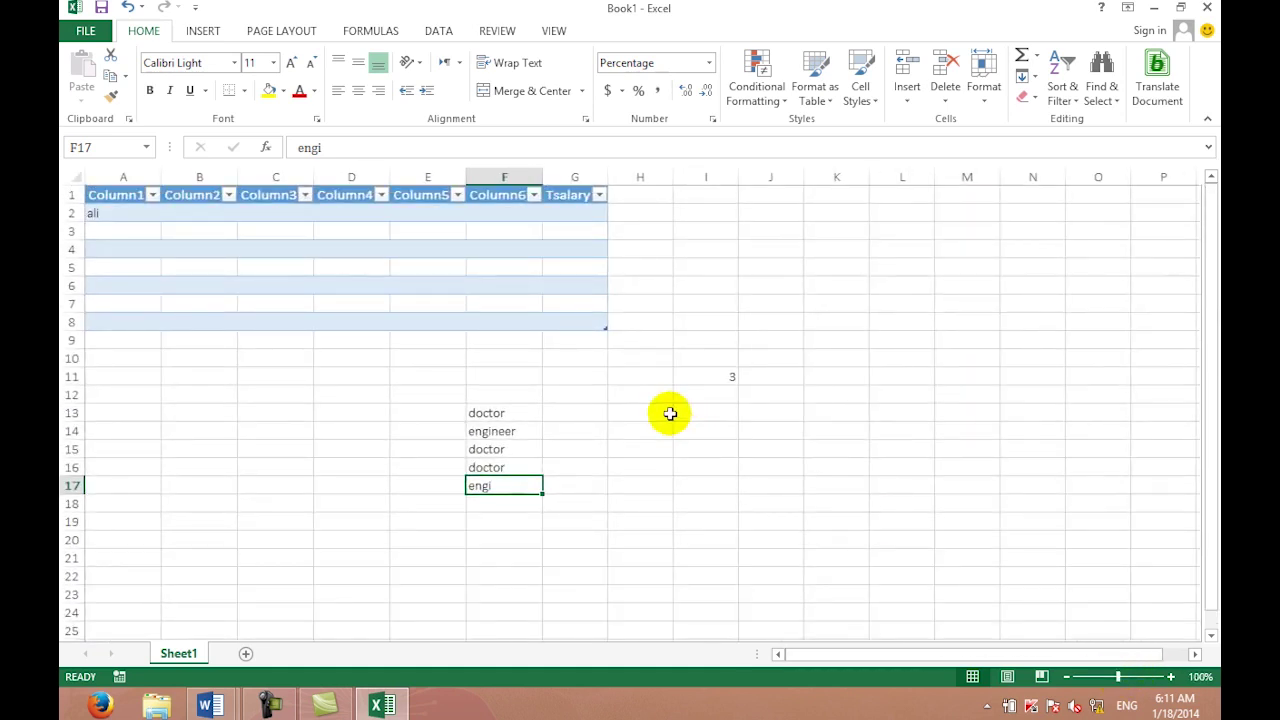
Step: Disable zoom on roll, enable time-consuming operation alerts, and keep system separators on
click(85, 31)
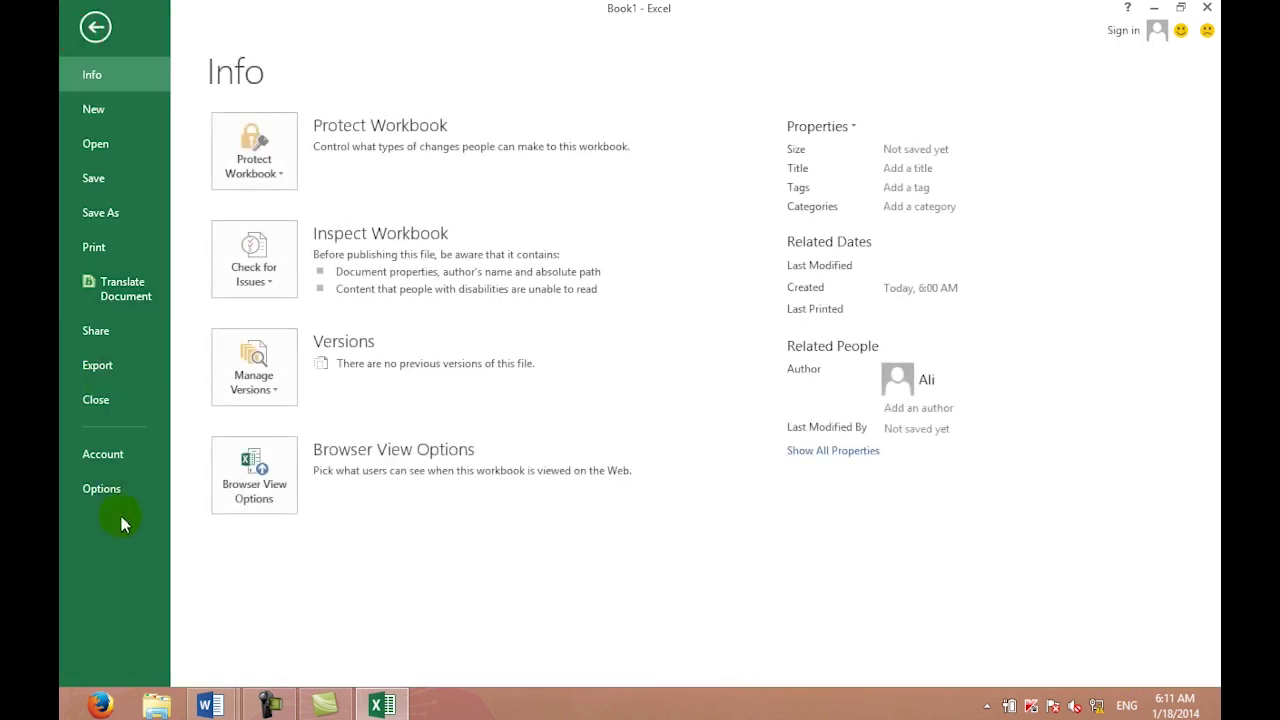
click(95, 488)
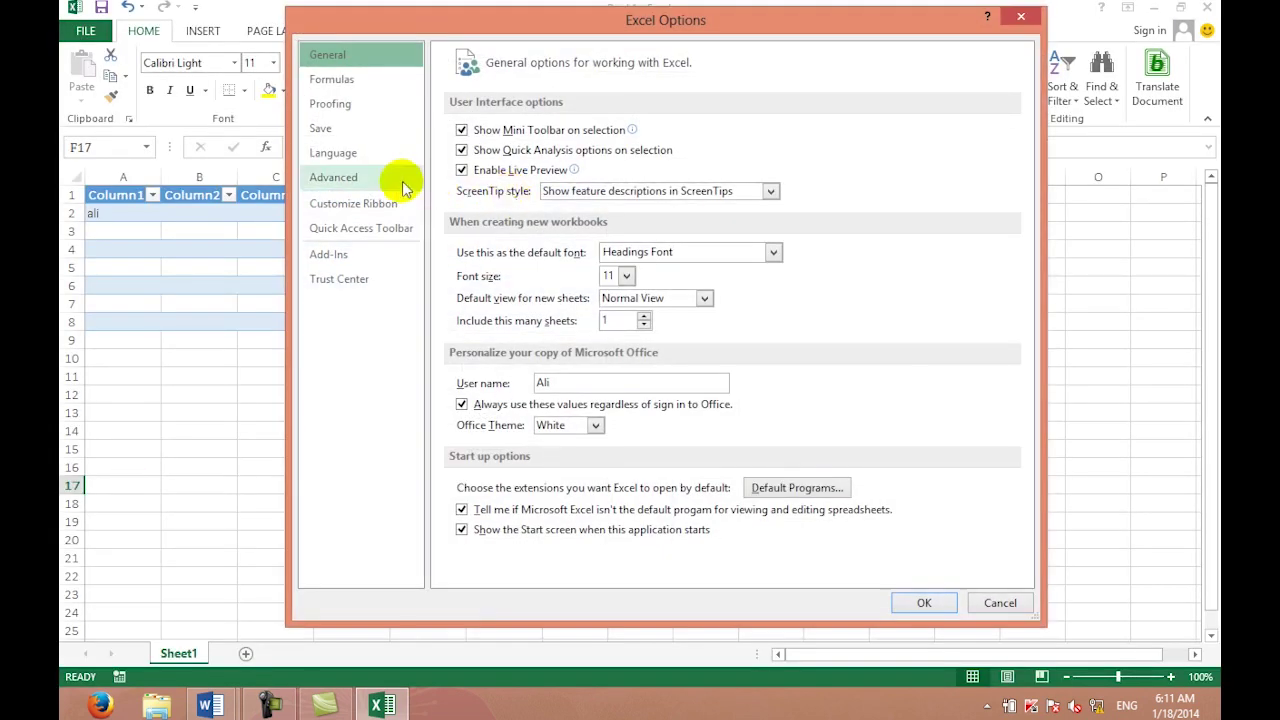
click(390, 178)
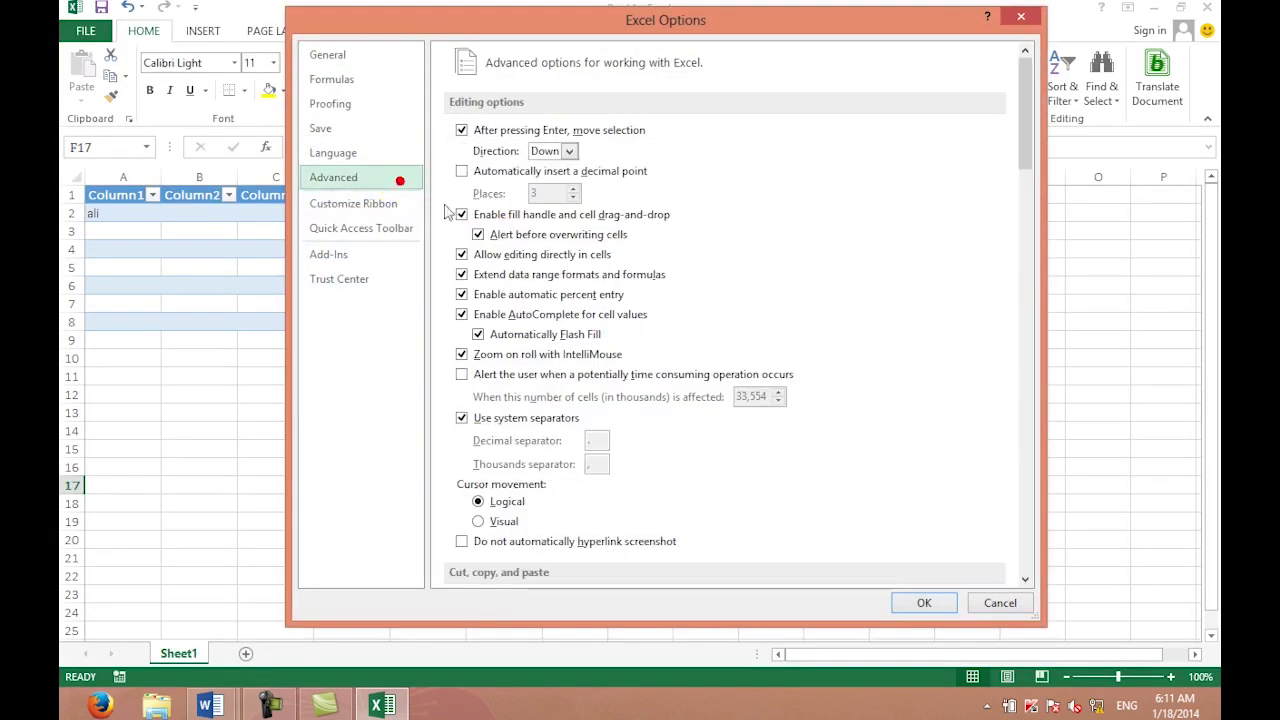
click(468, 355)
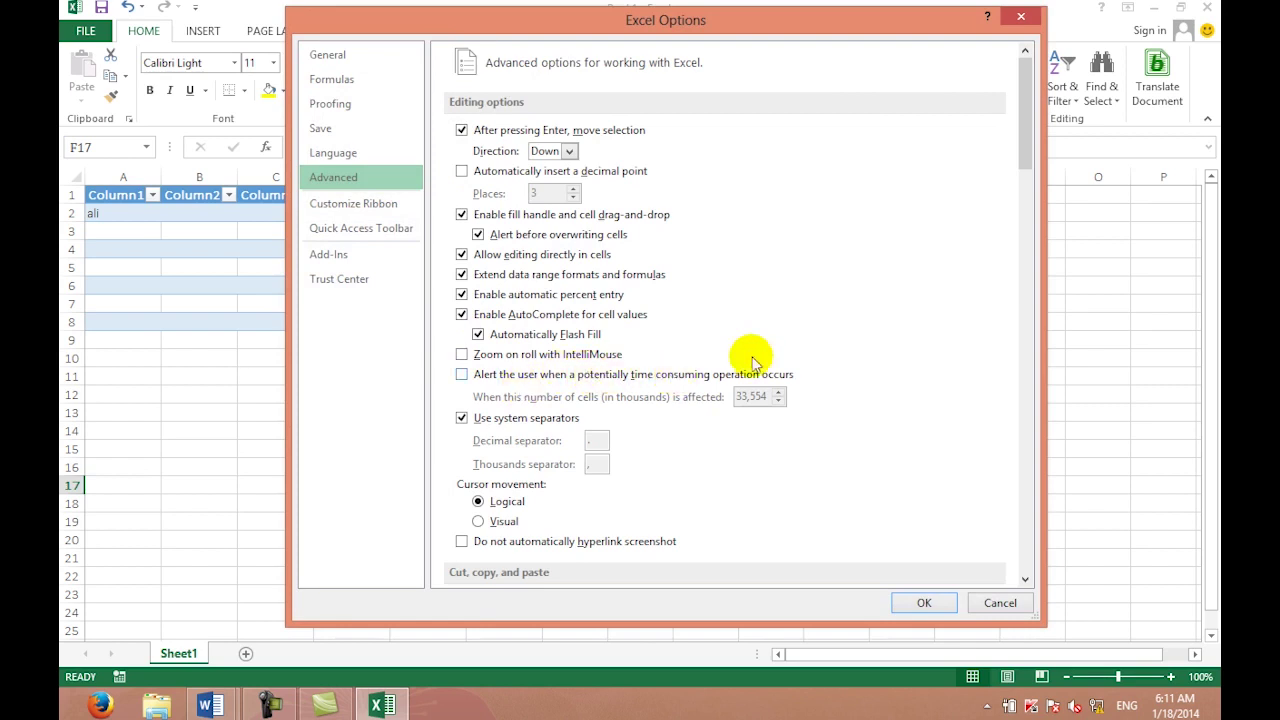
click(514, 374)
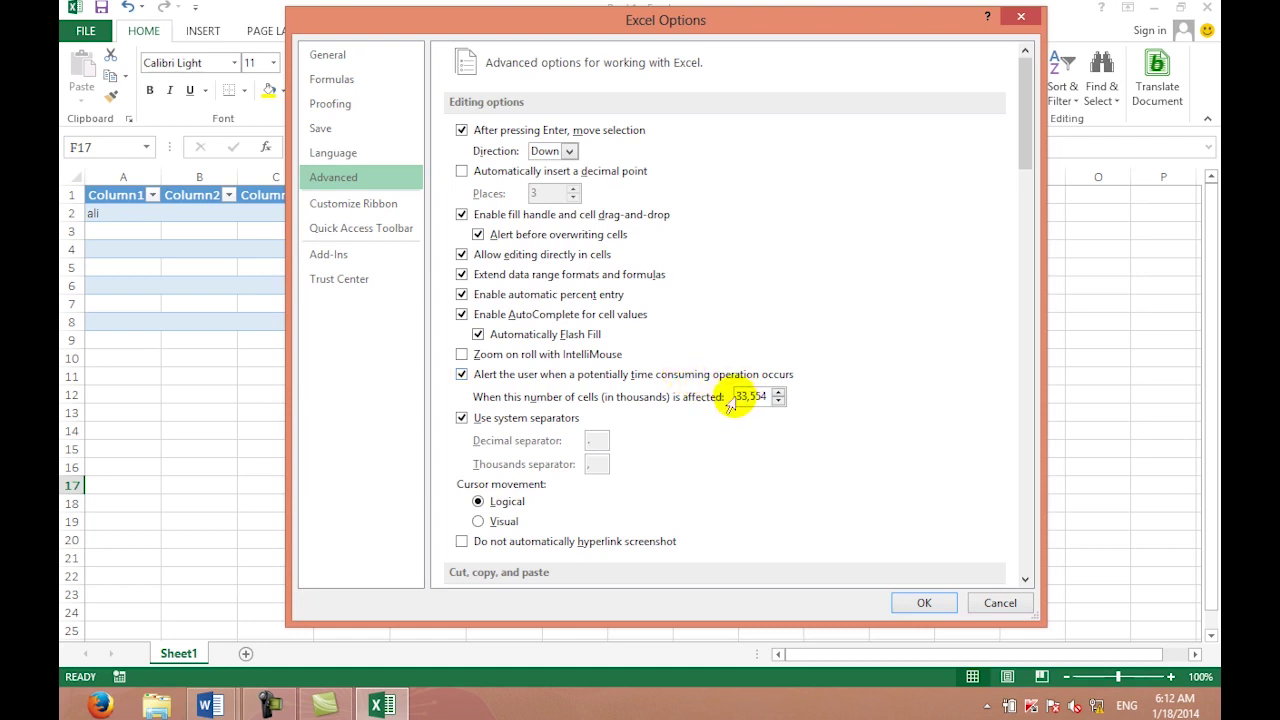
mouse_move(751, 397)
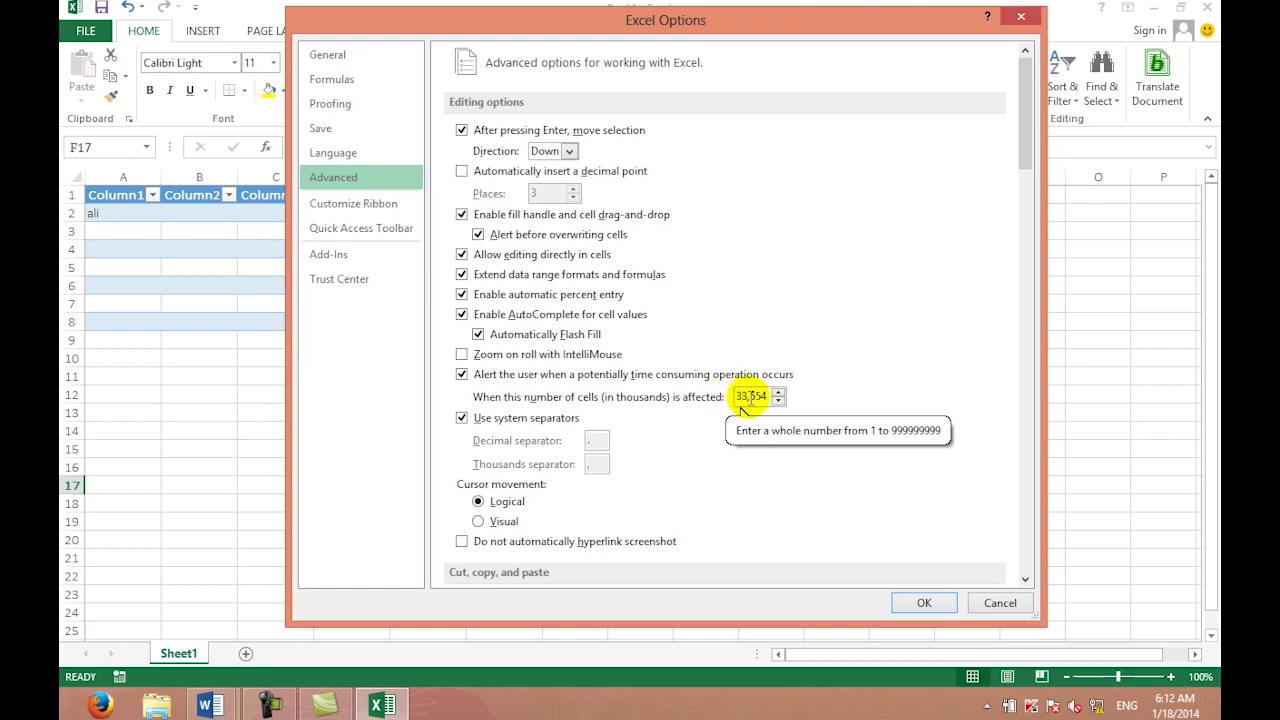
click(750, 397)
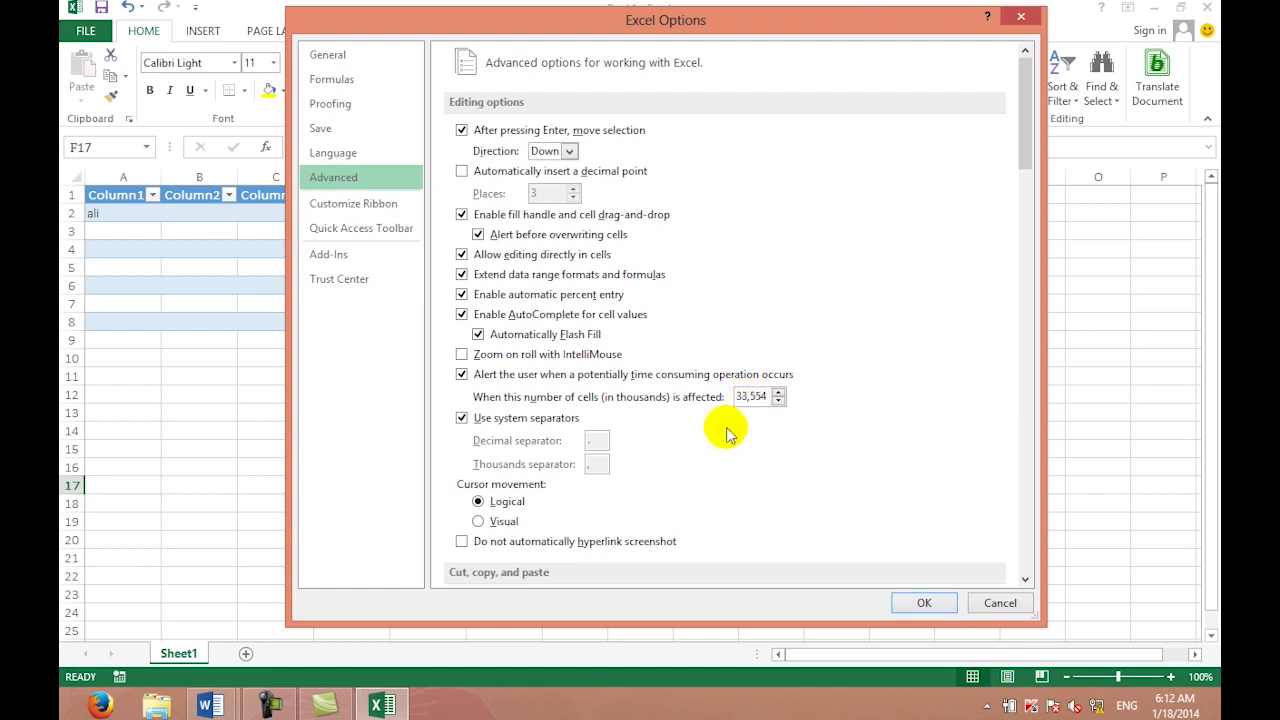
drag(597, 22, 590, 18)
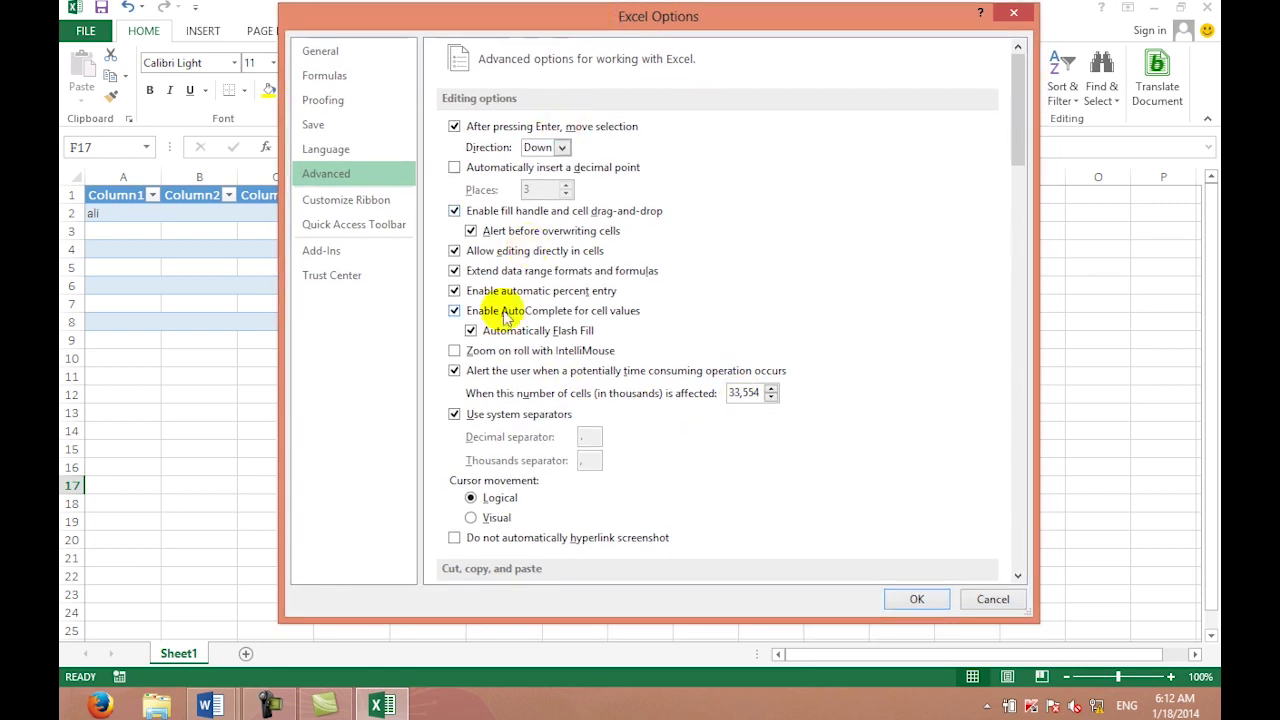
click(503, 418)
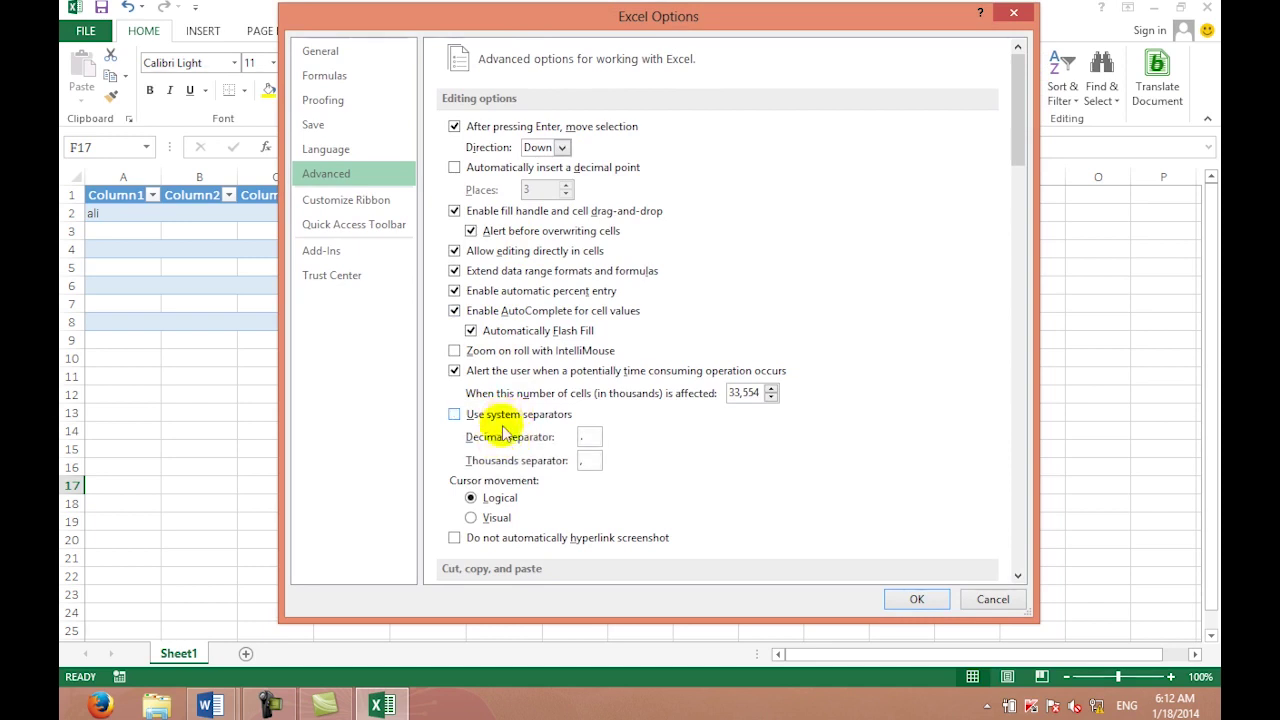
click(498, 416)
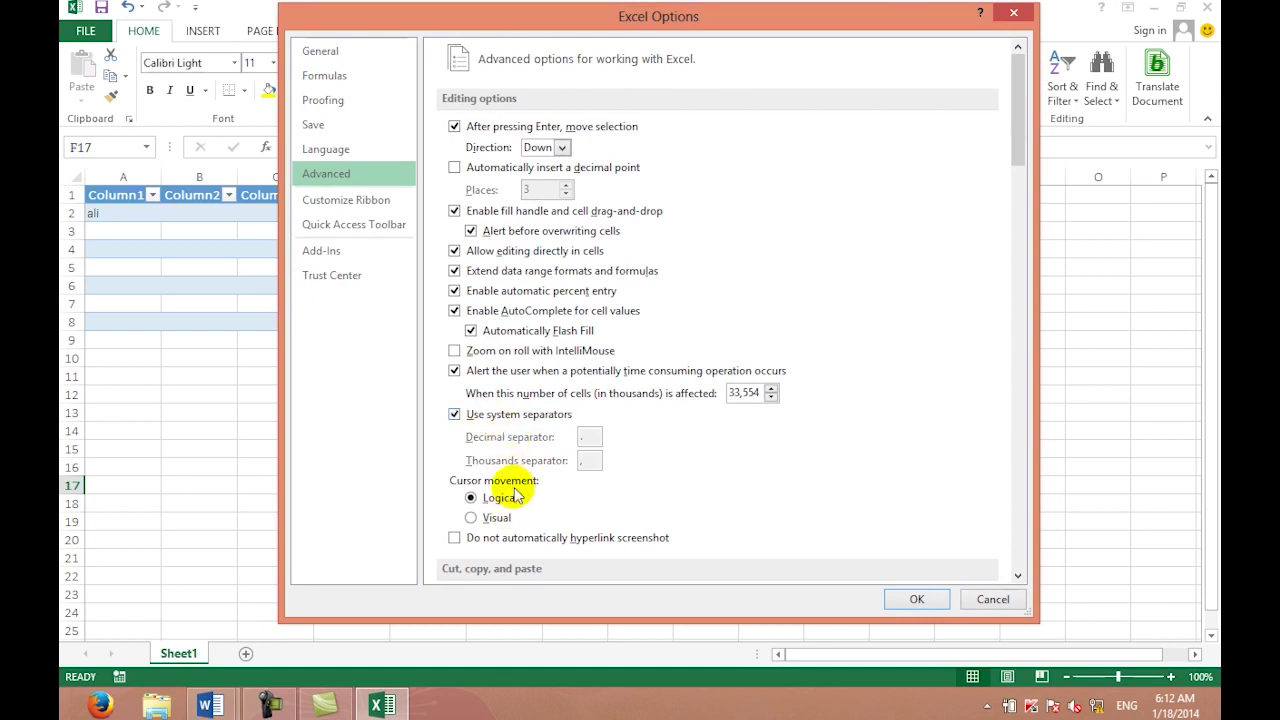
click(938, 594)
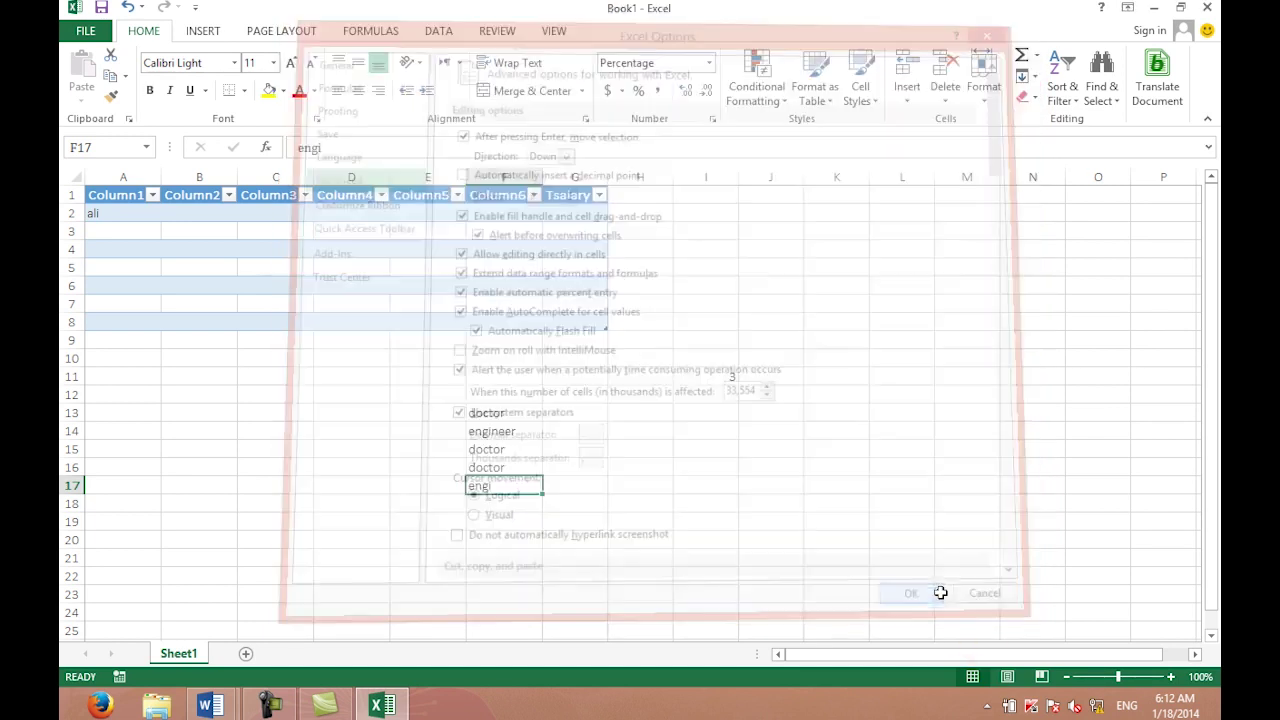
Step: Enter the test number 5.3 in cell J8
click(790, 322)
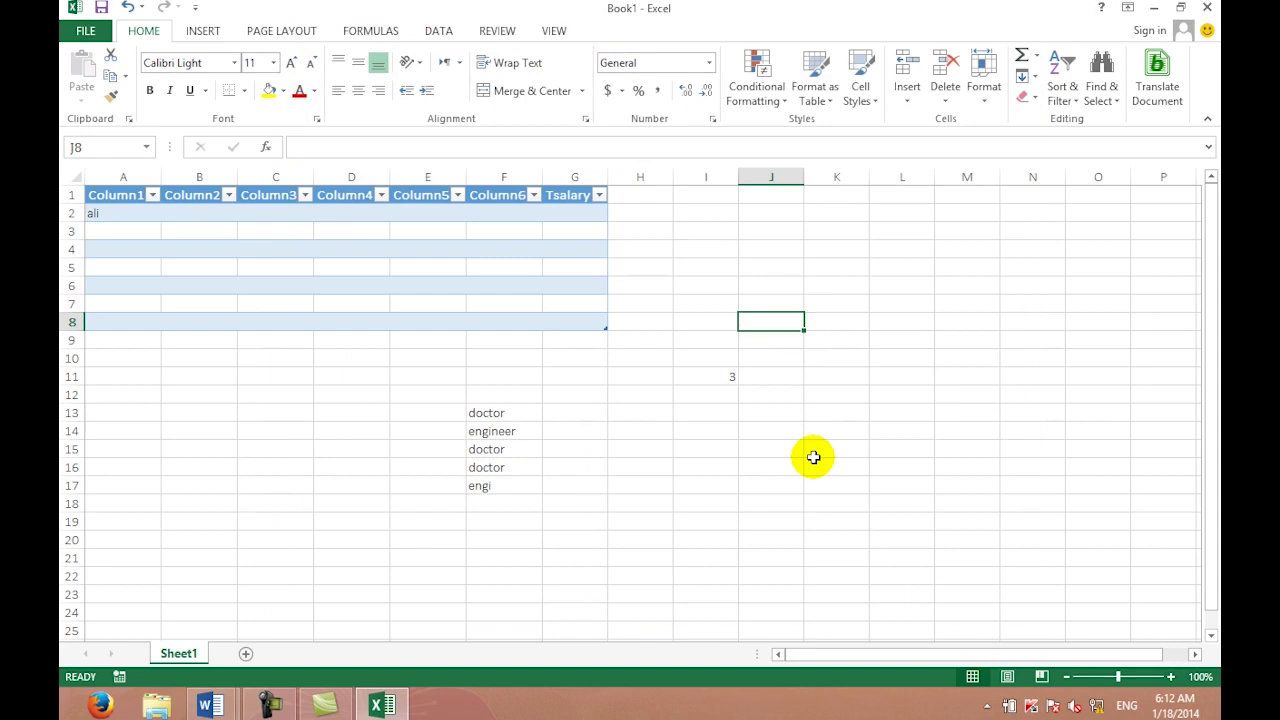
text(5.3)
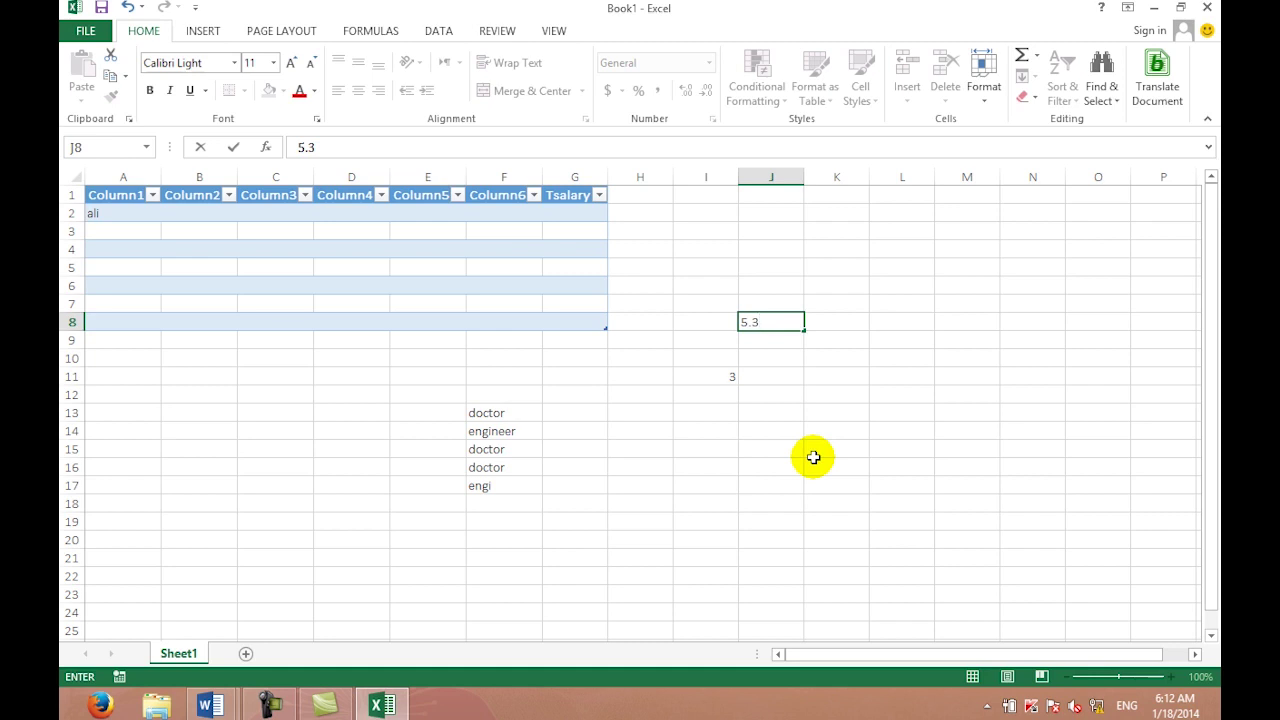
key(Return)
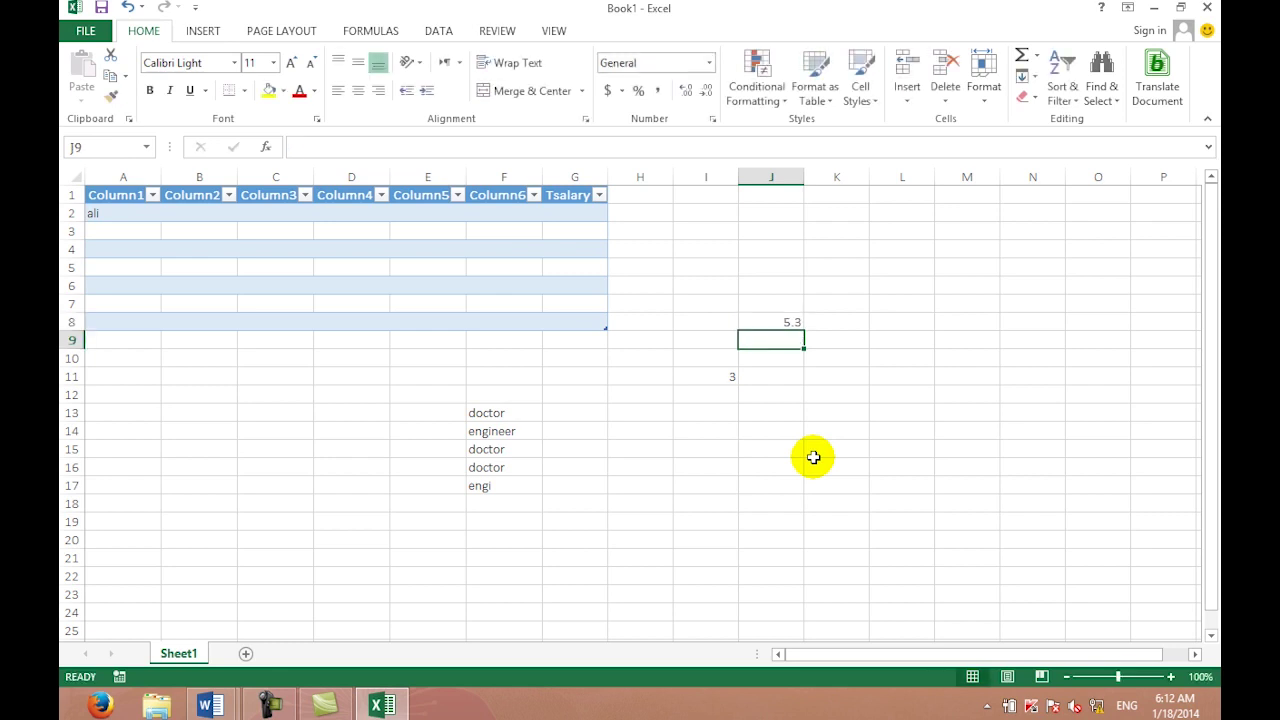
Step: In Advanced options, turn off system separators and set the decimal separator to $
click(86, 30)
click(100, 488)
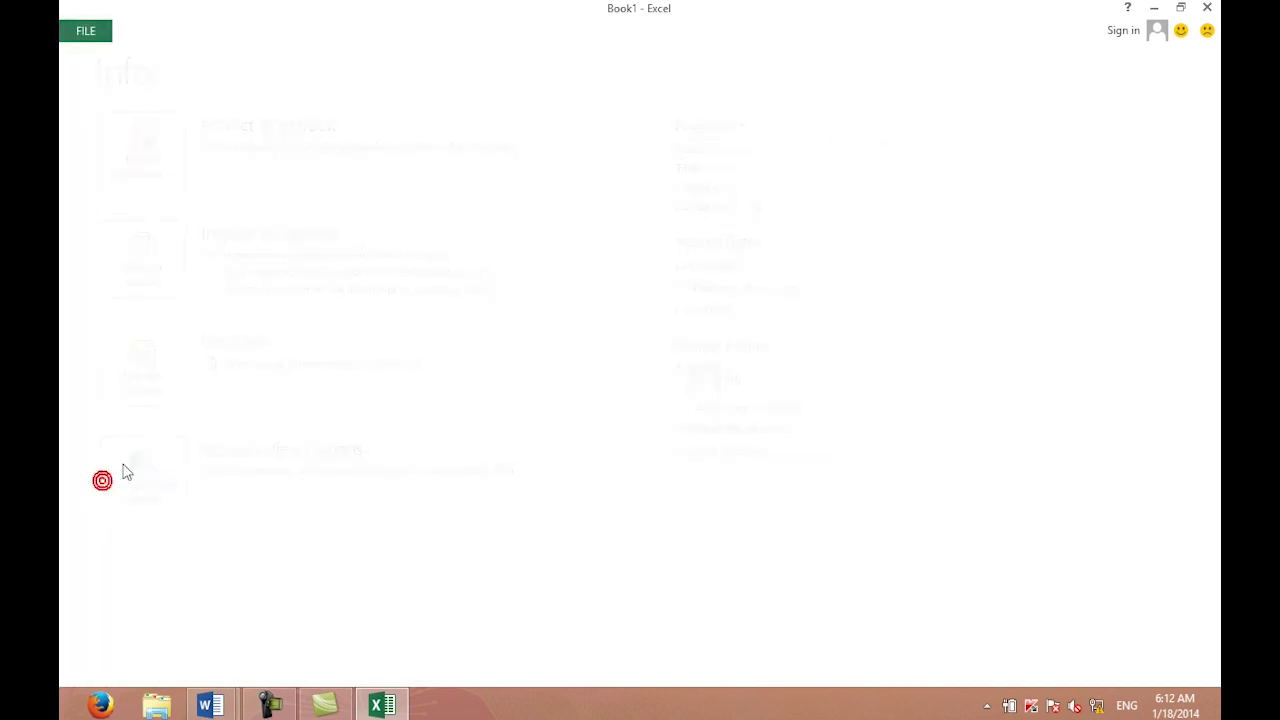
click(326, 173)
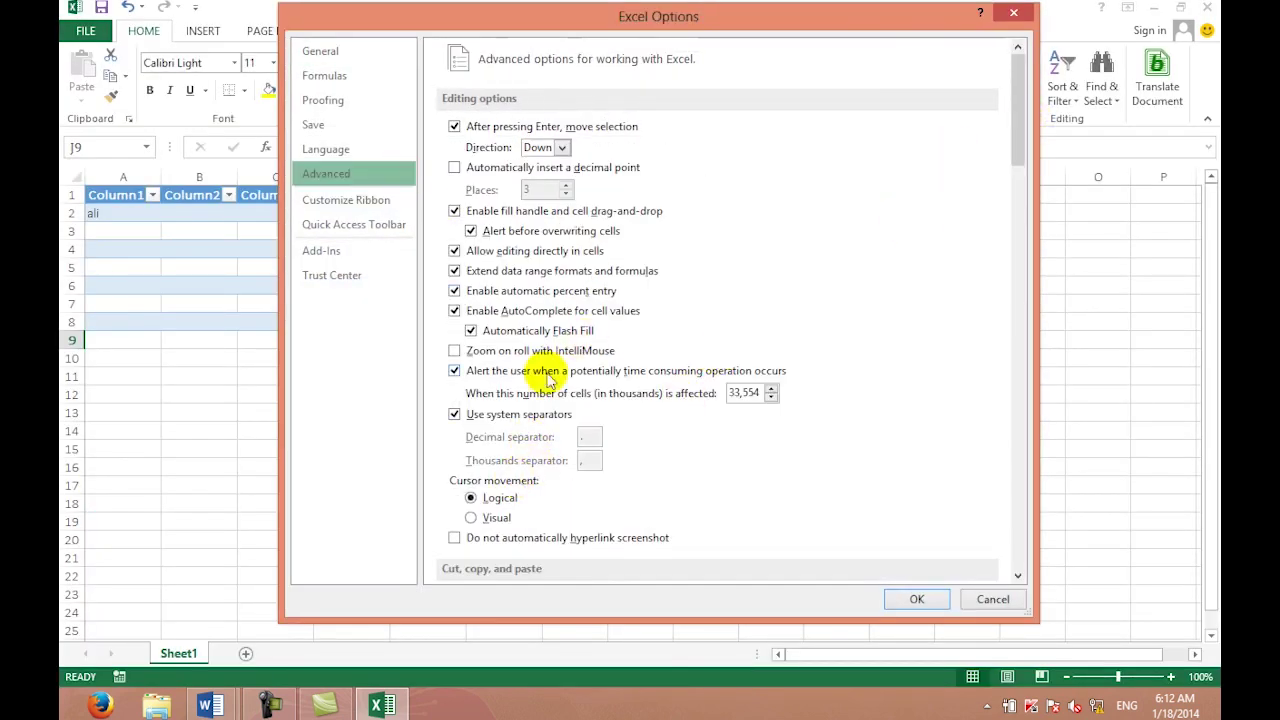
click(514, 417)
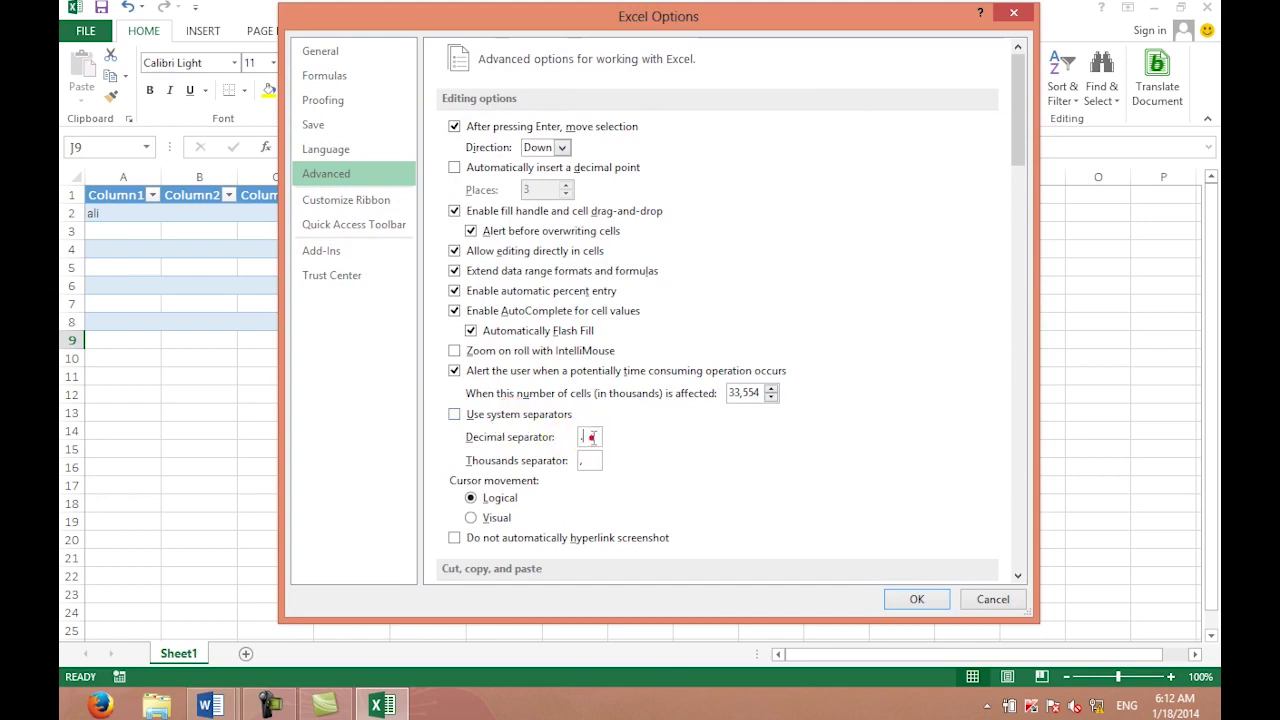
key(BackSpace)
text($)
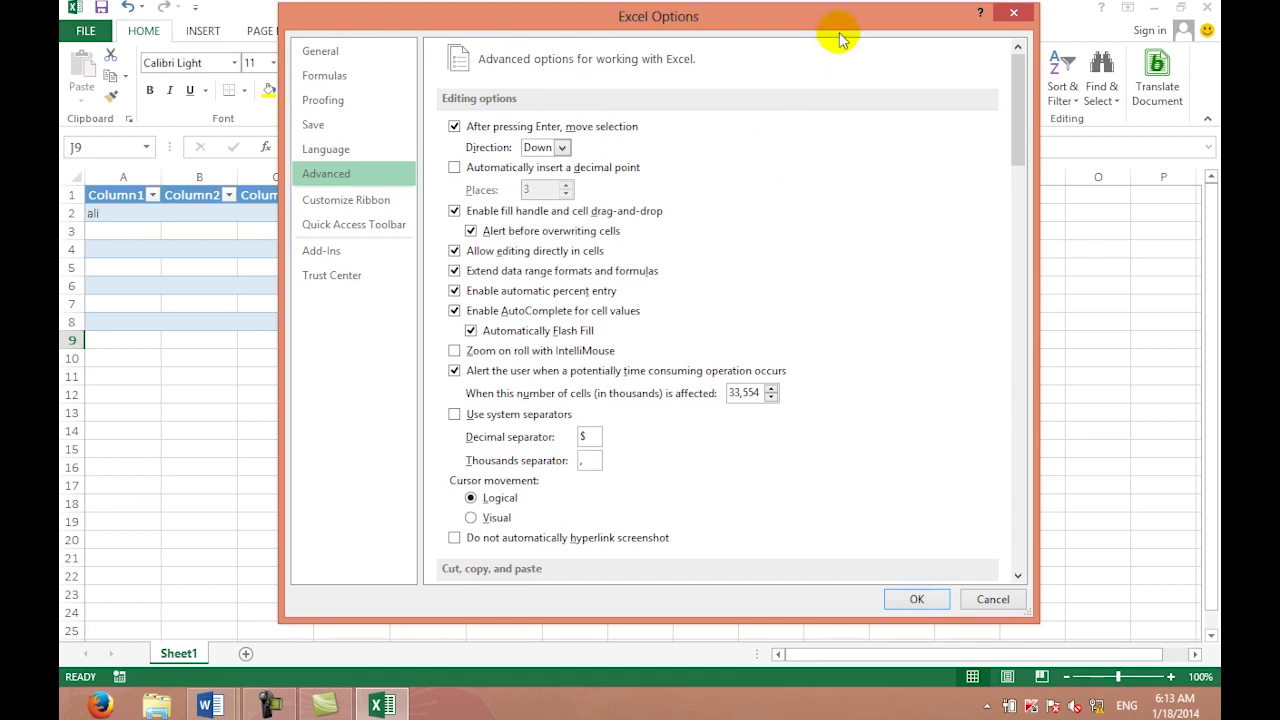
Step: Restore '.' as the decimal separator and ',' as thousands, and re-enable system separators
drag(837, 34, 785, 402)
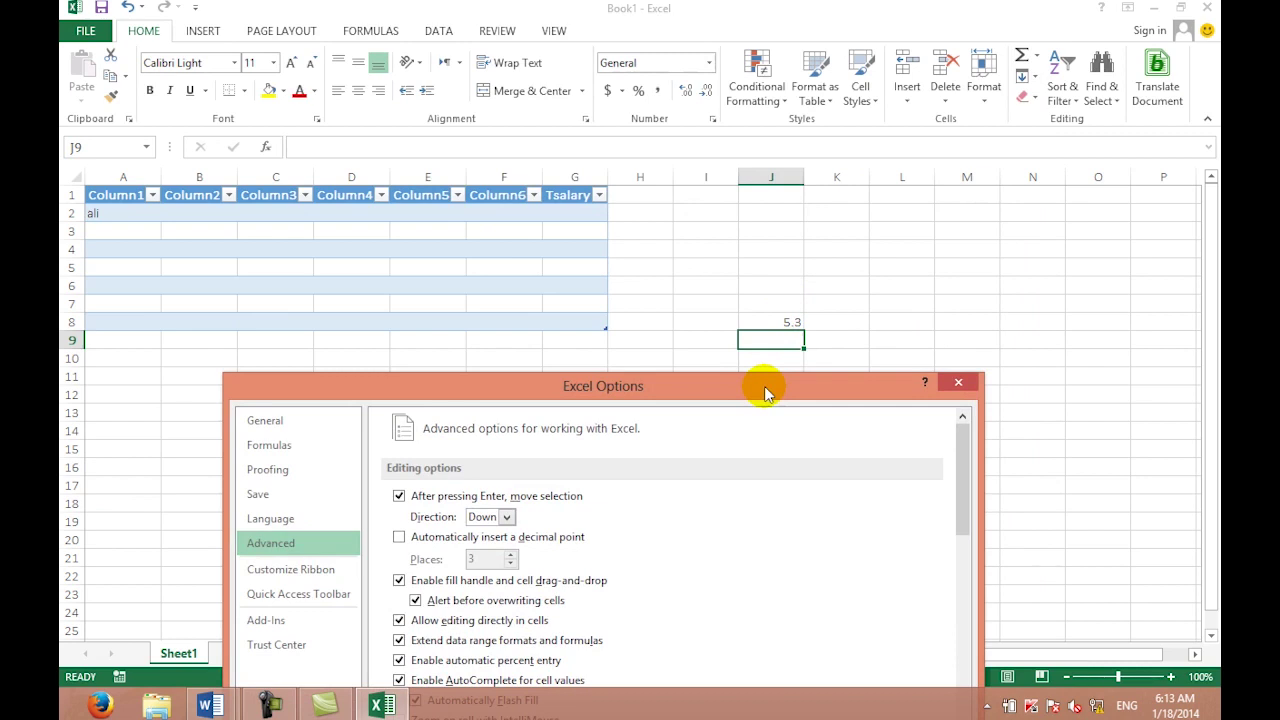
drag(765, 393, 826, 18)
key(BackSpace)
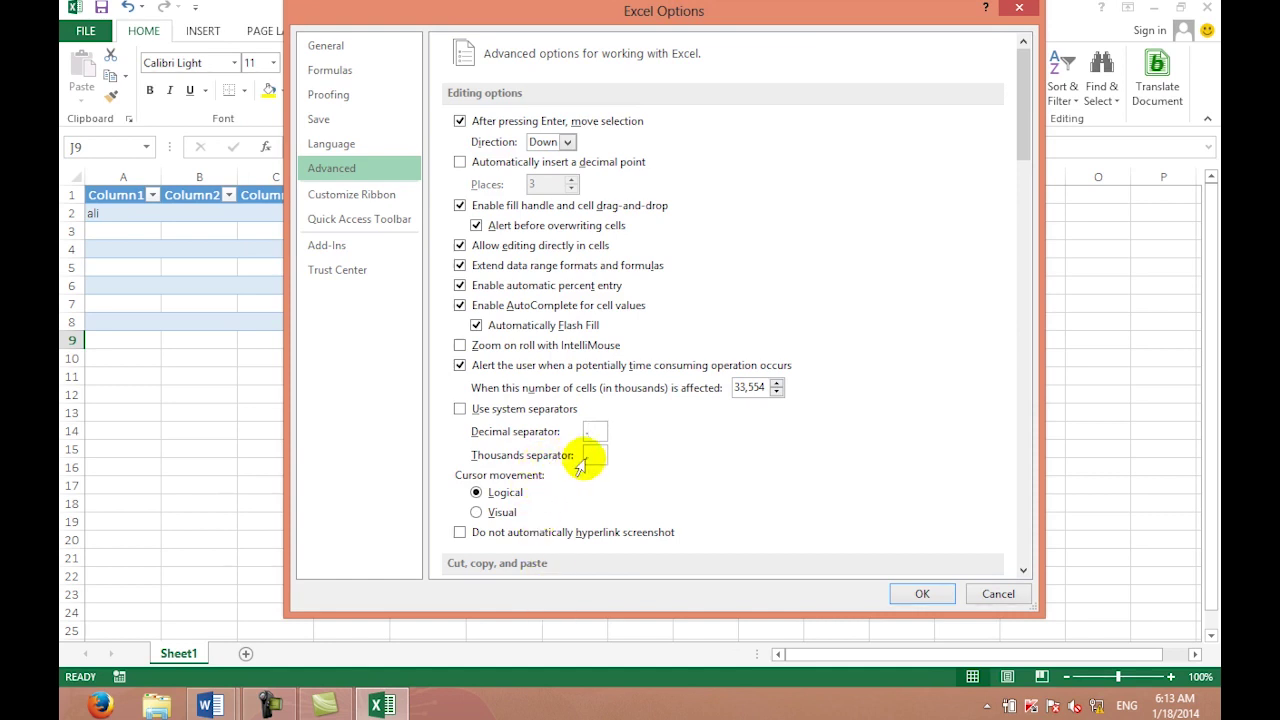
text(.)
click(592, 456)
text(,)
click(533, 406)
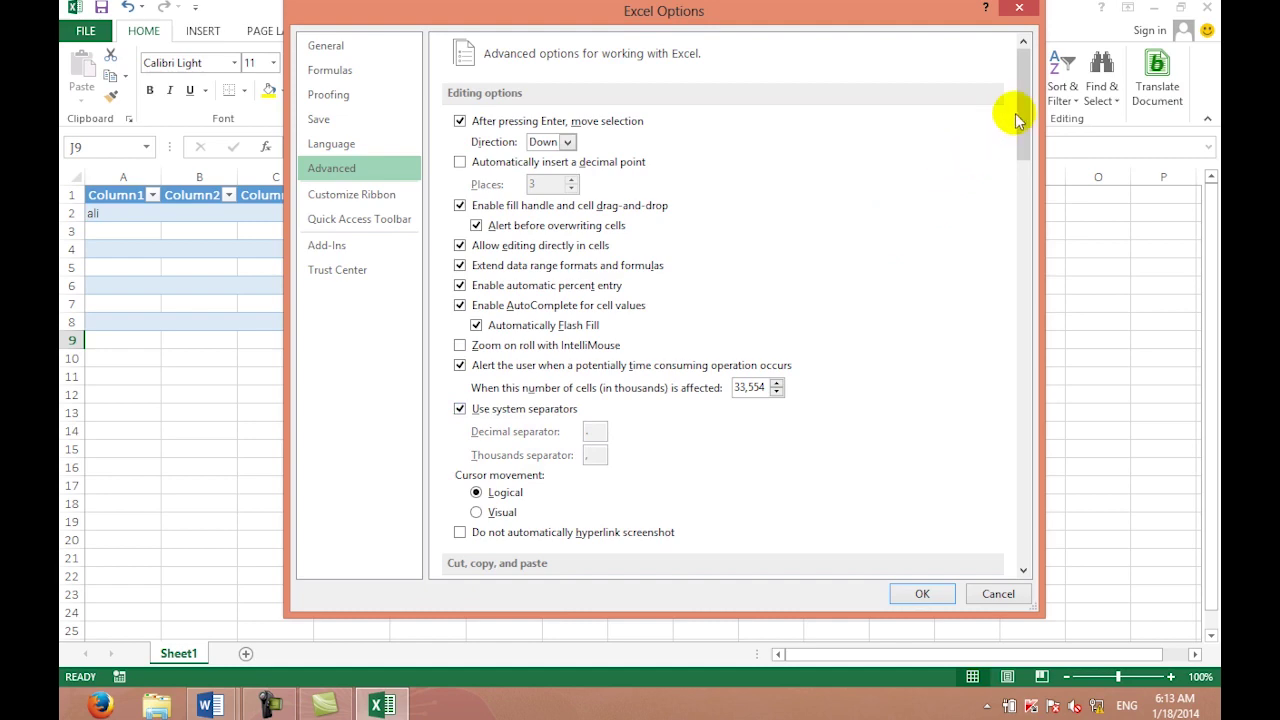
Step: Check and then uncheck 'Do not automatically hyperlink screenshot' in Advanced options
drag(1018, 123, 1022, 183)
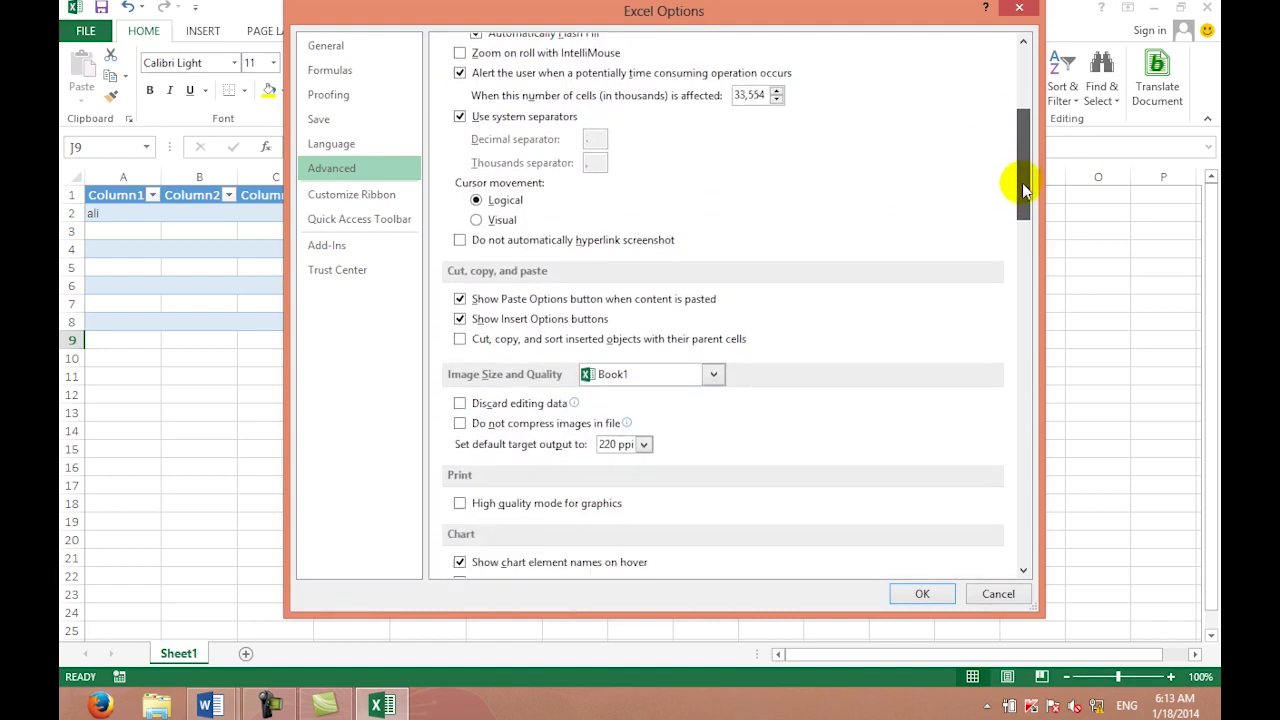
click(512, 201)
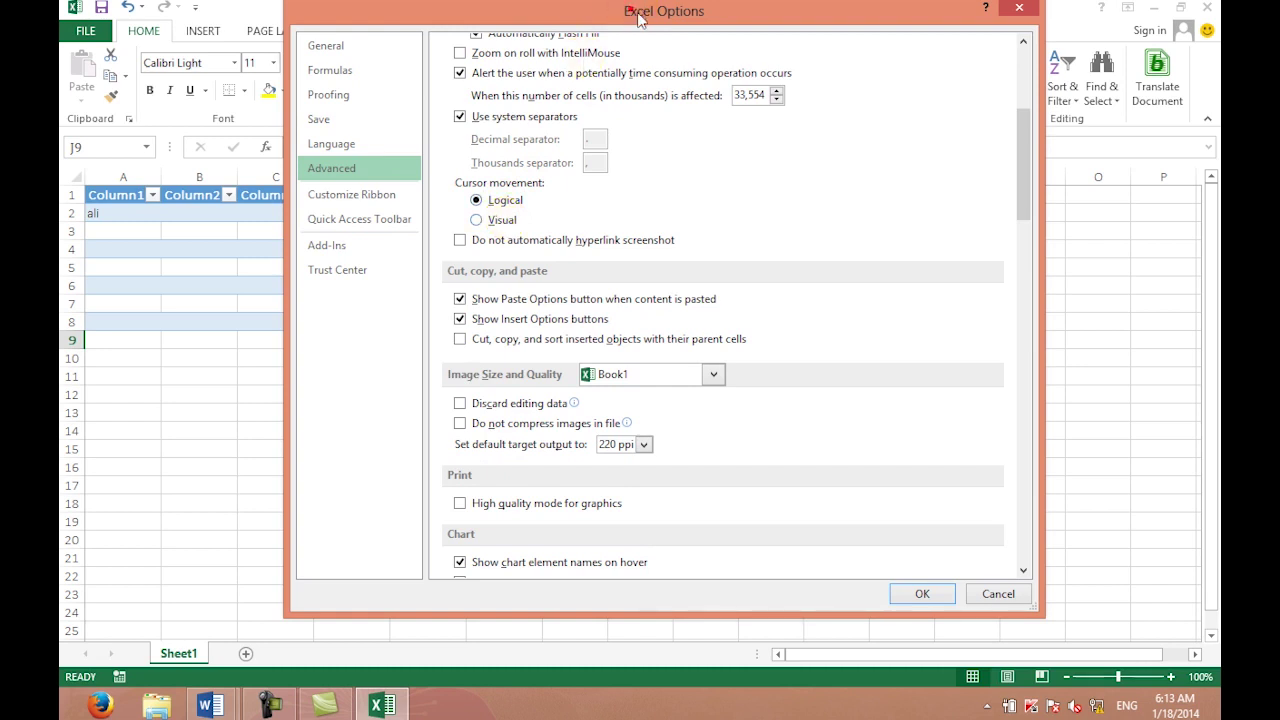
drag(630, 14, 650, 18)
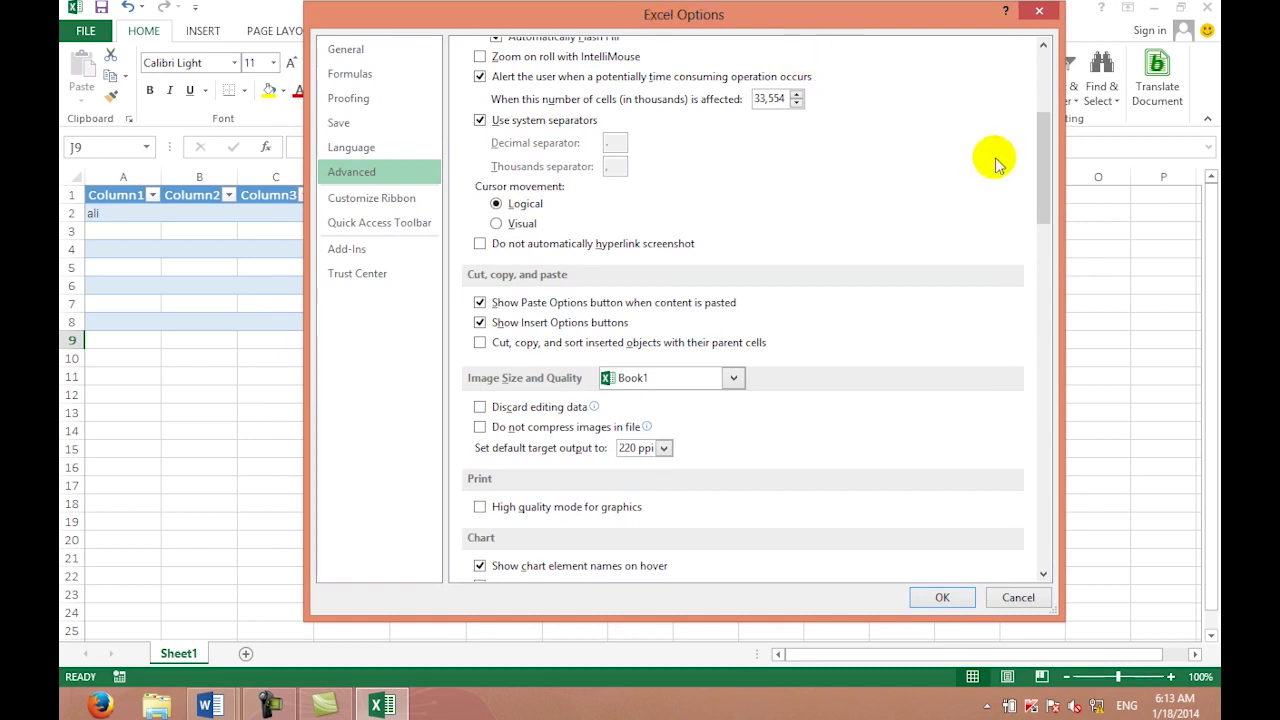
drag(1041, 170, 1042, 189)
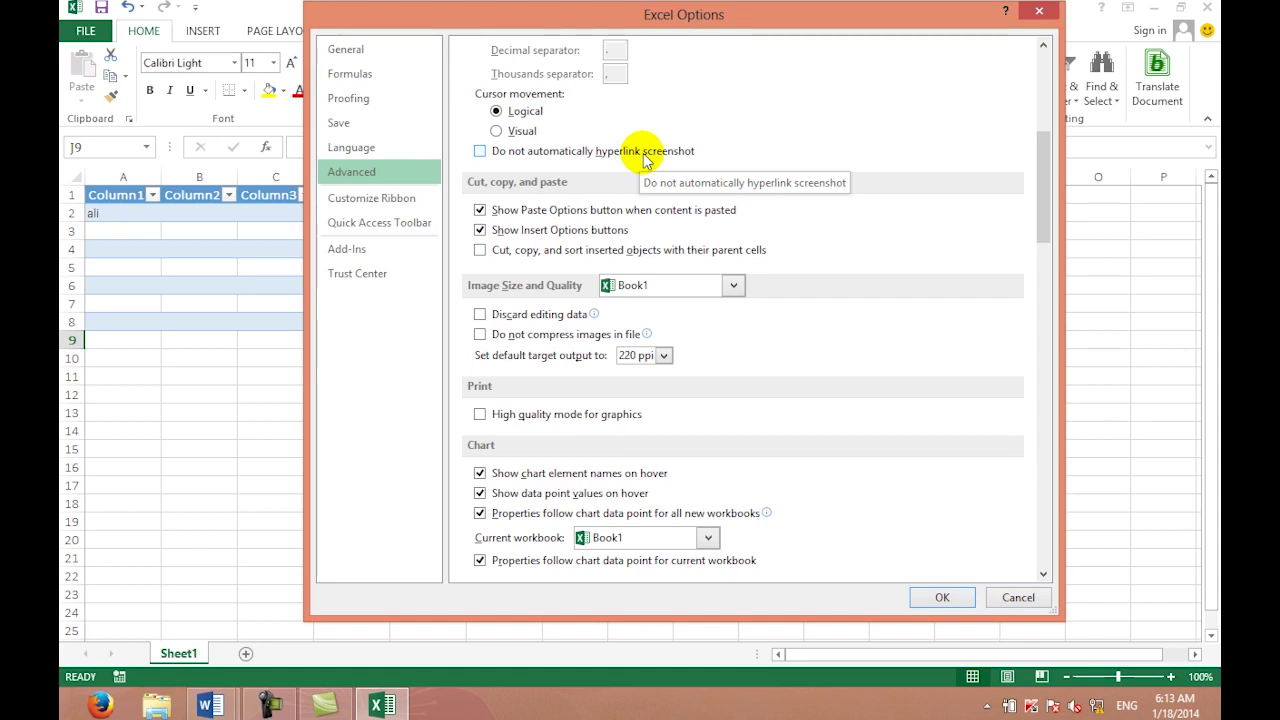
click(520, 151)
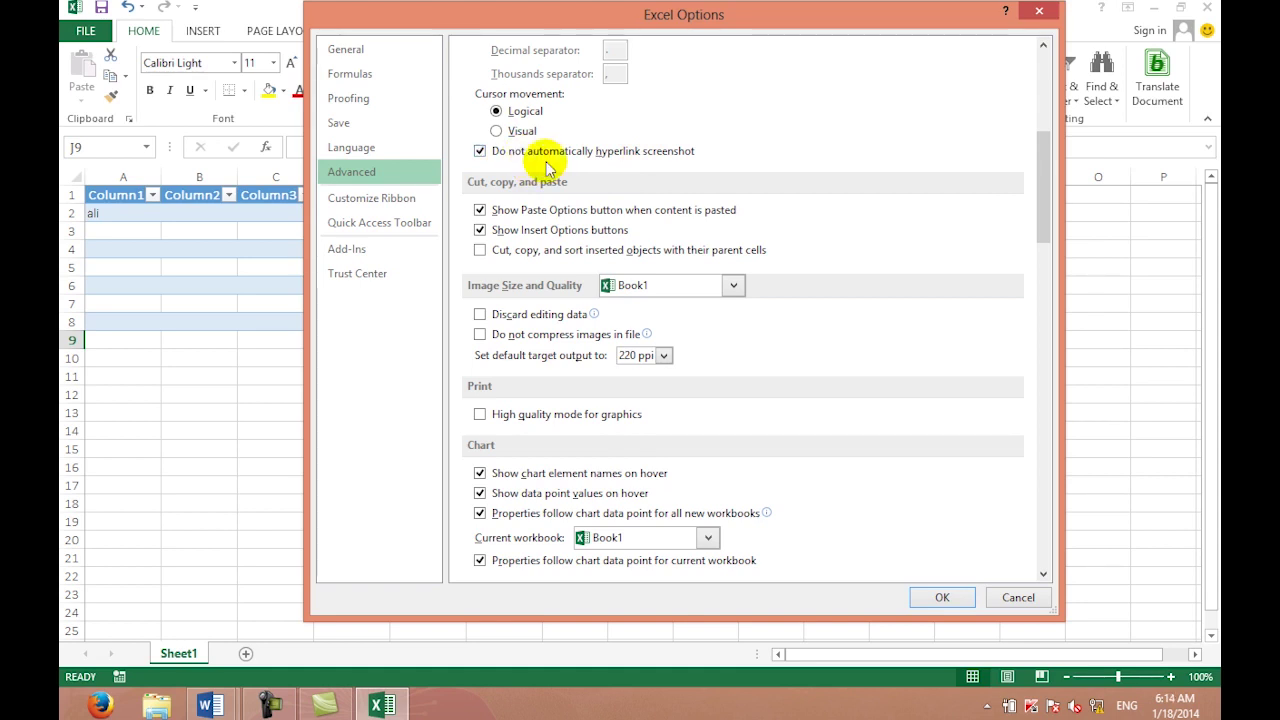
click(530, 151)
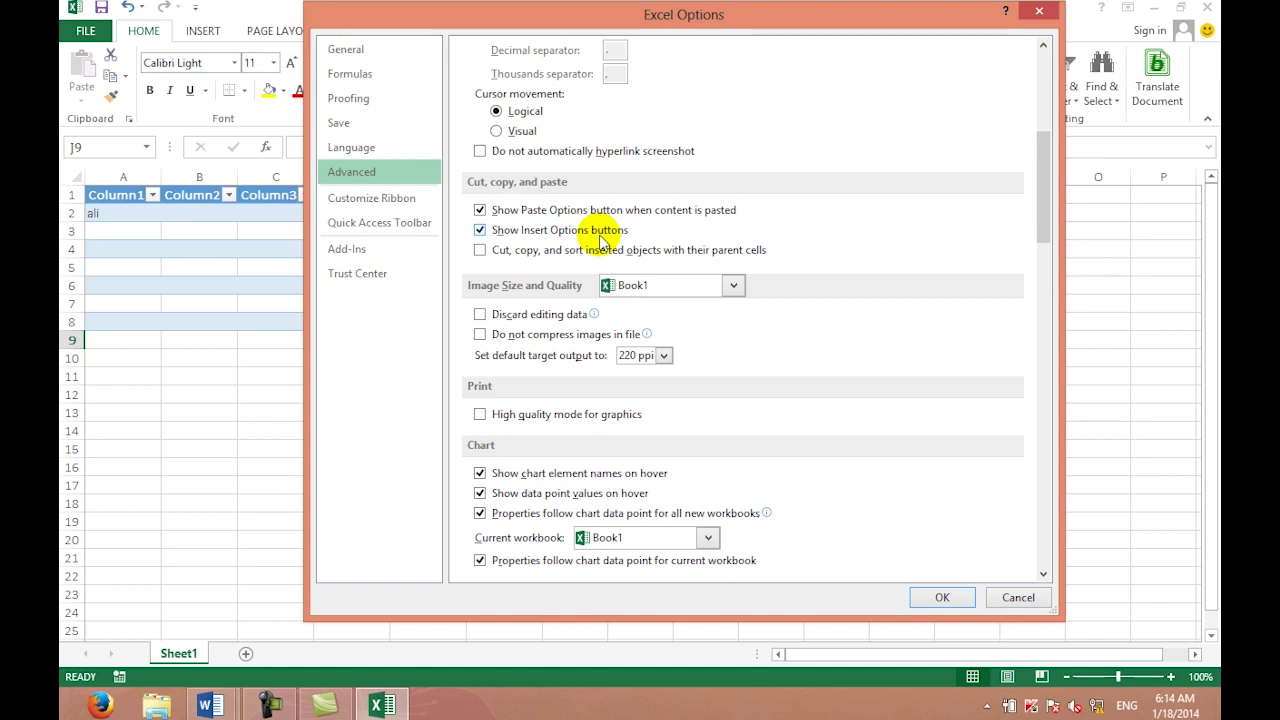
Step: Uncheck Show Insert Options buttons, cancel the dialog, and select cell G12
click(530, 231)
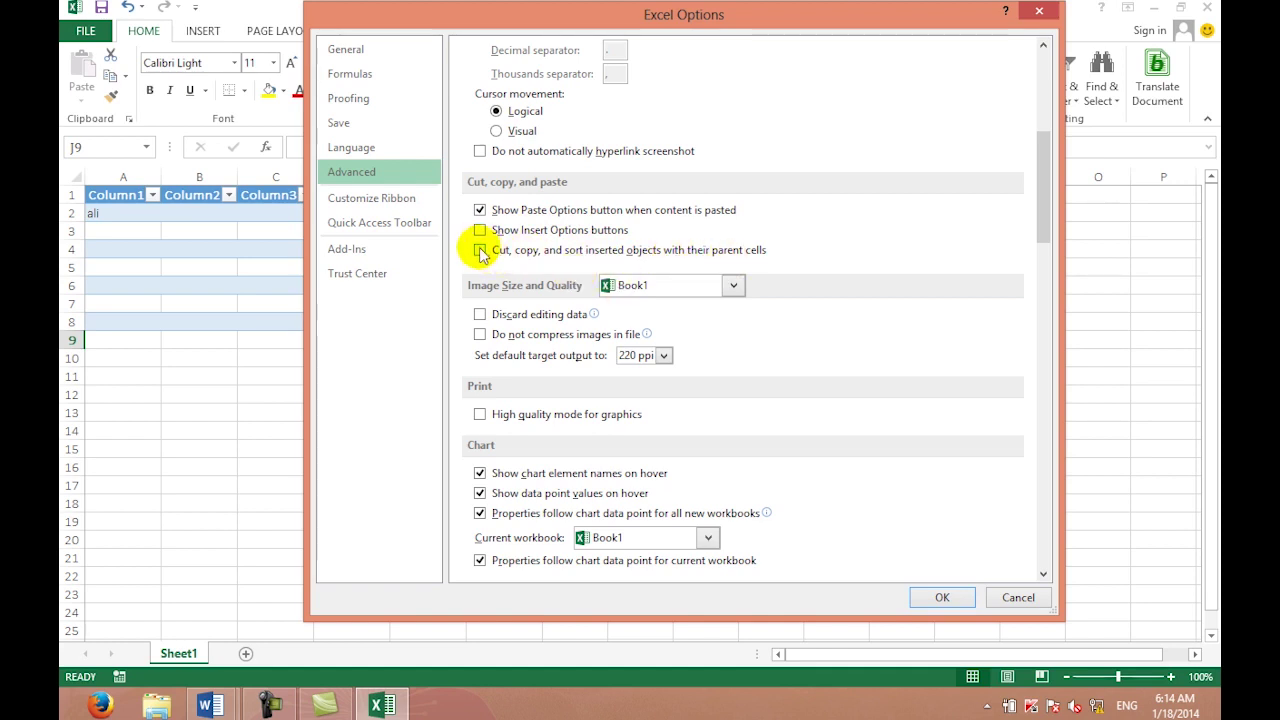
click(1018, 598)
click(585, 394)
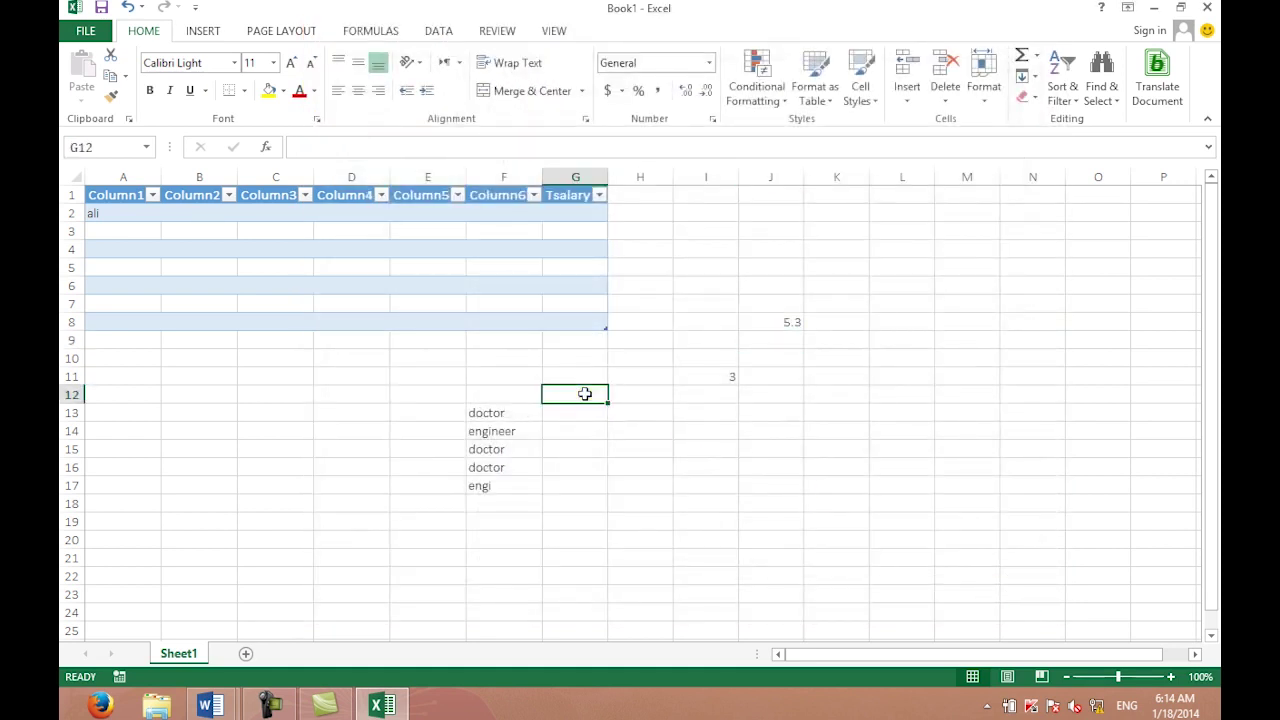
Step: Draw a Smiley Face shape on the sheet below the table
drag(352, 340, 851, 498)
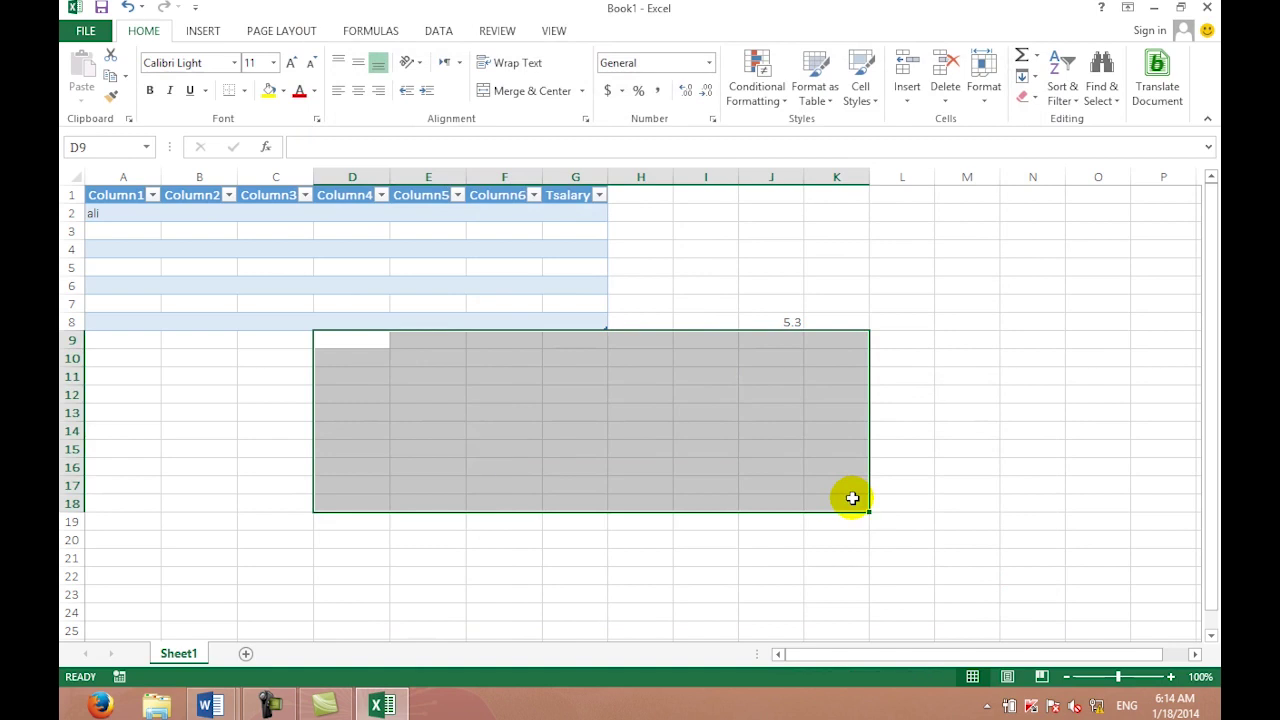
click(731, 266)
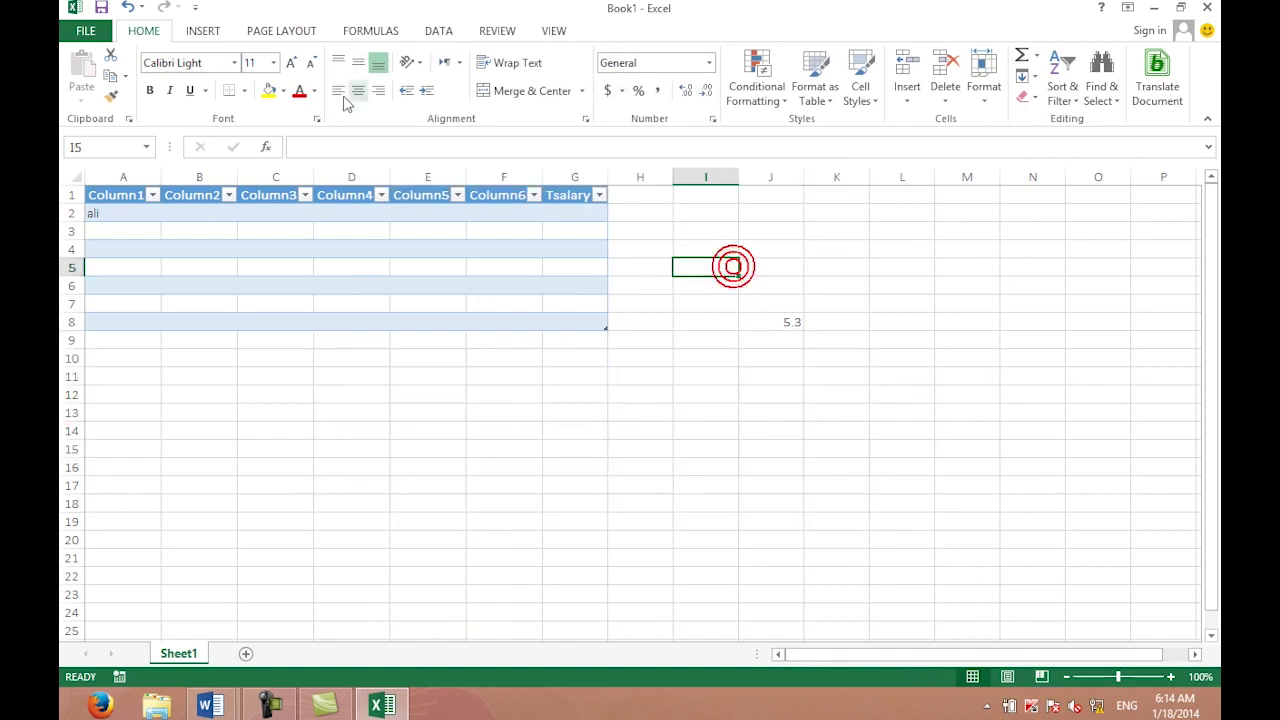
click(203, 31)
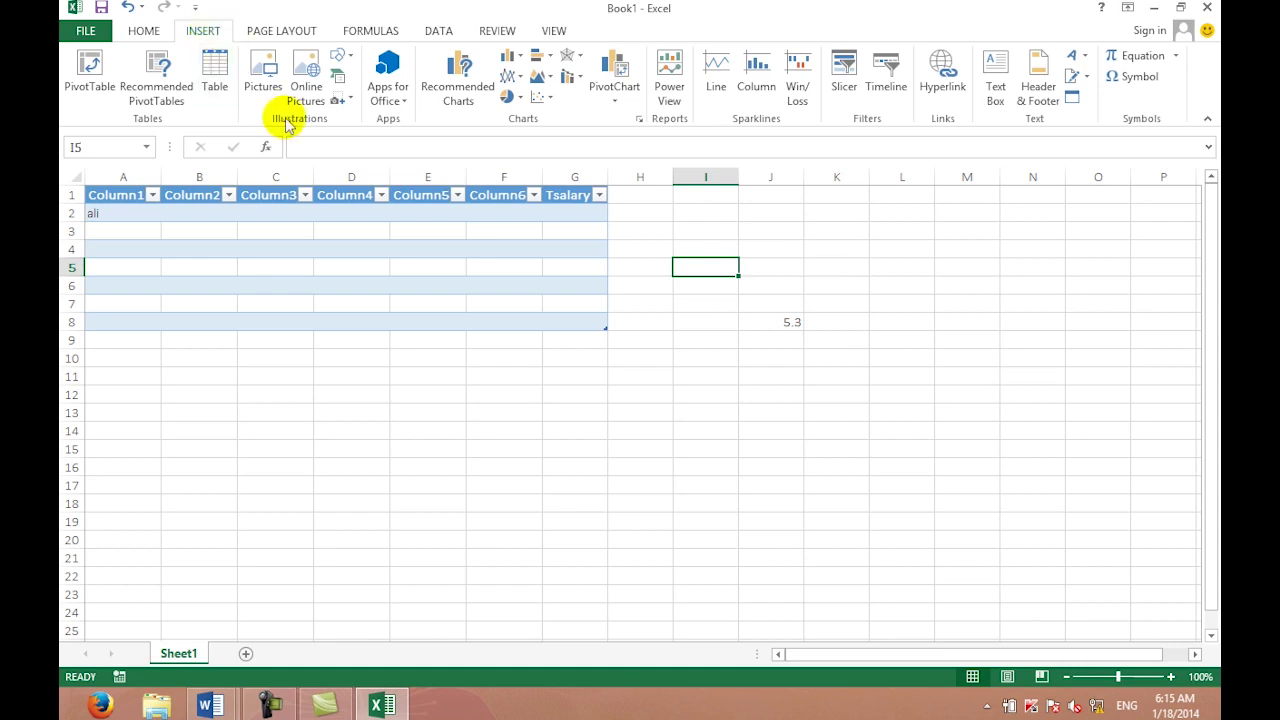
click(340, 56)
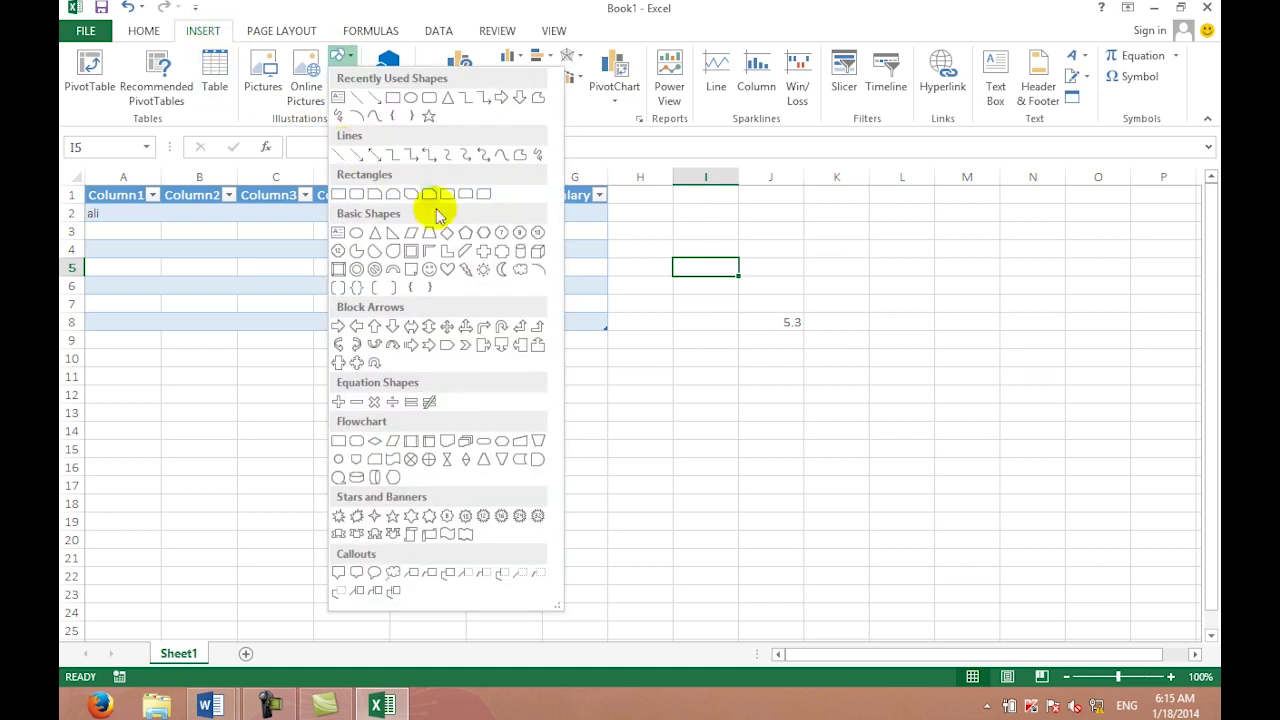
click(429, 269)
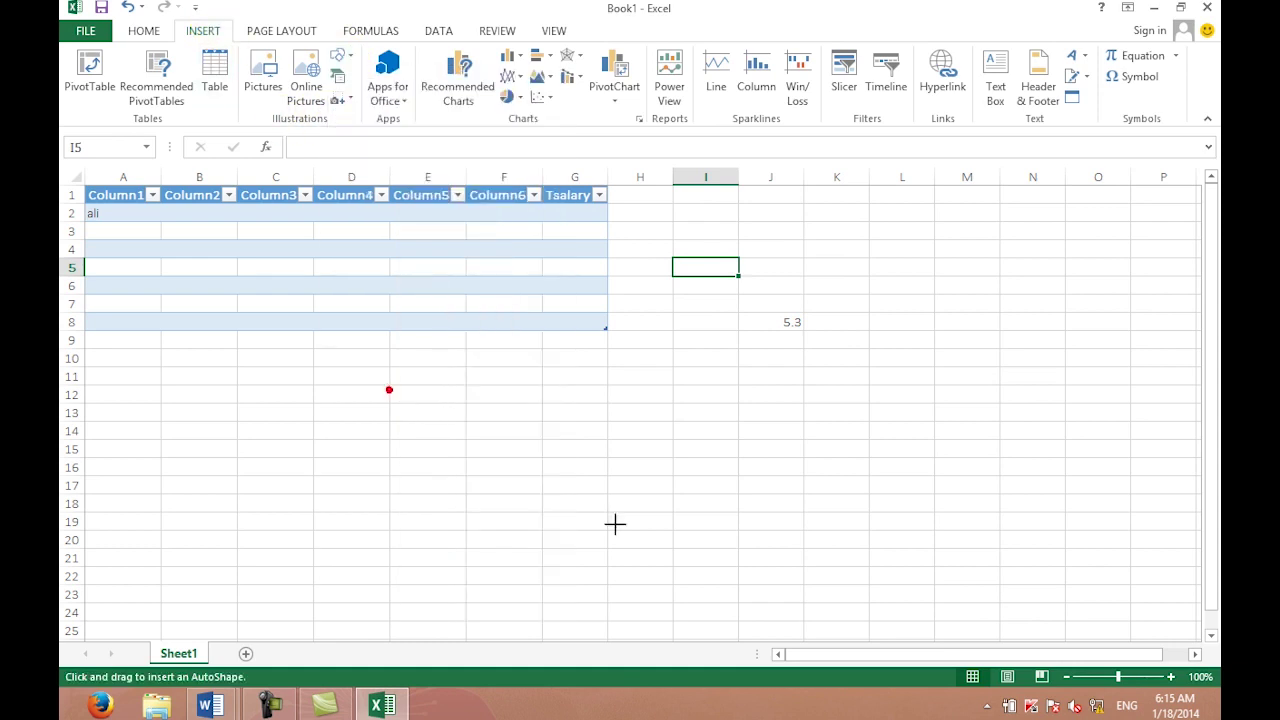
drag(615, 524, 695, 504)
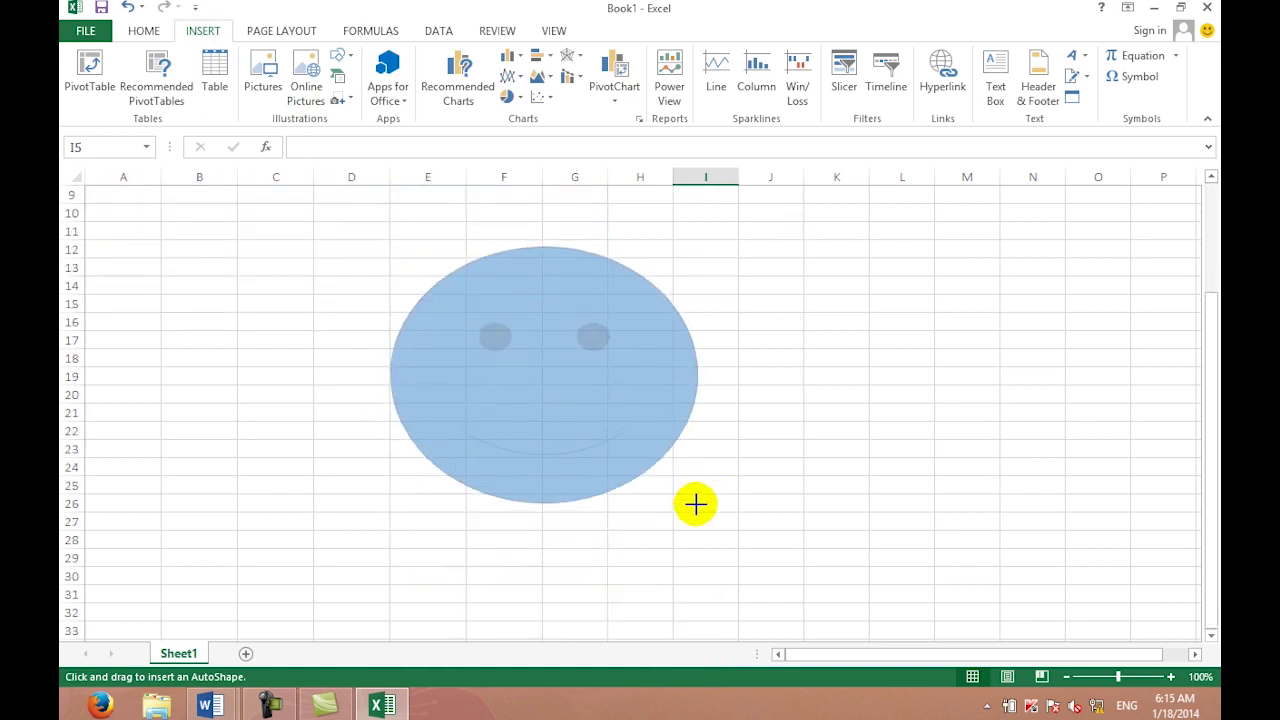
click(794, 445)
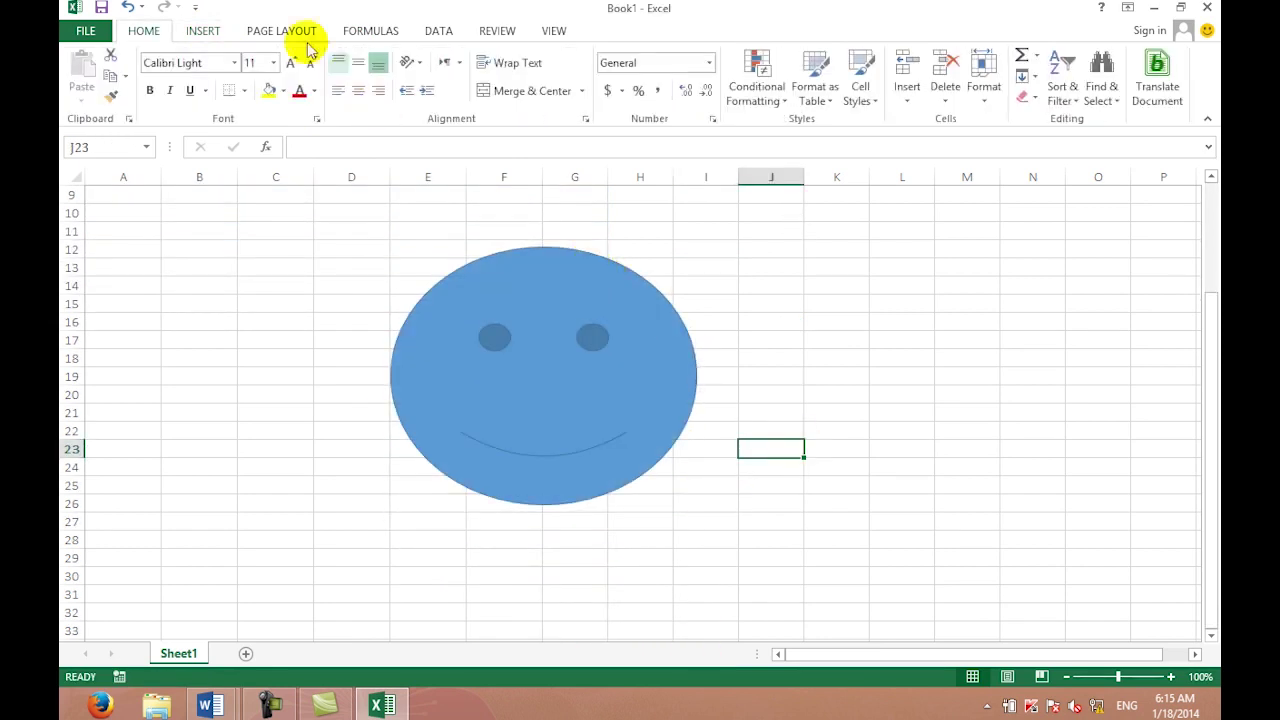
Step: Insert the garden deck photo 03JG and place it right of the smiley
click(203, 31)
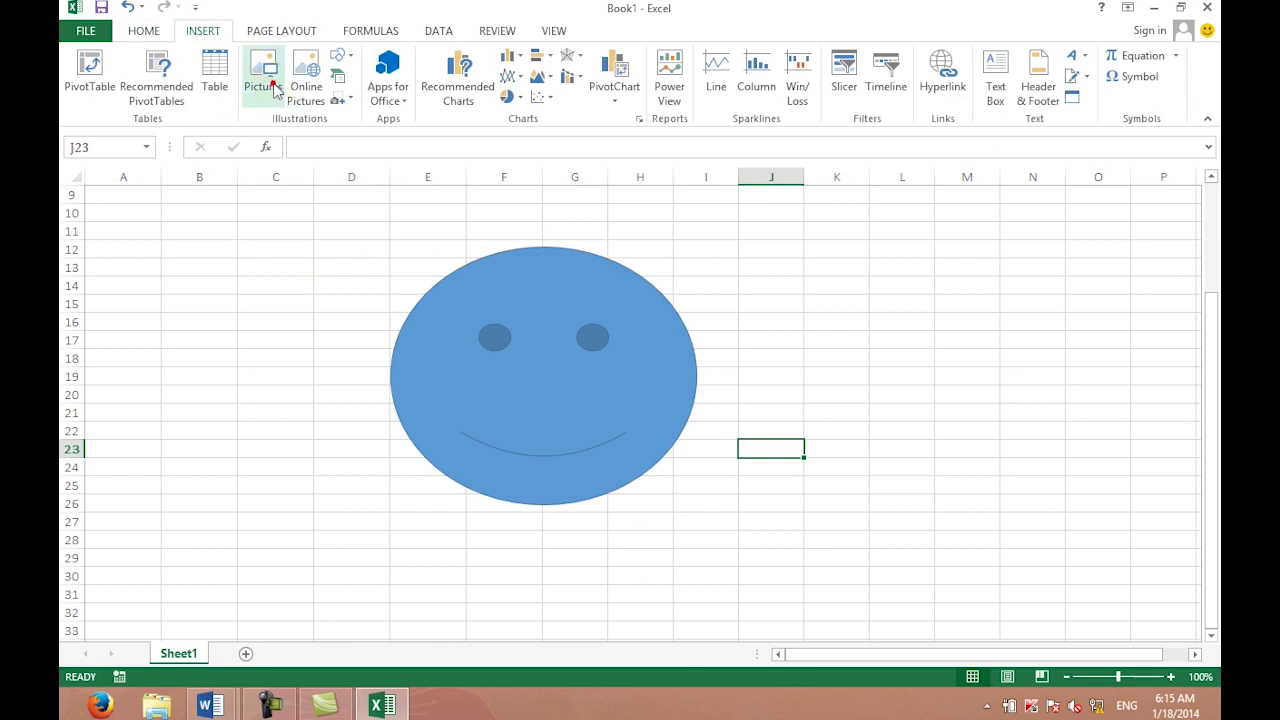
click(274, 88)
click(369, 140)
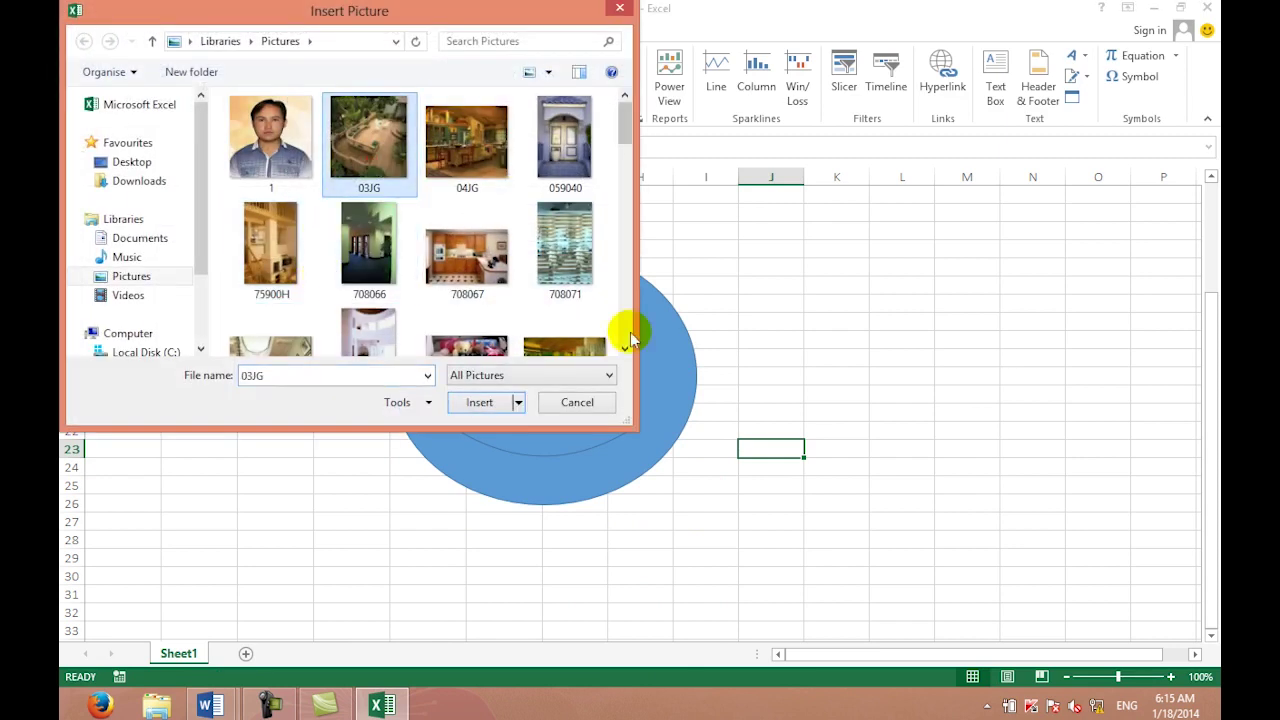
click(503, 404)
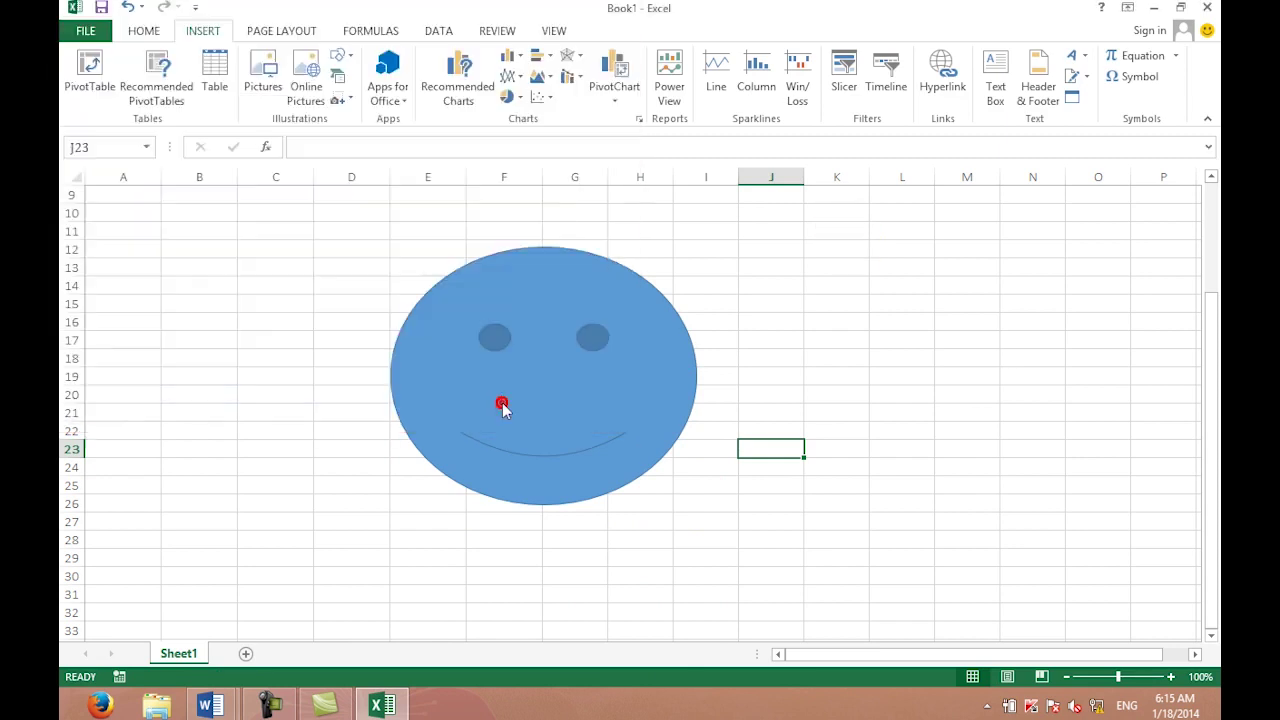
mouse_move(899, 458)
mouse_down()
mouse_move(870, 322)
mouse_move(876, 230)
mouse_up()
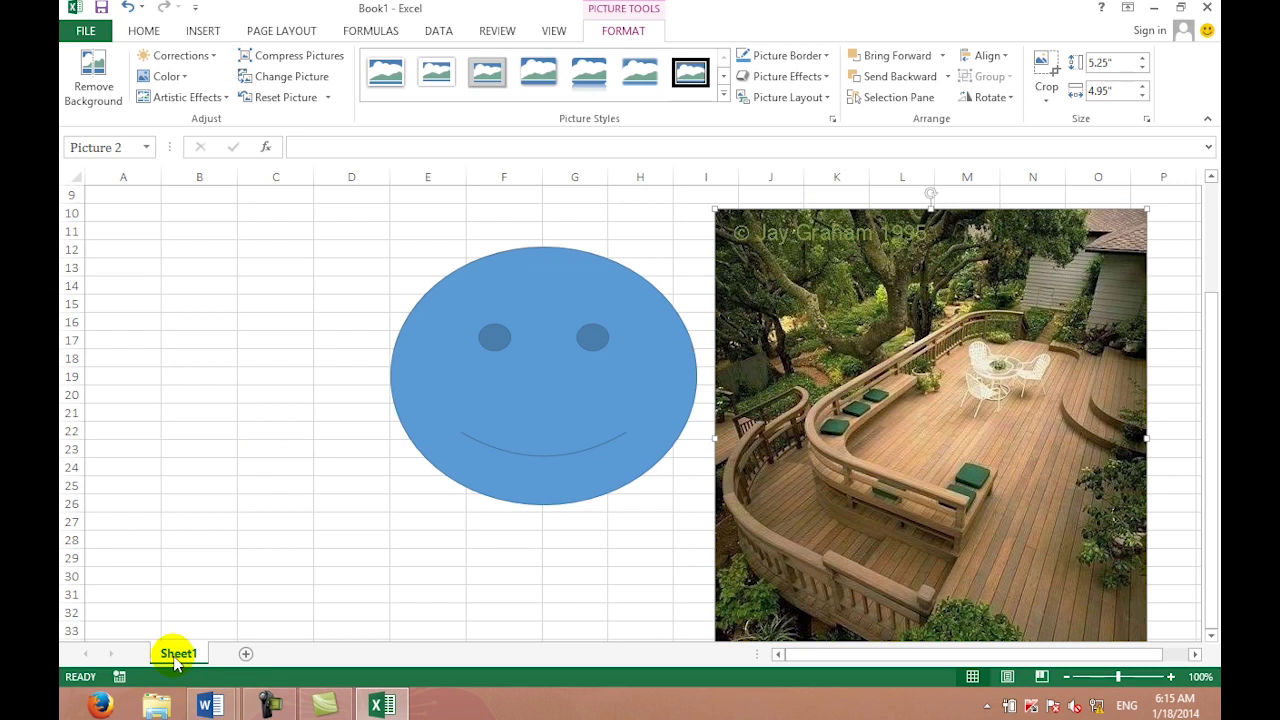
right_click(175, 660)
click(172, 657)
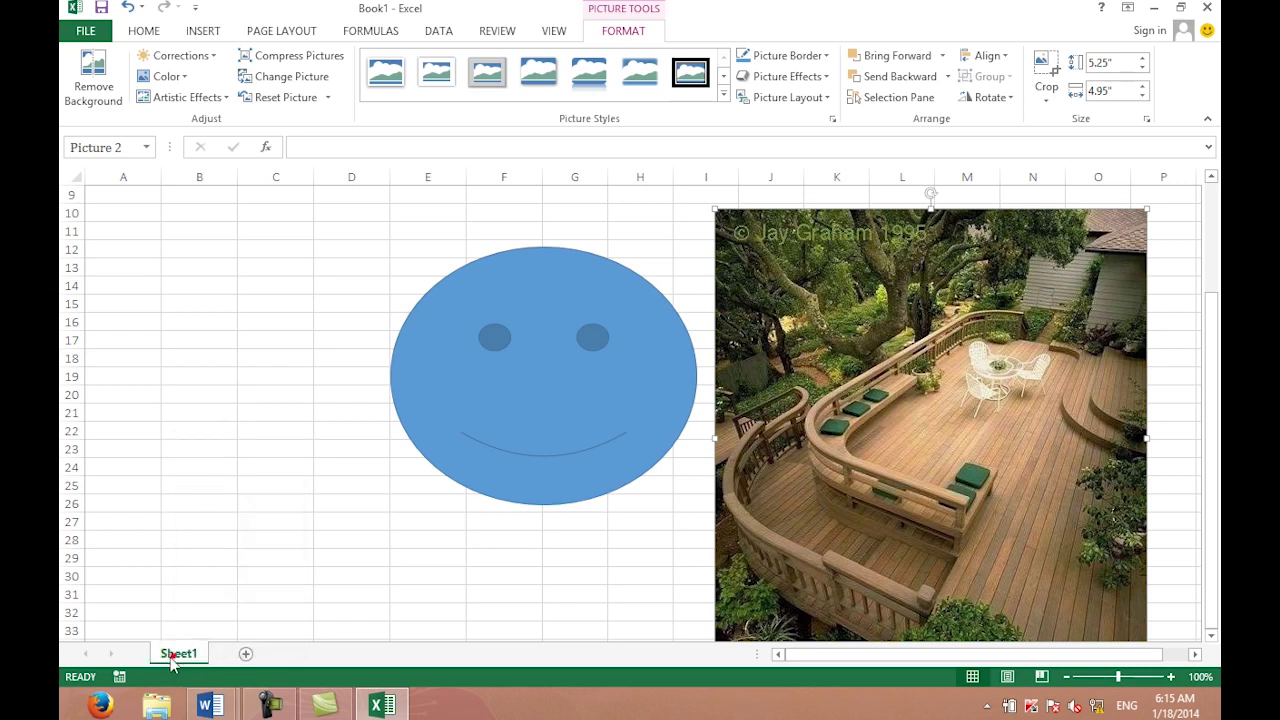
right_click(172, 656)
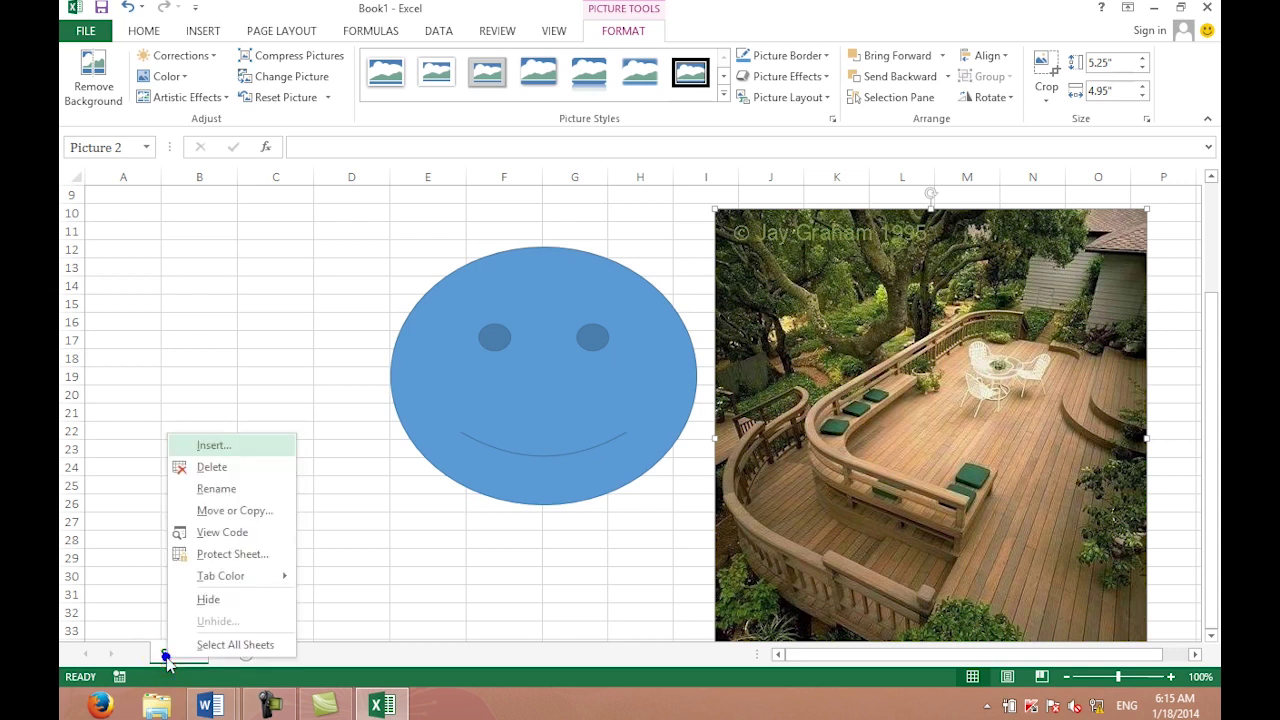
click(222, 511)
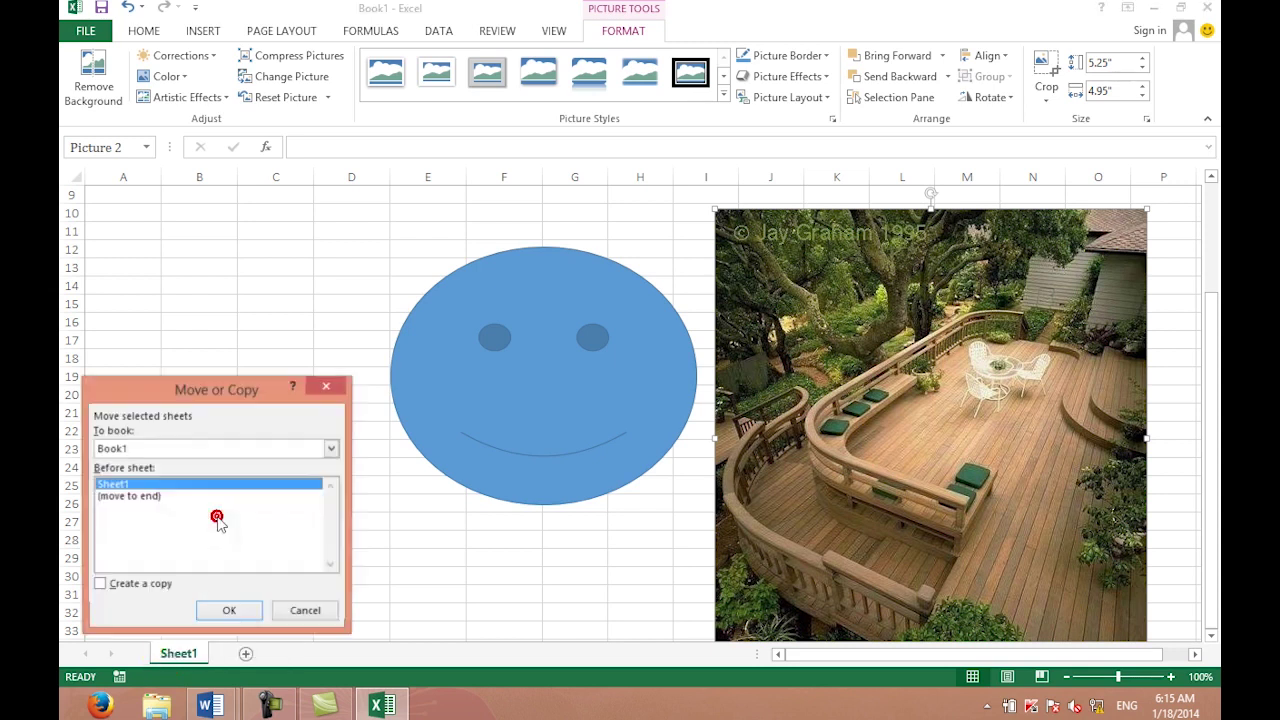
drag(240, 390, 377, 243)
click(250, 437)
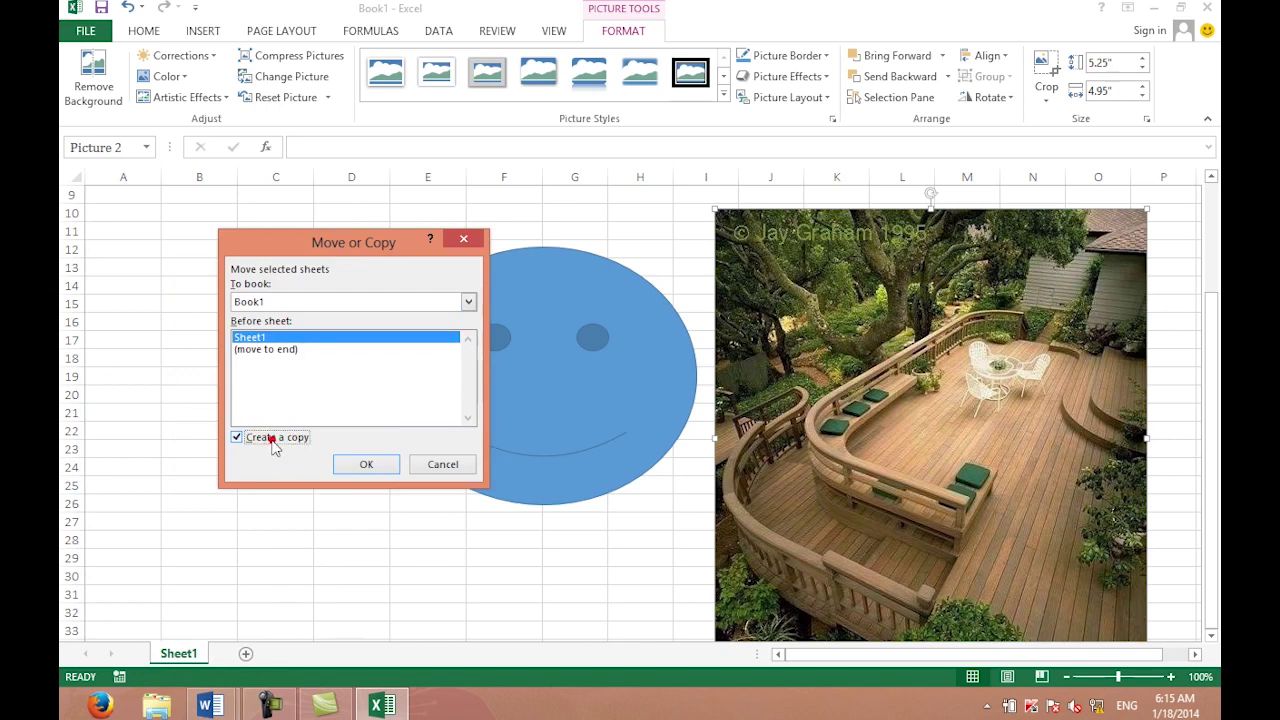
click(366, 462)
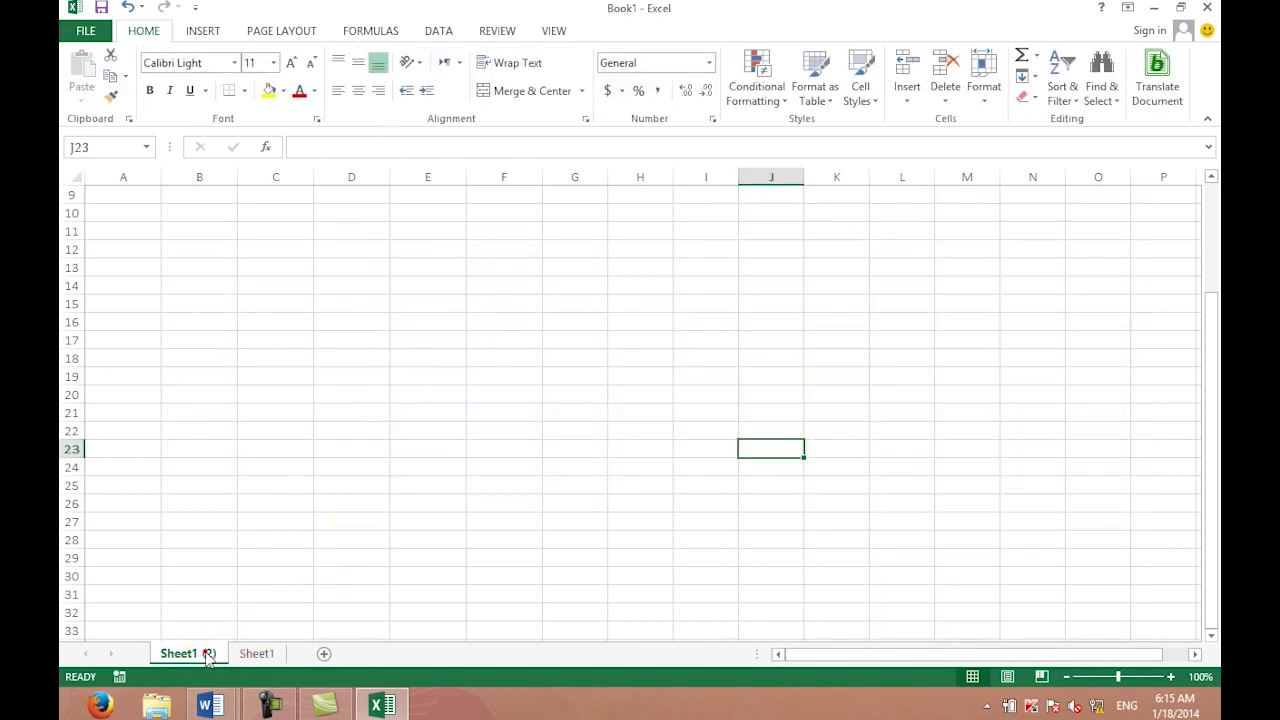
double_click(205, 653)
mouse_move(1211, 371)
mouse_down()
mouse_move(1213, 248)
mouse_move(1203, 323)
mouse_up()
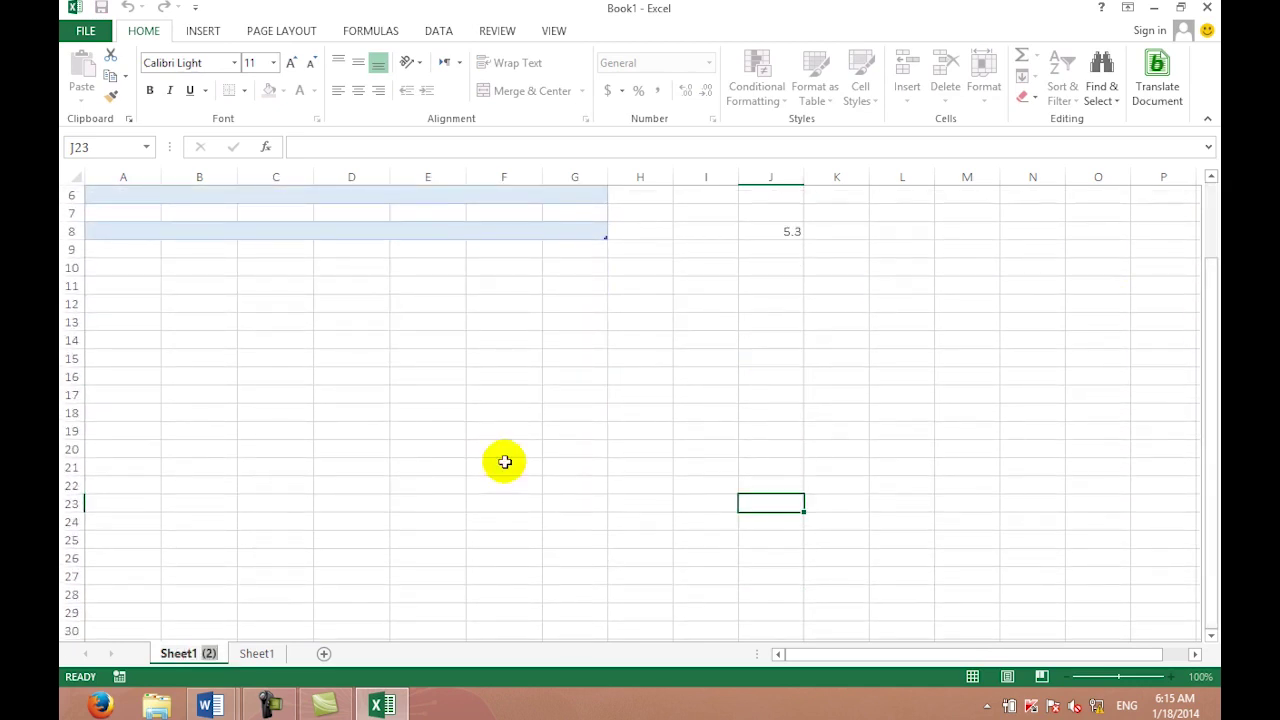
click(260, 654)
click(183, 654)
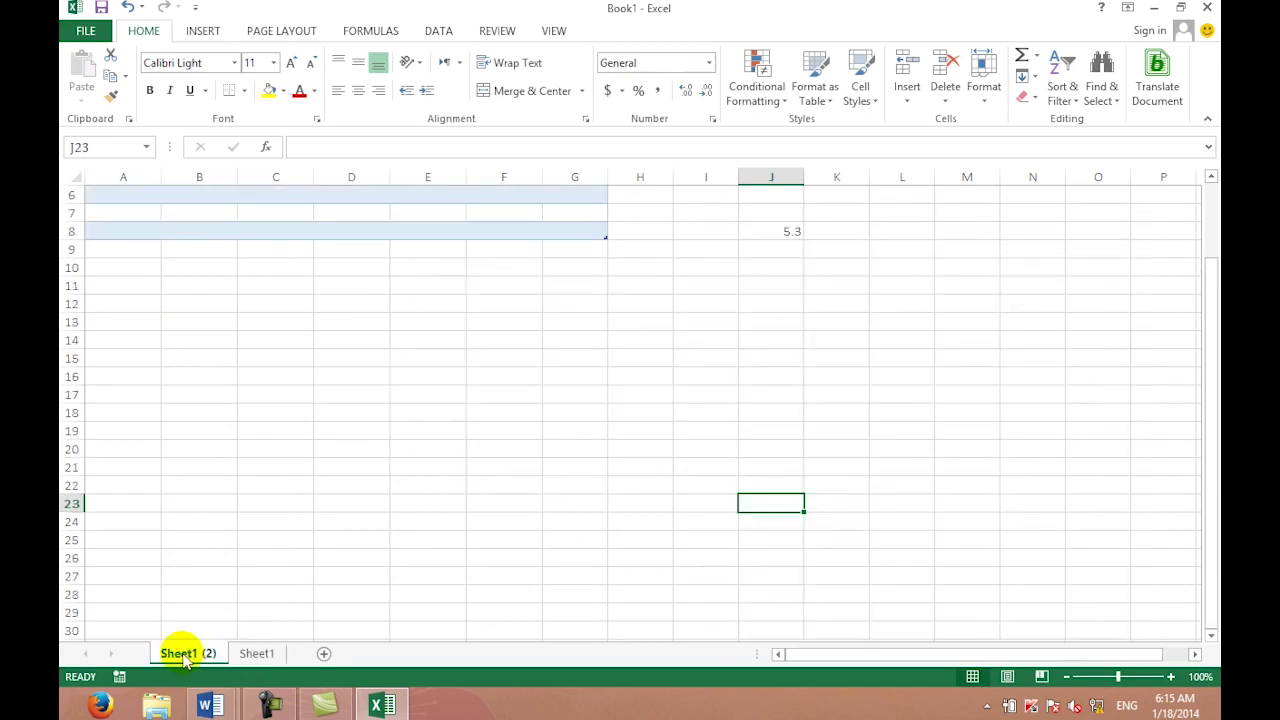
right_click(183, 655)
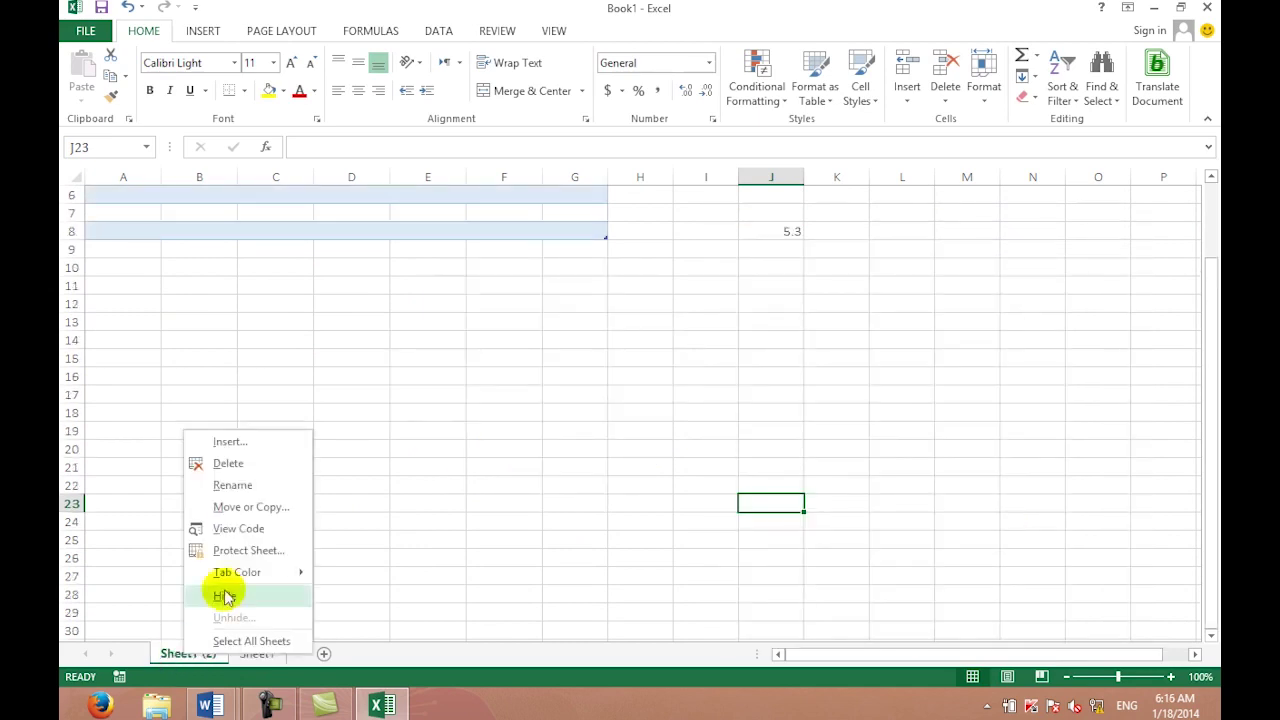
click(254, 460)
click(620, 400)
click(178, 652)
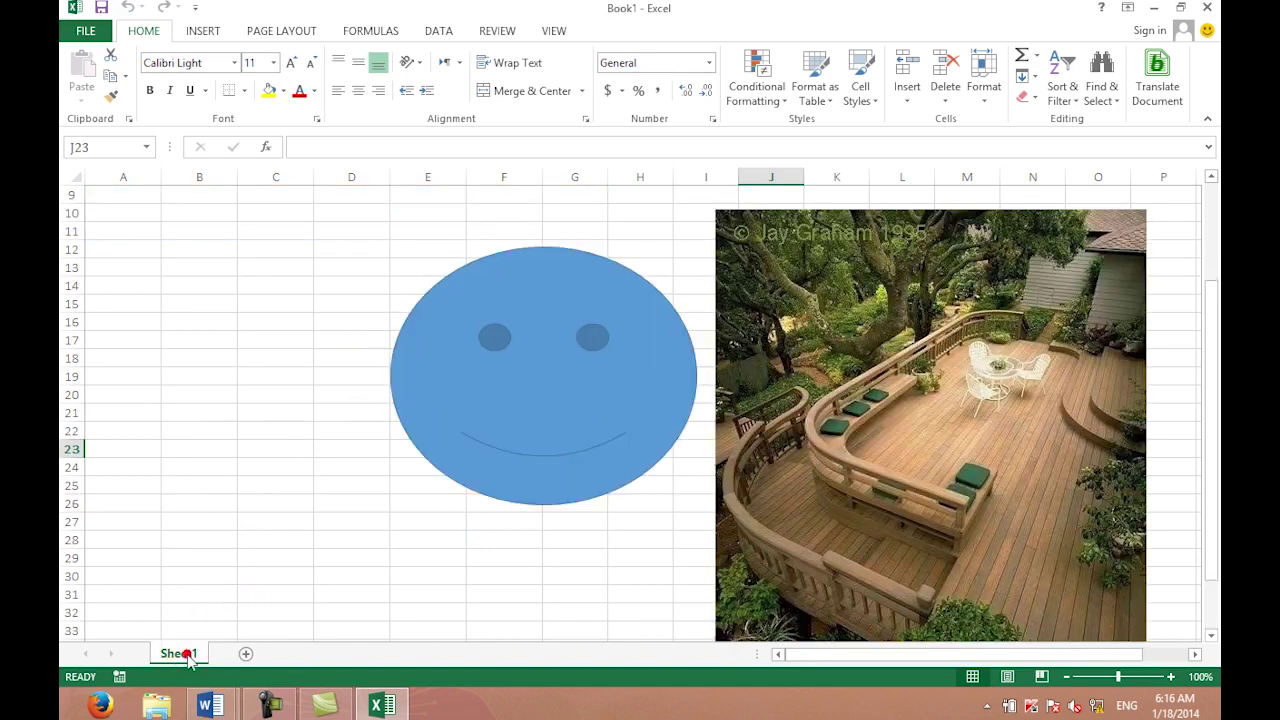
Step: Turn on 'Cut, copy, and sort inserted objects with their parent cells' in Advanced options and confirm
click(80, 33)
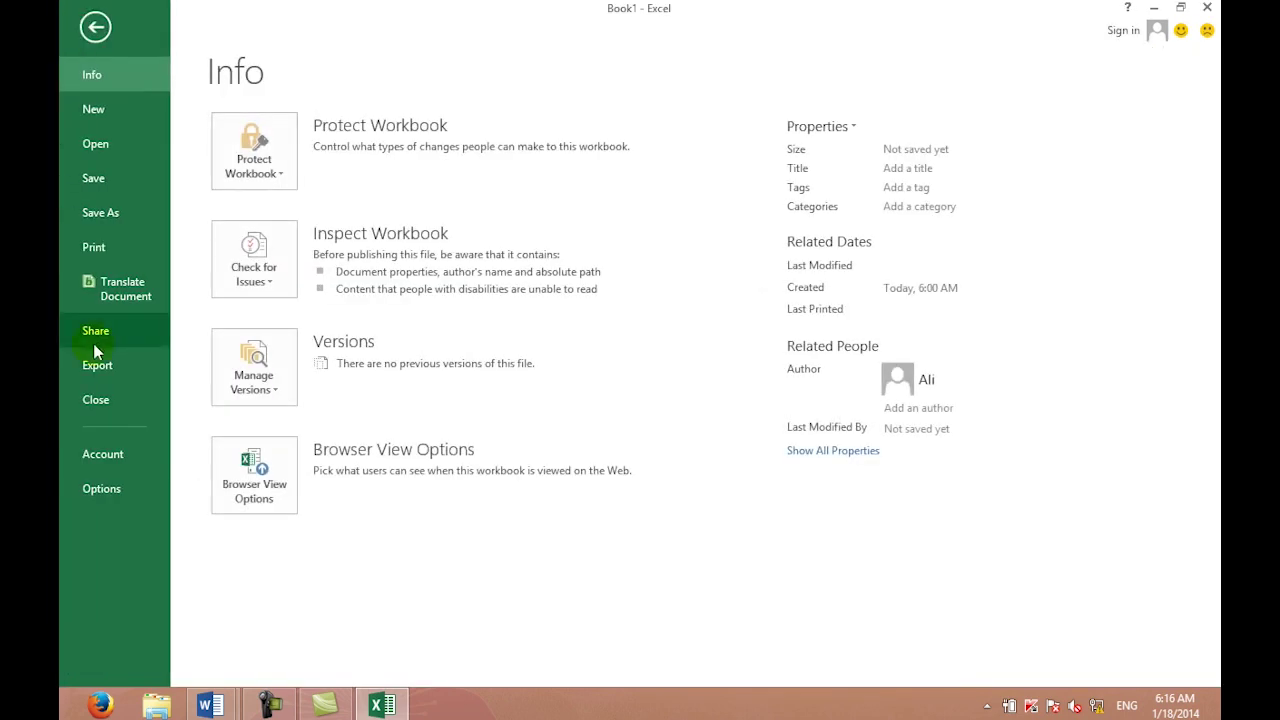
click(97, 487)
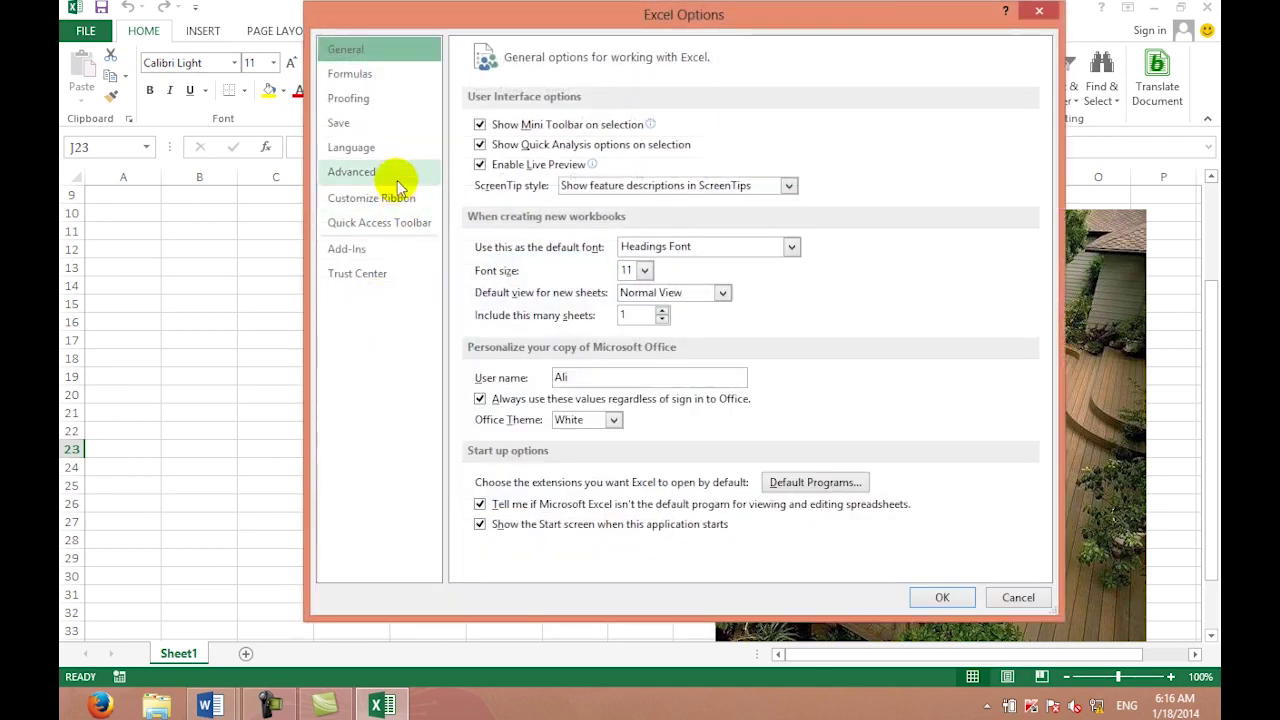
click(393, 175)
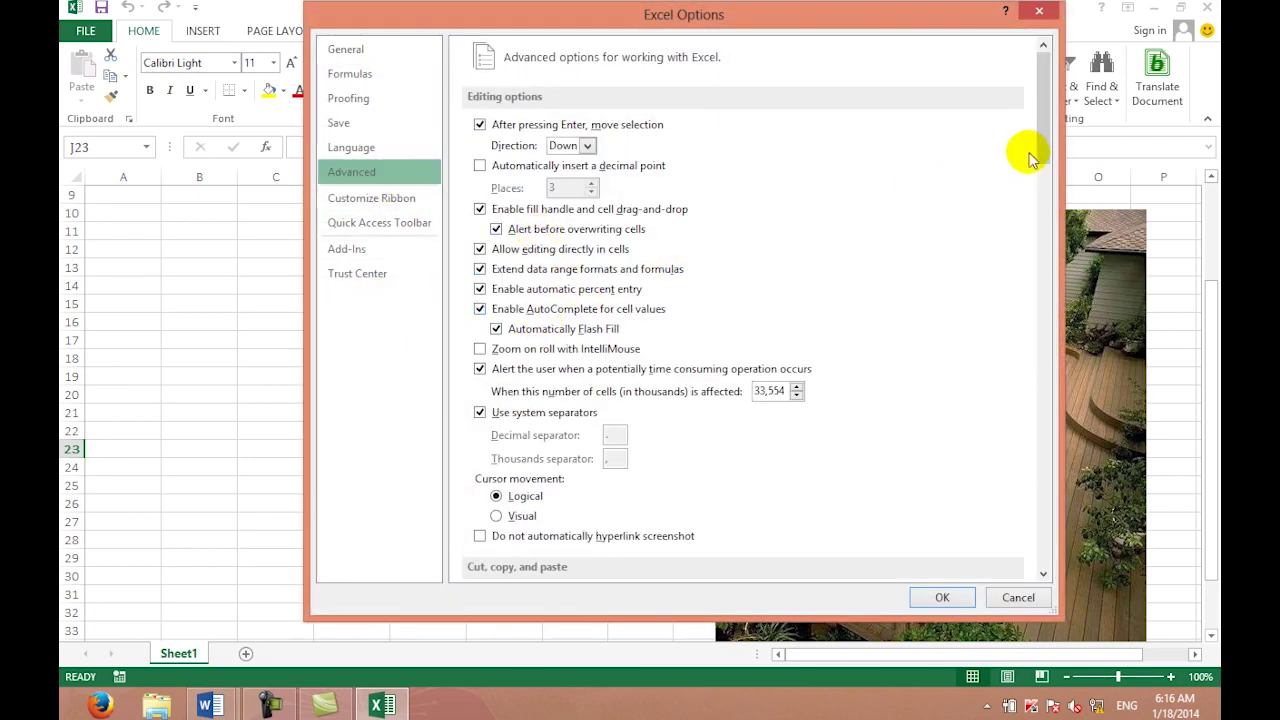
drag(1043, 150, 1043, 219)
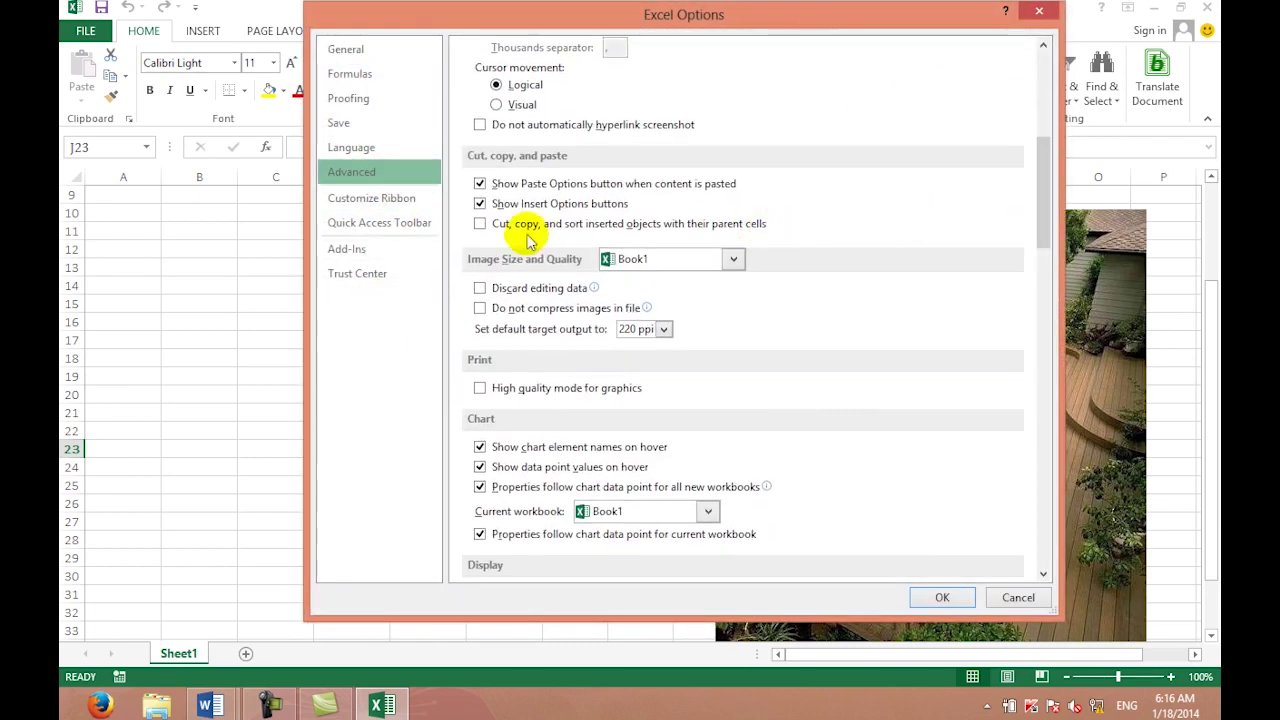
click(481, 224)
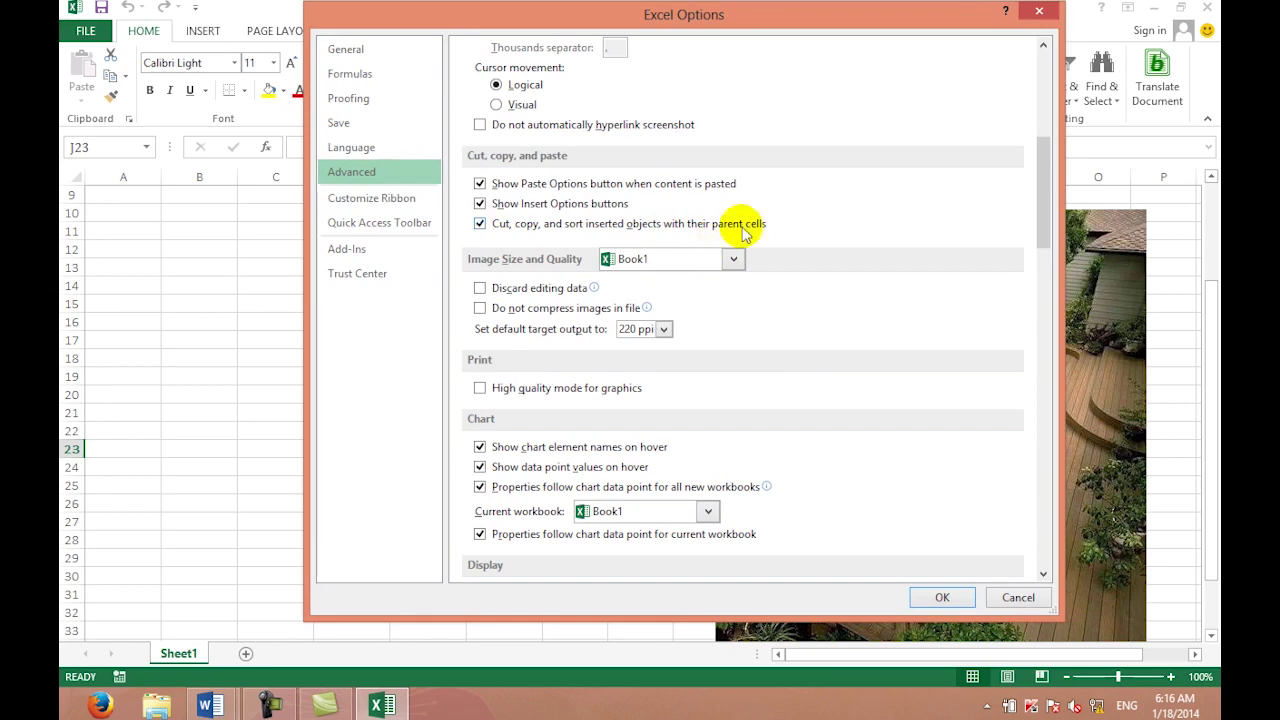
click(936, 597)
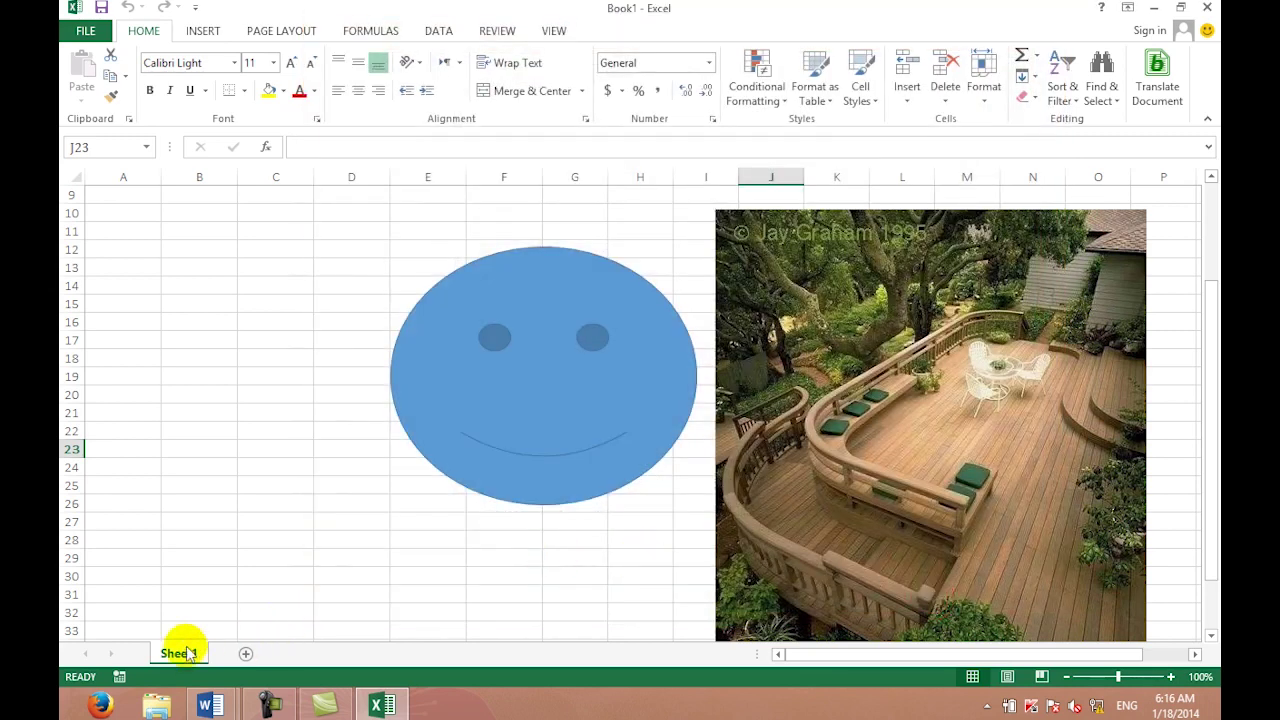
Step: Create a copy of Sheet1 through Move or Copy with Create a copy ticked
right_click(182, 652)
click(266, 496)
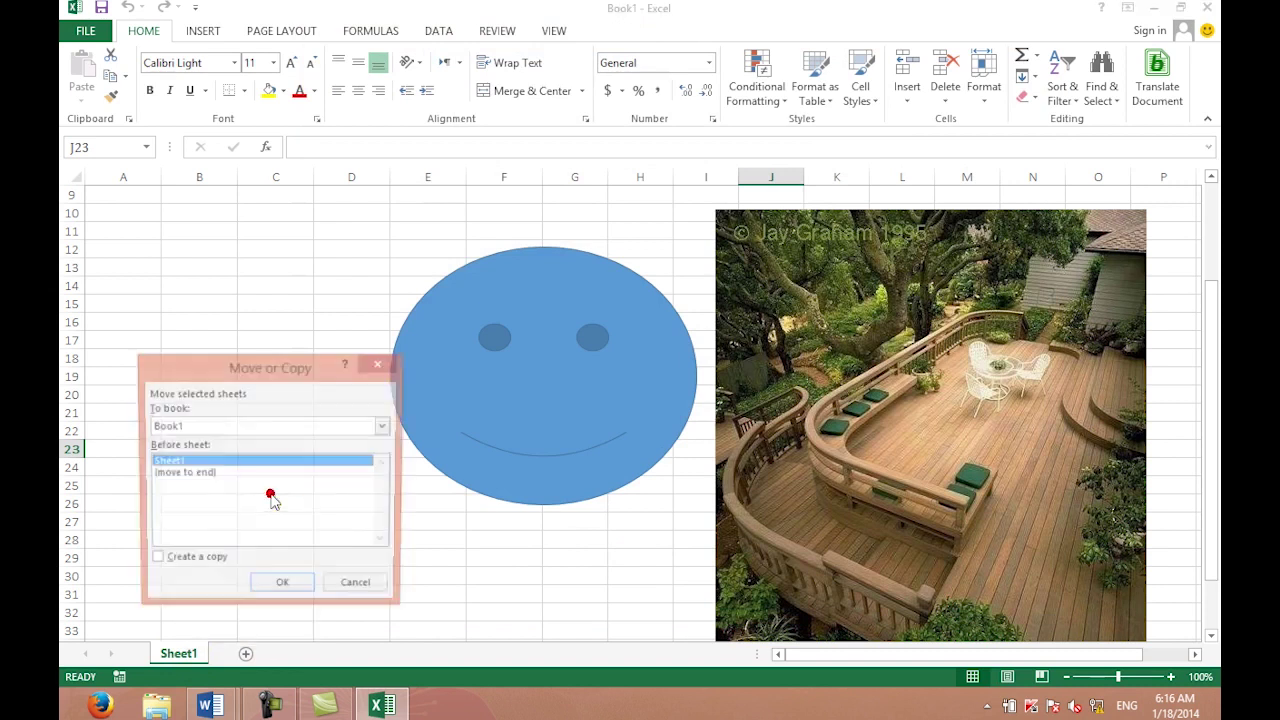
click(193, 563)
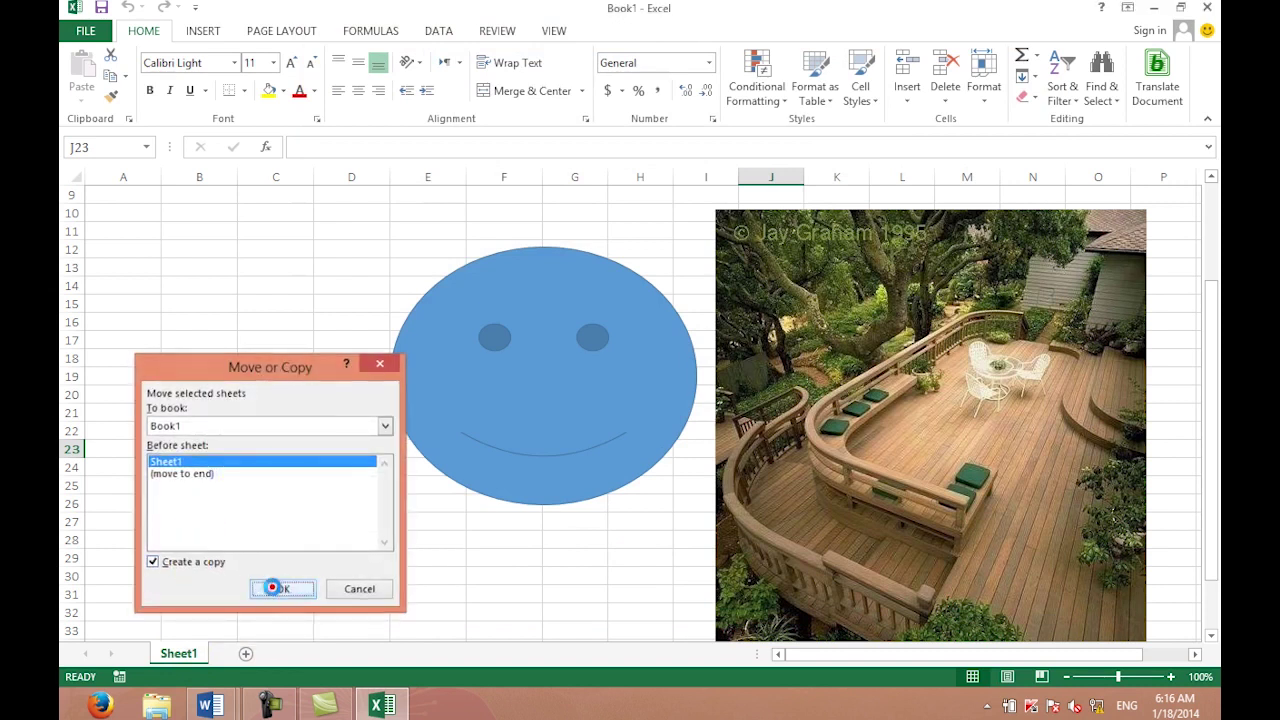
click(282, 588)
Step: Switch between Sheet1 and Sheet1 (2) to compare the copy with the original
click(197, 664)
click(258, 656)
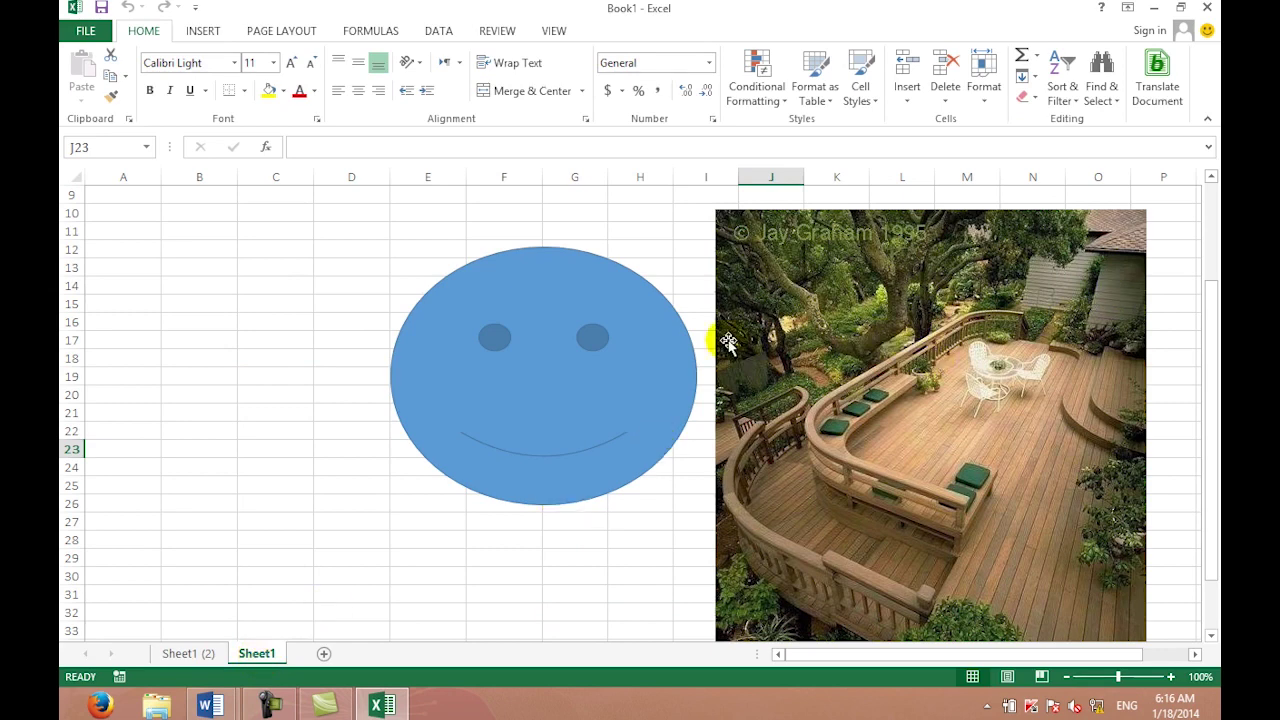
click(188, 654)
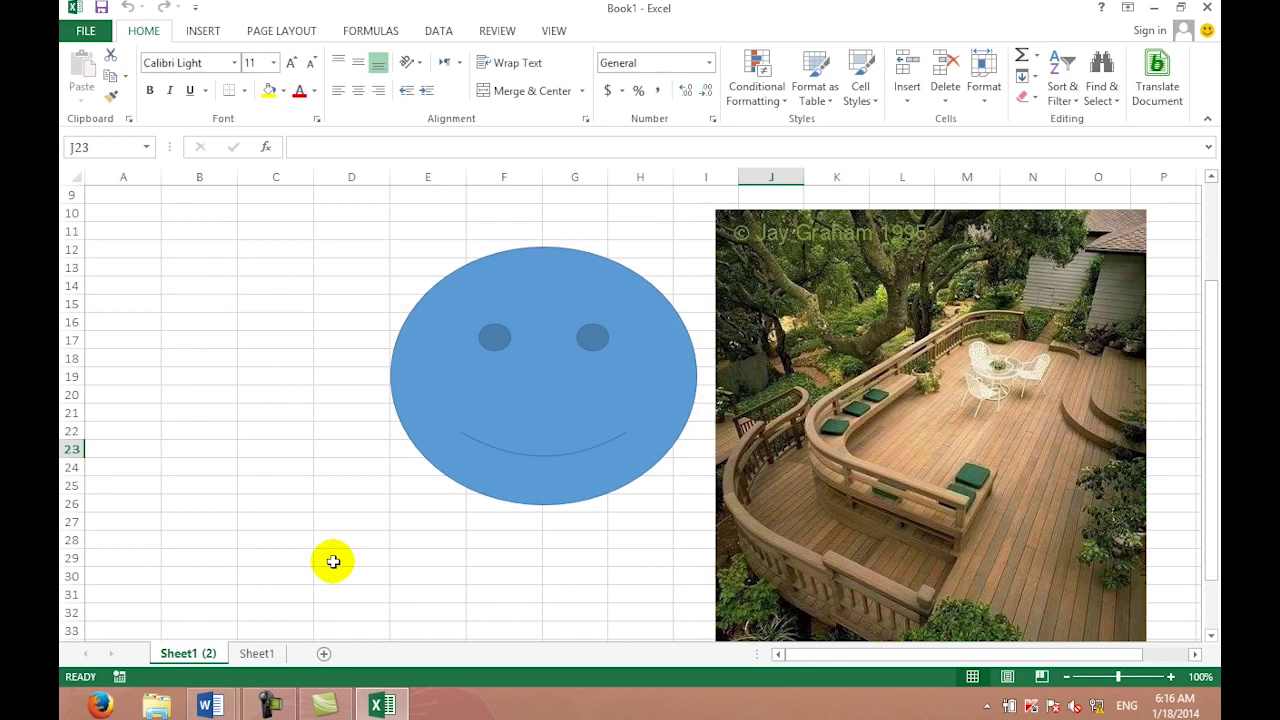
click(86, 31)
key(Escape)
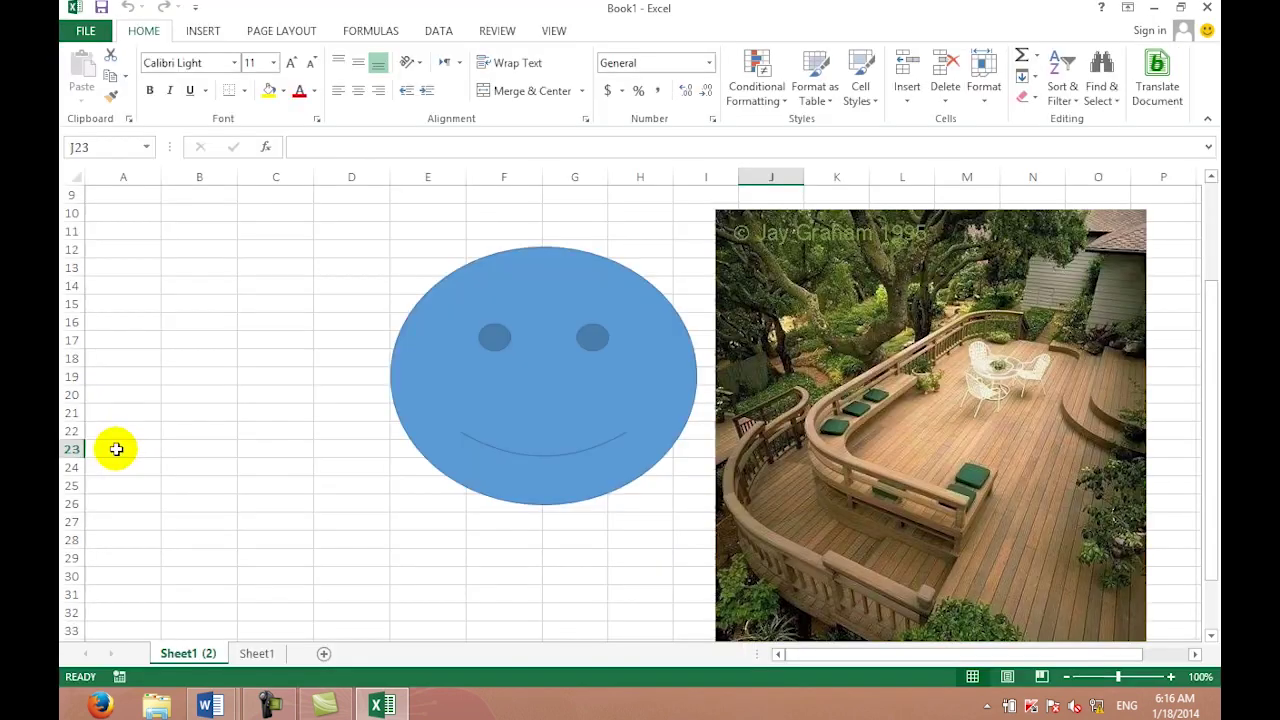
Step: Toggle 'High quality mode for graphics' on and back off in Advanced options, then click OK
click(86, 31)
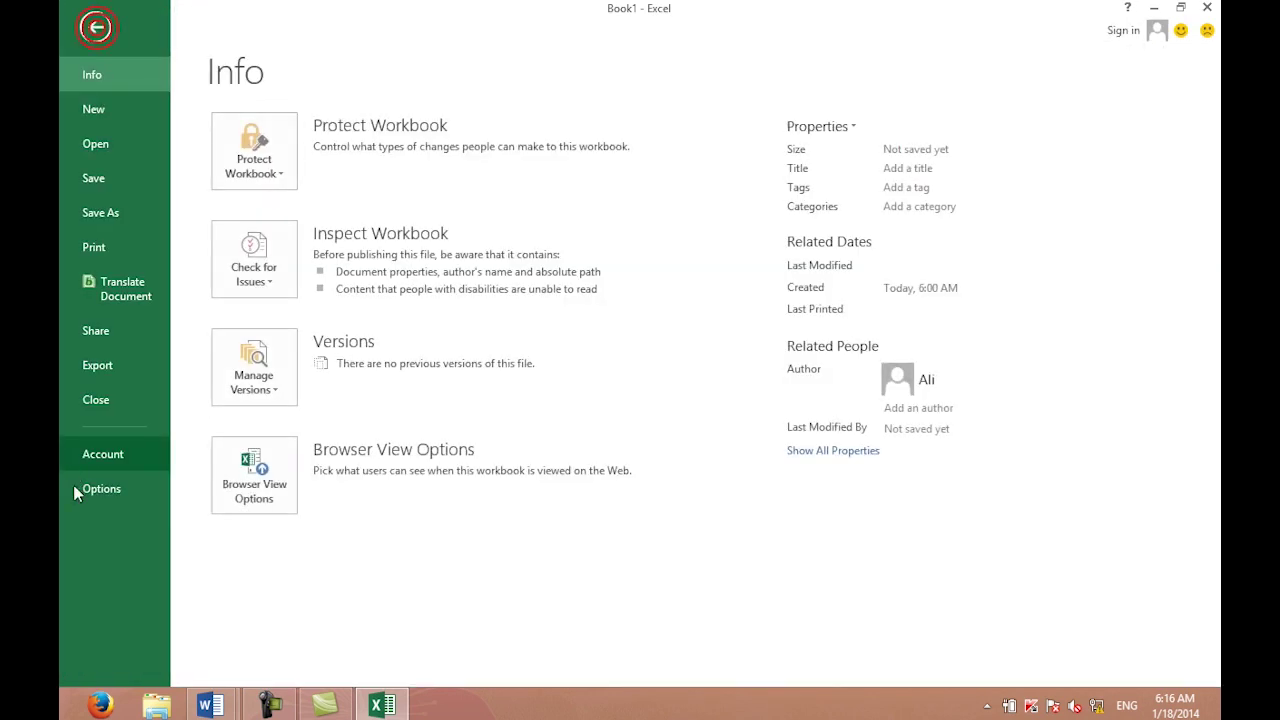
click(77, 488)
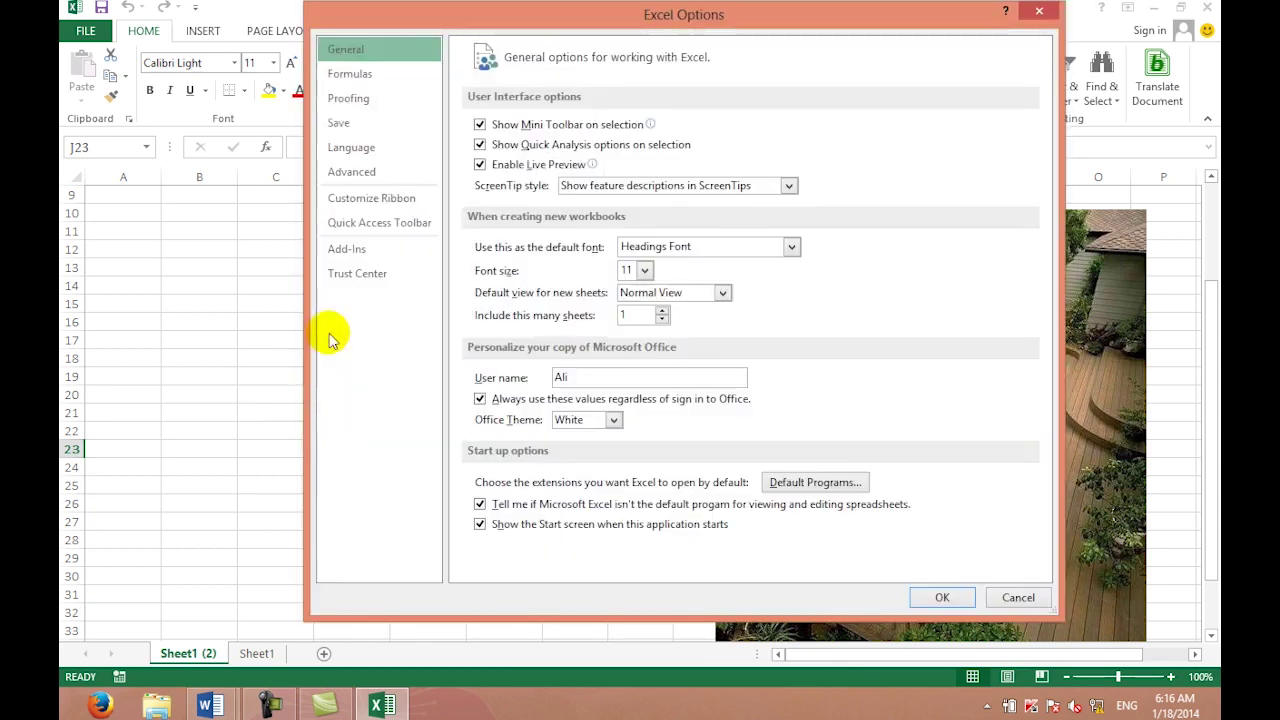
click(345, 171)
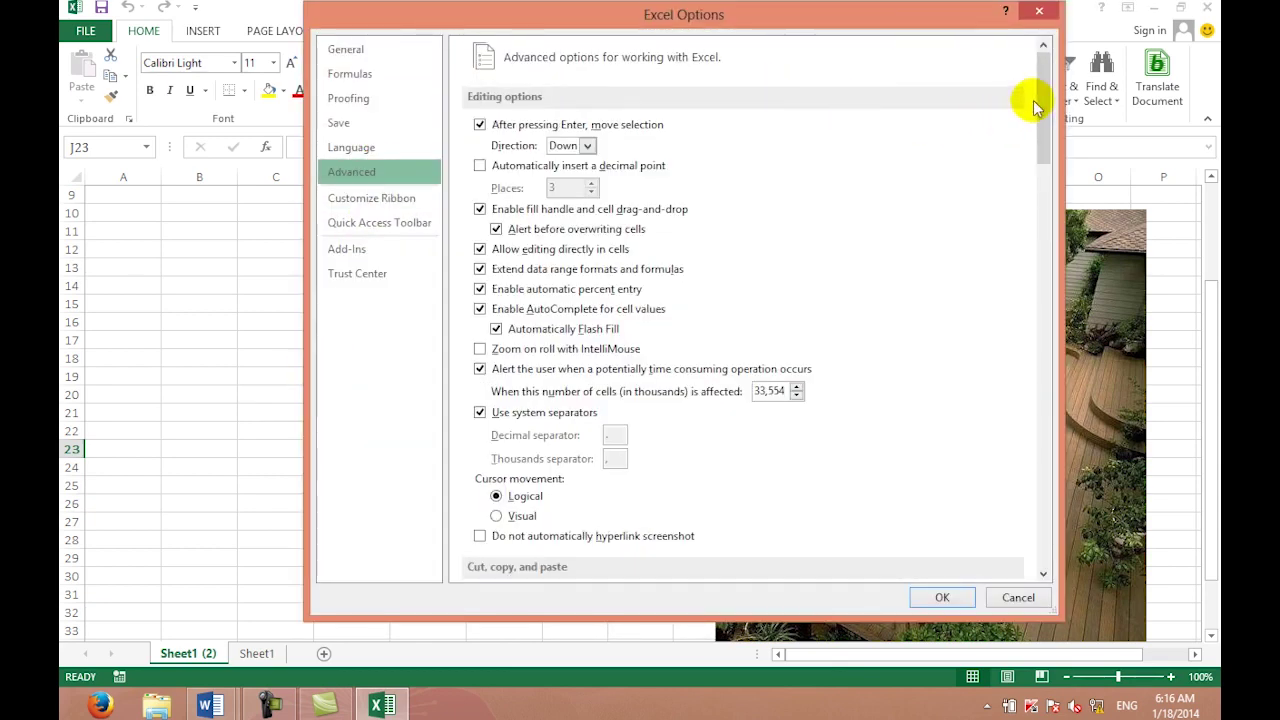
drag(1036, 108, 1043, 220)
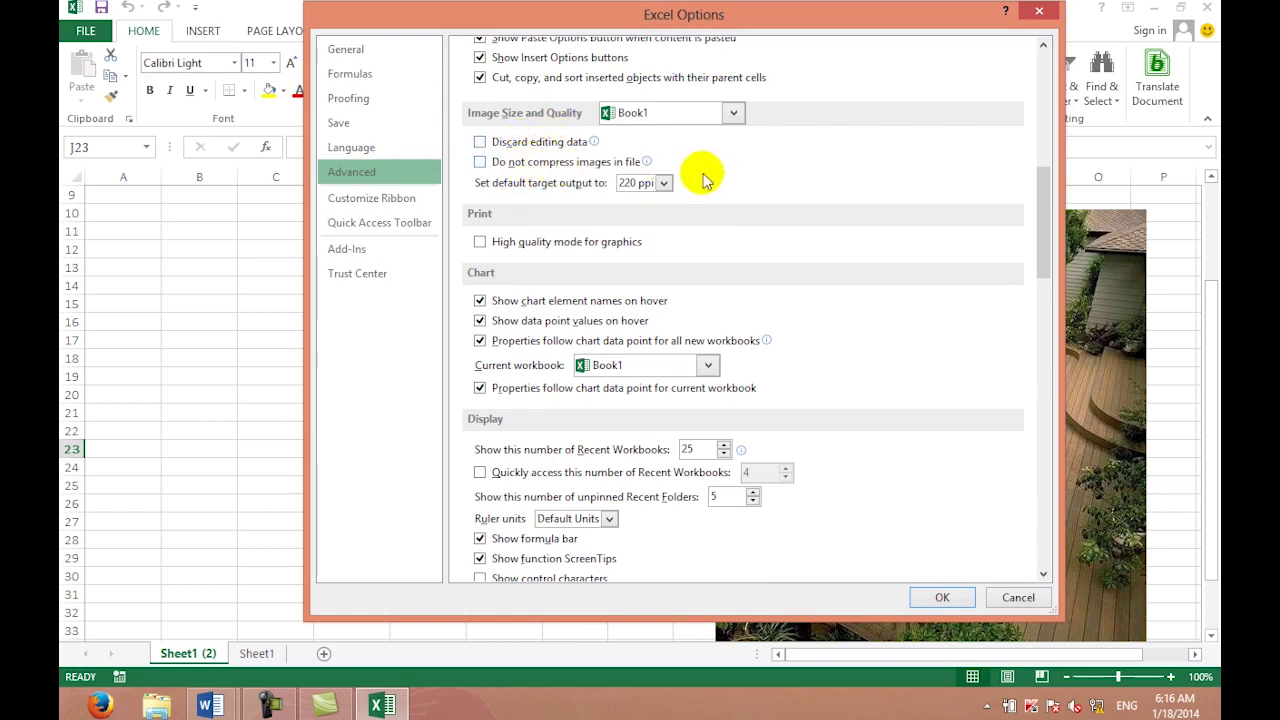
drag(1041, 220, 1043, 240)
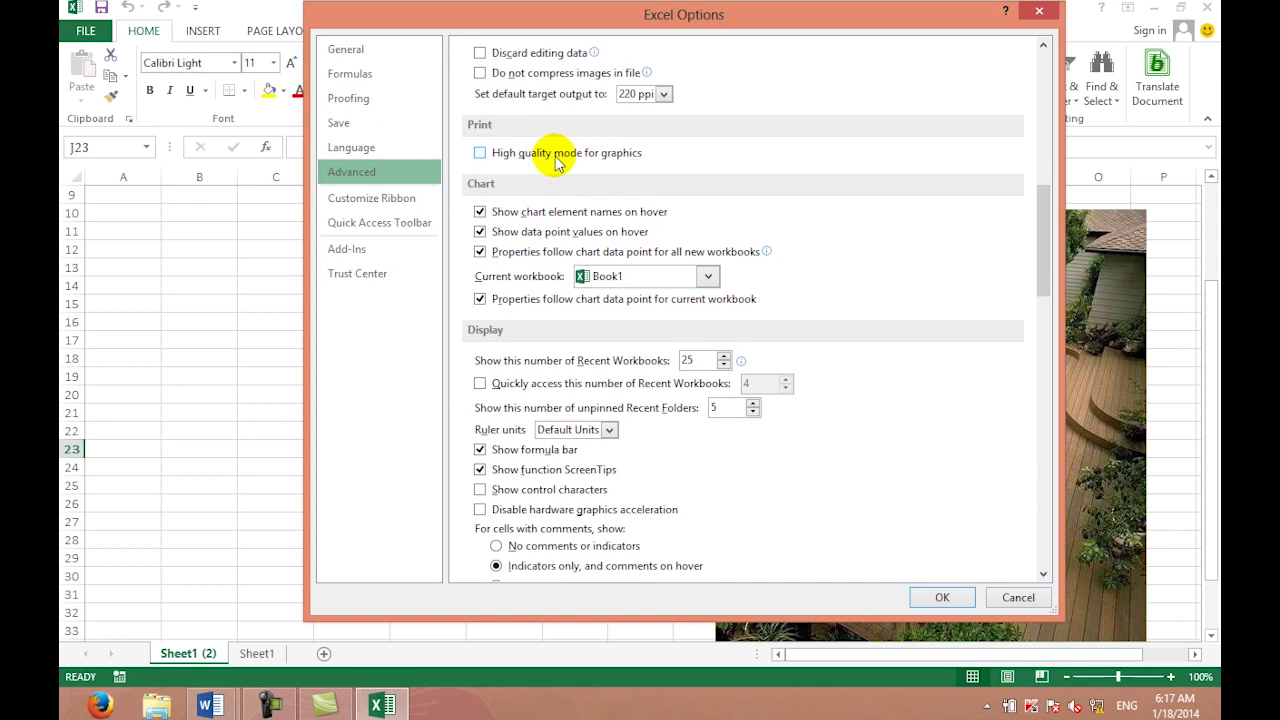
click(558, 163)
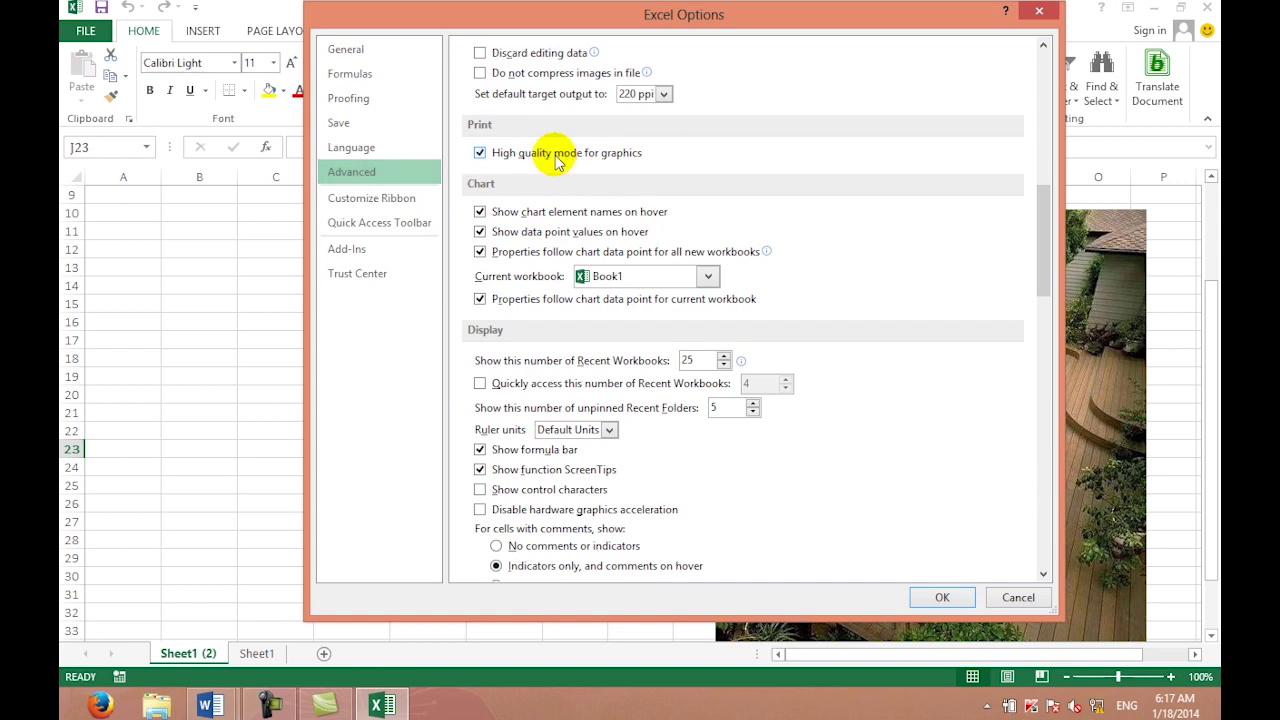
click(558, 163)
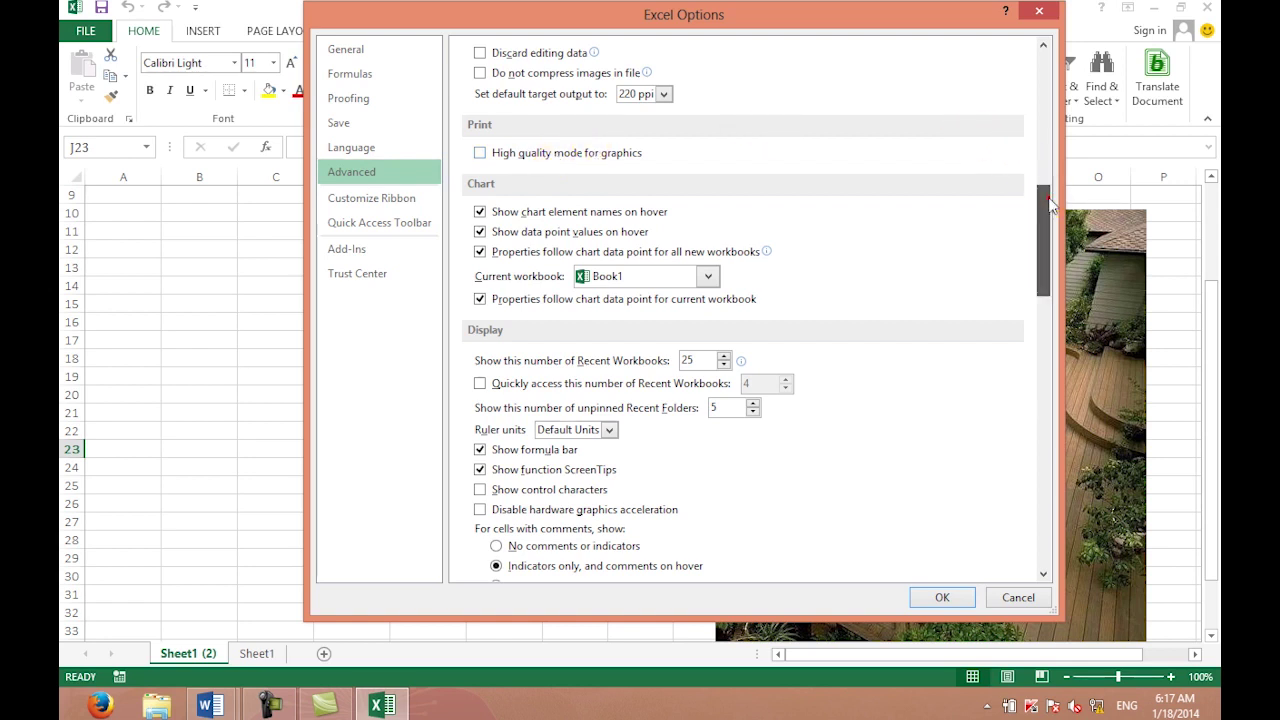
drag(1050, 203, 1046, 222)
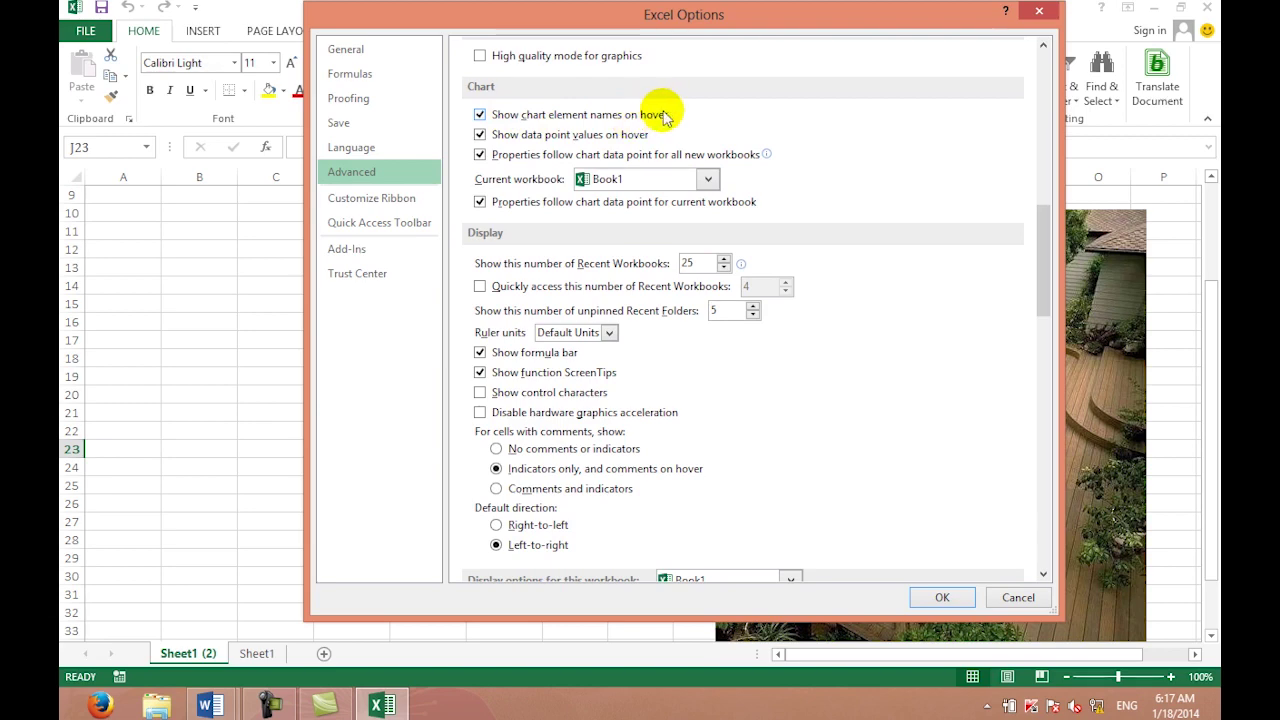
click(930, 595)
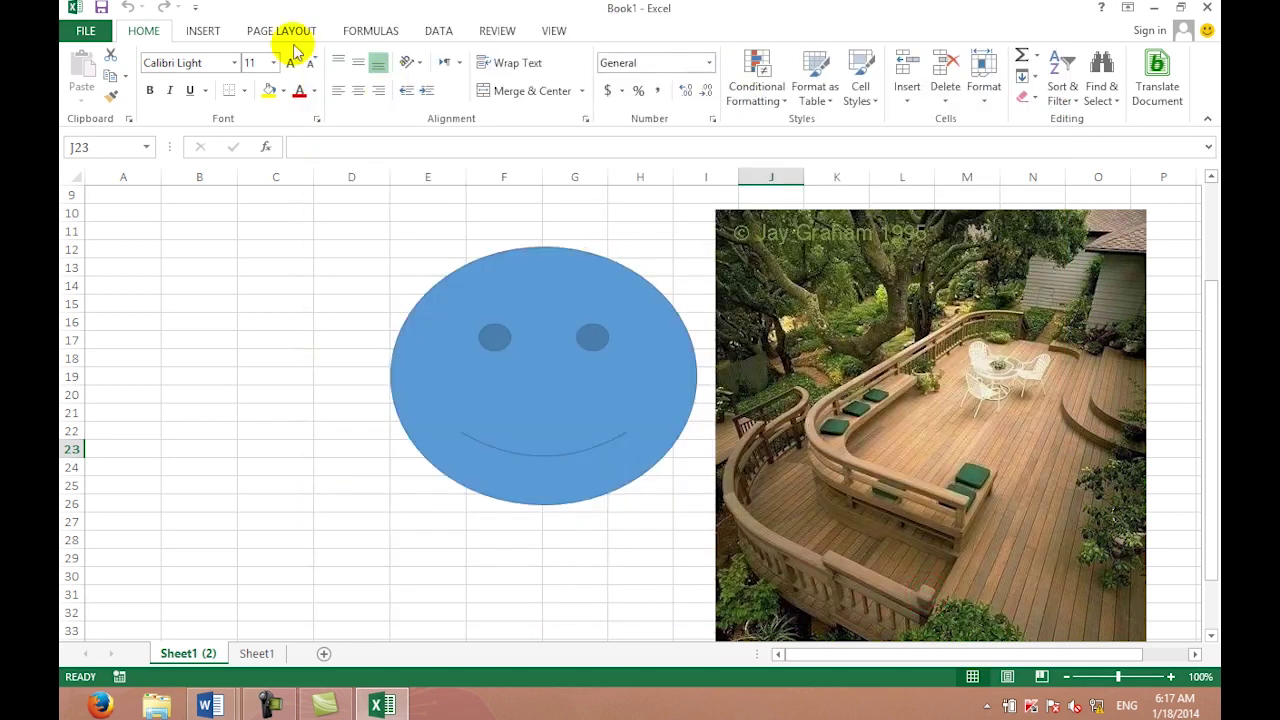
Step: Dismiss the Recommended Charts data warning and insert an empty 2-D Pie chart
click(200, 30)
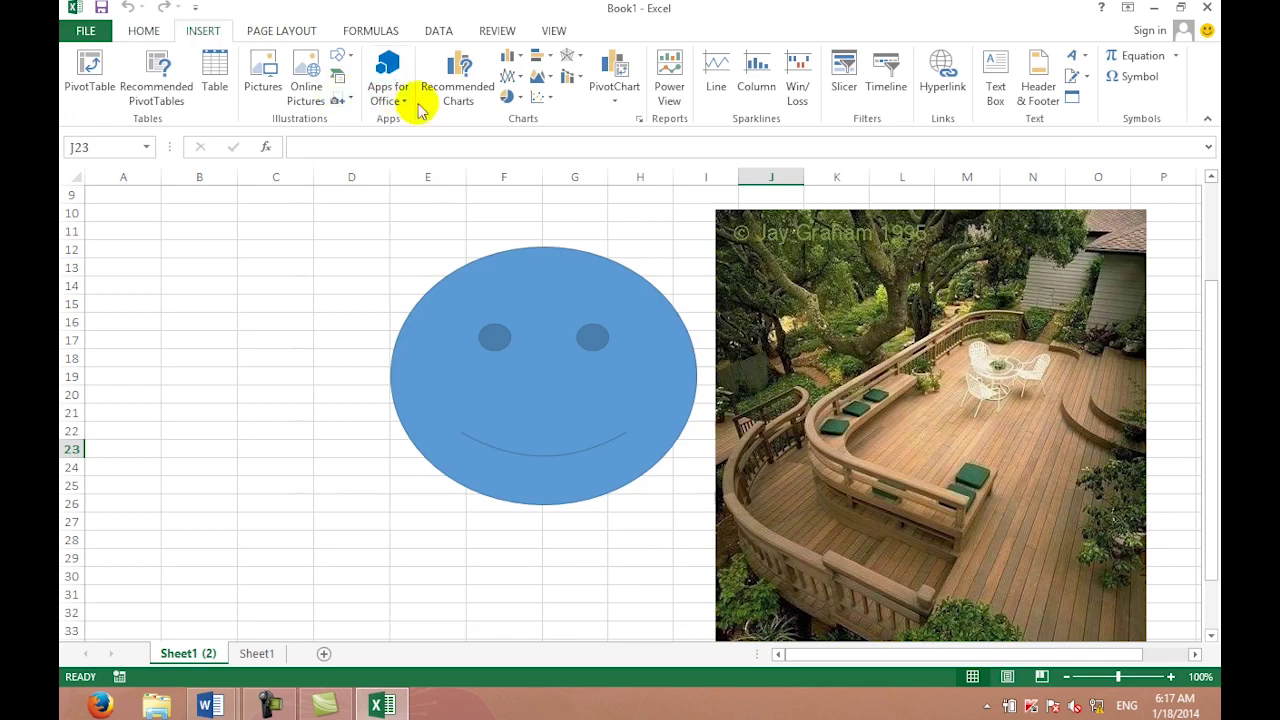
click(450, 86)
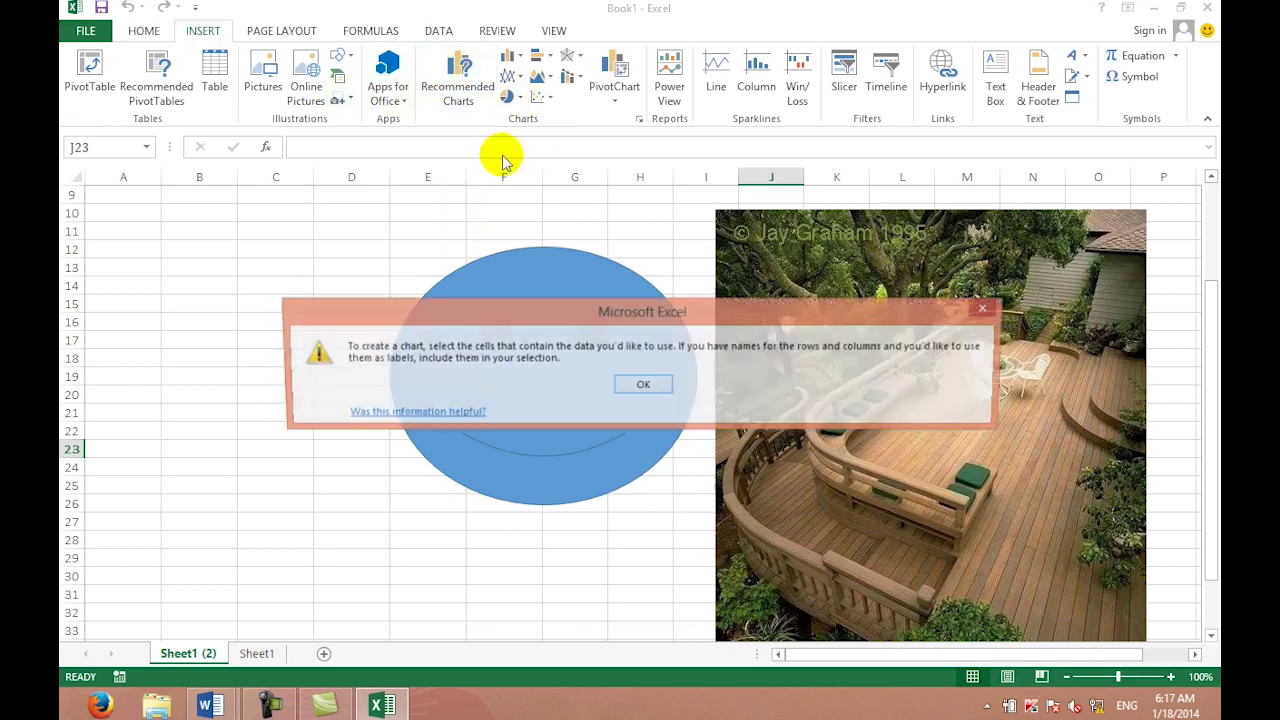
click(648, 385)
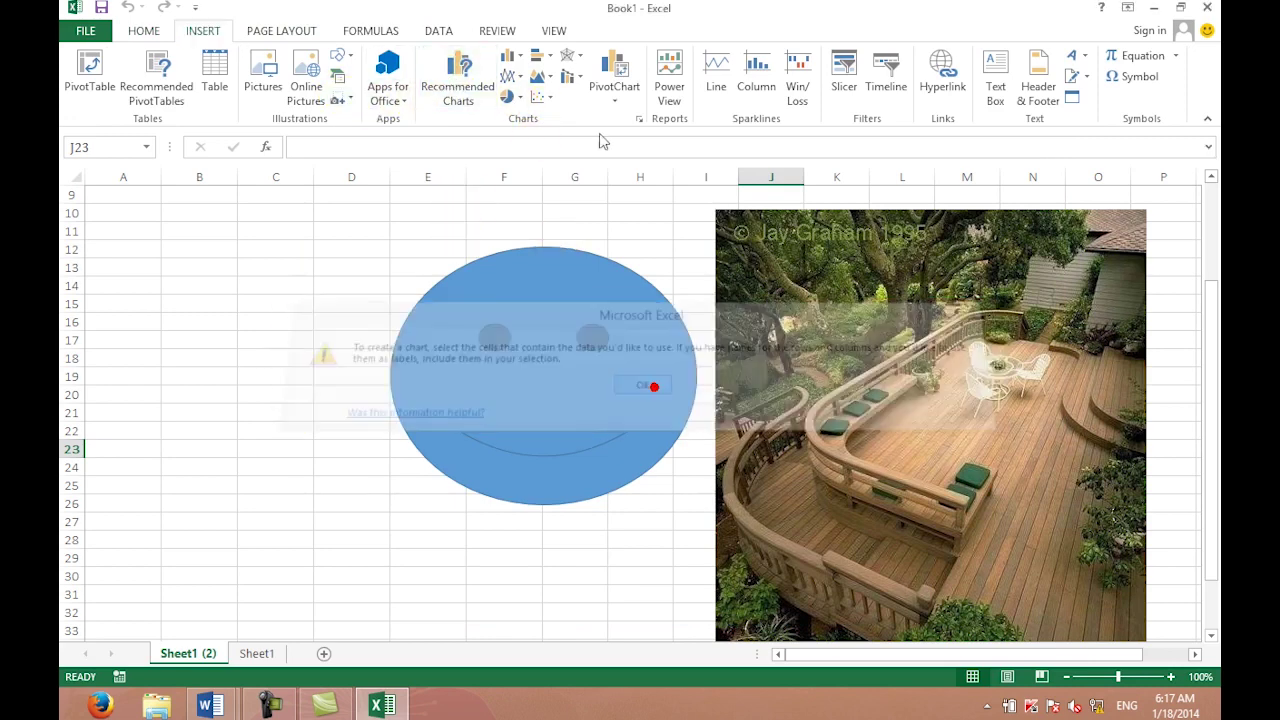
click(510, 97)
click(525, 153)
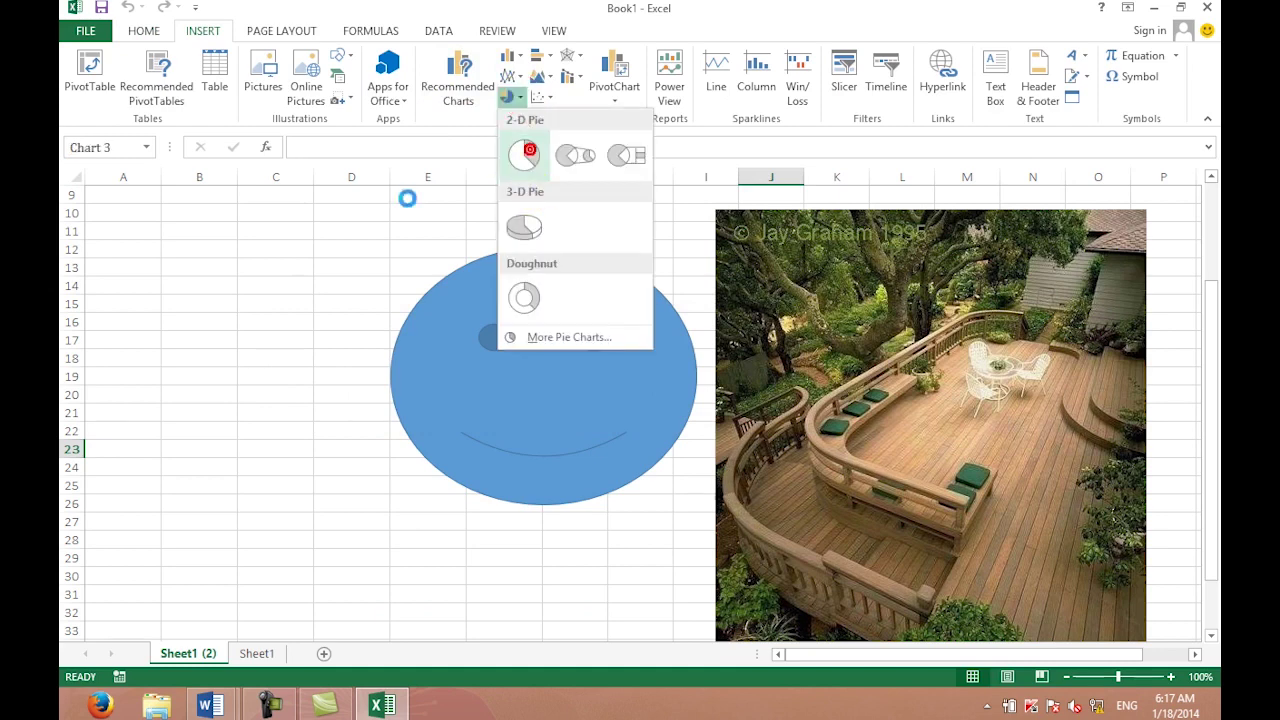
Step: Drag the empty pie chart up and left over the smiley shape
click(300, 248)
click(497, 338)
mouse_move(497, 338)
mouse_down()
mouse_move(389, 260)
mouse_move(404, 319)
mouse_up()
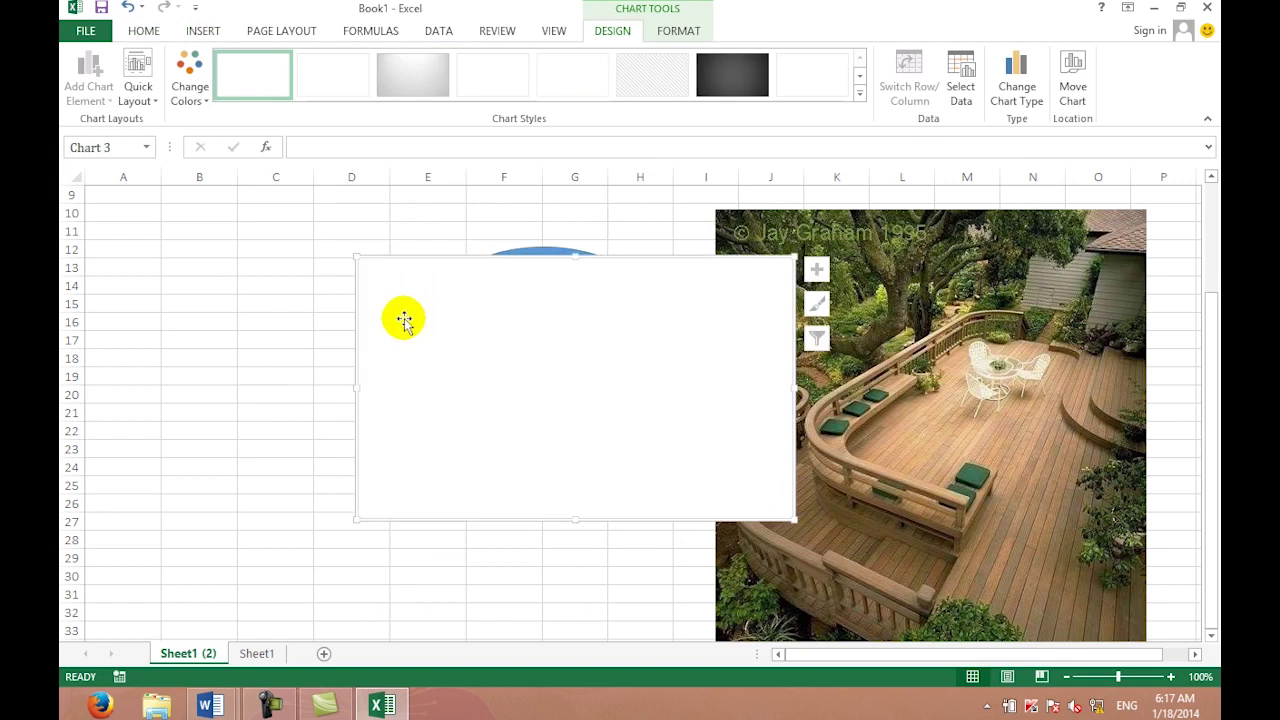
drag(594, 377, 566, 354)
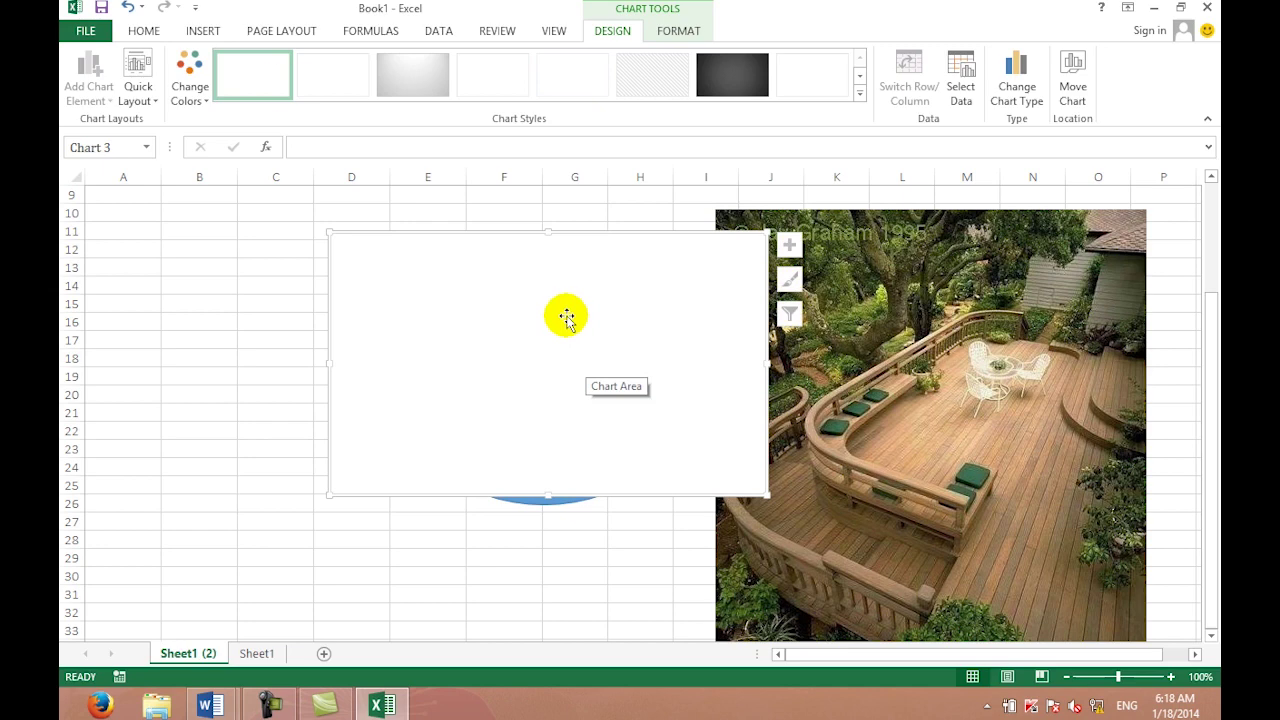
click(85, 31)
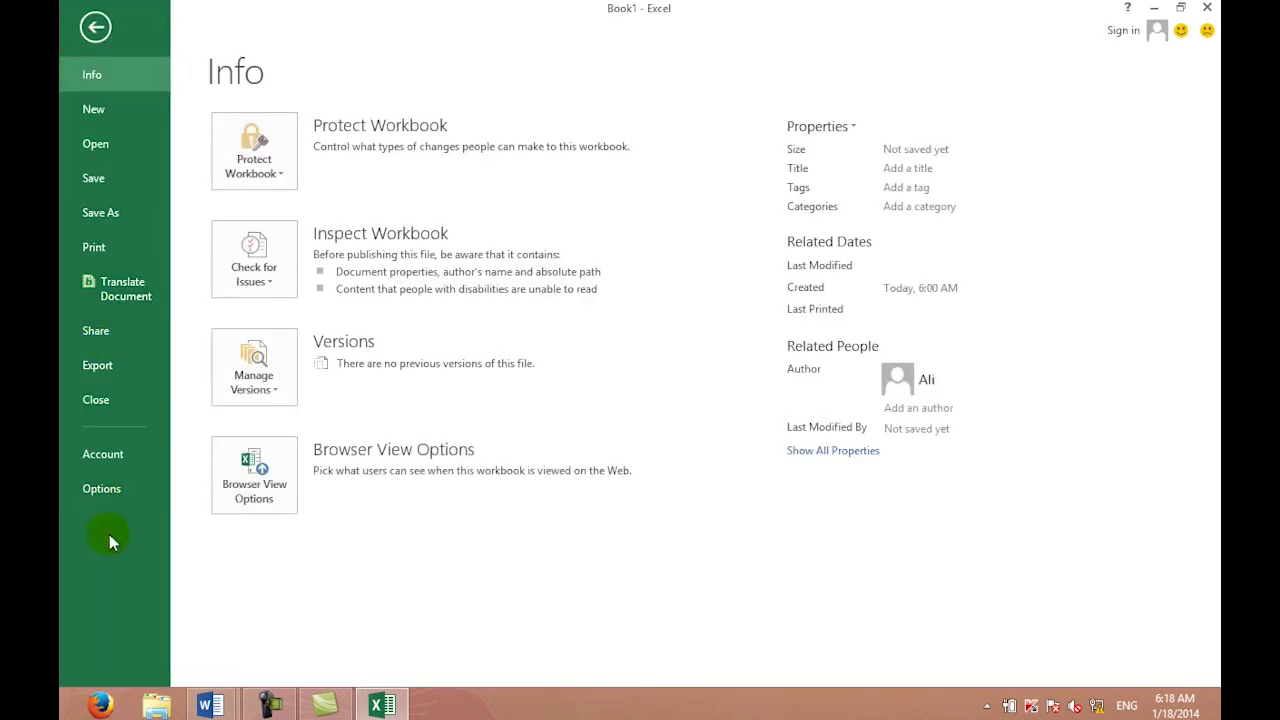
Step: Scroll Advanced options to the Chart settings and choose which workbook they apply to
click(104, 487)
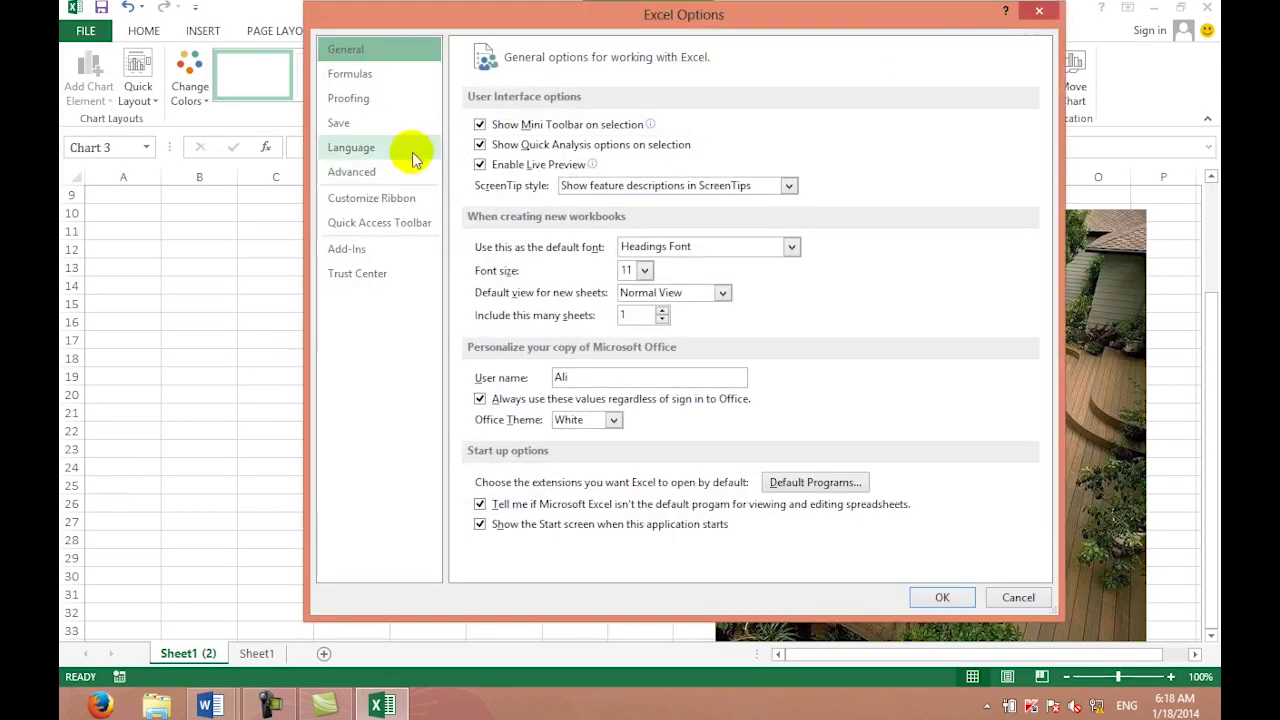
click(400, 171)
scroll(1043, 200, down, 1)
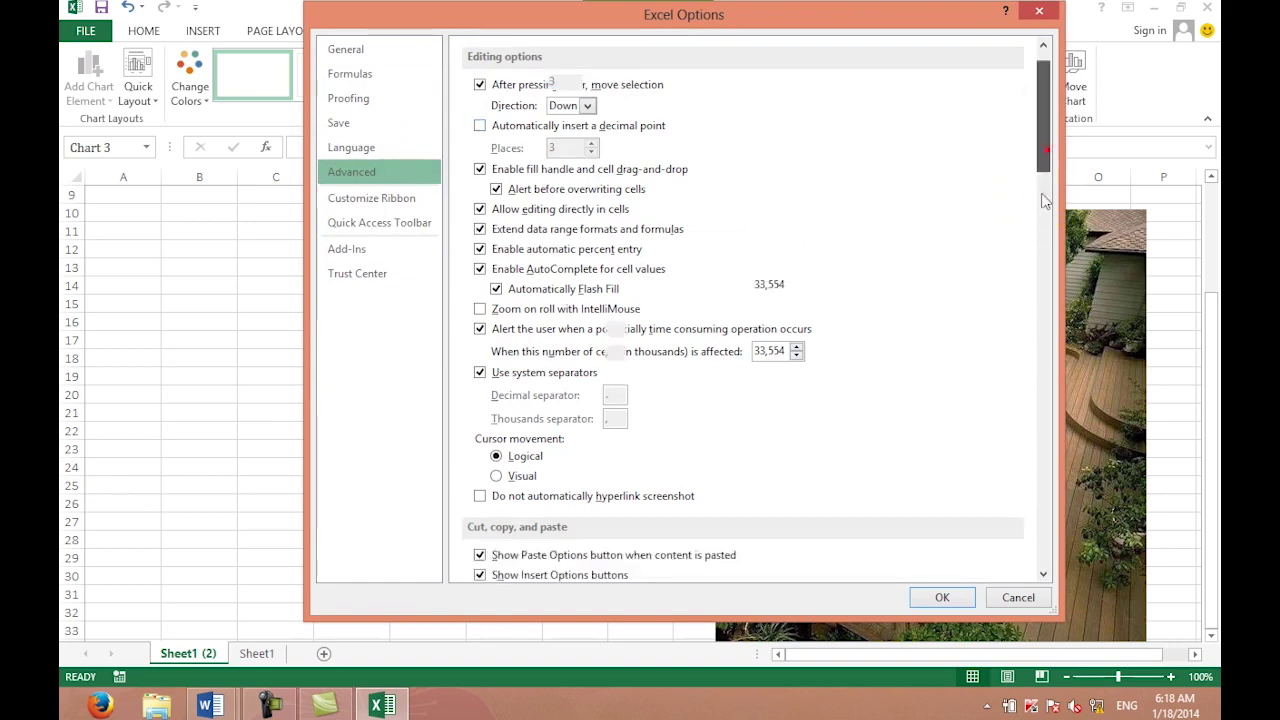
scroll(1043, 200, down, 5)
scroll(1043, 225, down, 1)
scroll(1043, 250, down, 2)
drag(1043, 265, 1043, 295)
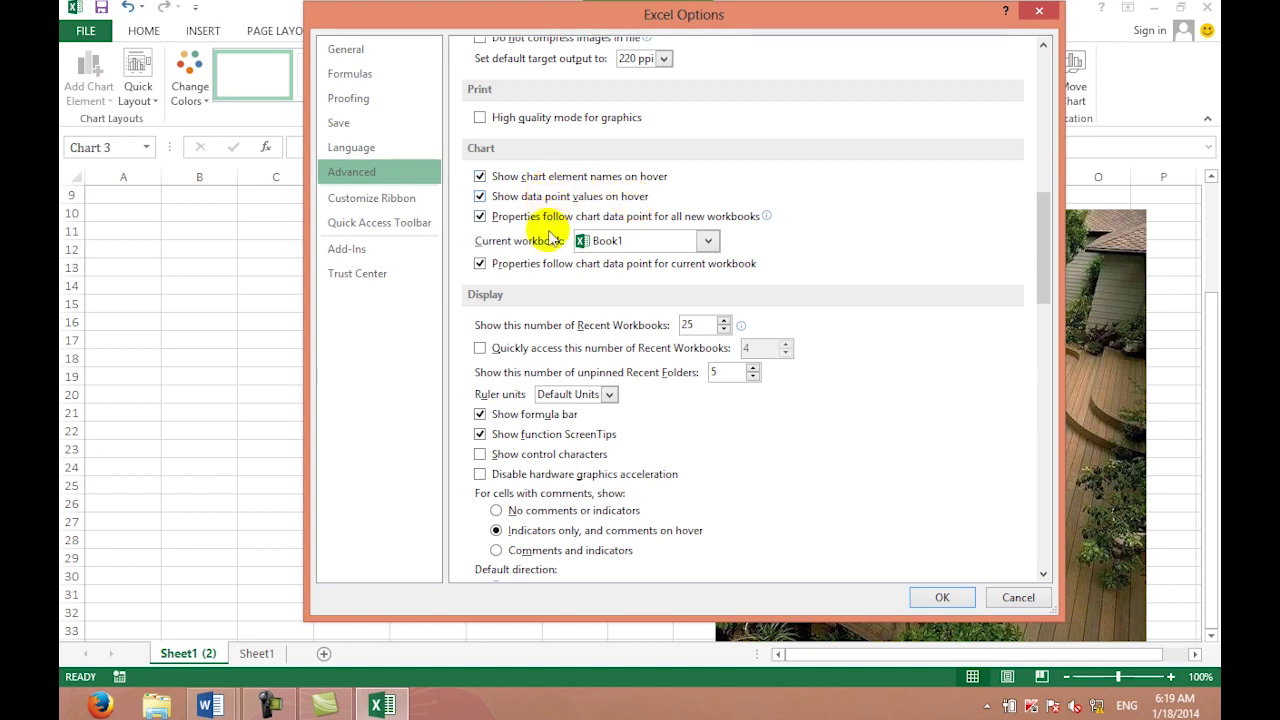
click(598, 238)
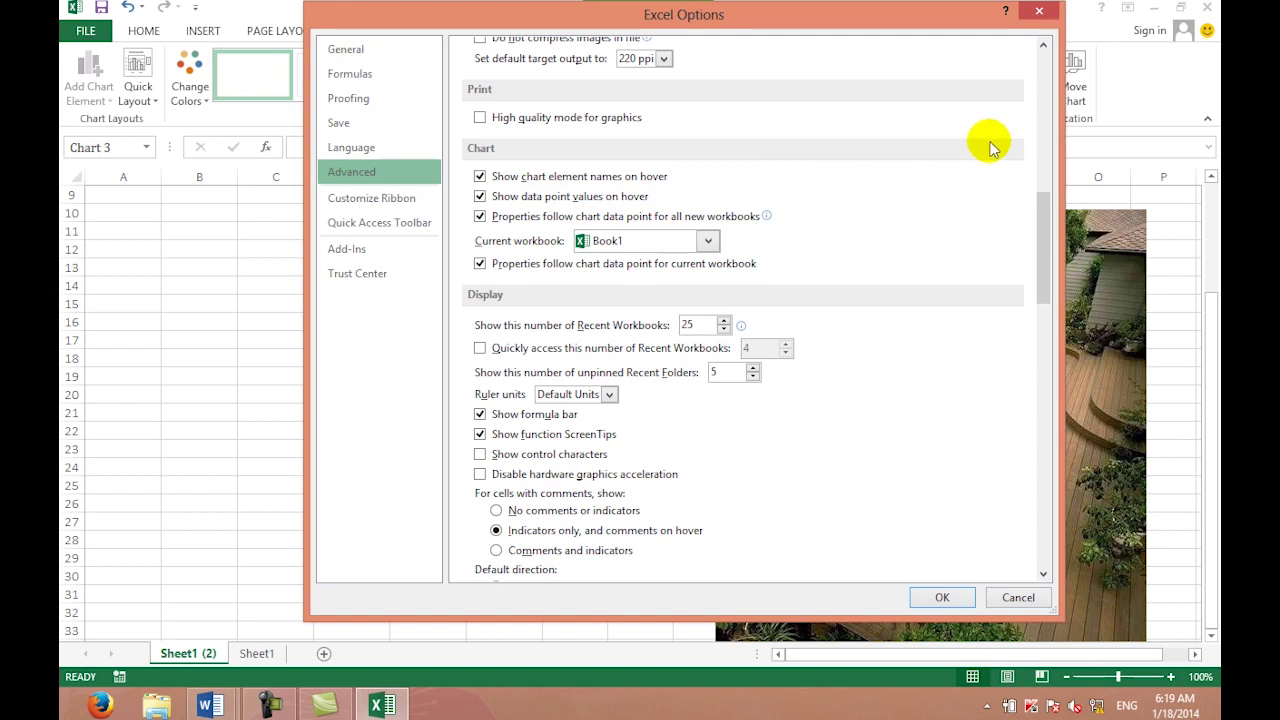
Step: Close the options with OK, then exit Excel choosing Don't Save for Book1
scroll(1040, 270, down, 2)
scroll(1040, 262, down, 1)
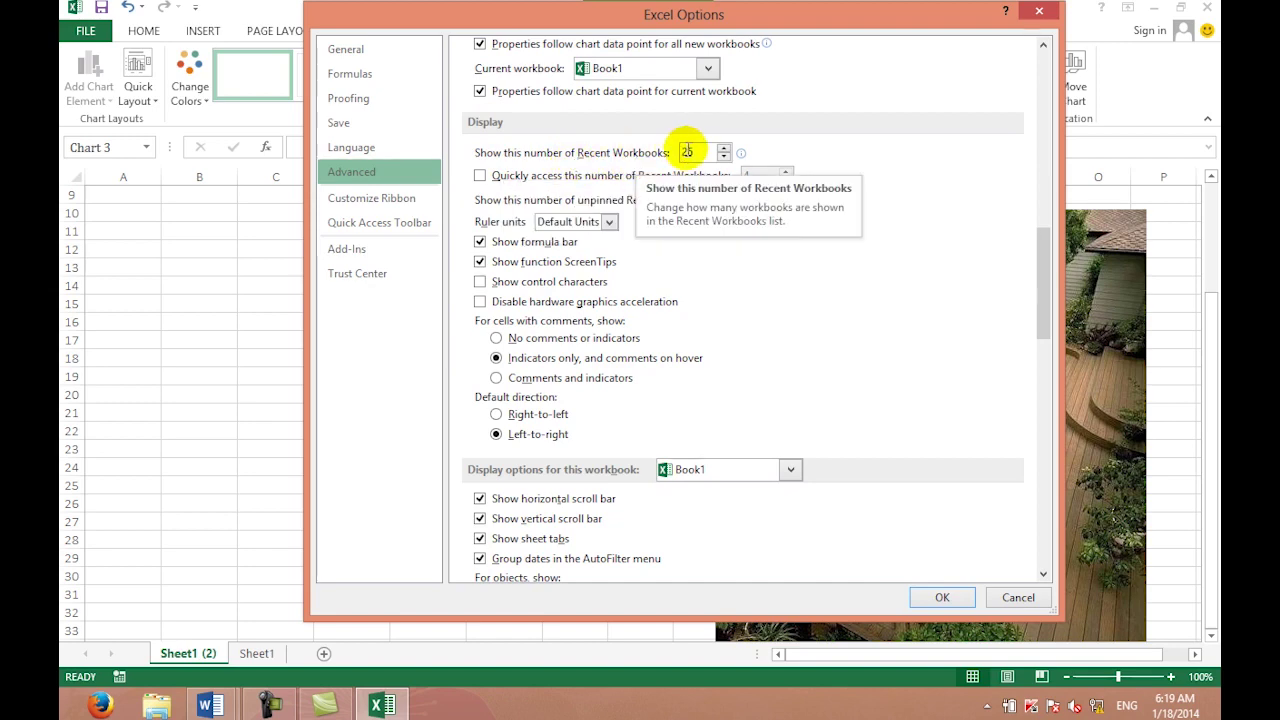
click(918, 598)
click(1207, 7)
click(643, 370)
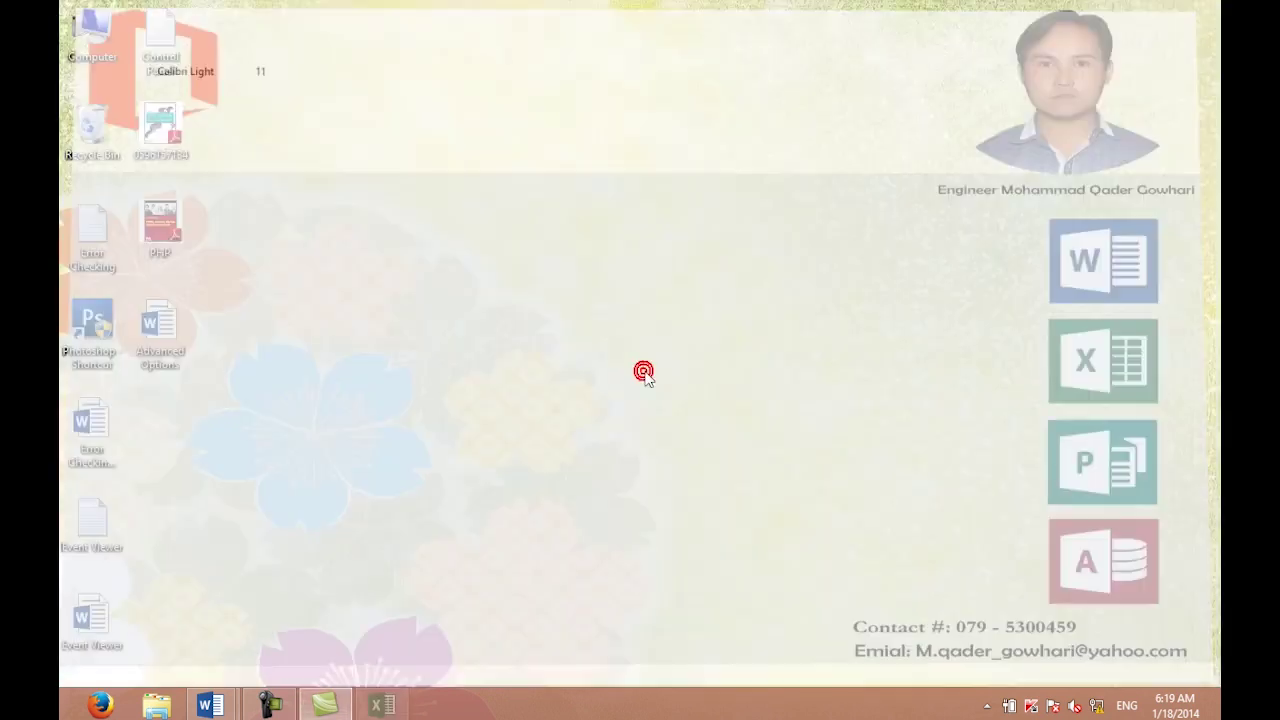
Step: Relaunch Excel from Run with 'excel', start a blank workbook, and bring up Excel Options
key(super+r)
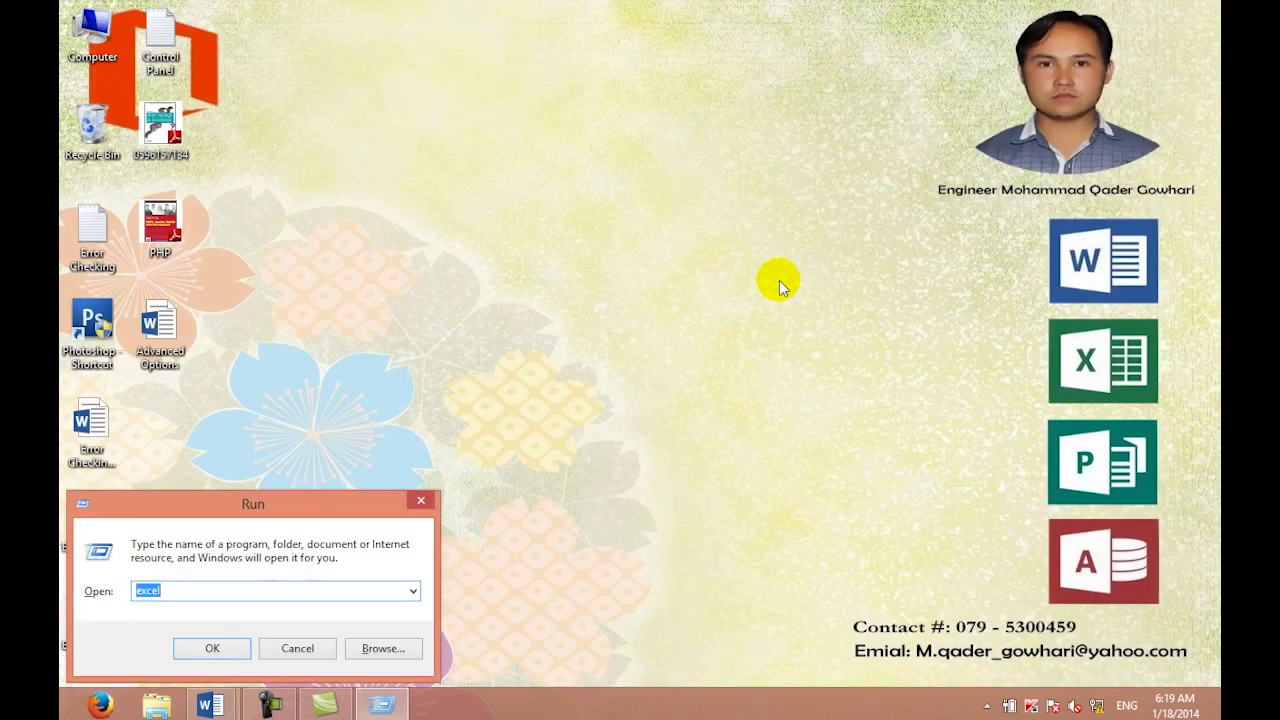
text(e)
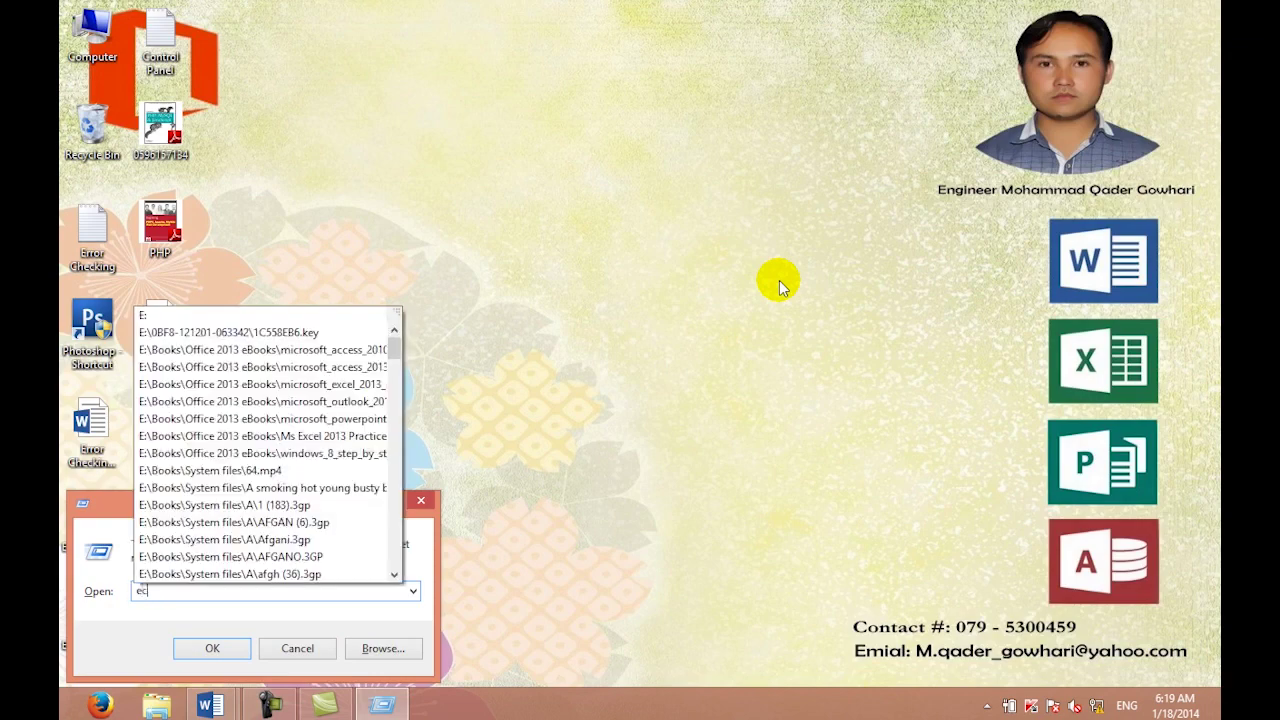
text(xcel)
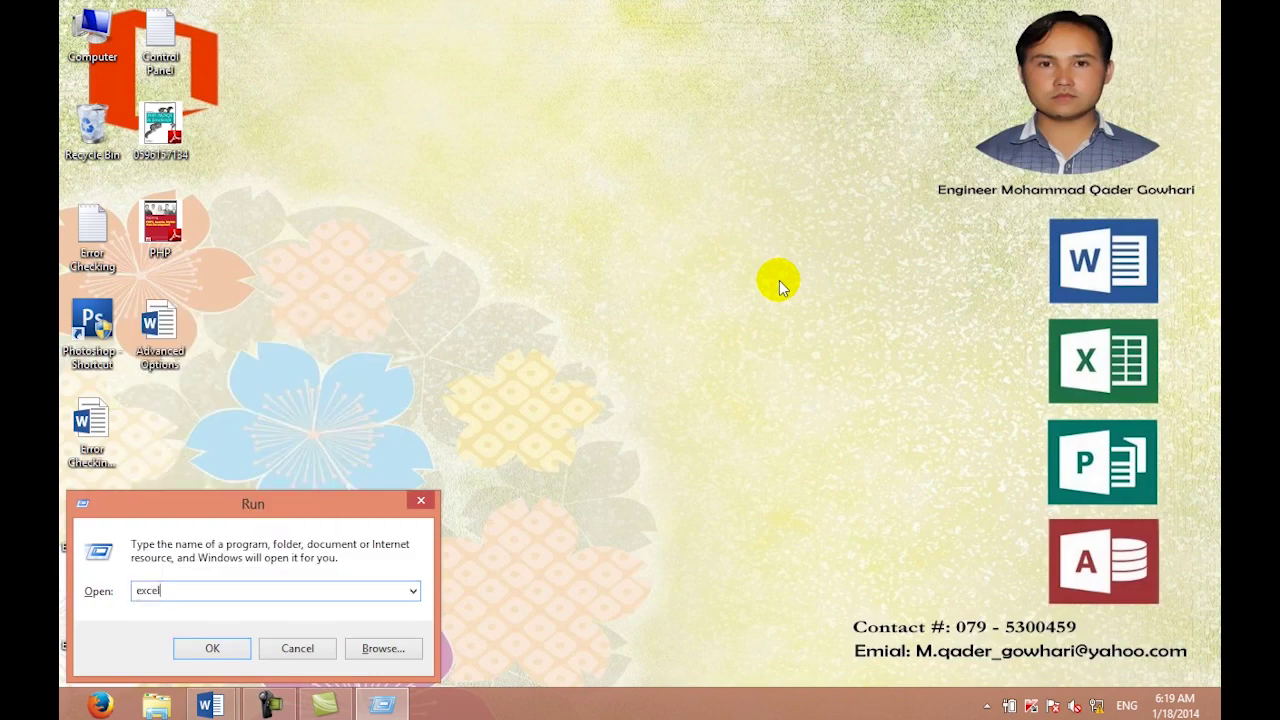
key(Return)
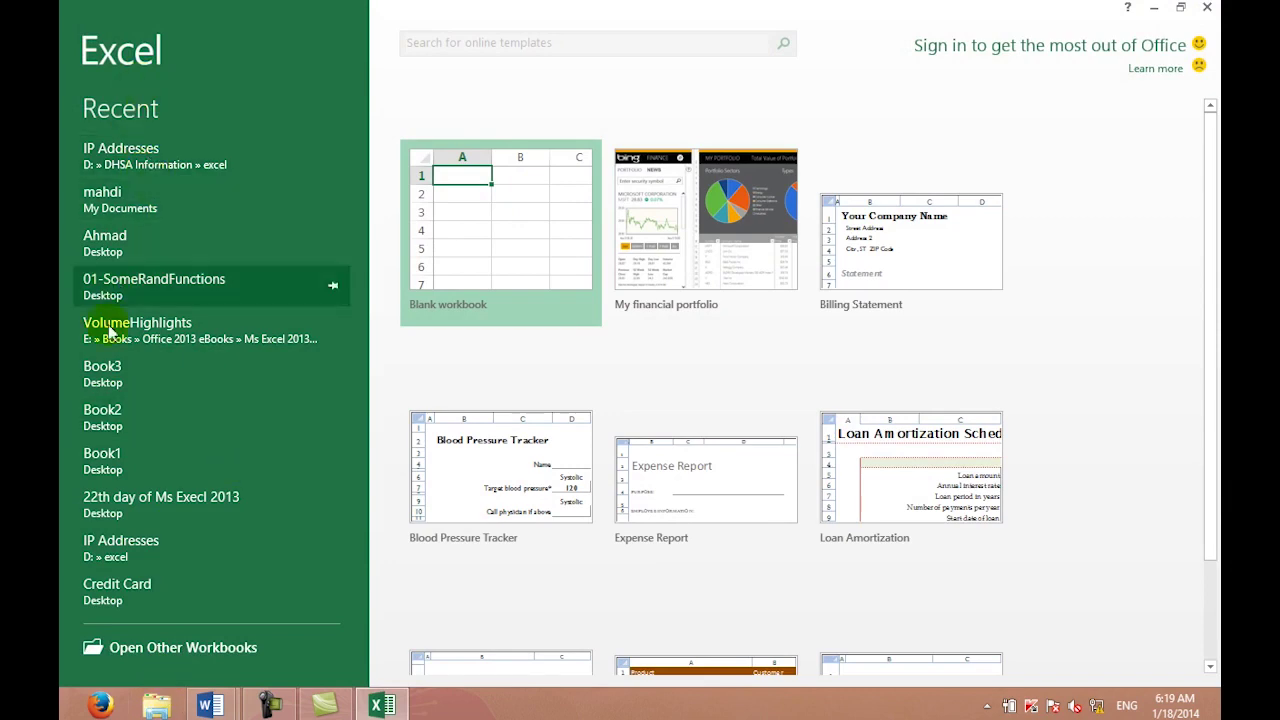
click(491, 171)
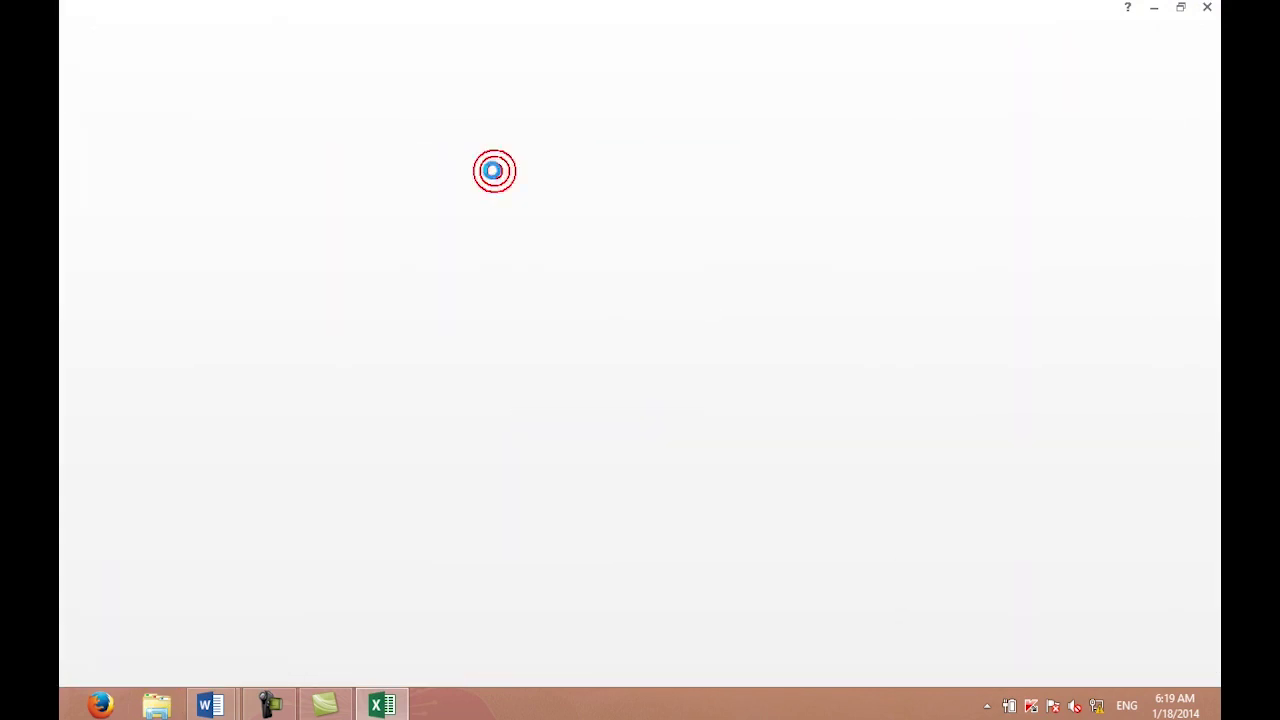
click(85, 30)
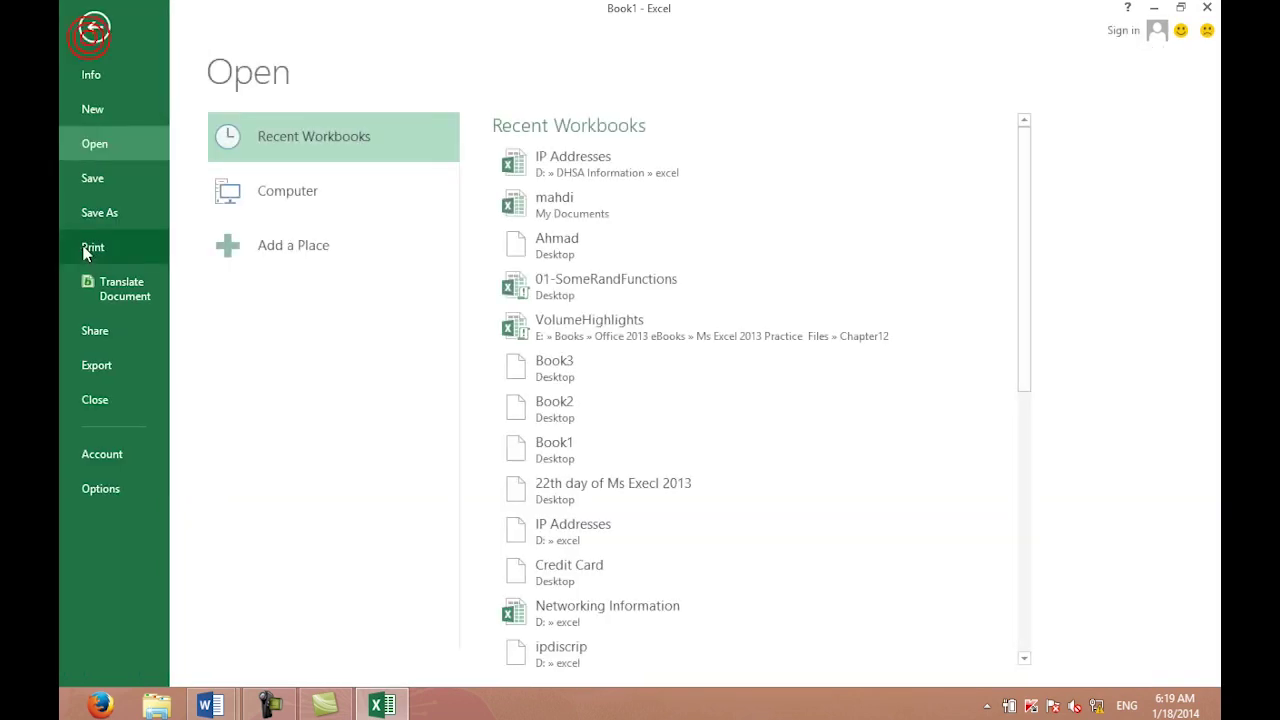
click(104, 490)
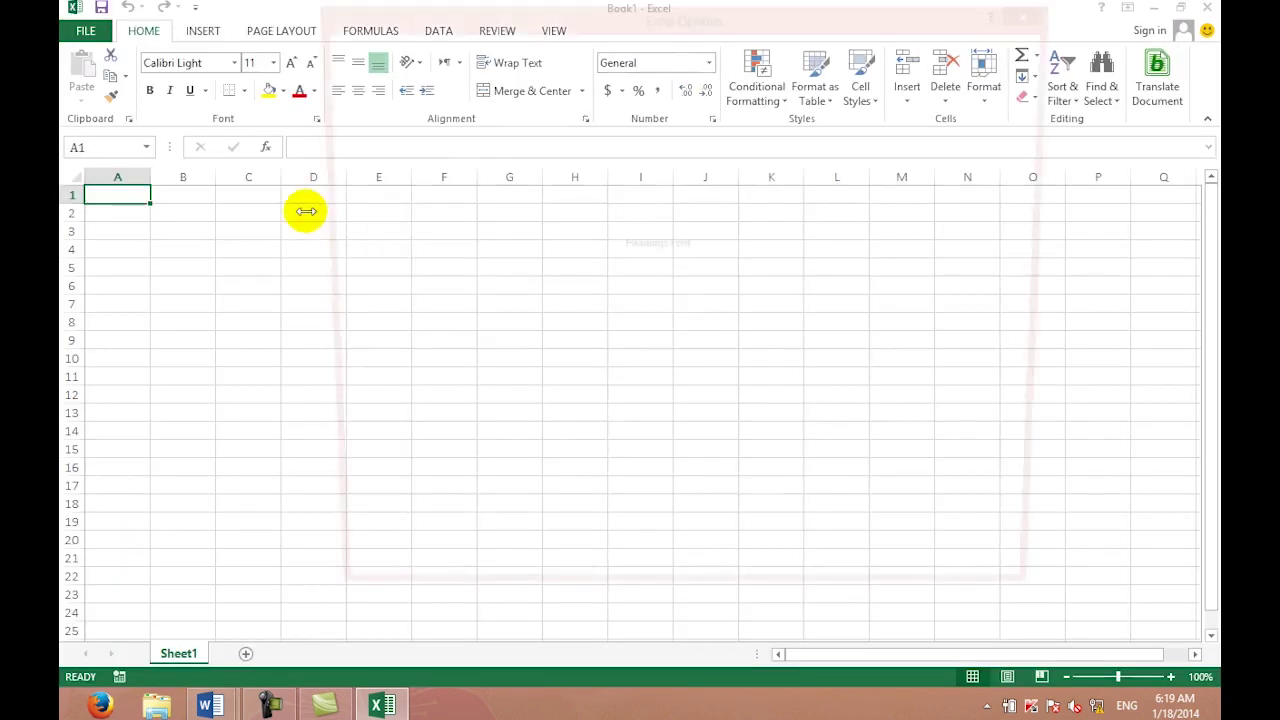
Step: On the Advanced page, set Show this number of Recent Workbooks to 25
click(352, 176)
drag(1043, 90, 1040, 261)
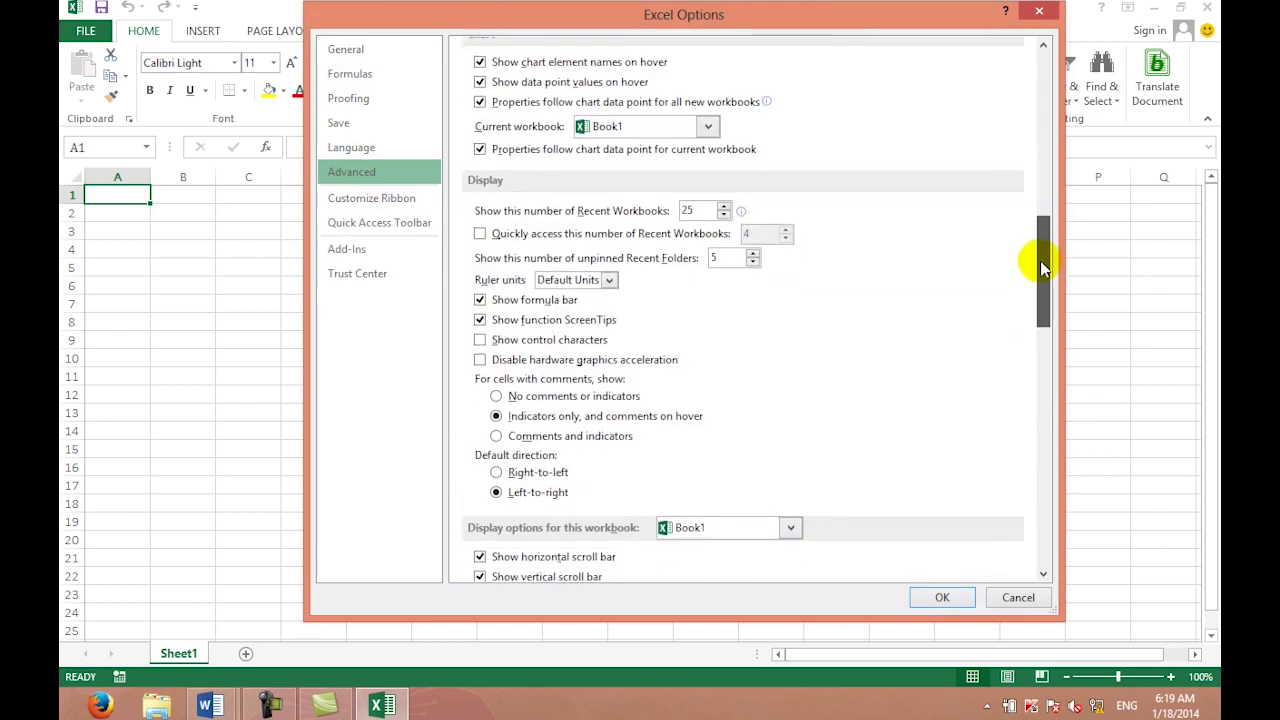
click(690, 210)
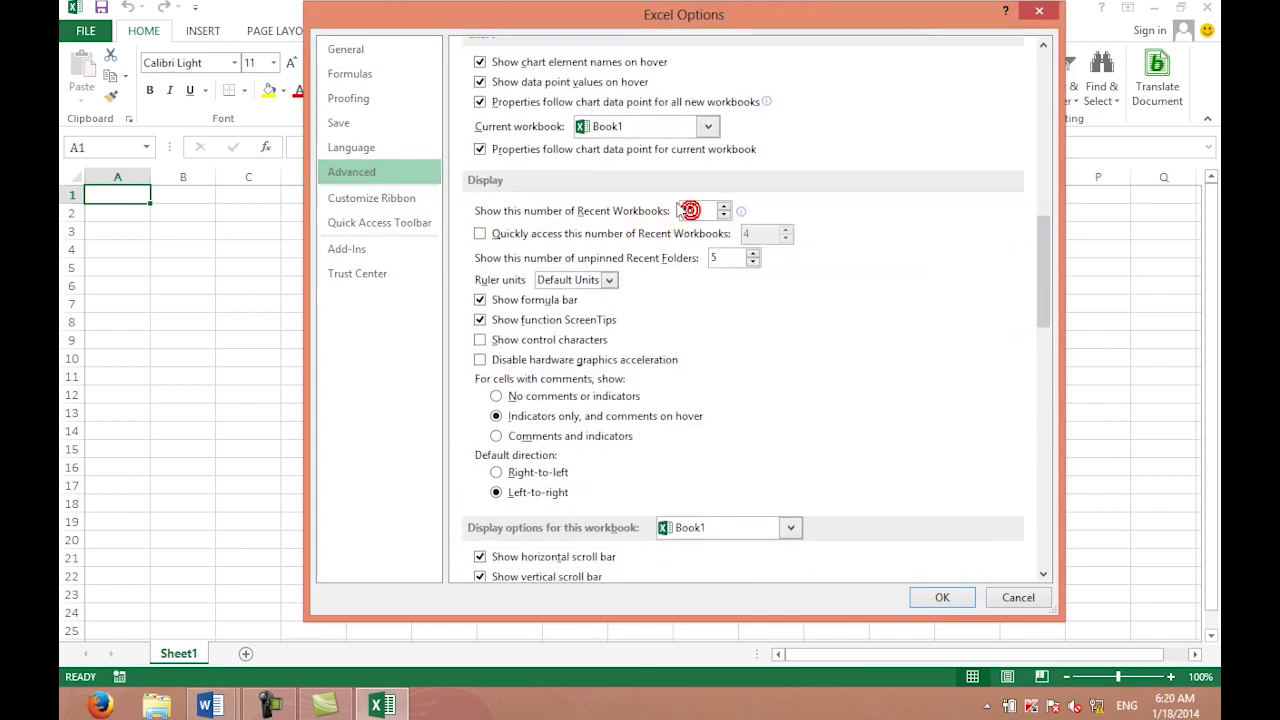
text(5)
key(BackSpace)
text(25)
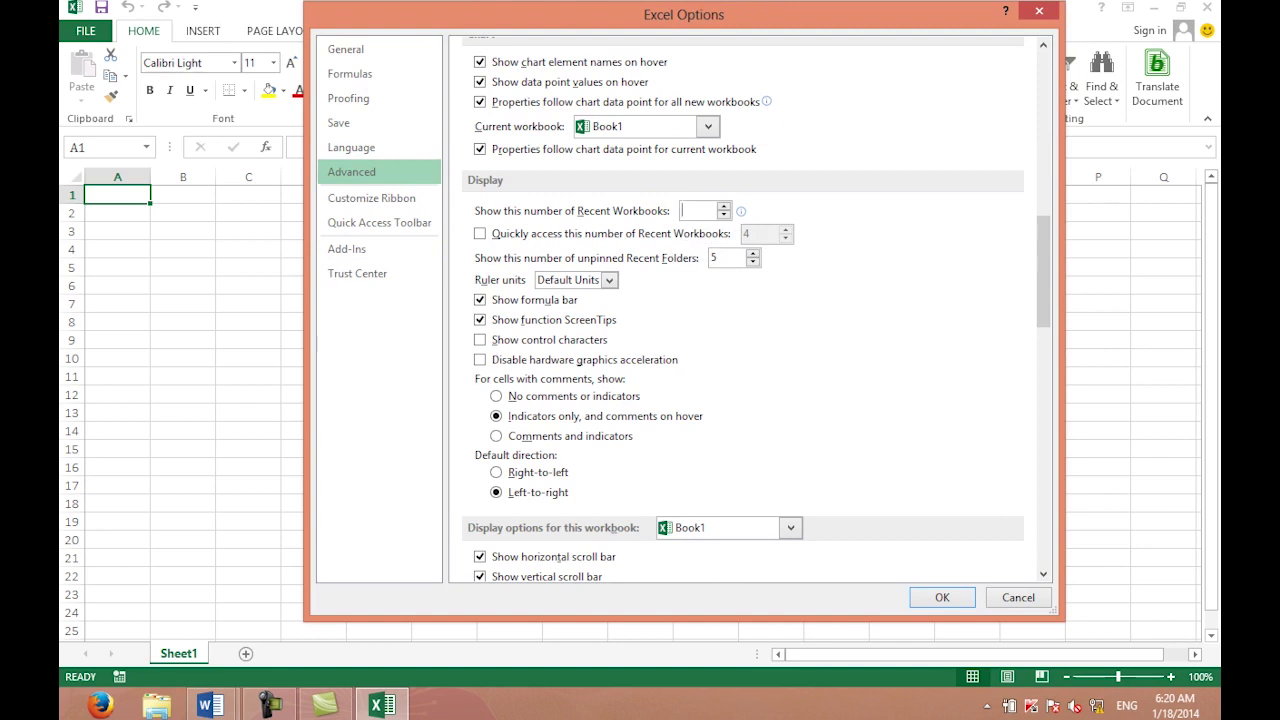
text(40)
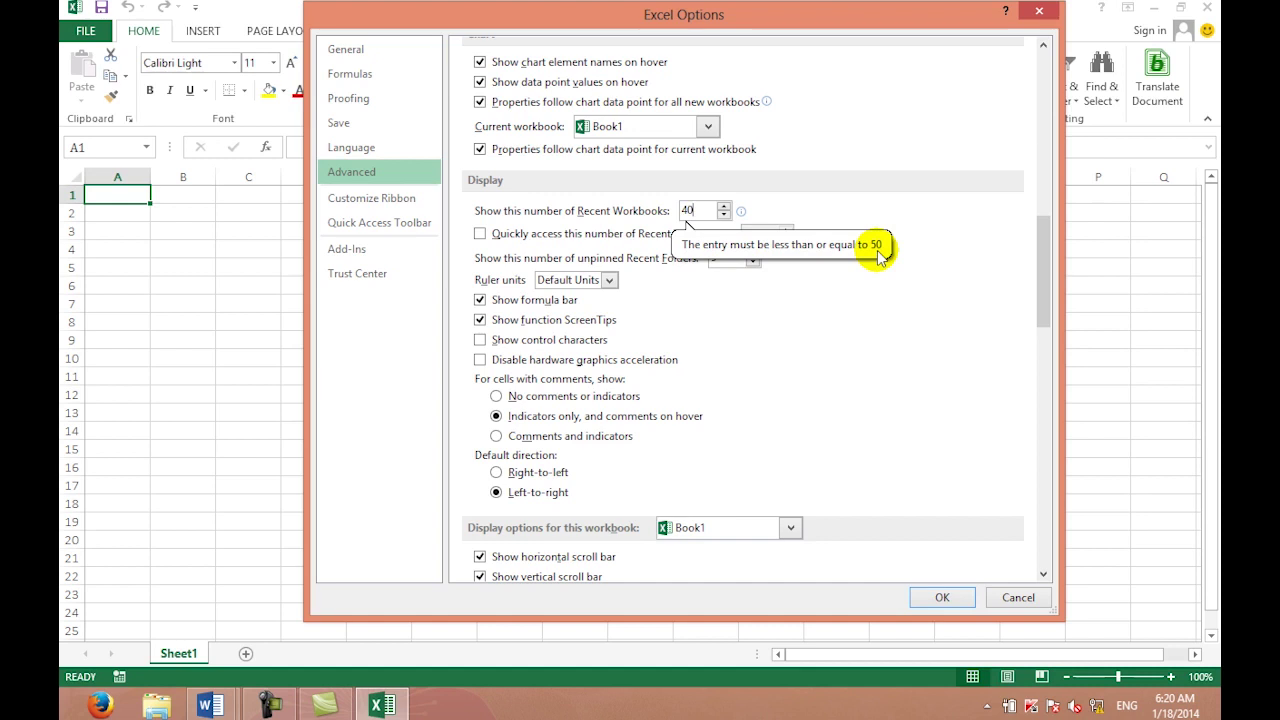
key(BackSpace)
key(BackSpace)
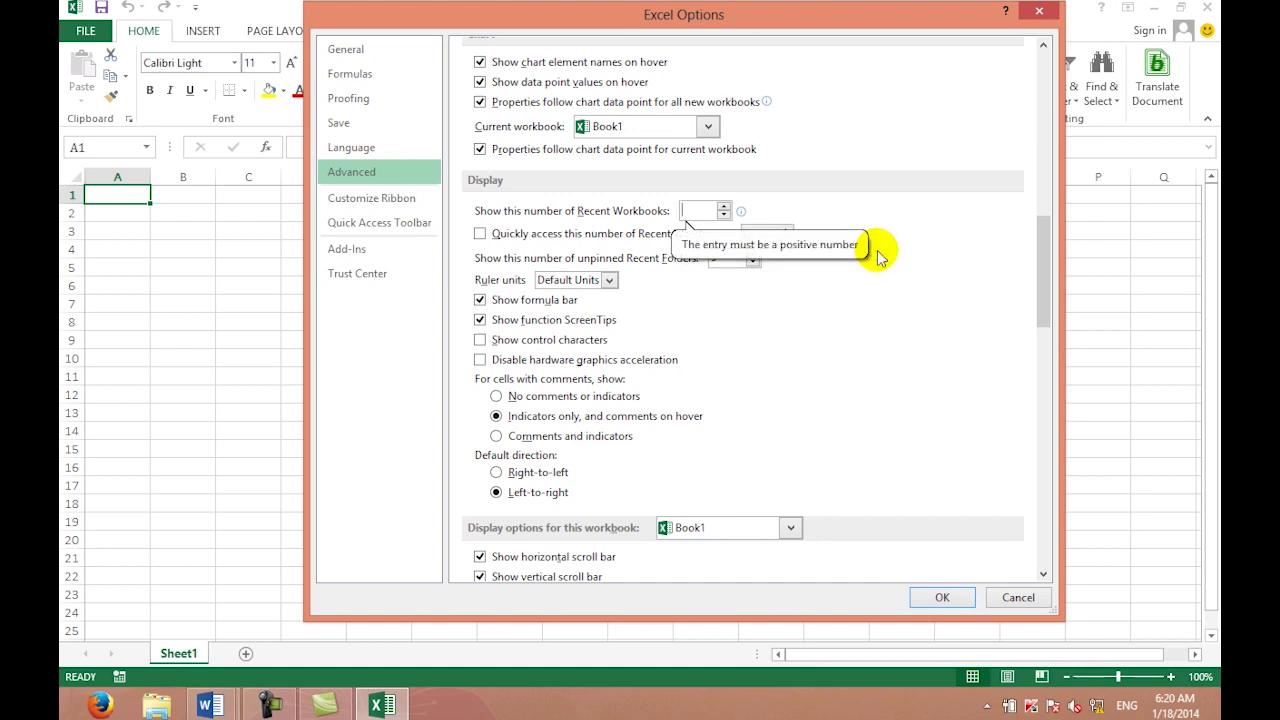
text(25)
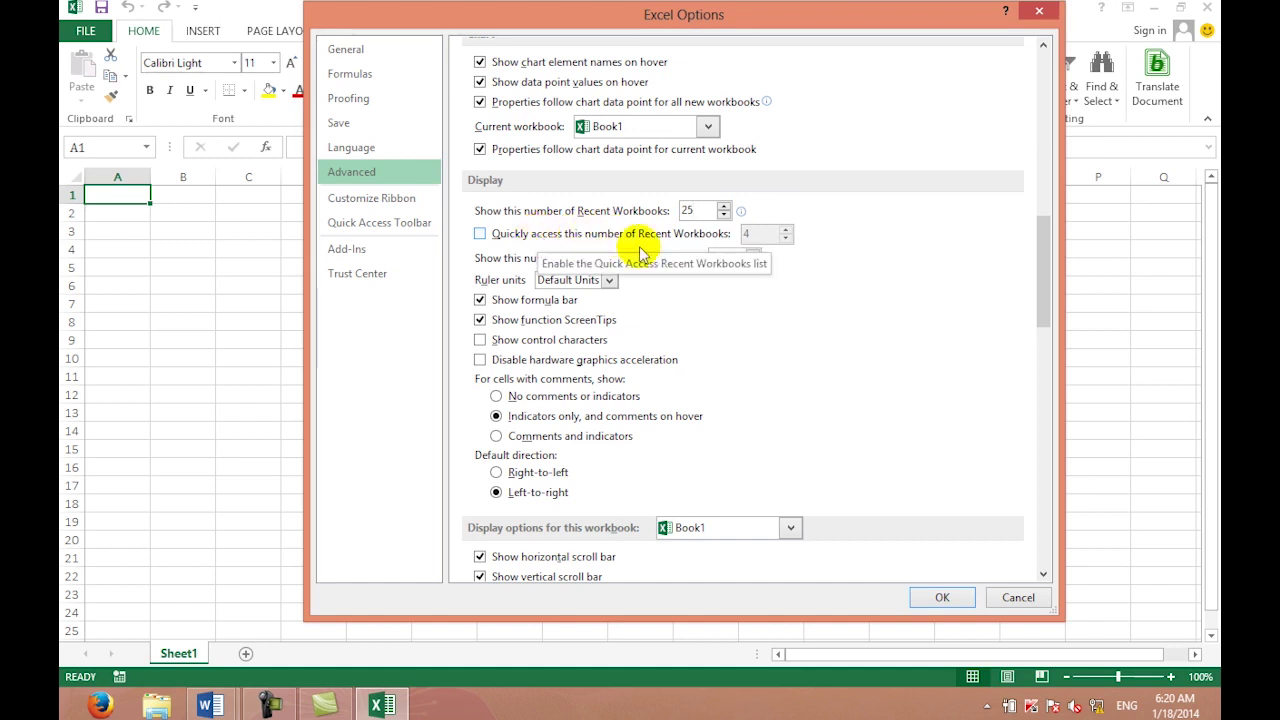
Step: Tick, then untick, Quickly access this number of Recent Workbooks, leaving it off
click(533, 238)
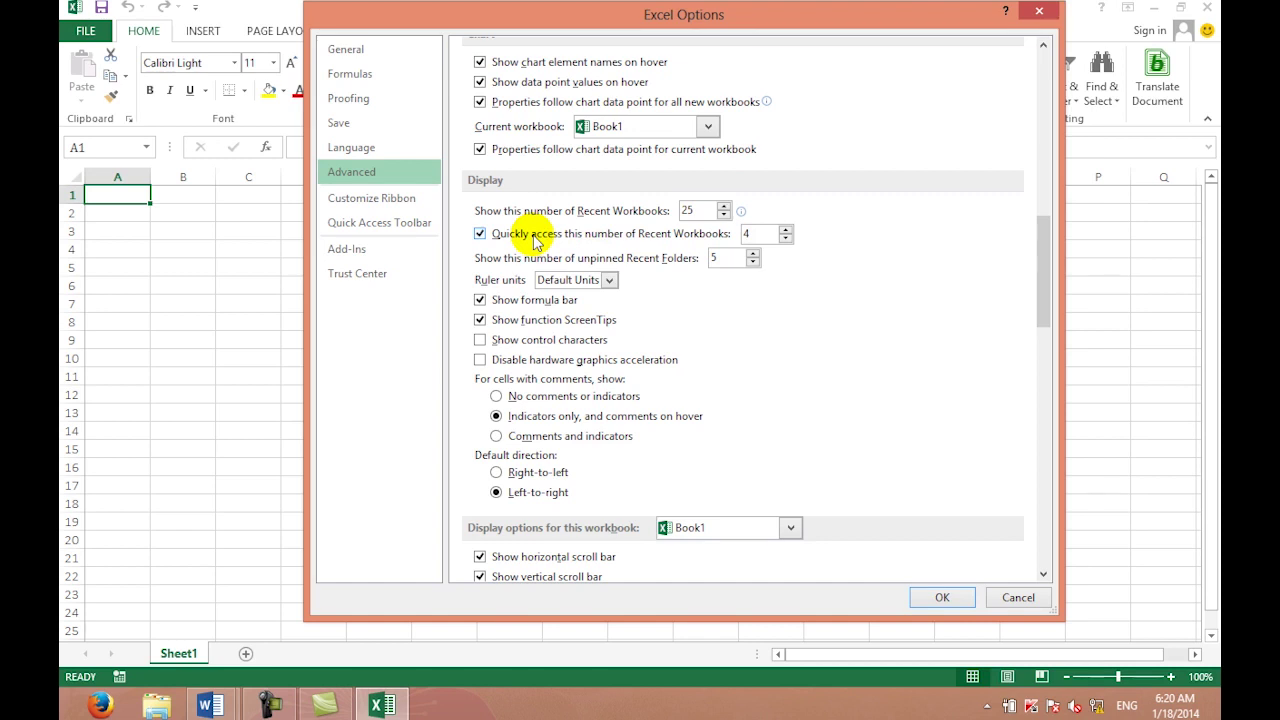
click(750, 234)
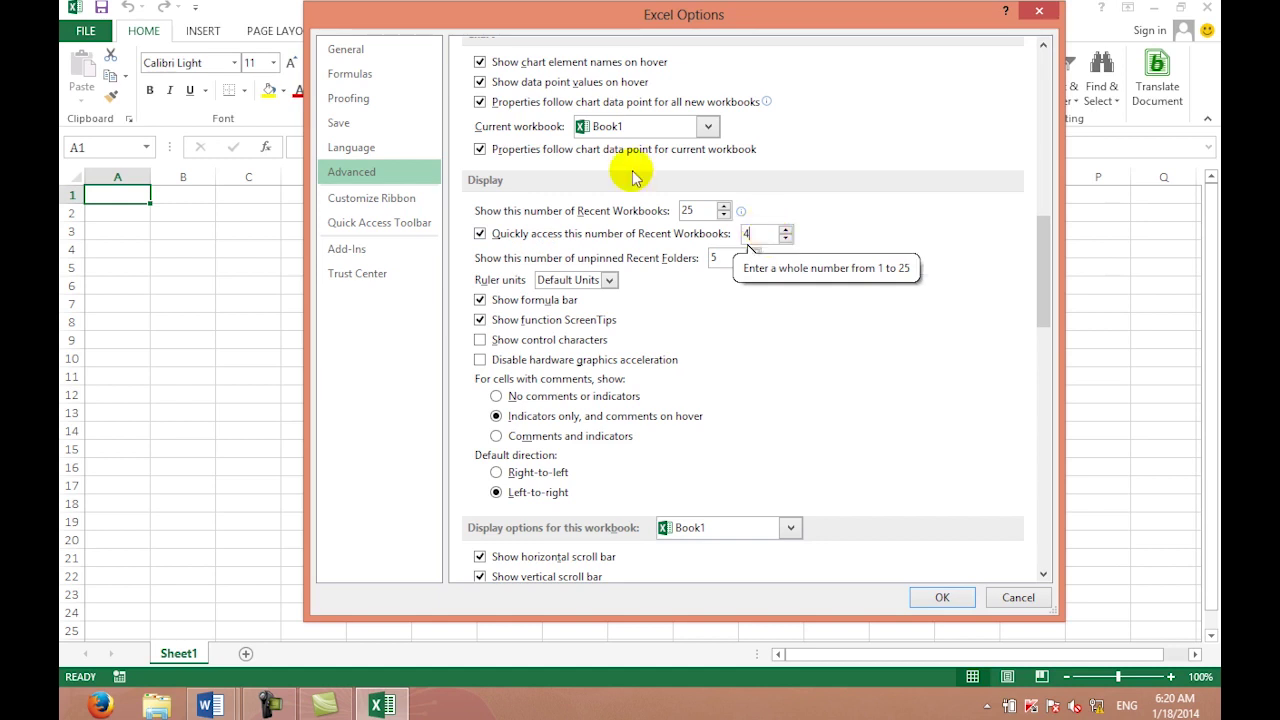
click(530, 237)
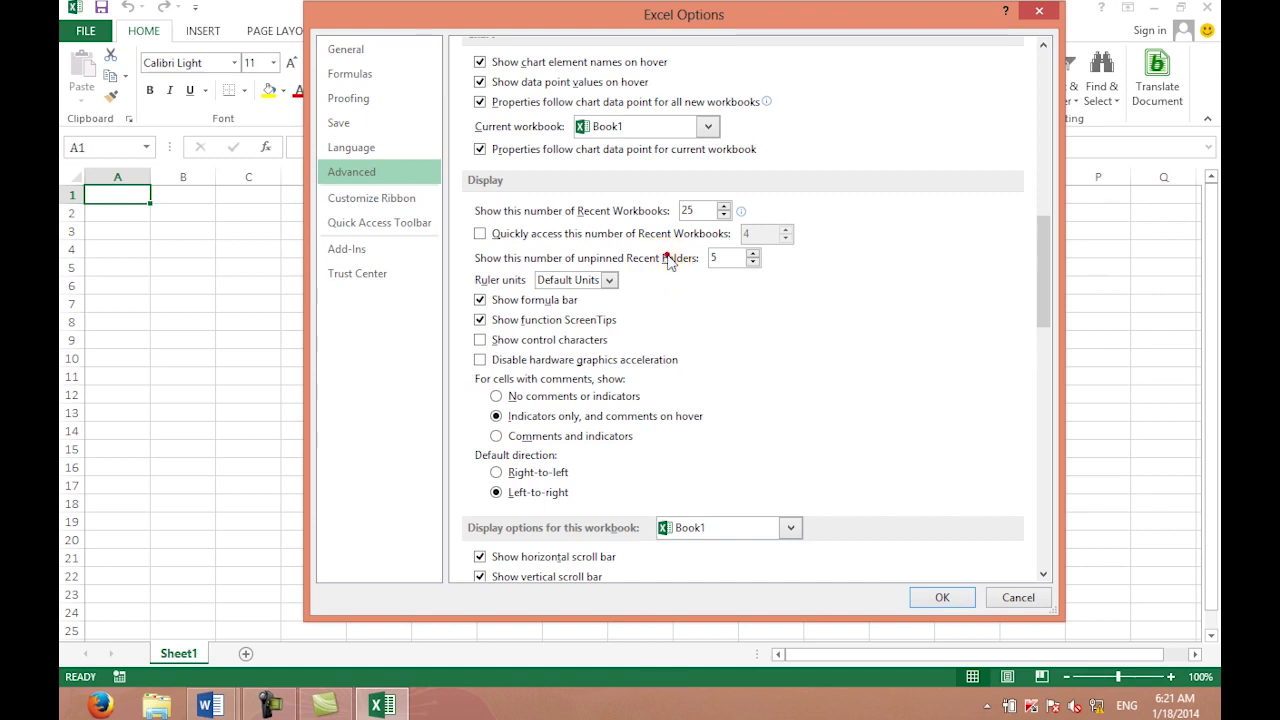
double_click(719, 257)
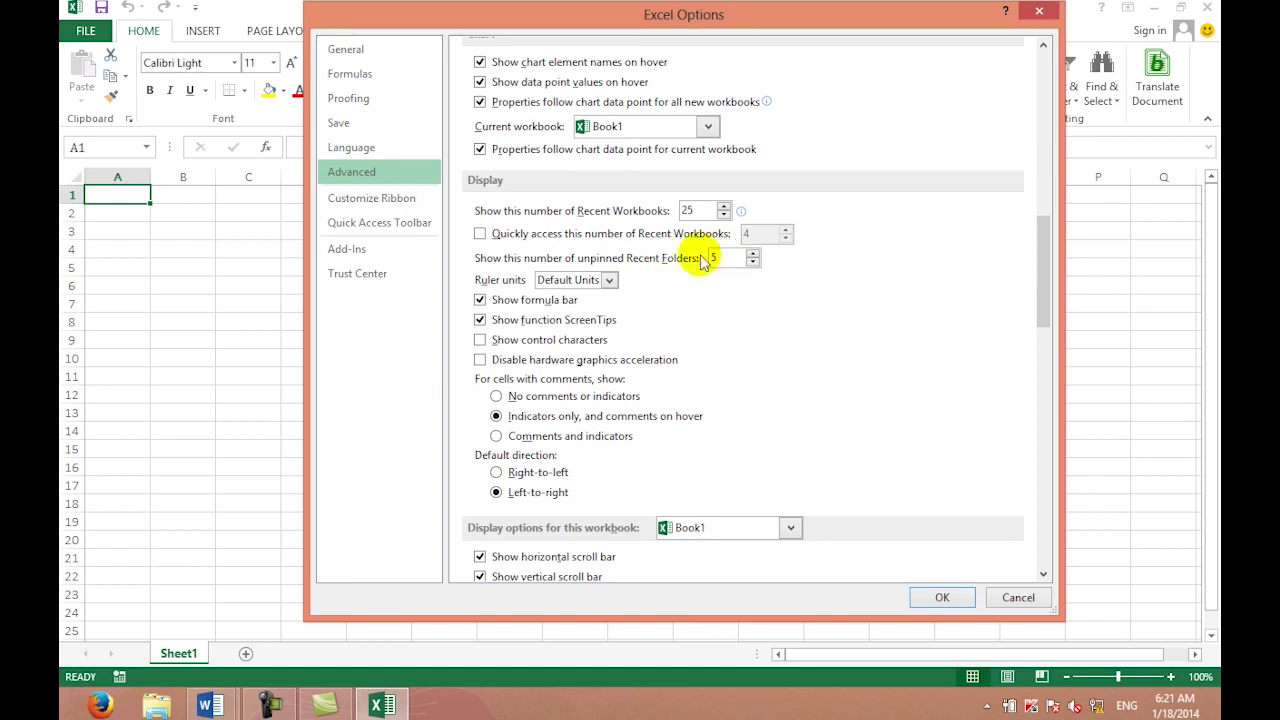
click(750, 261)
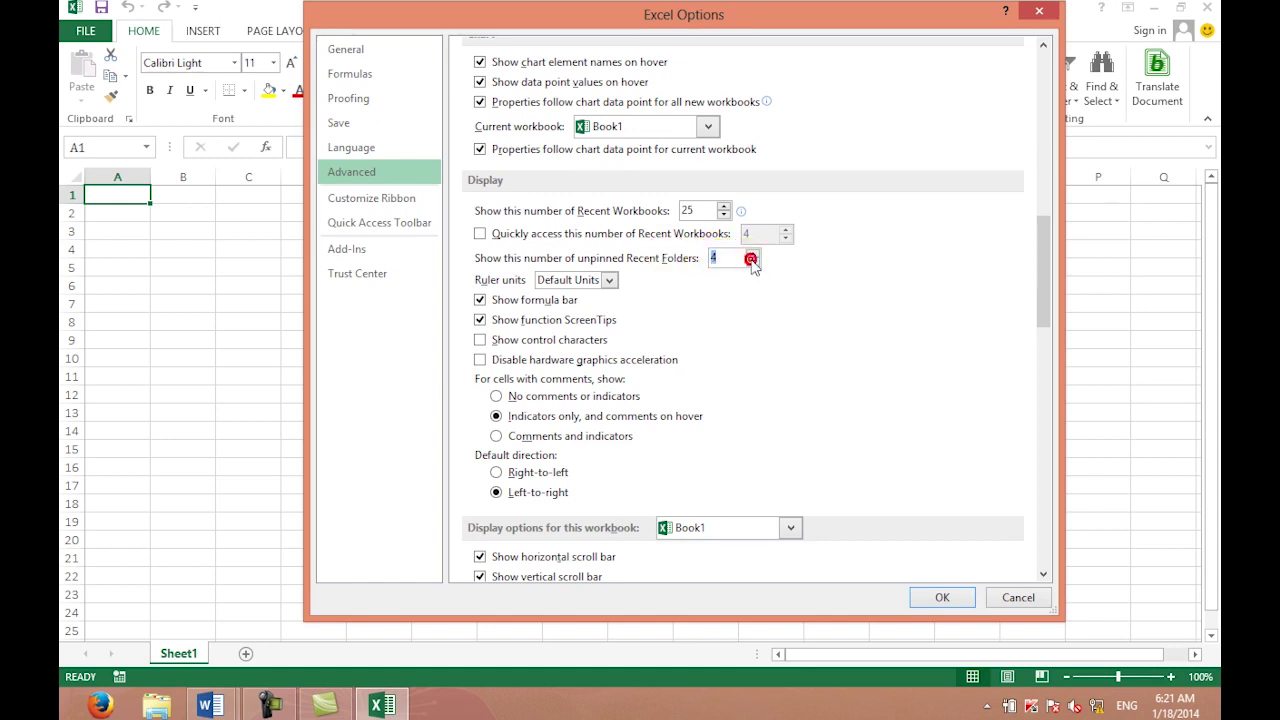
click(752, 254)
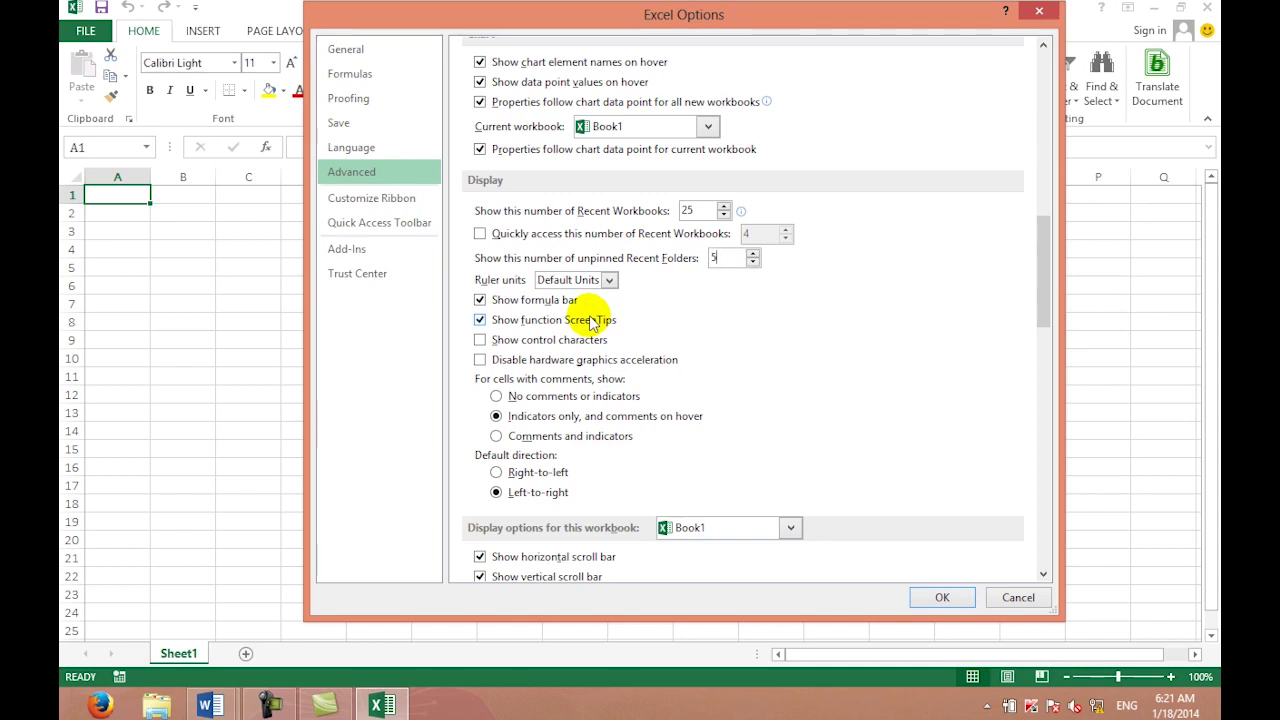
click(609, 280)
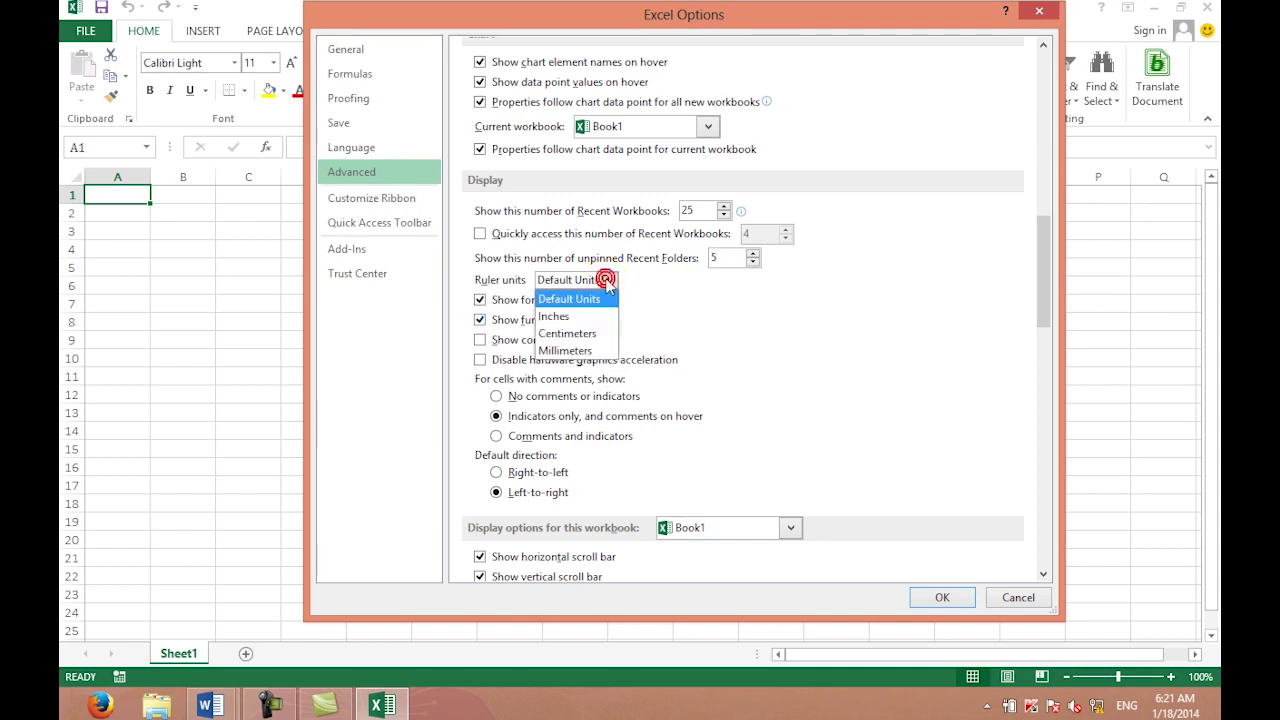
click(591, 311)
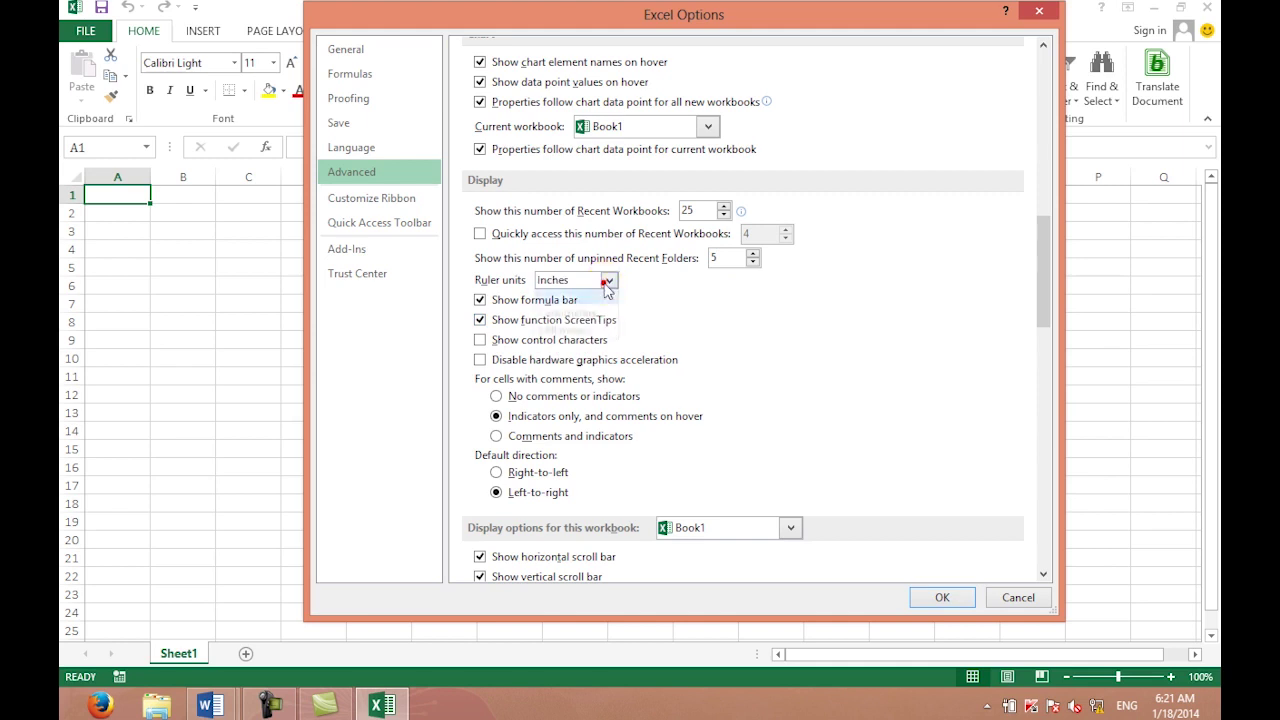
click(608, 281)
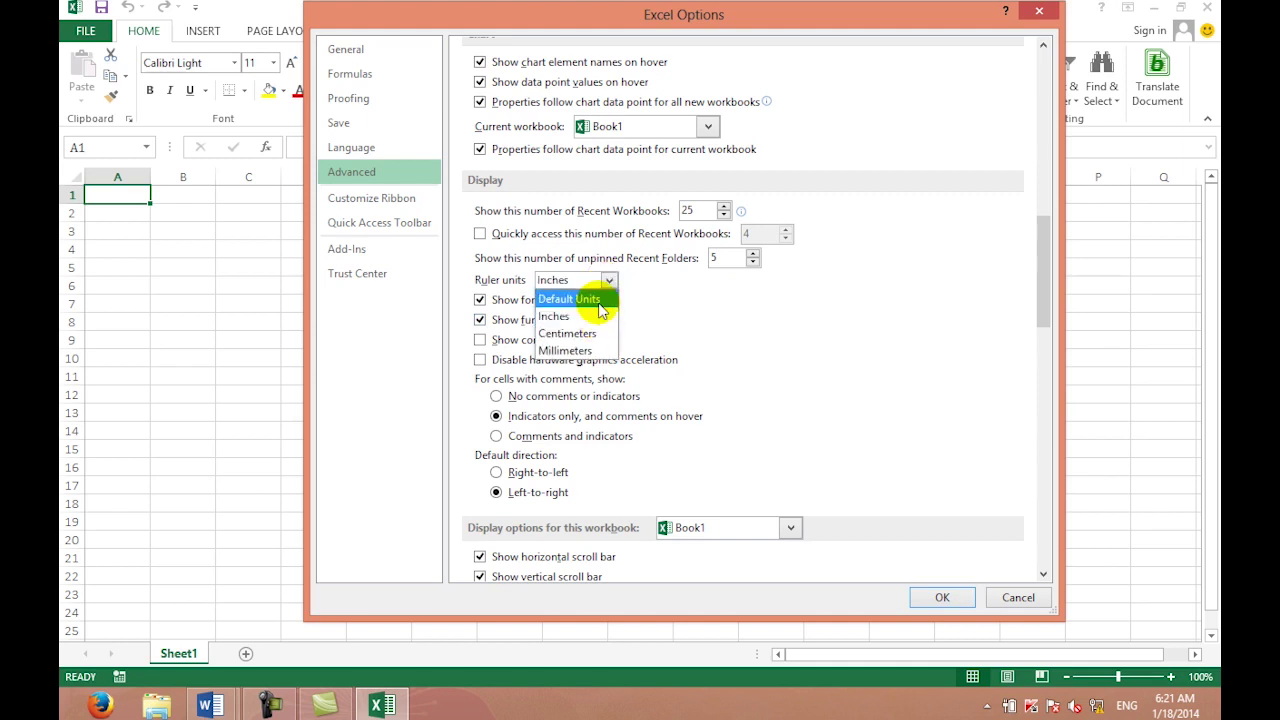
click(599, 302)
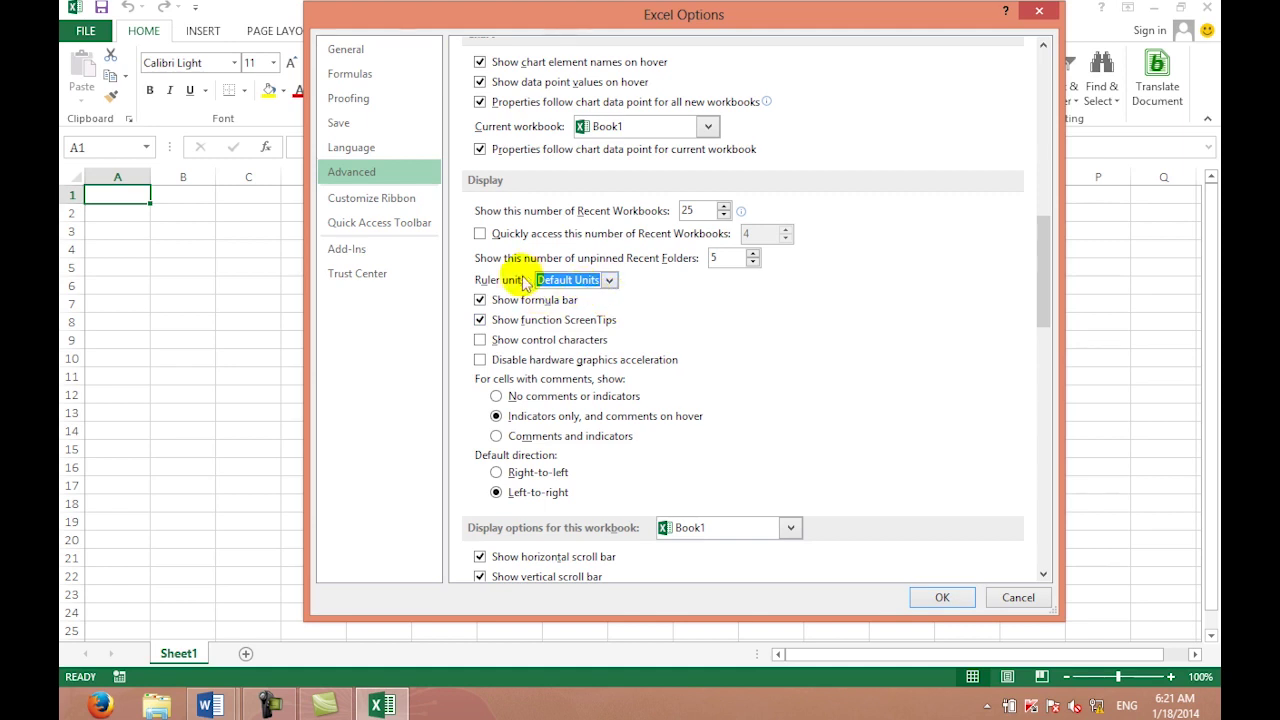
drag(580, 12, 671, 31)
drag(747, 67, 878, 59)
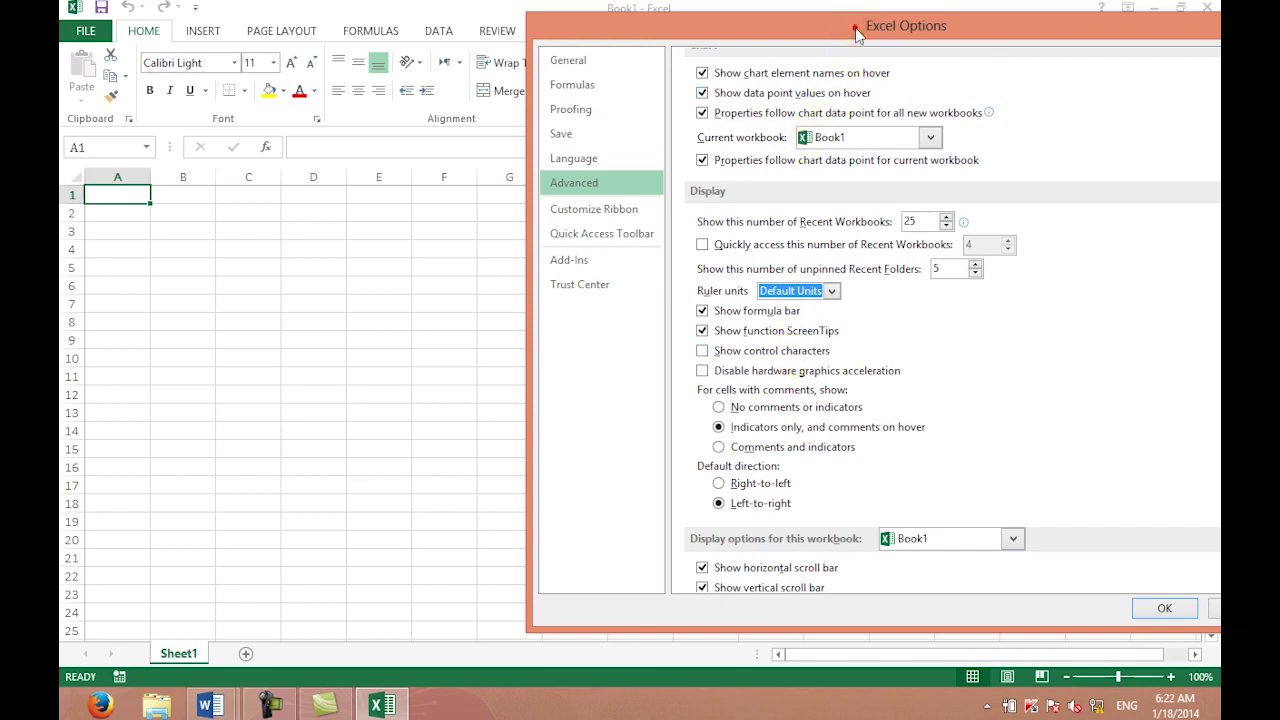
drag(856, 33, 842, 30)
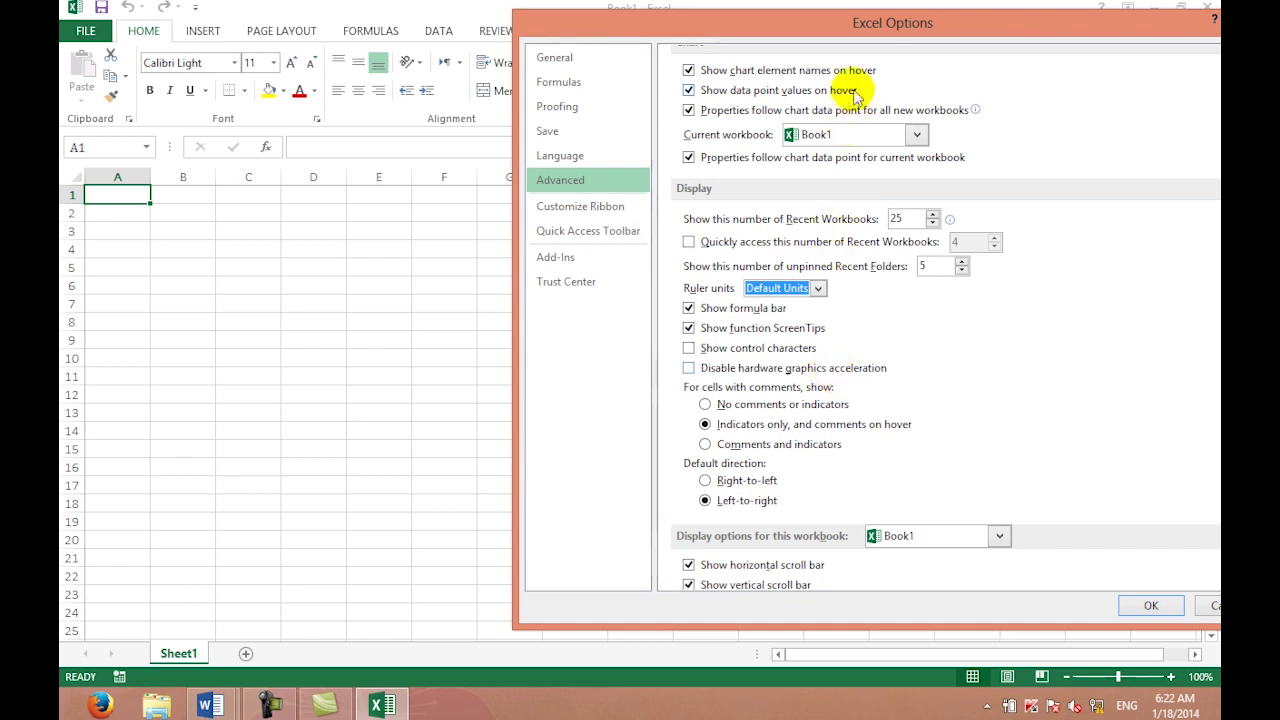
drag(866, 37, 772, 37)
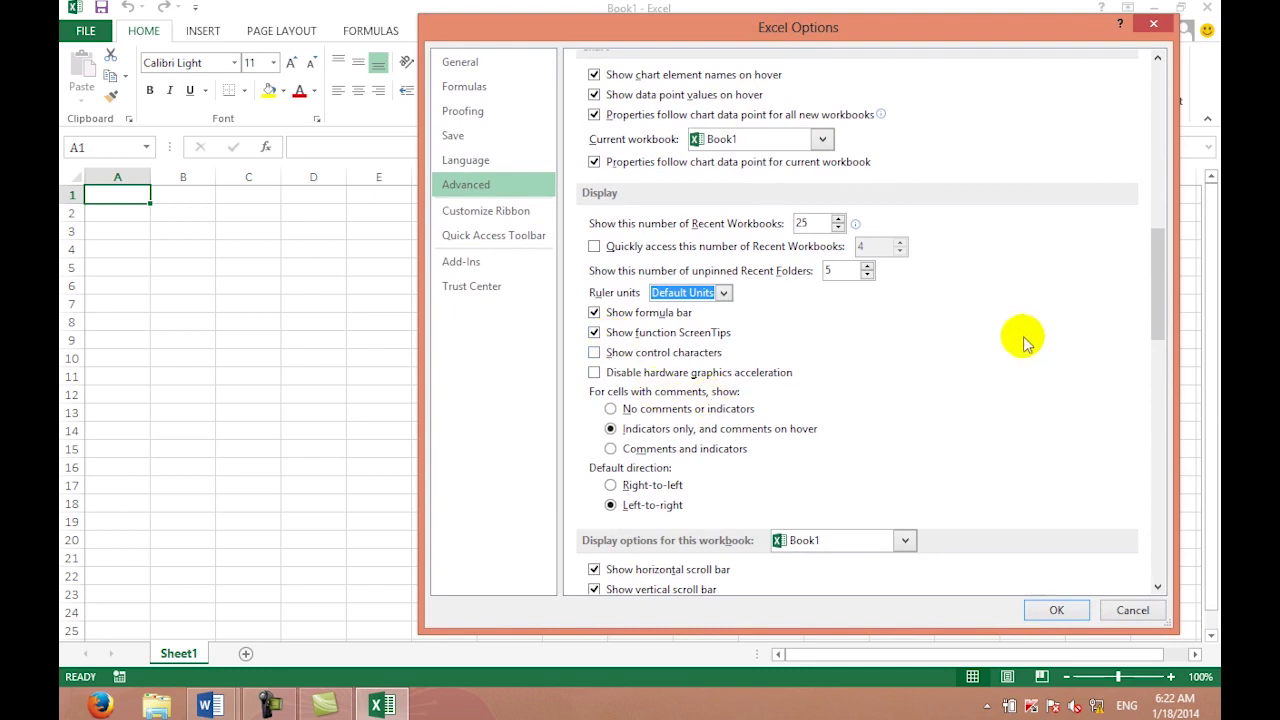
Step: Set Default direction to Right-to-left and apply the options with OK
drag(1150, 260, 1152, 294)
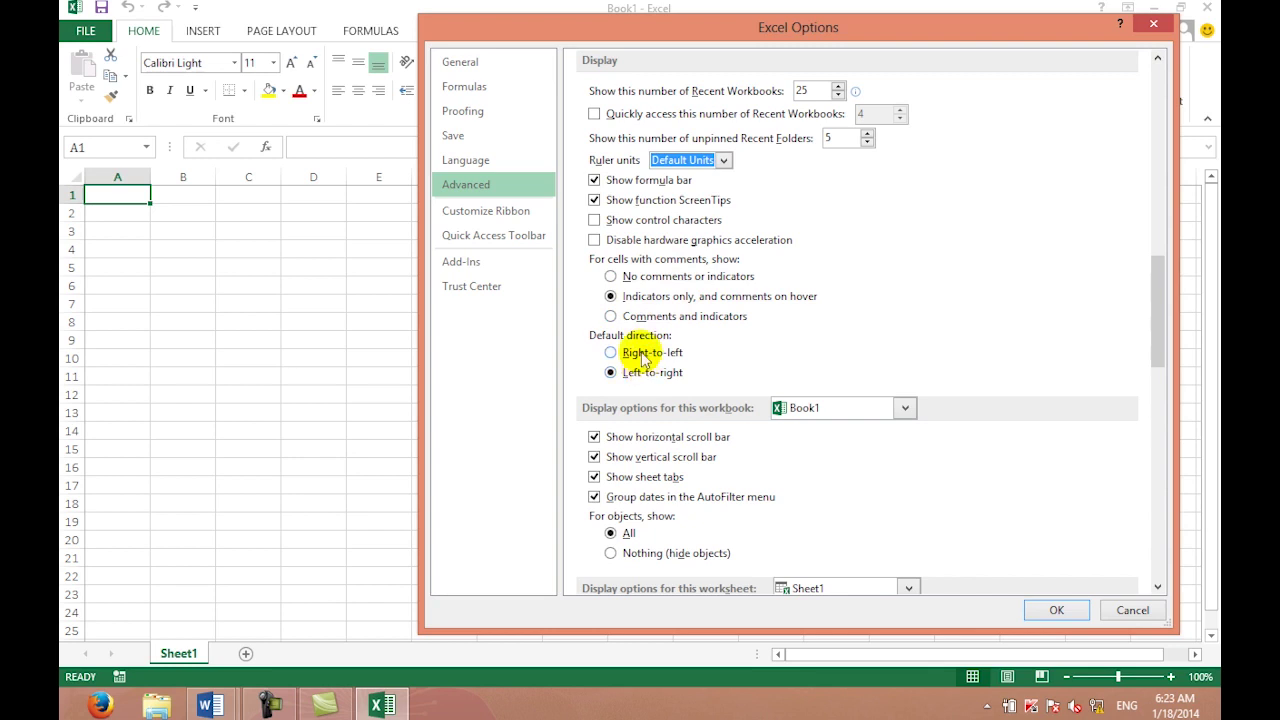
click(644, 354)
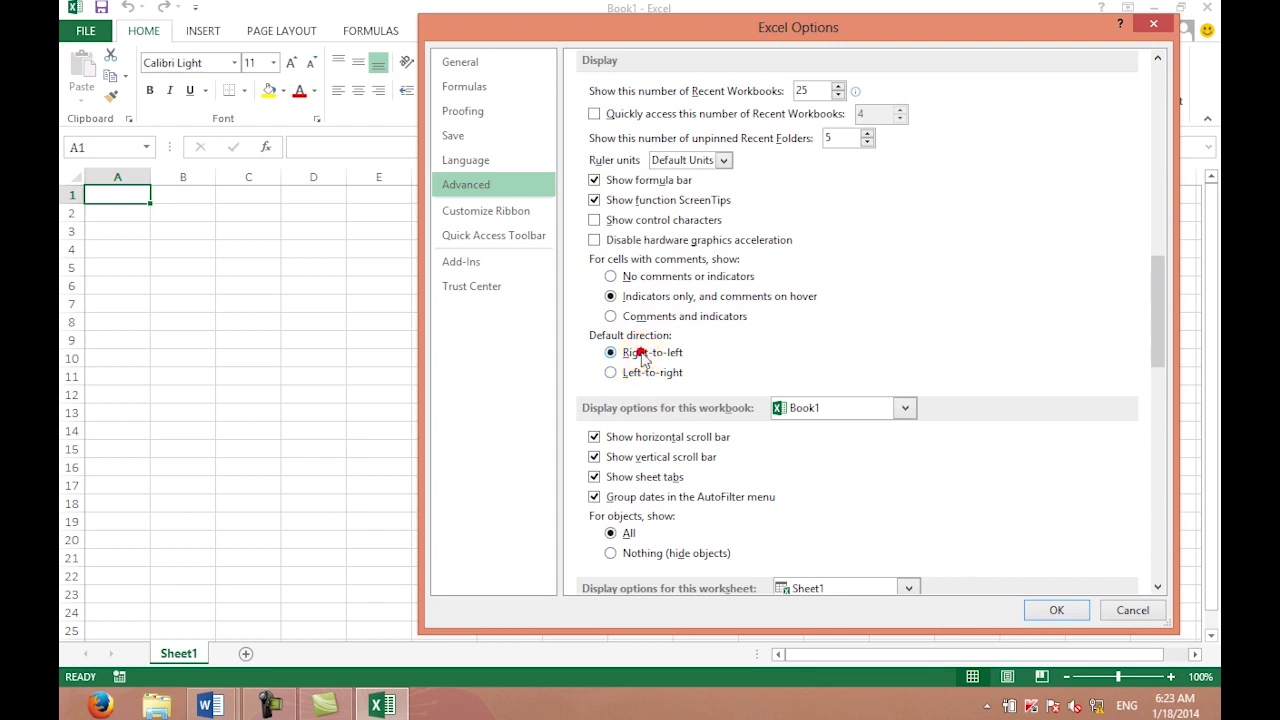
click(1045, 611)
Step: Close Excel and relaunch it with the excel command from the Run dialog
click(1014, 388)
right_click(915, 333)
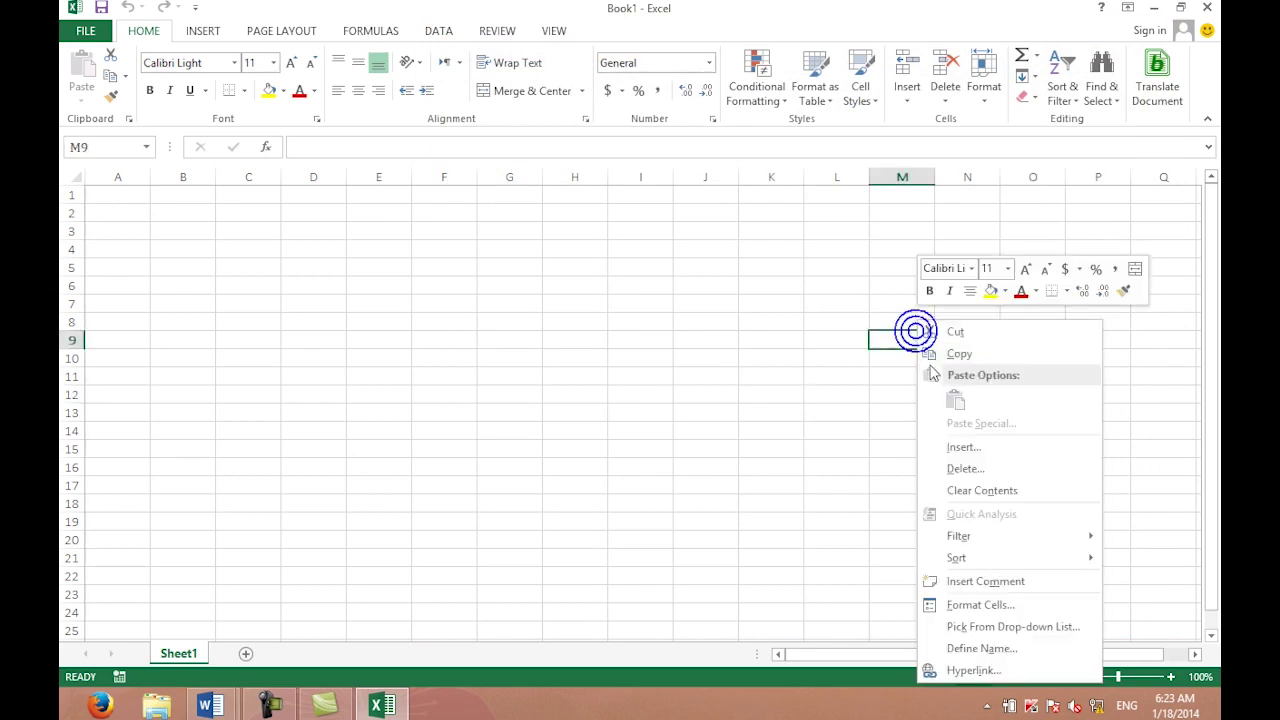
click(1207, 7)
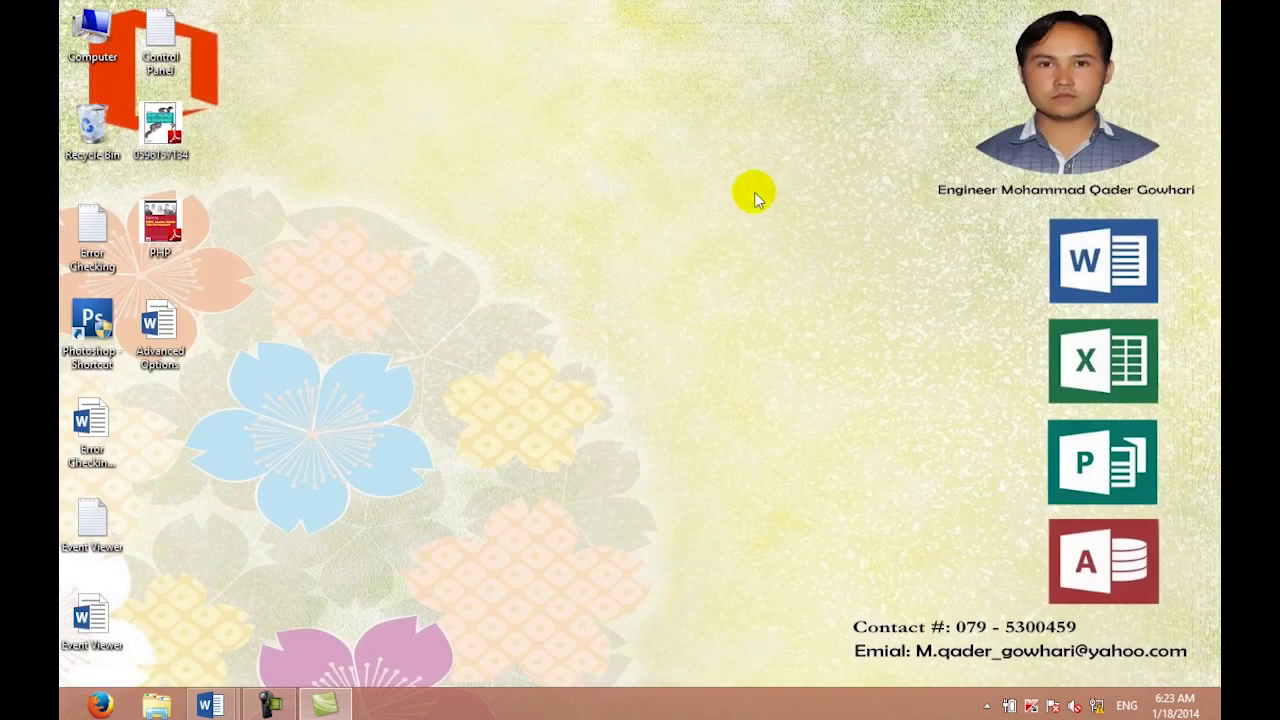
key(super)
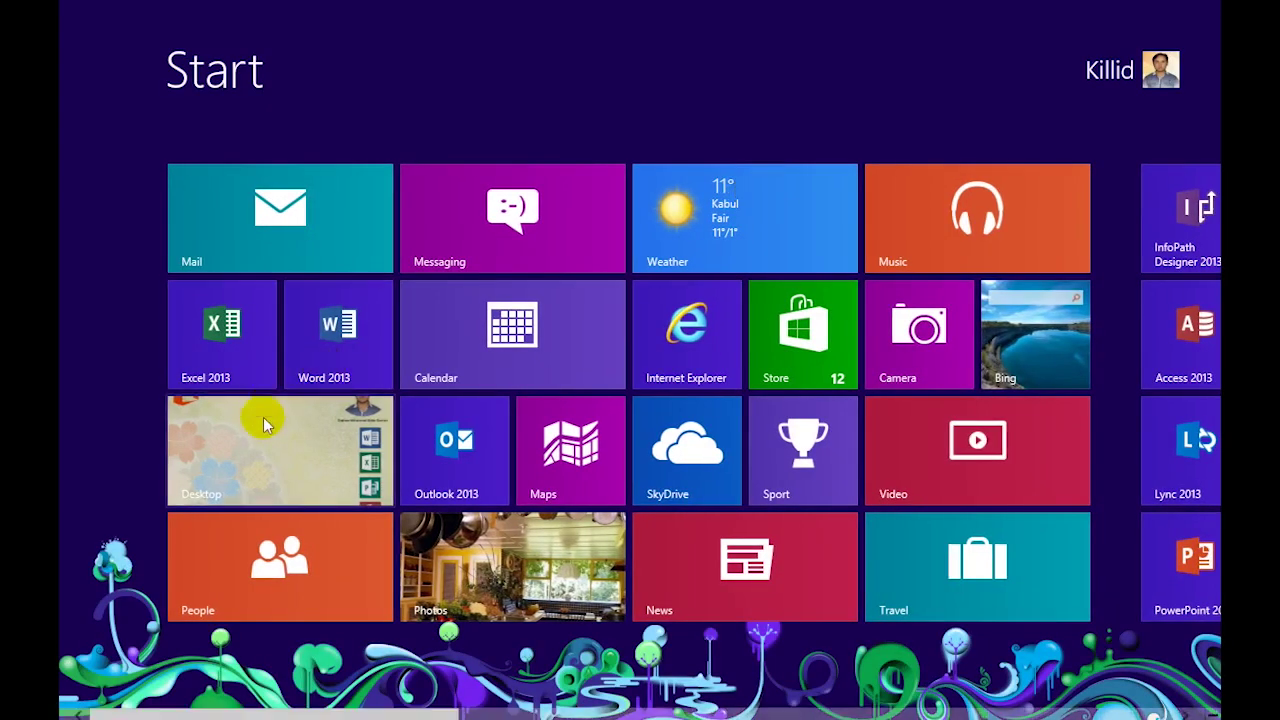
click(258, 420)
key(super+r)
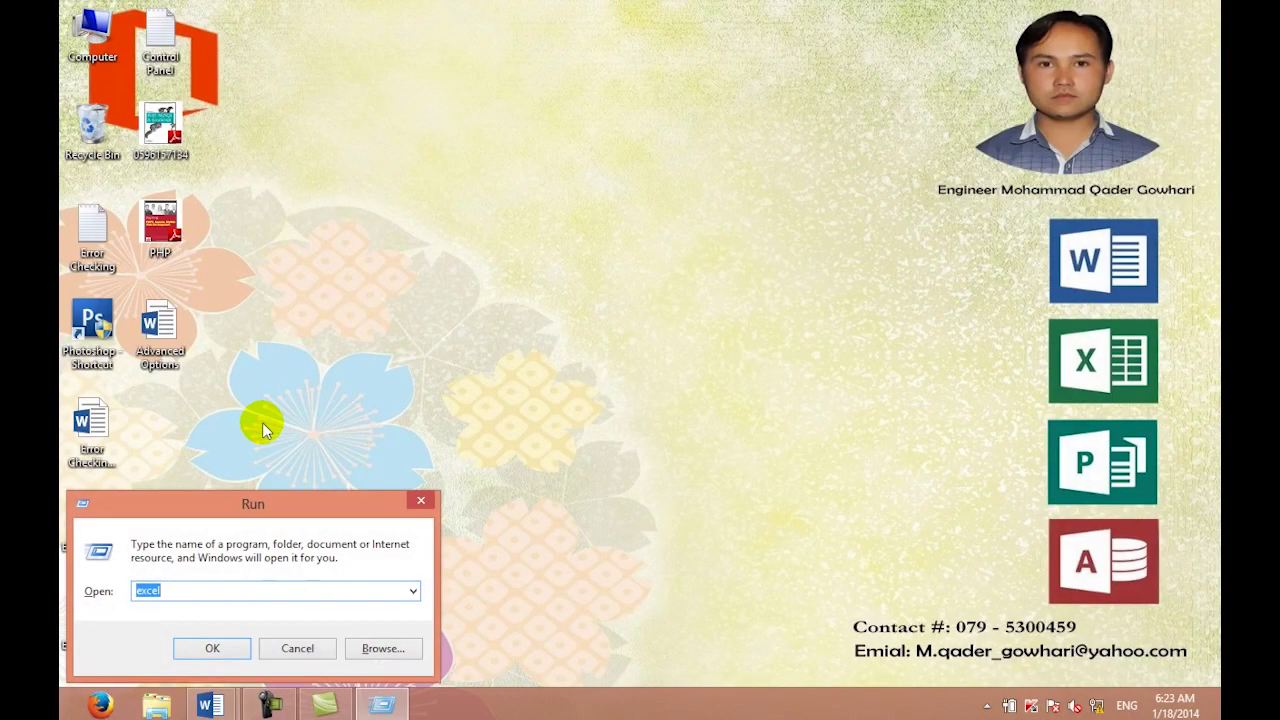
key(Return)
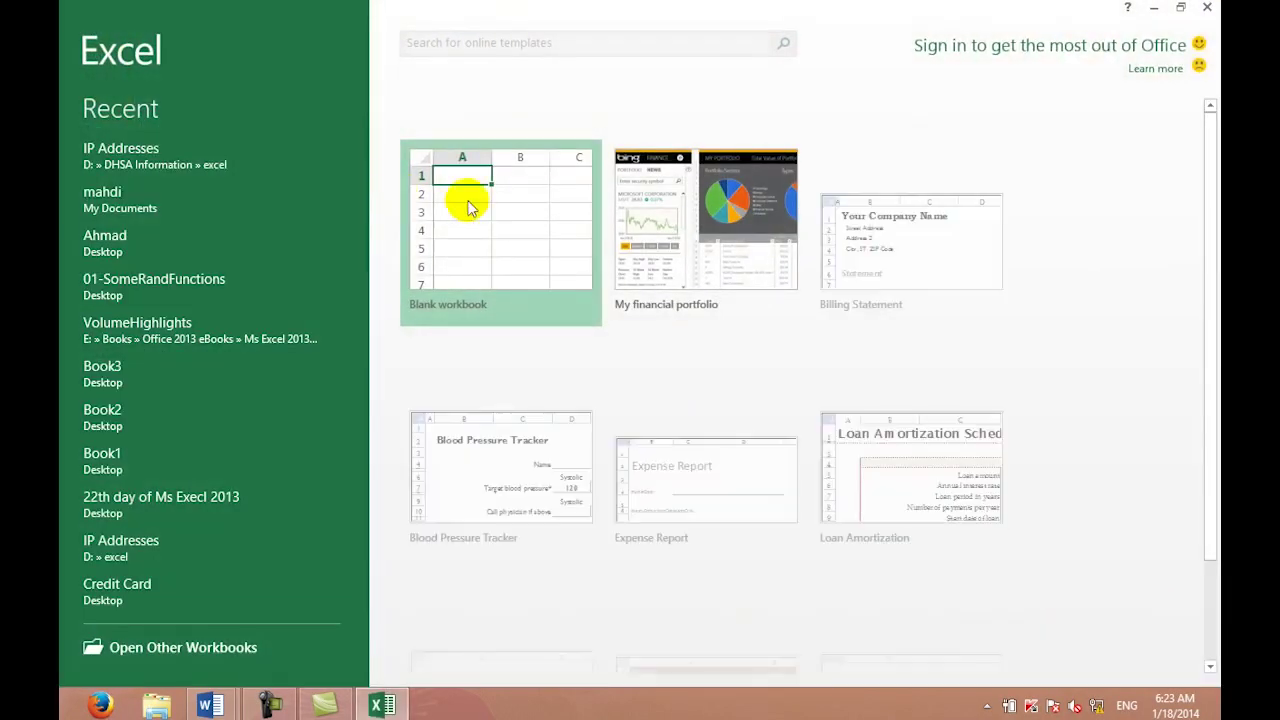
Step: Create a blank workbook, then set Default direction back to Left-to-right in Advanced options
click(470, 205)
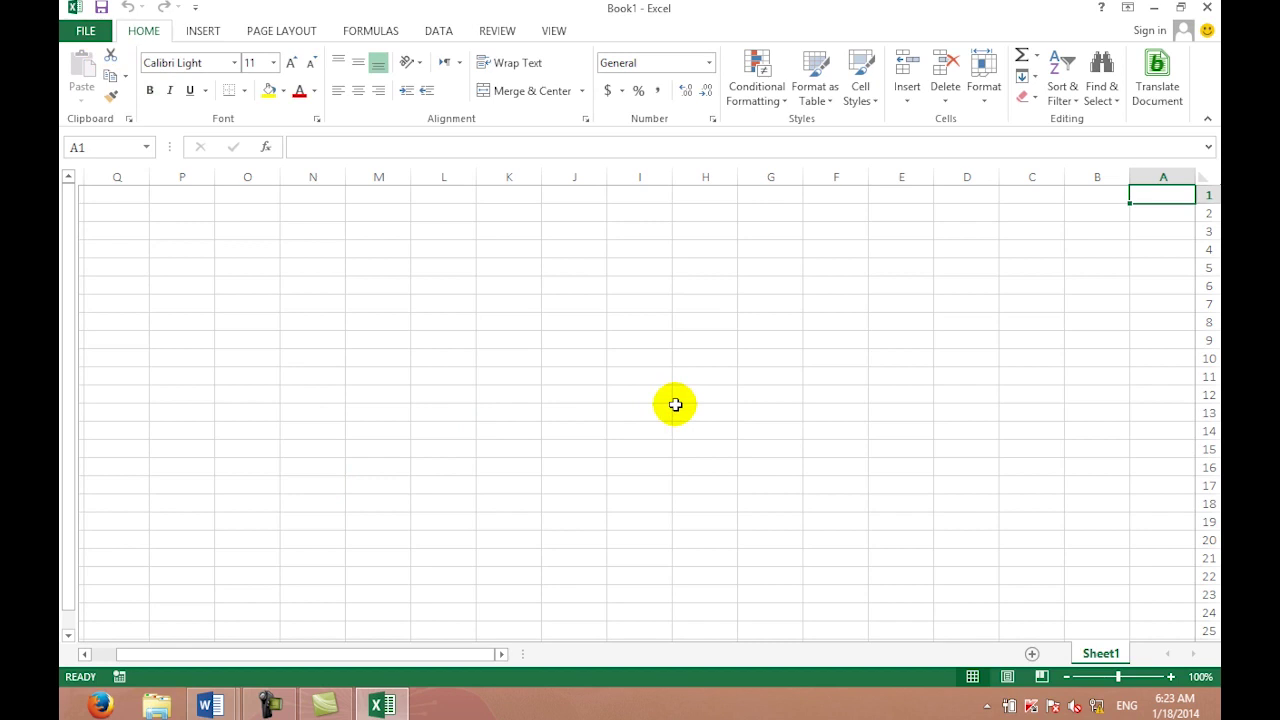
click(85, 31)
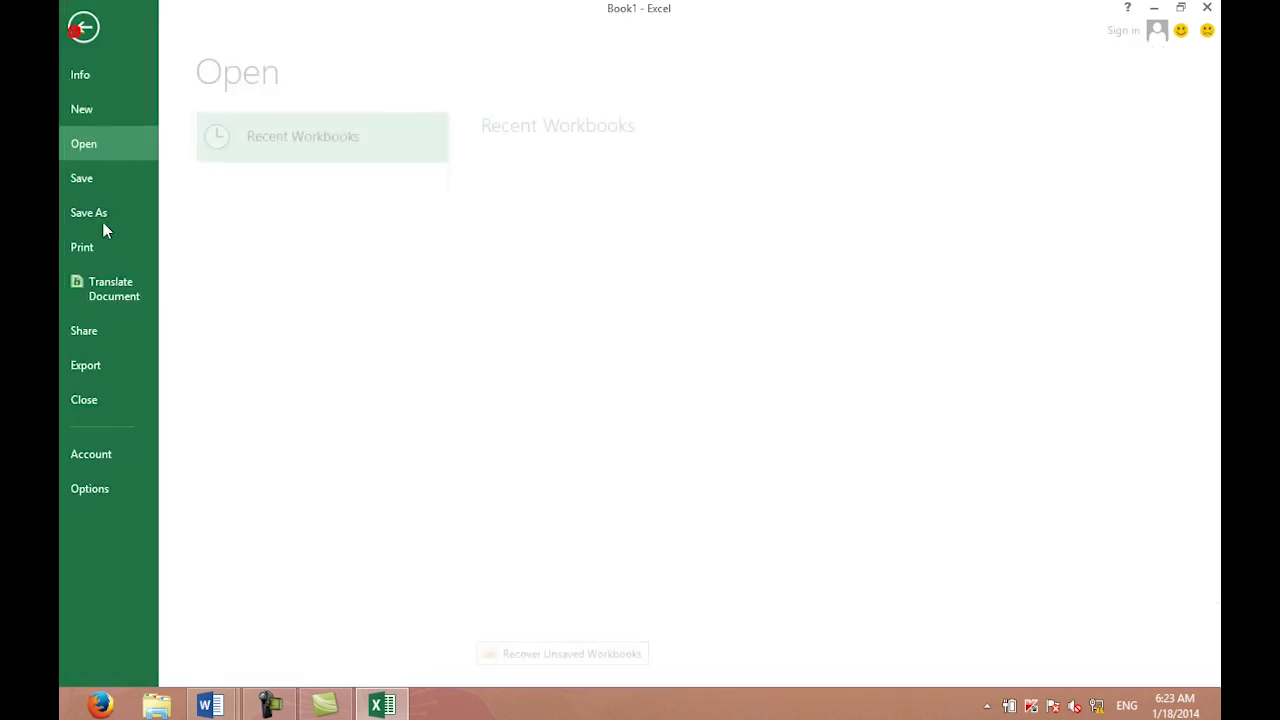
click(101, 488)
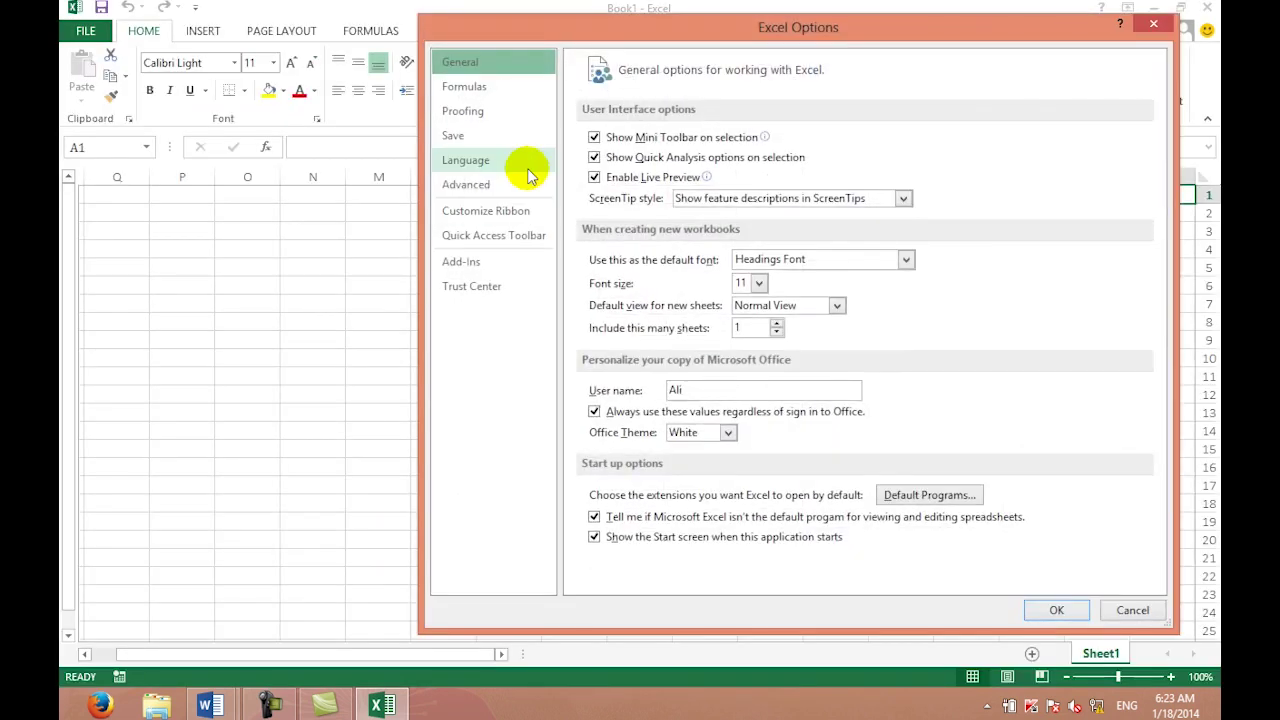
click(509, 190)
drag(1157, 149, 1160, 334)
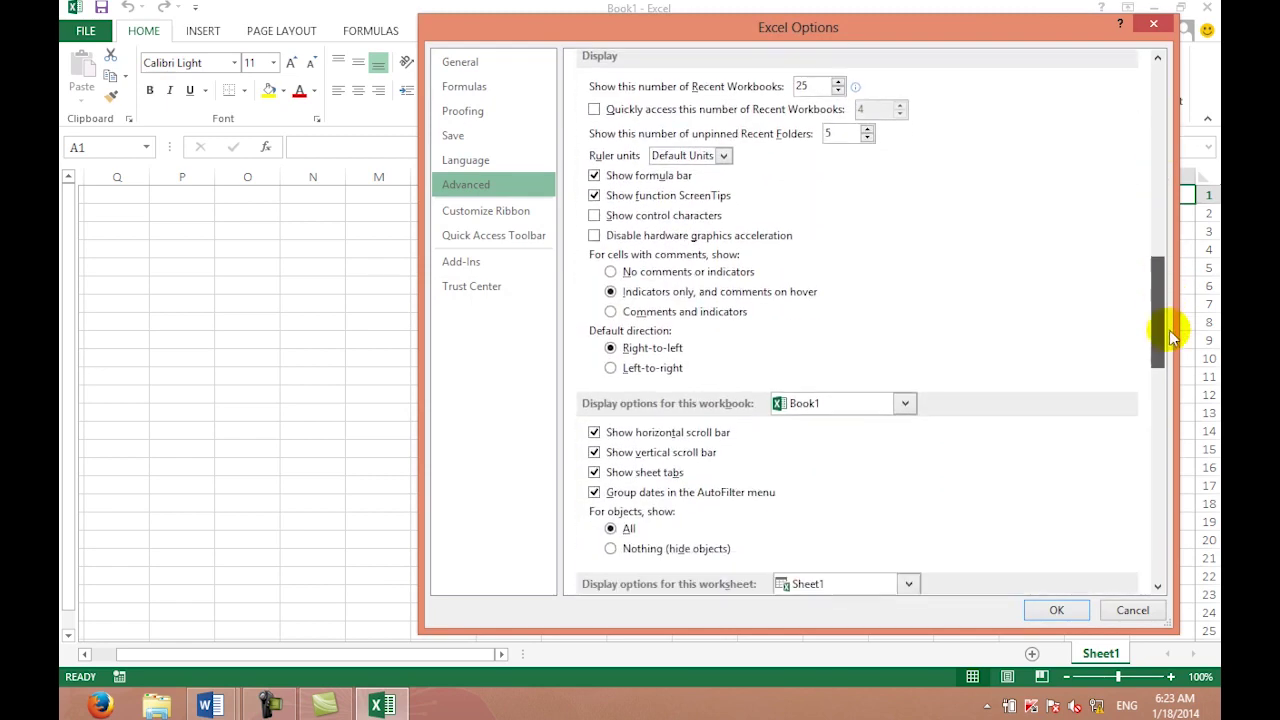
click(668, 368)
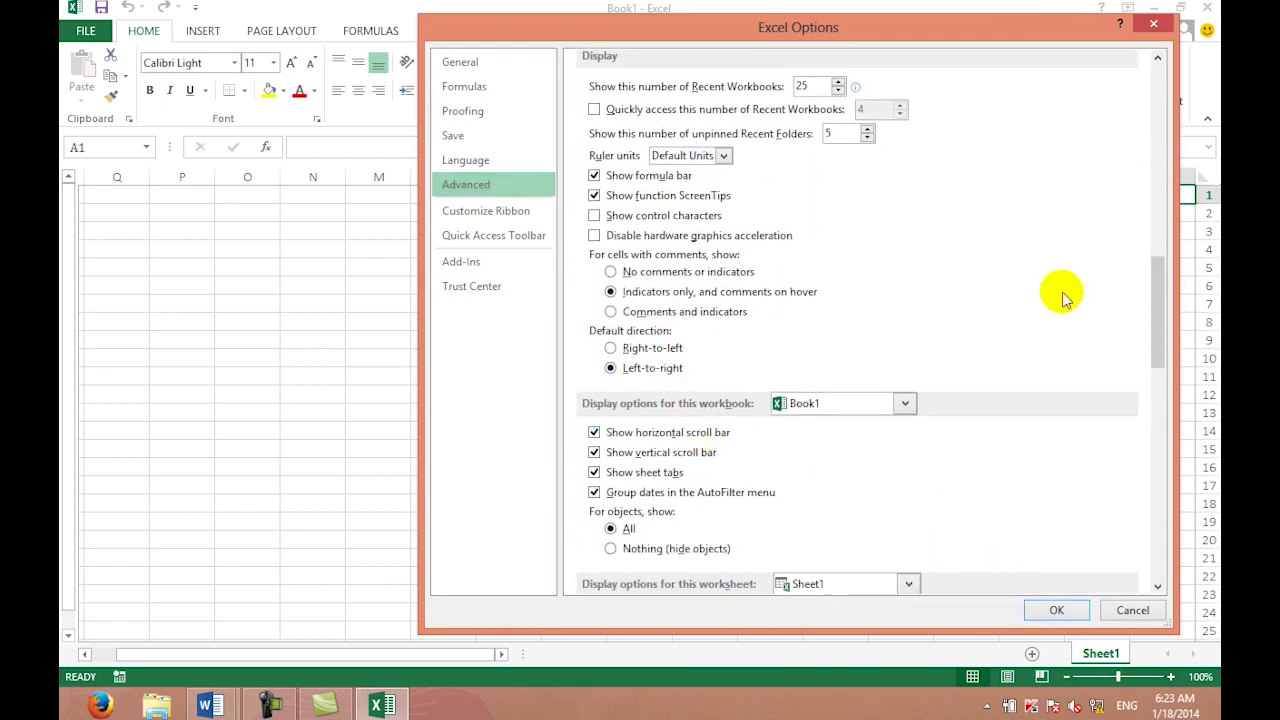
drag(1157, 343, 1157, 388)
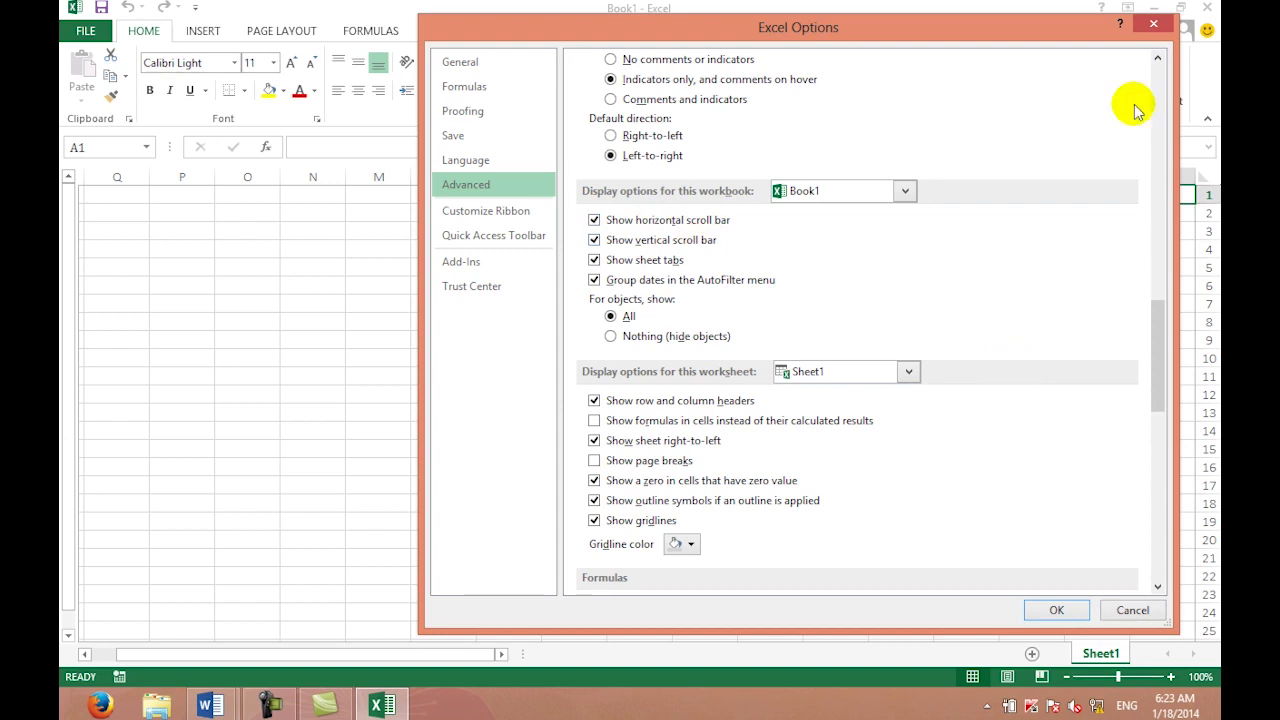
click(1056, 610)
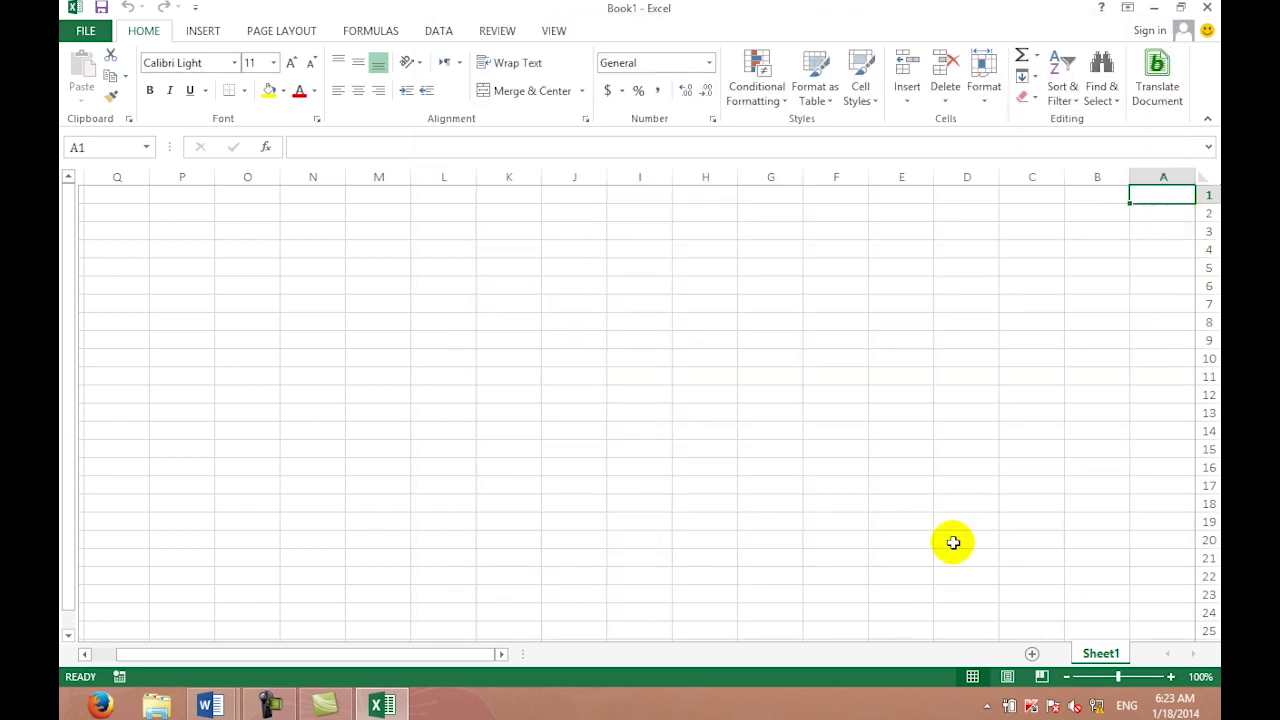
Step: Reopen Advanced options, scroll to the Display sections, and close the dialog with OK
drag(480, 655, 300, 657)
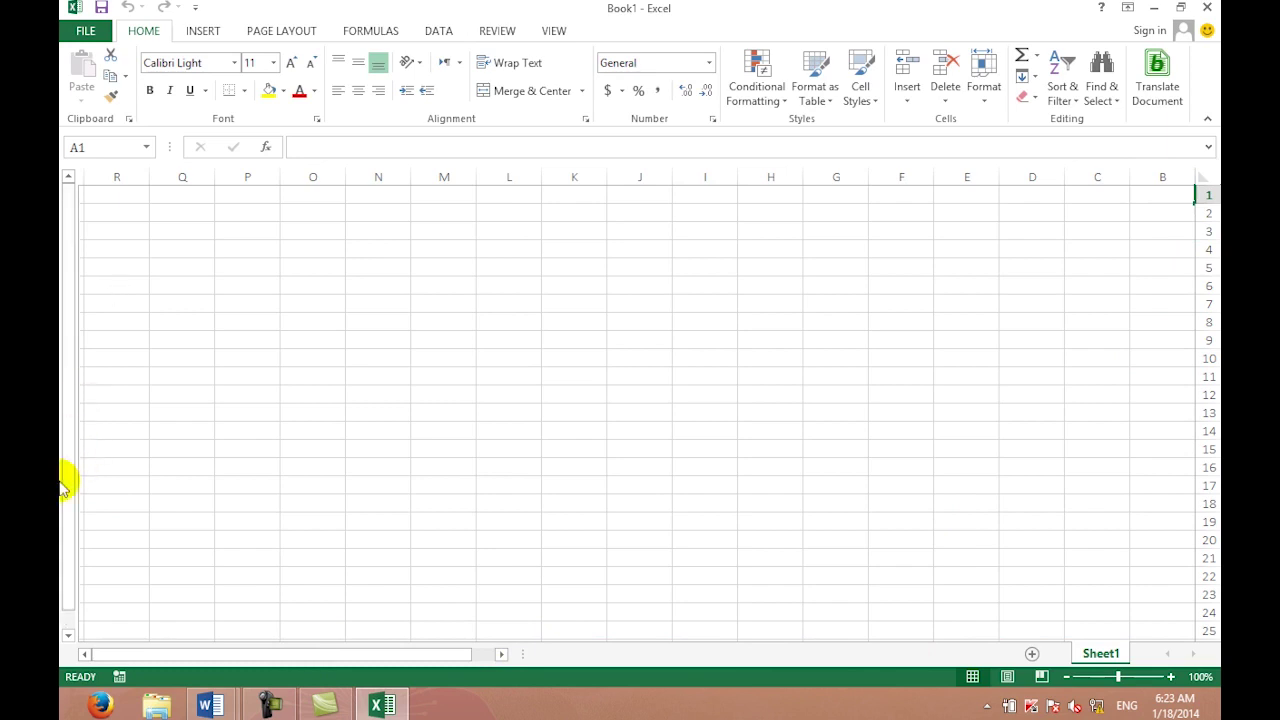
click(86, 30)
click(137, 480)
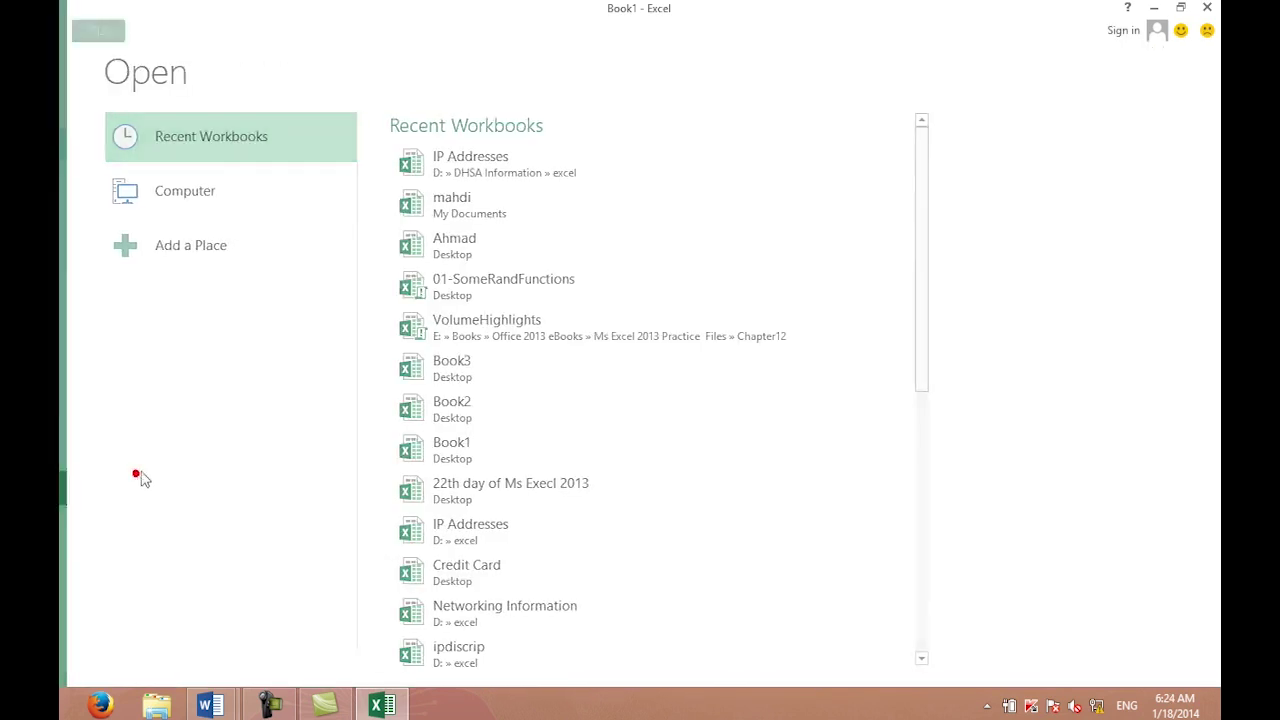
click(520, 185)
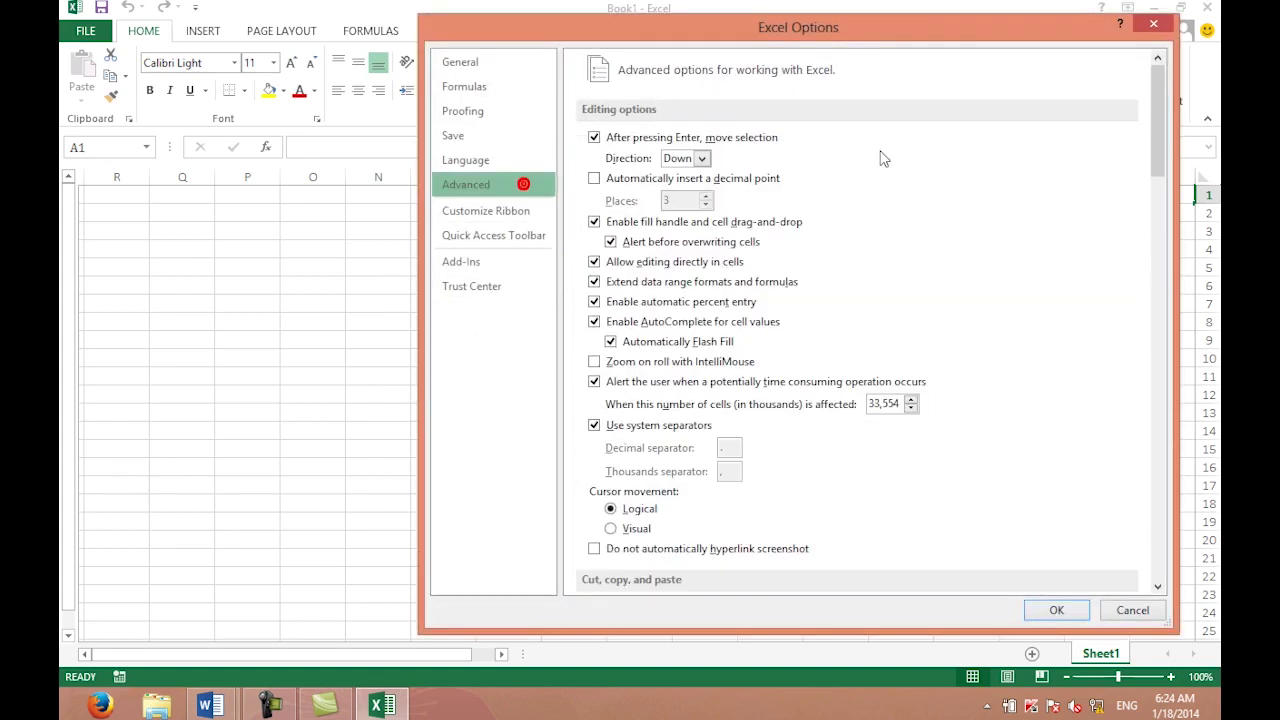
drag(1157, 118, 1157, 278)
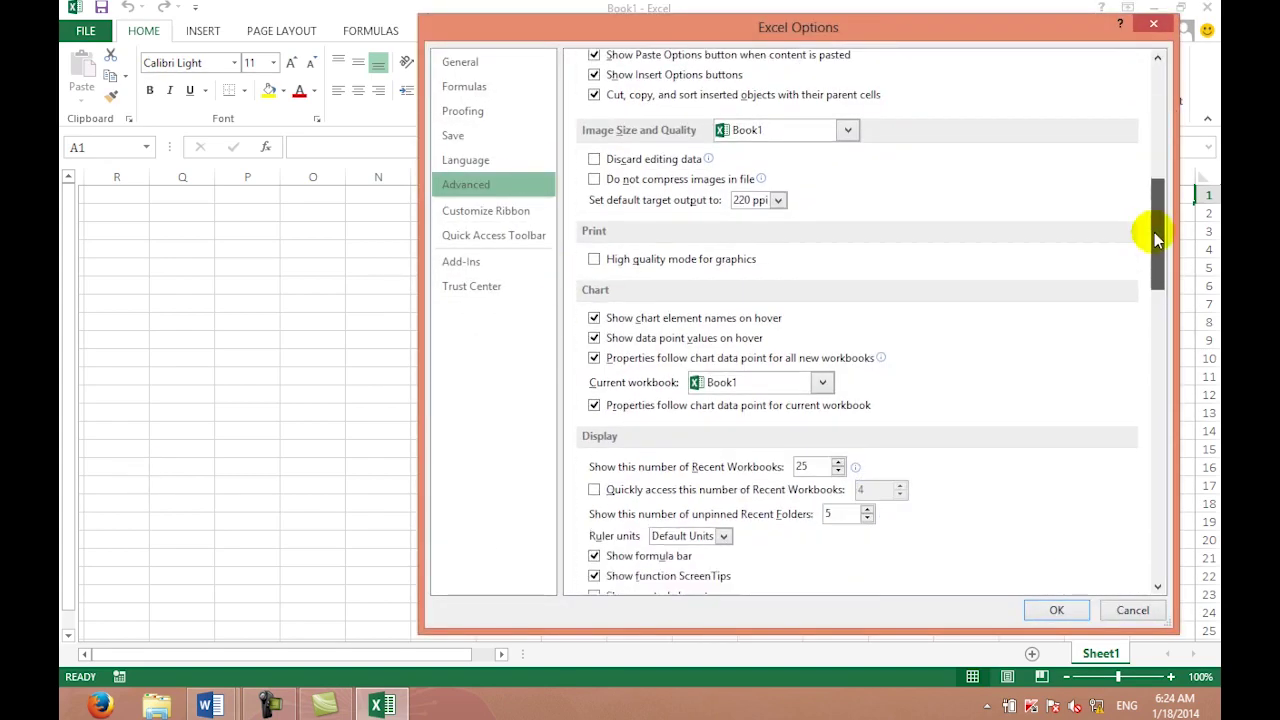
drag(1157, 278, 1157, 316)
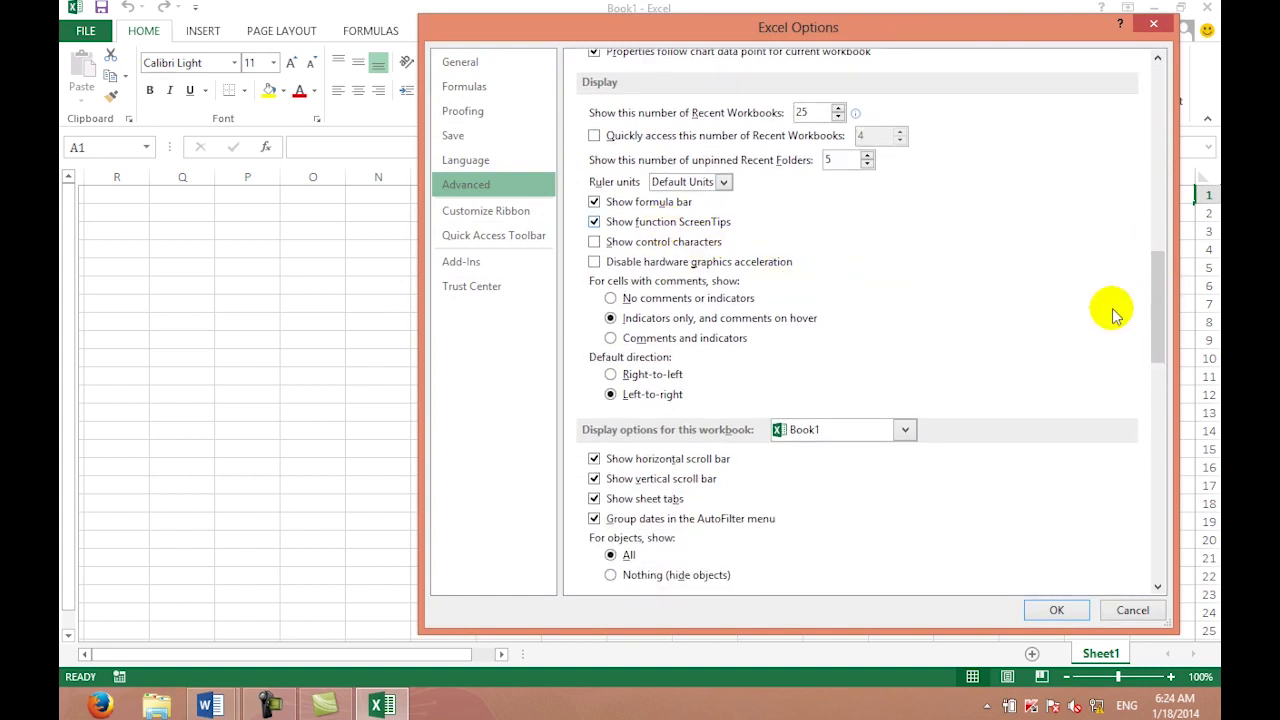
drag(1157, 312, 1157, 362)
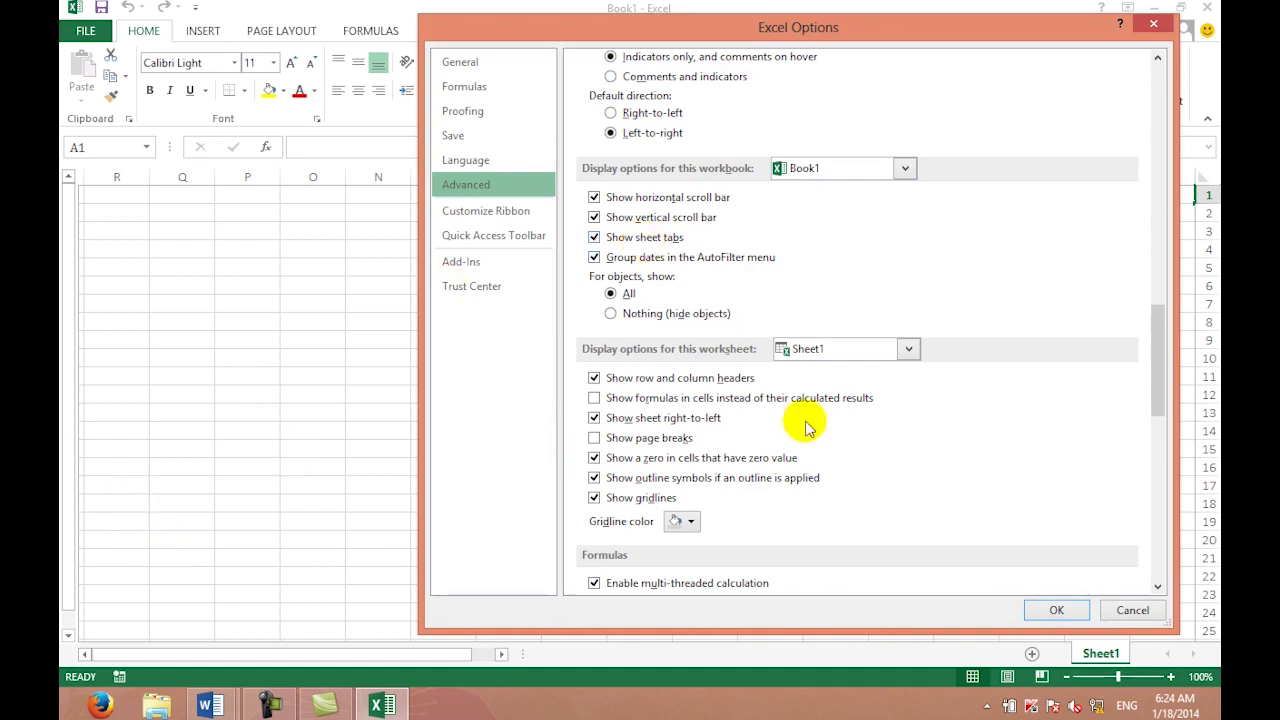
click(1056, 610)
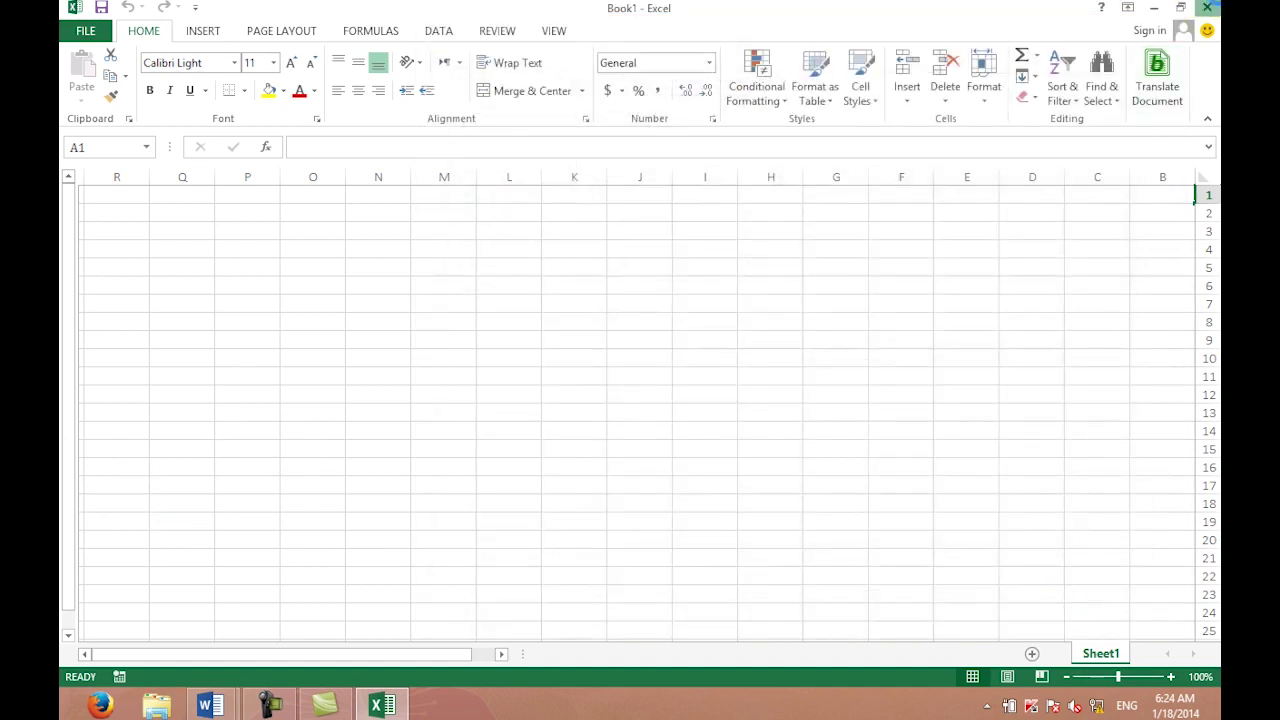
Step: Close Excel, relaunch it via Run with 'excel', and start a blank workbook
click(1208, 7)
key(super+r)
text(excel)
key(Return)
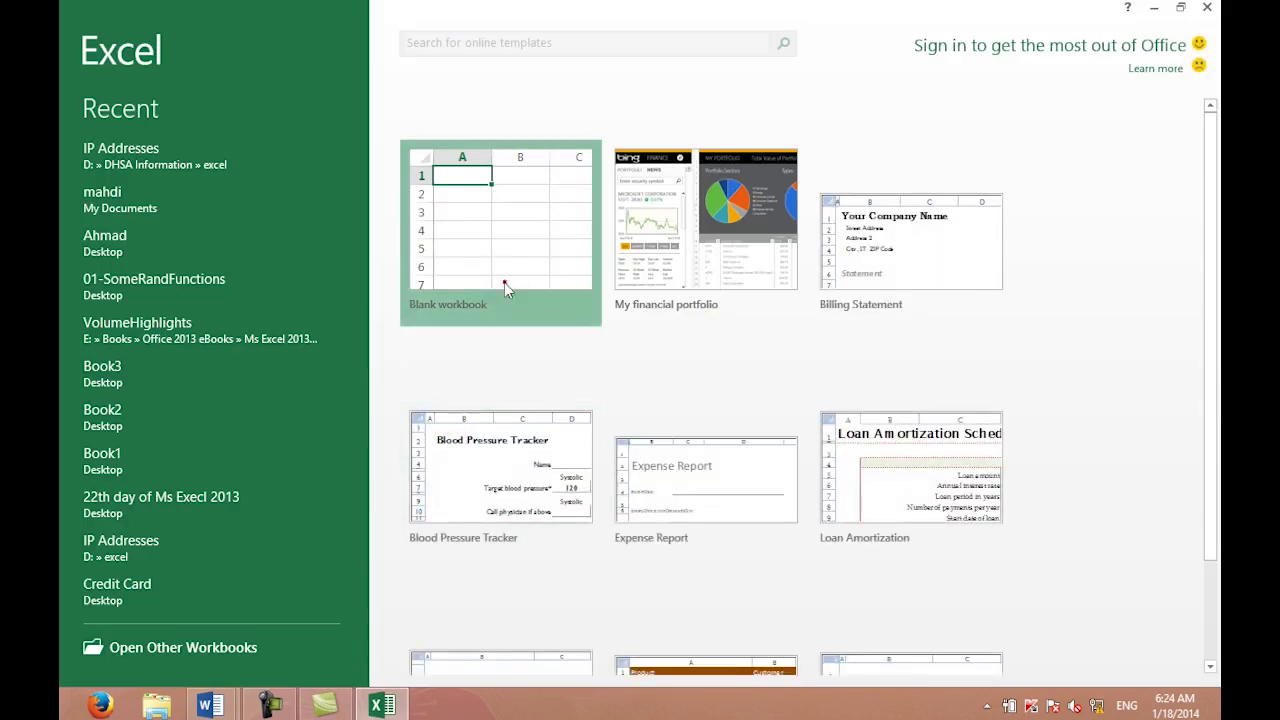
click(503, 282)
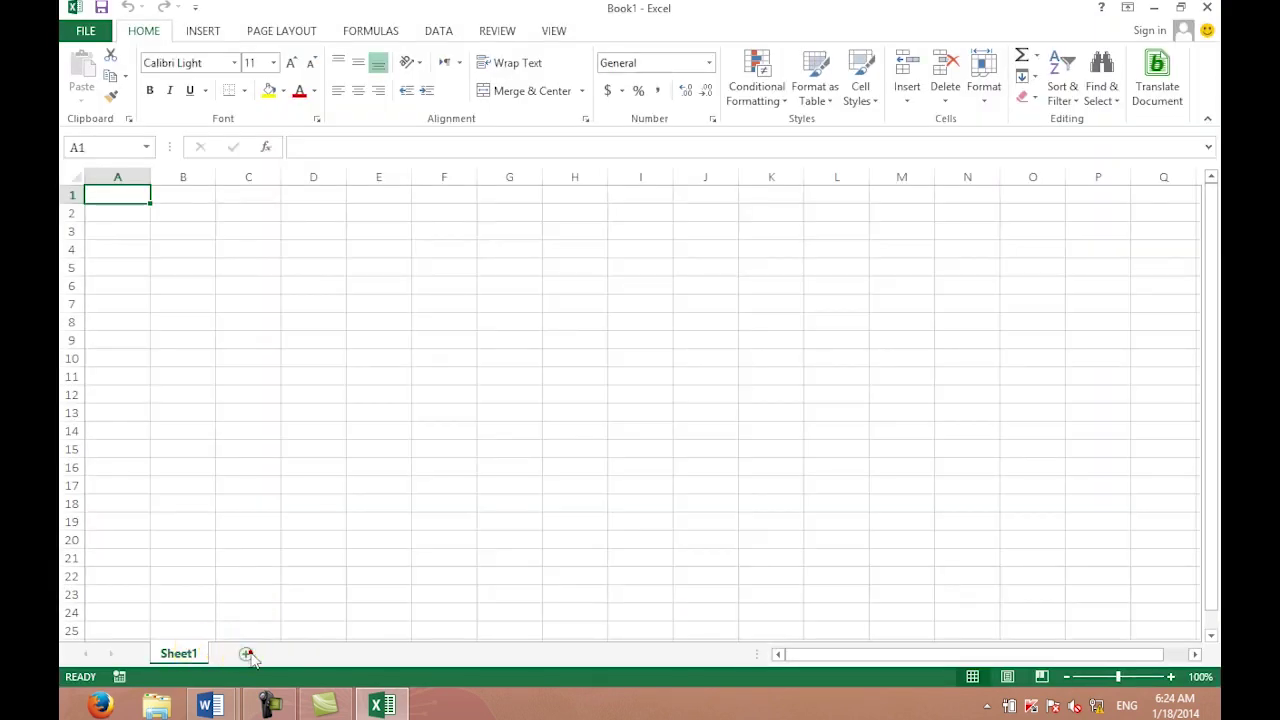
Step: Add a worksheet, switch between Sheet1 and Sheet2, and open Excel Options
click(248, 653)
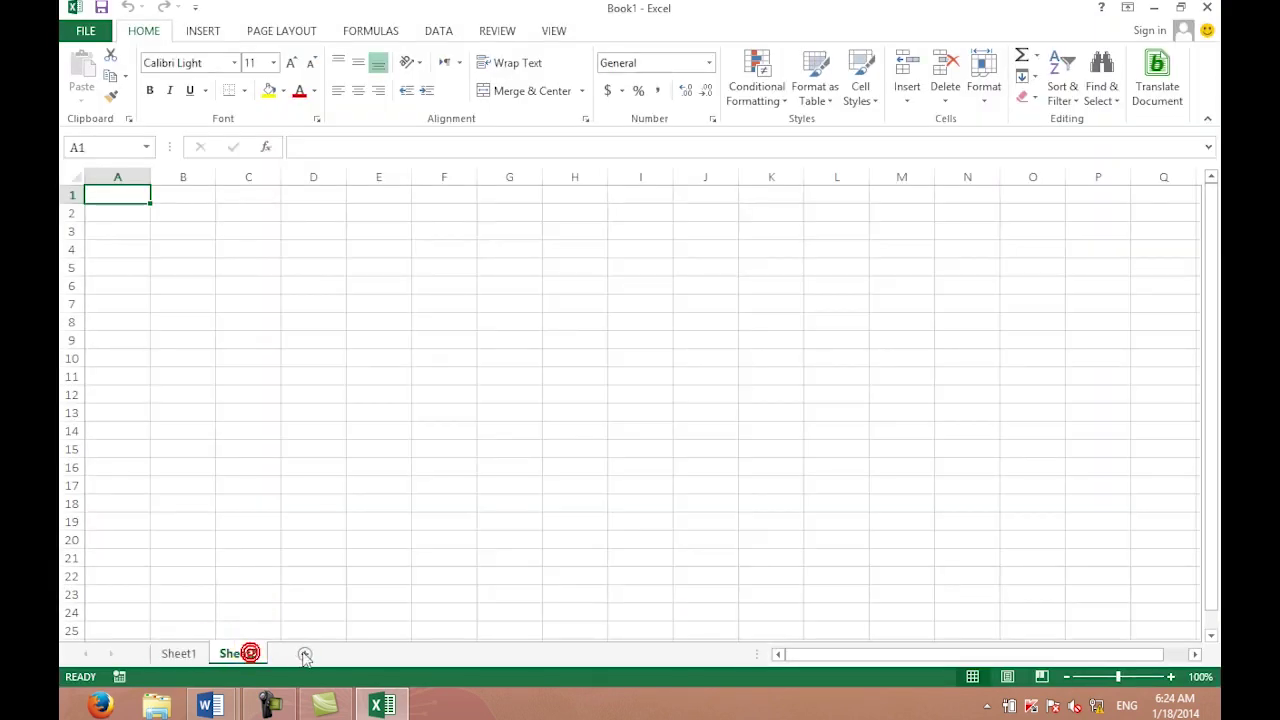
click(186, 653)
click(211, 653)
click(85, 30)
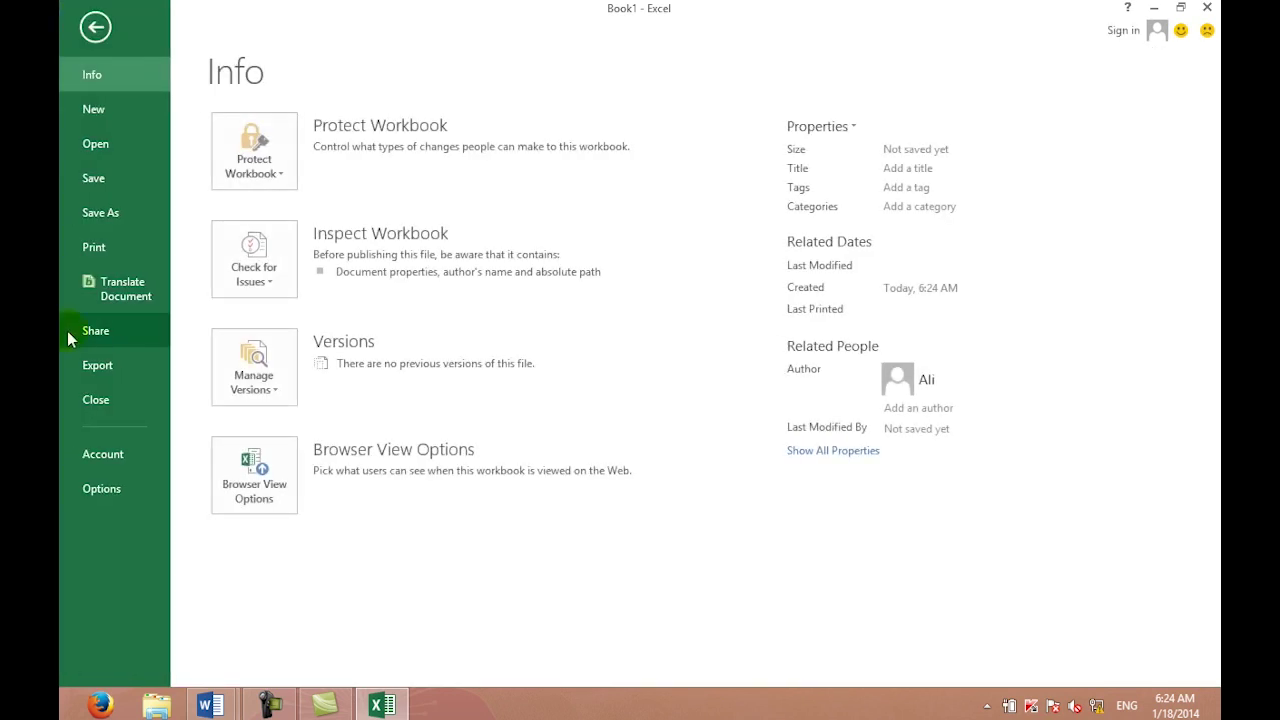
click(82, 478)
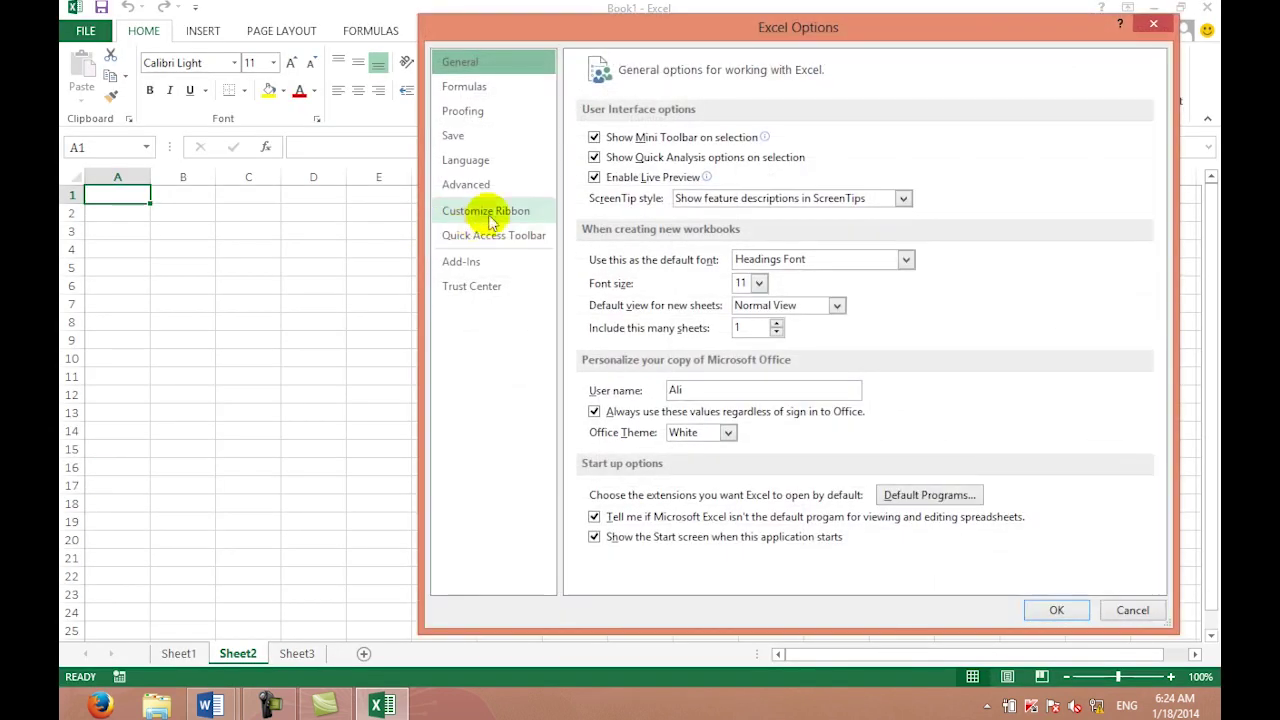
Step: Go to Advanced and scroll down to the Book1 and Sheet2 display options
click(485, 190)
drag(1151, 139, 1155, 213)
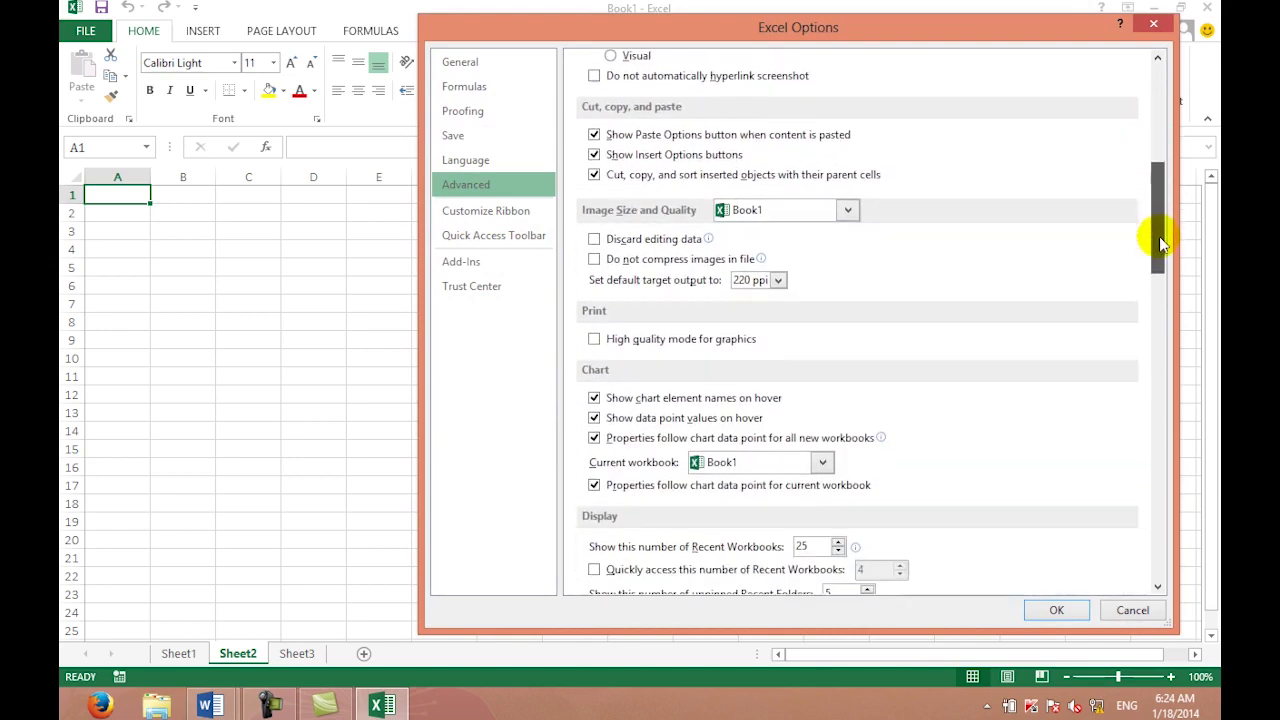
drag(1159, 230, 1163, 304)
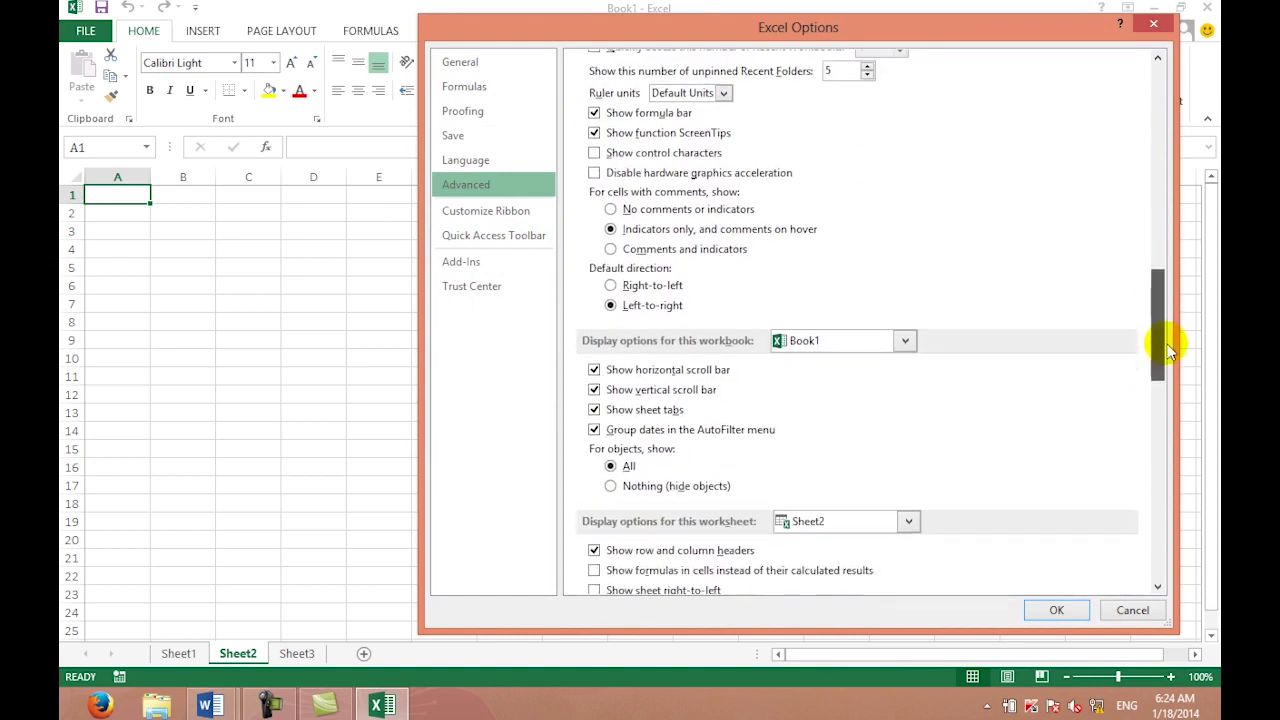
drag(1163, 304, 1165, 364)
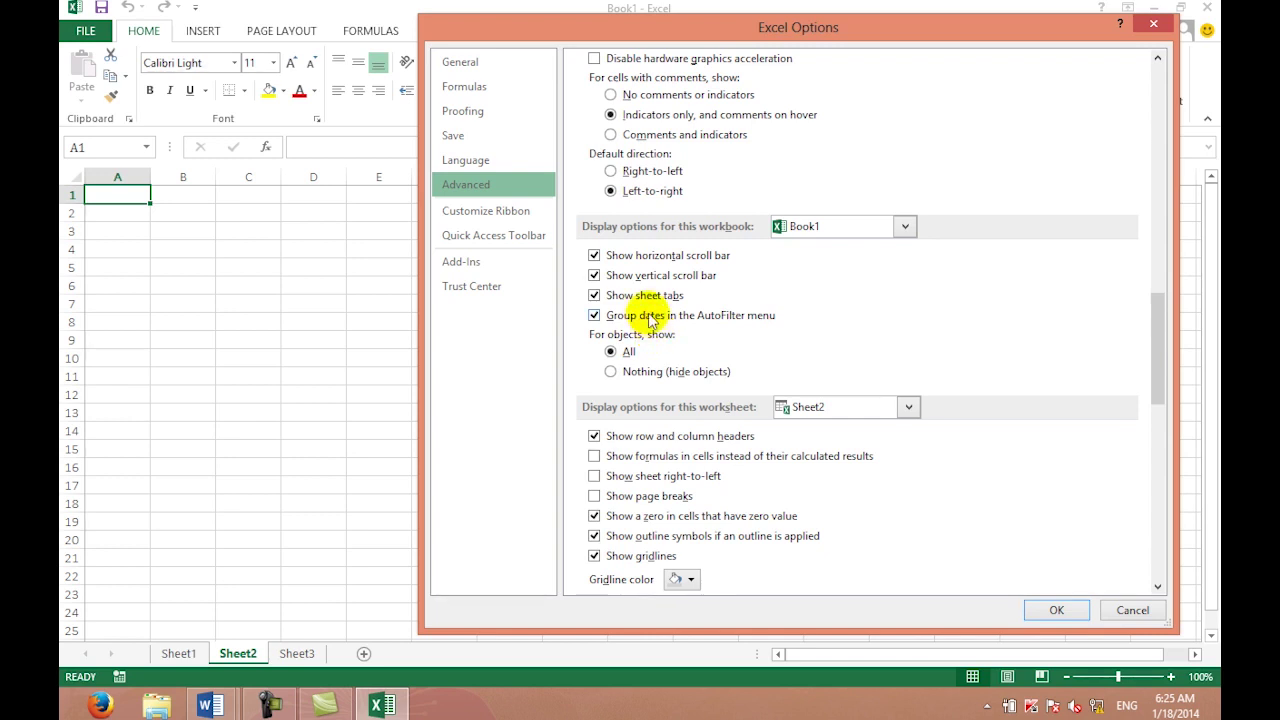
Step: Untick Group dates in the AutoFilter menu, toggle objects to Nothing and back to All, then OK
click(648, 316)
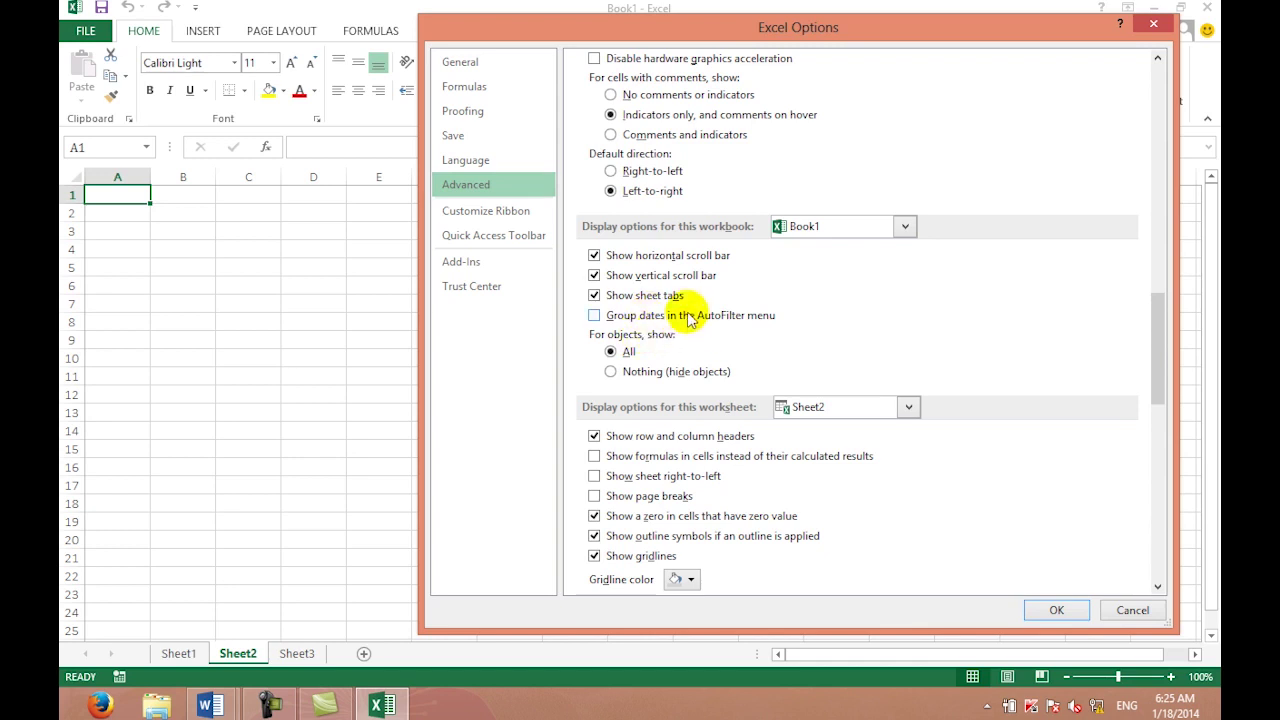
drag(1154, 349, 1154, 355)
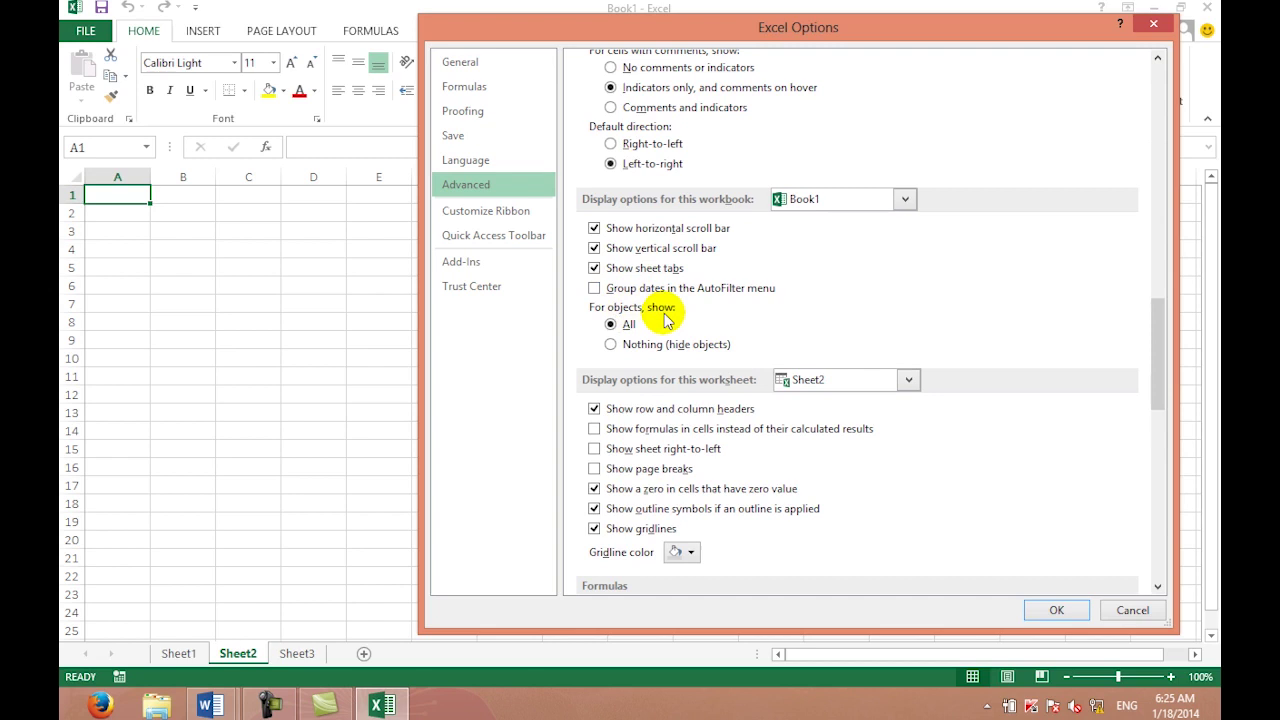
click(612, 344)
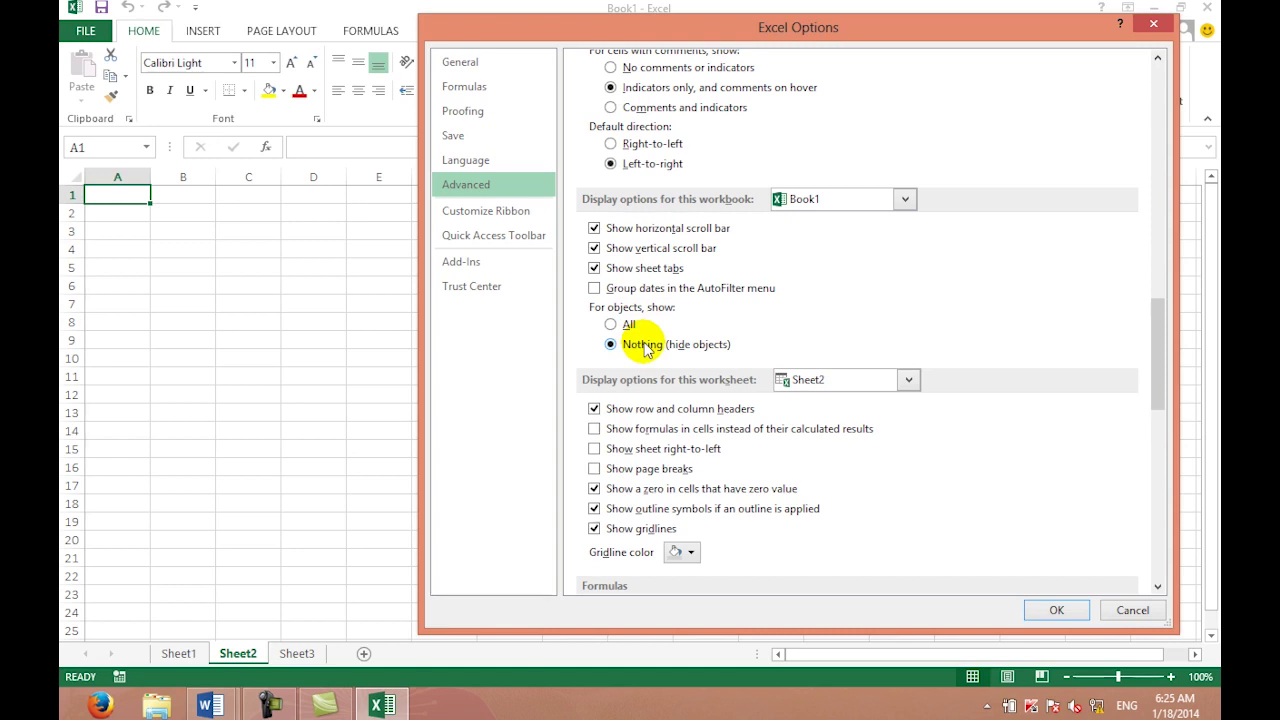
click(628, 323)
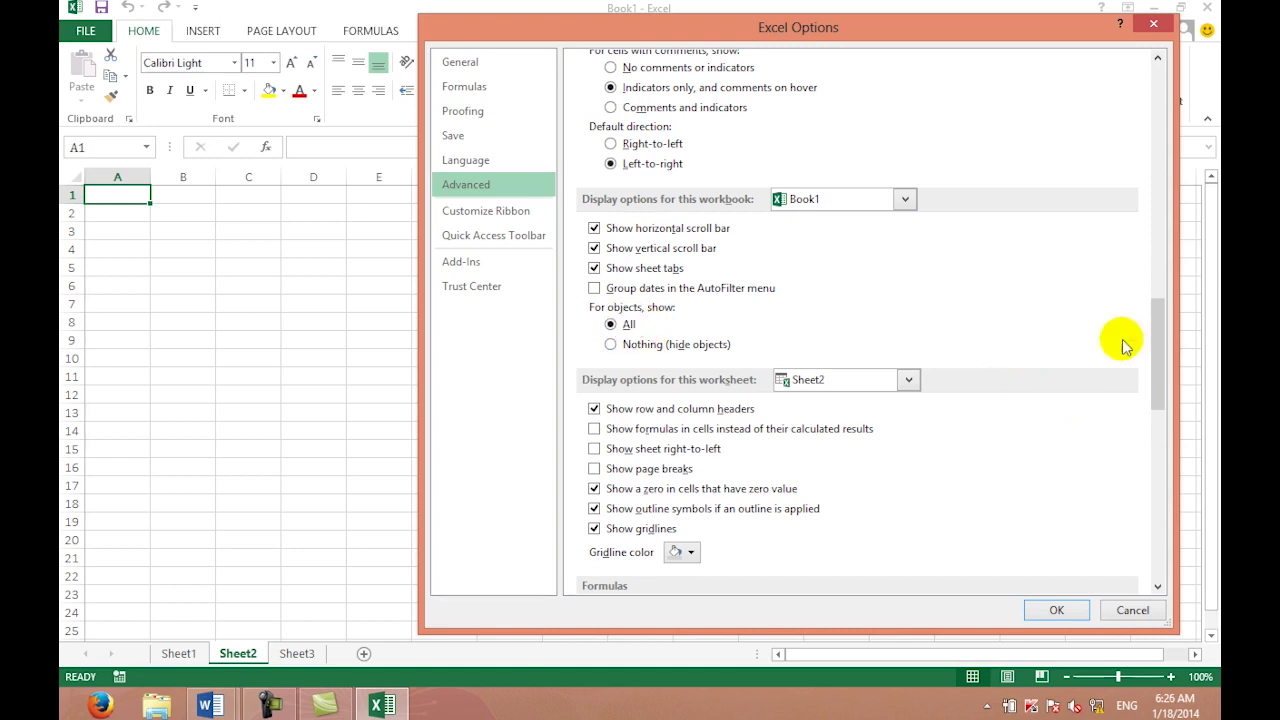
drag(1151, 335, 1153, 362)
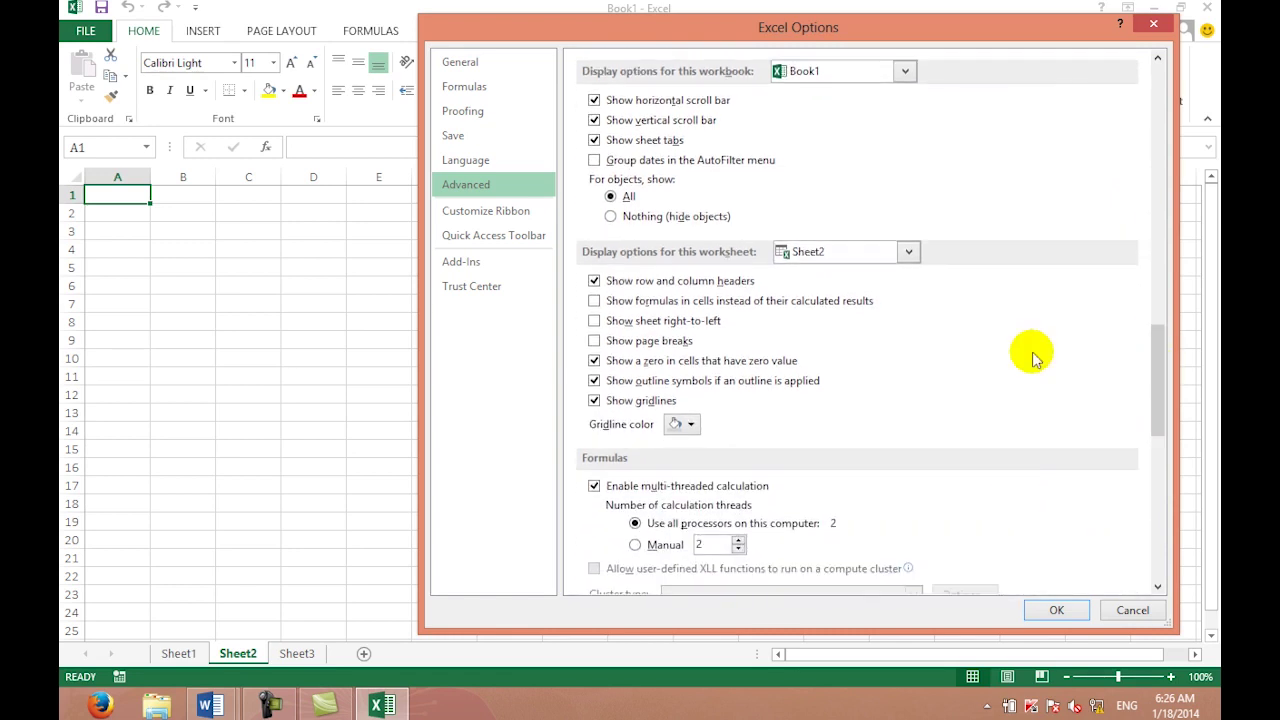
drag(1058, 28, 933, 20)
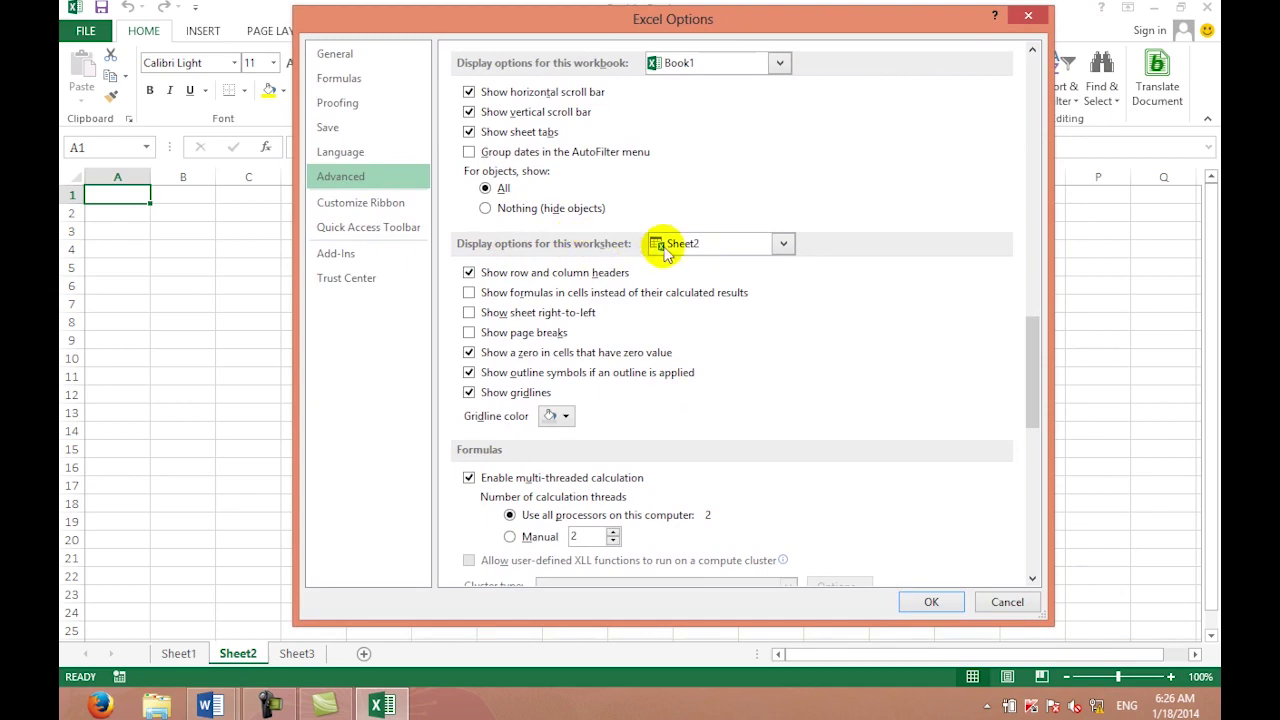
click(980, 604)
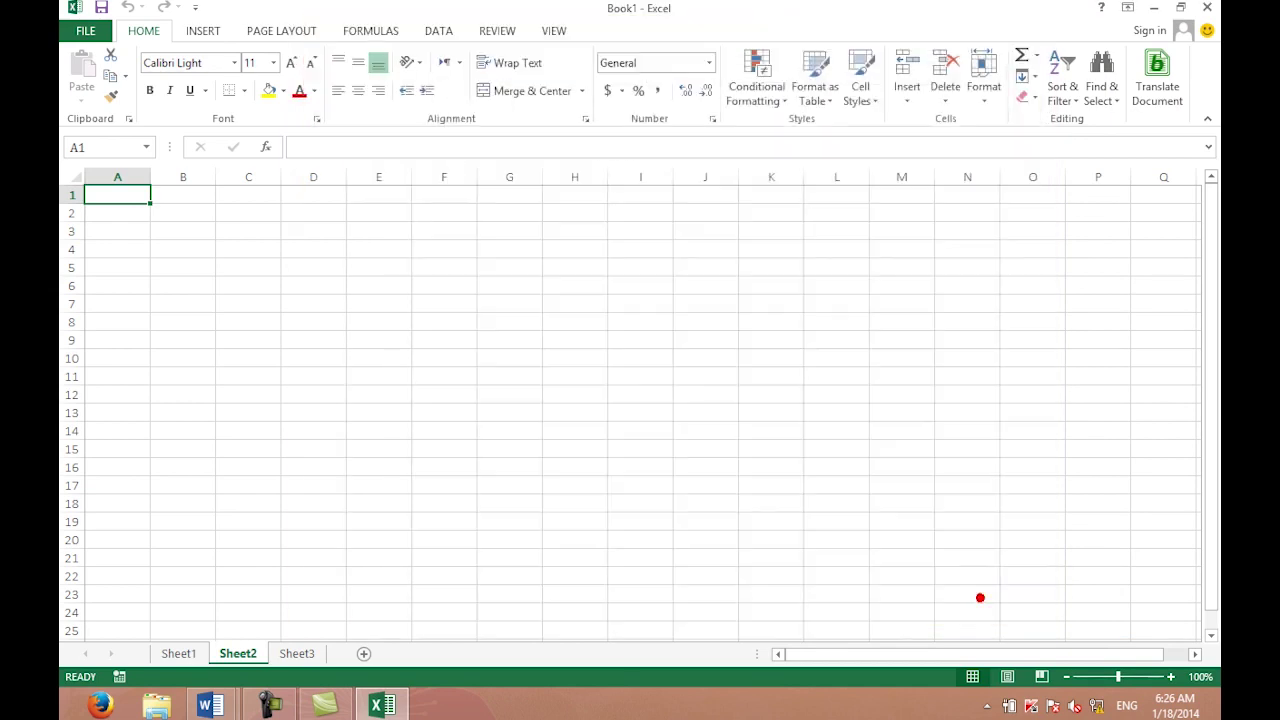
Step: Make Sheet1 the active sheet and open the Advanced options' display settings
click(180, 653)
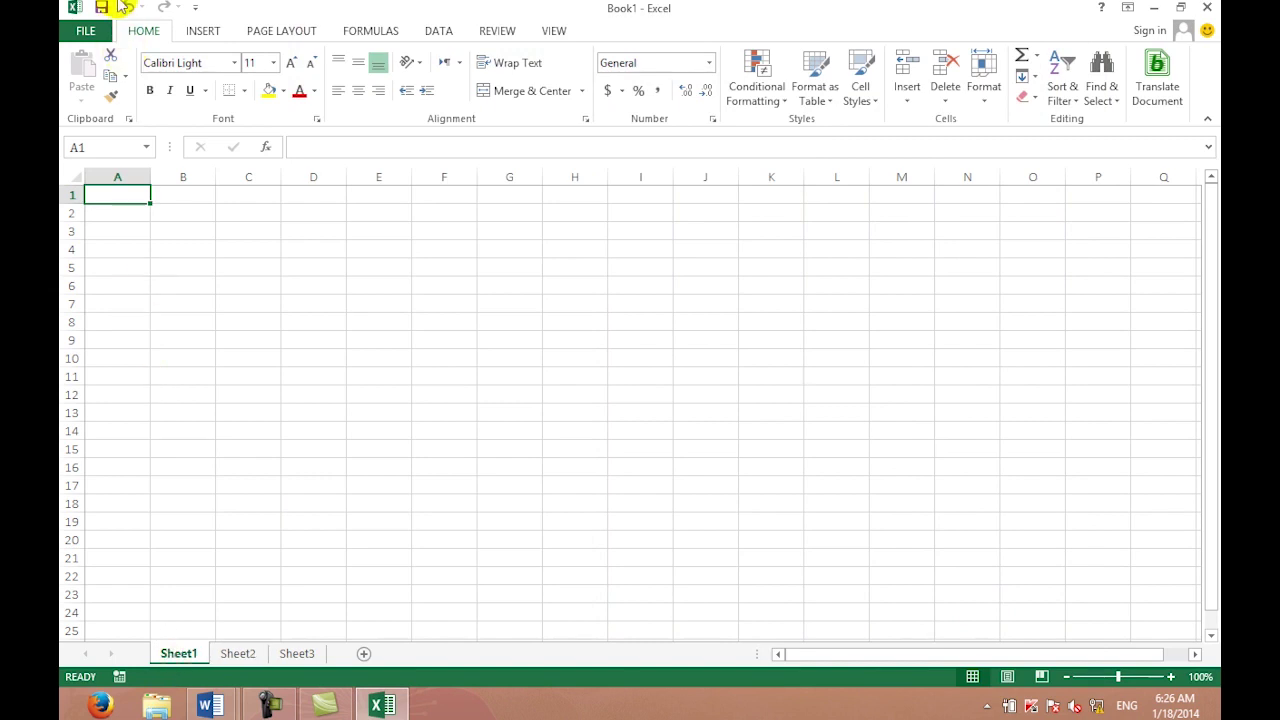
click(85, 30)
click(127, 490)
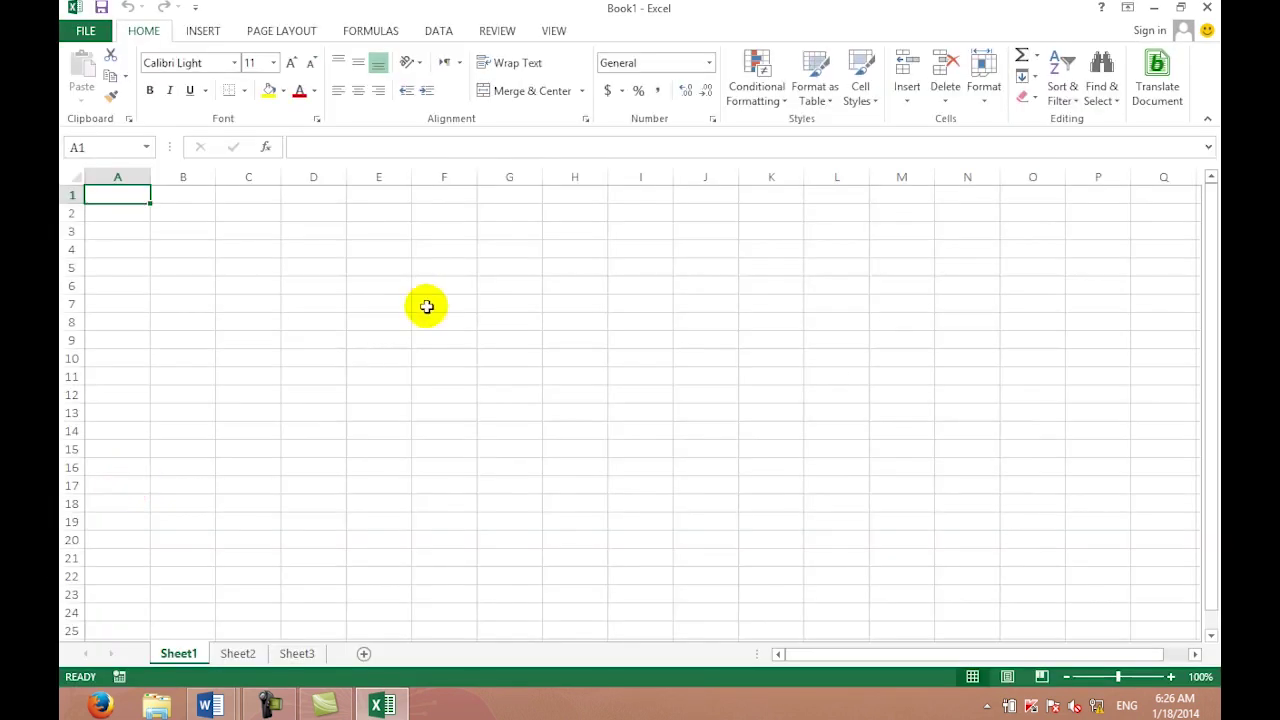
click(390, 183)
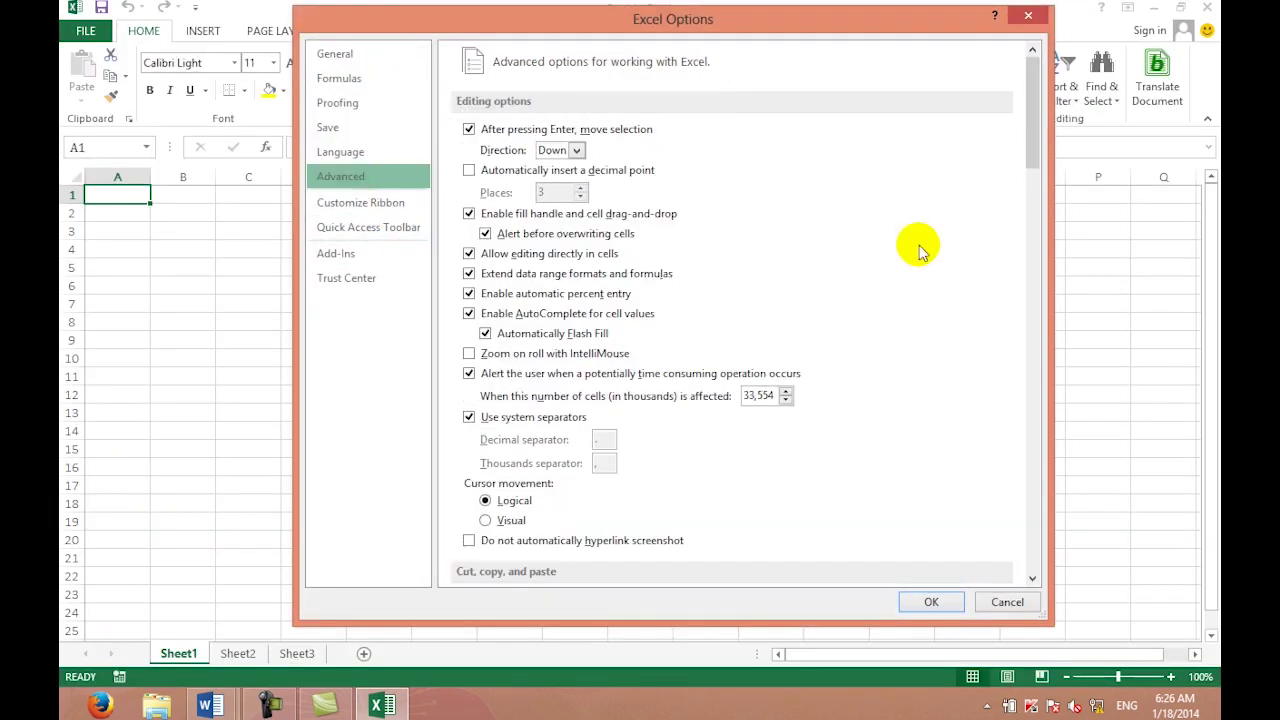
drag(1034, 100, 1026, 341)
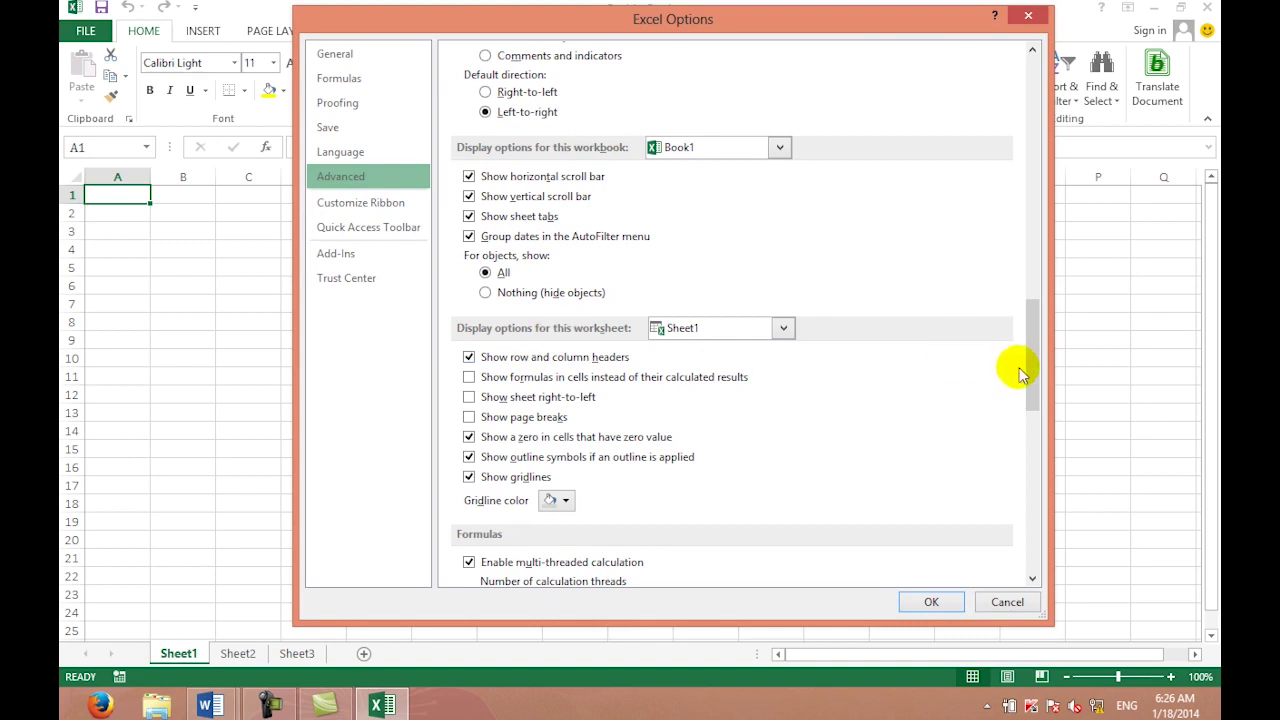
drag(1032, 371, 1032, 387)
Step: Switch the worksheet display dropdown to Sheet2, then back to Sheet1
click(785, 253)
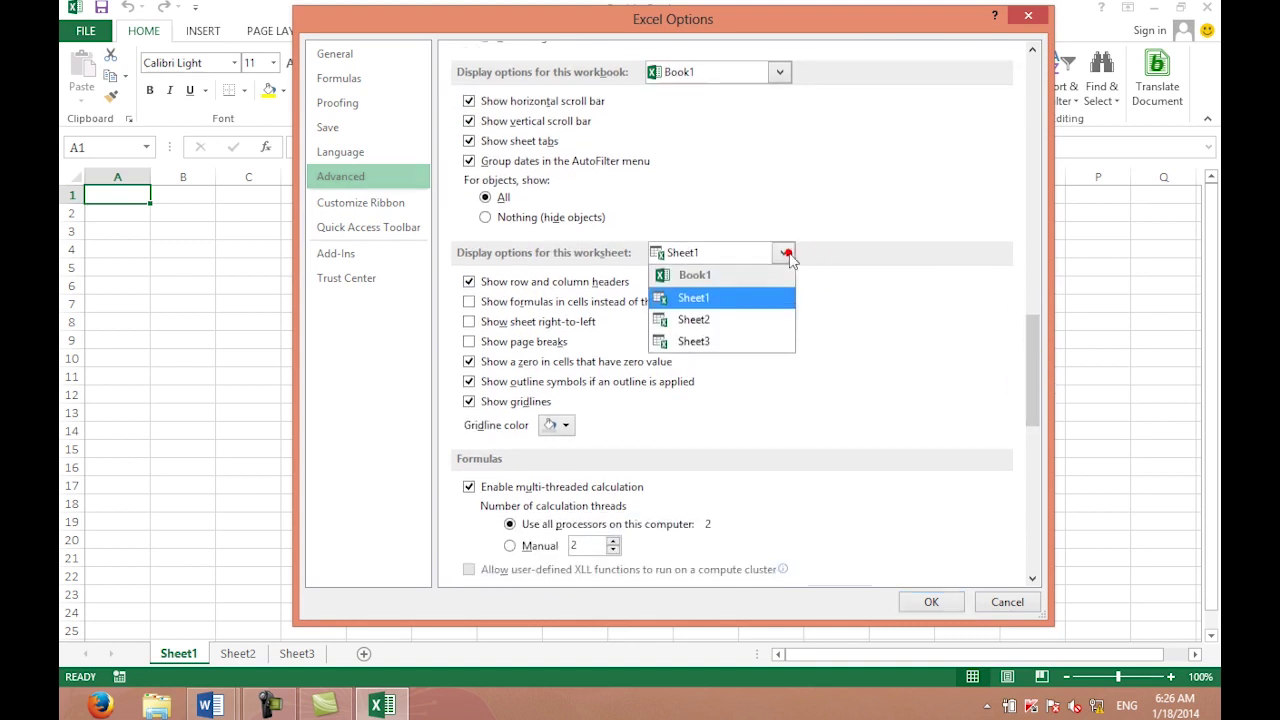
click(745, 319)
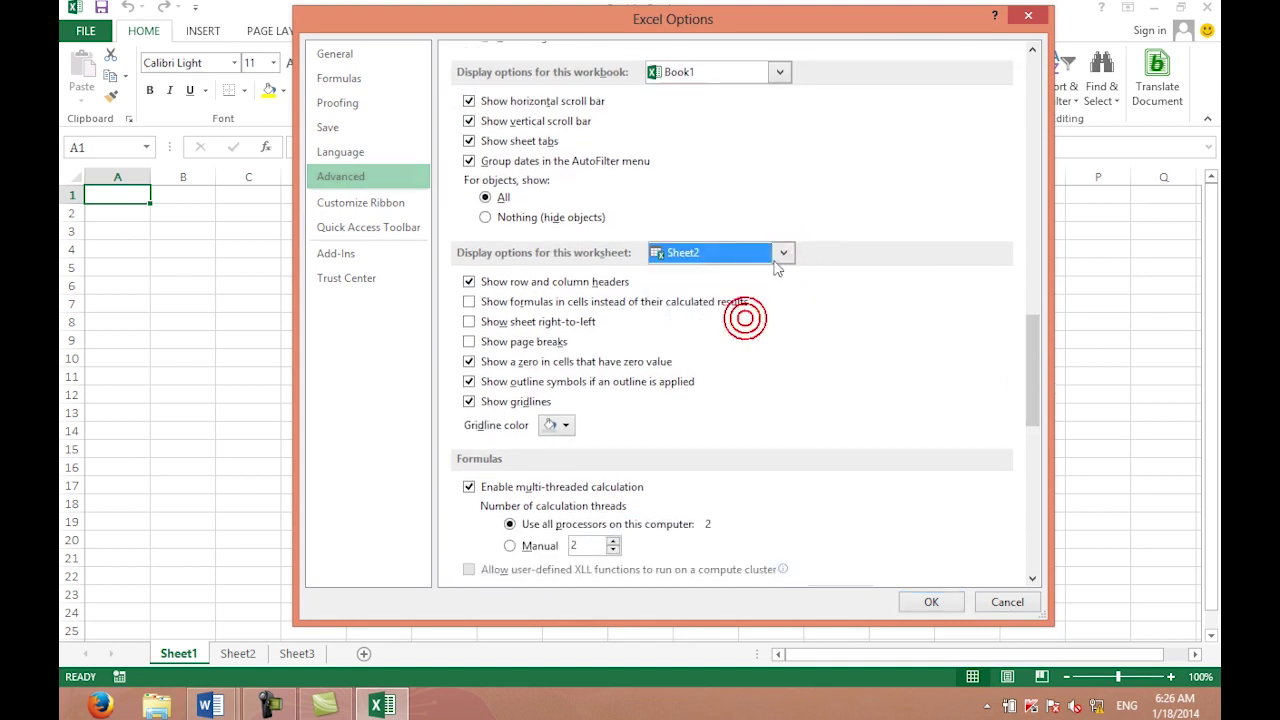
click(783, 253)
click(751, 297)
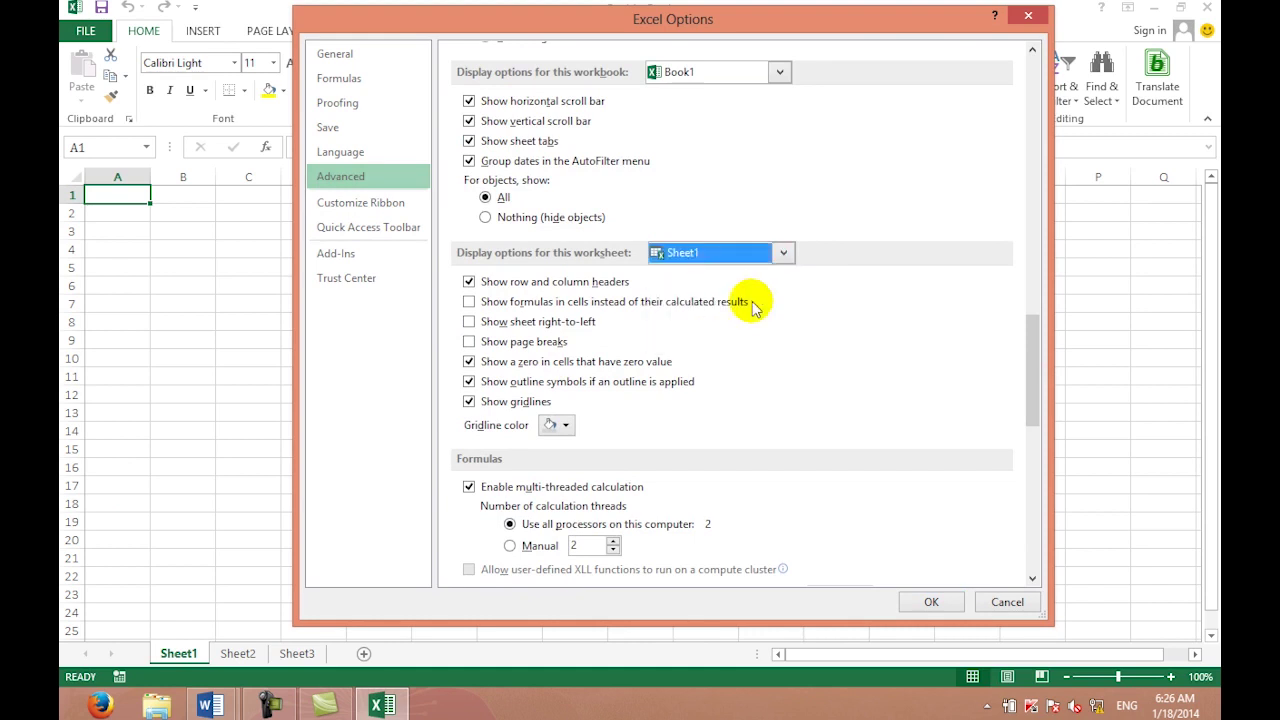
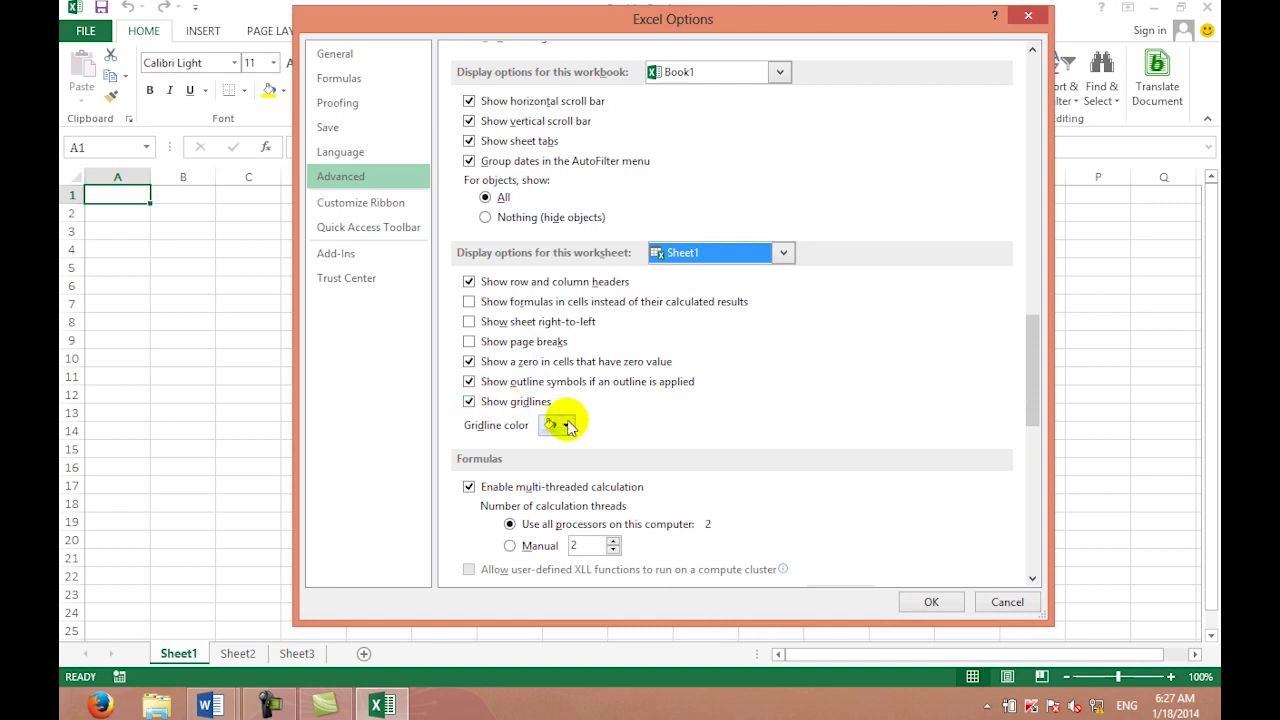
Step: Set the worksheet gridline colour to red in Advanced options and apply it
click(558, 425)
click(546, 479)
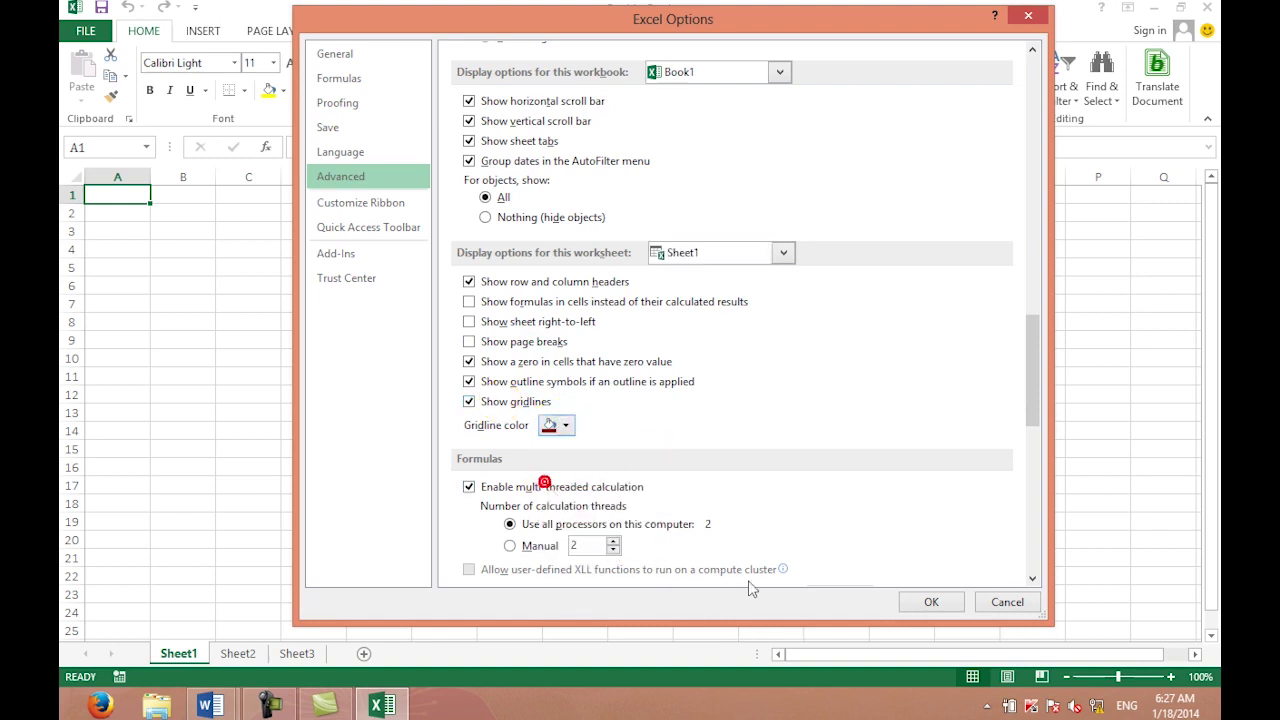
click(566, 424)
click(545, 495)
click(933, 601)
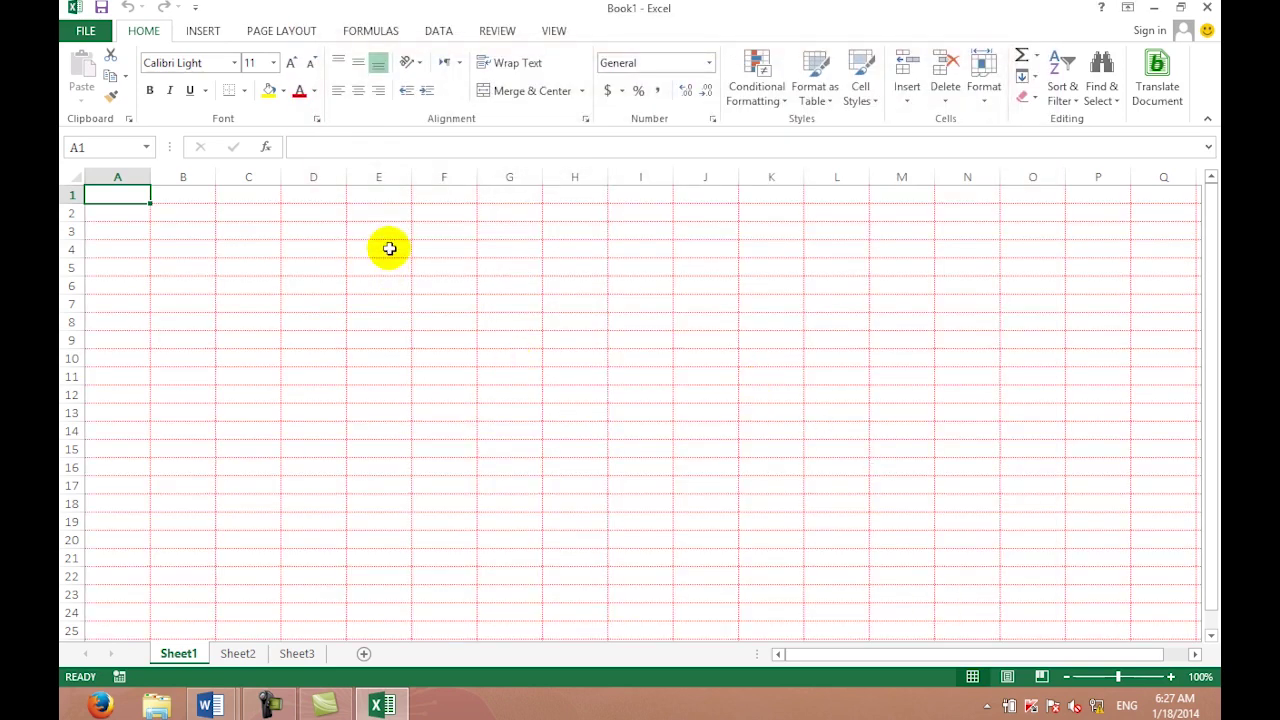
Step: Reopen Advanced options and check the gridline colour choices without changing them
click(86, 30)
click(103, 487)
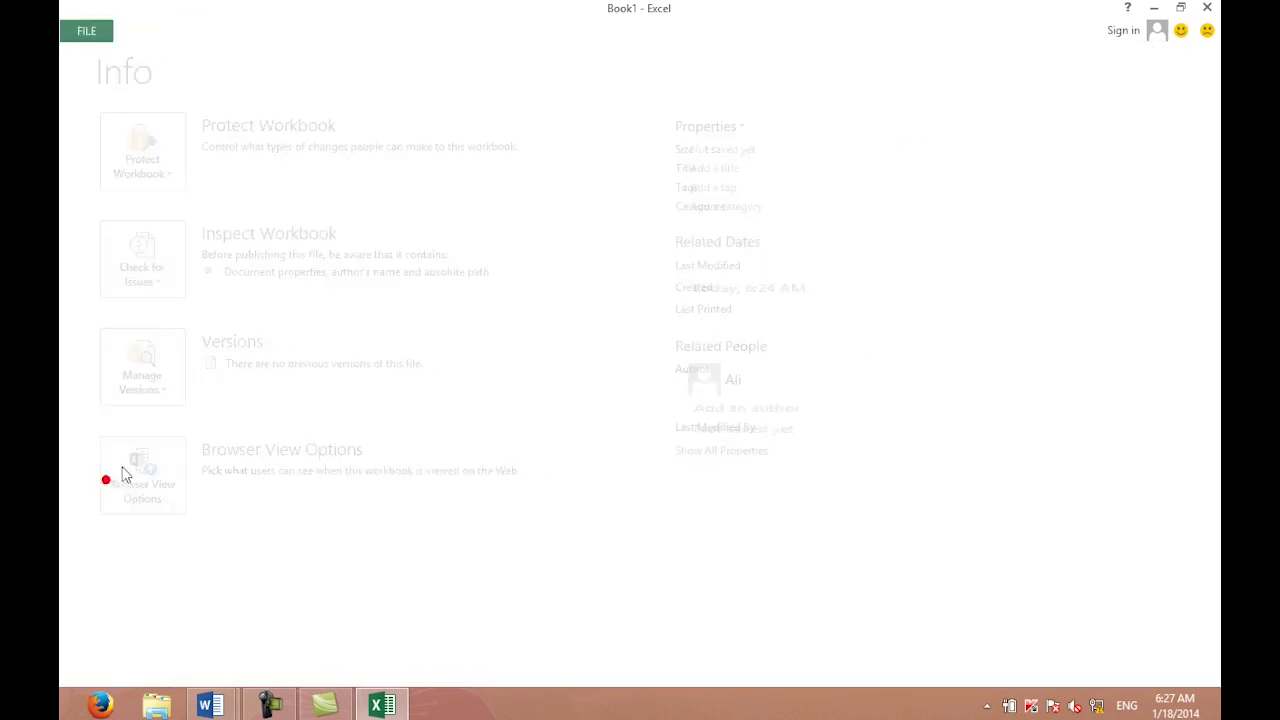
click(382, 172)
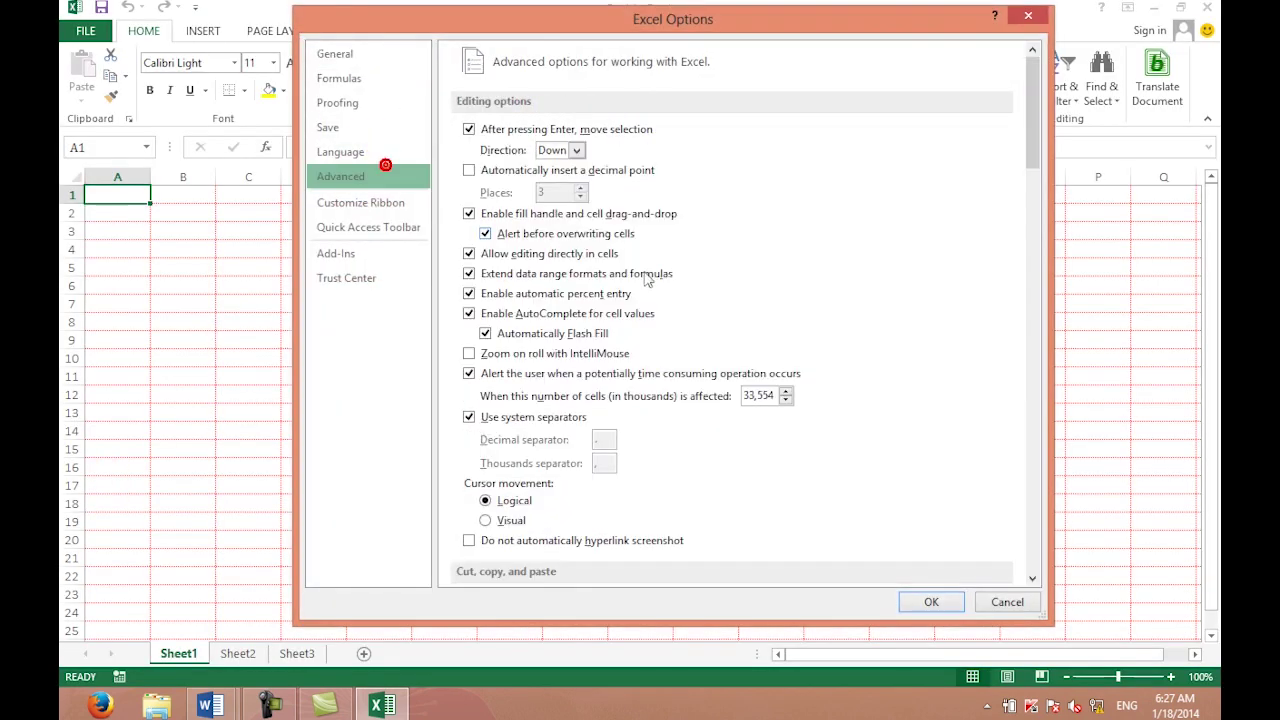
drag(1031, 150, 1014, 423)
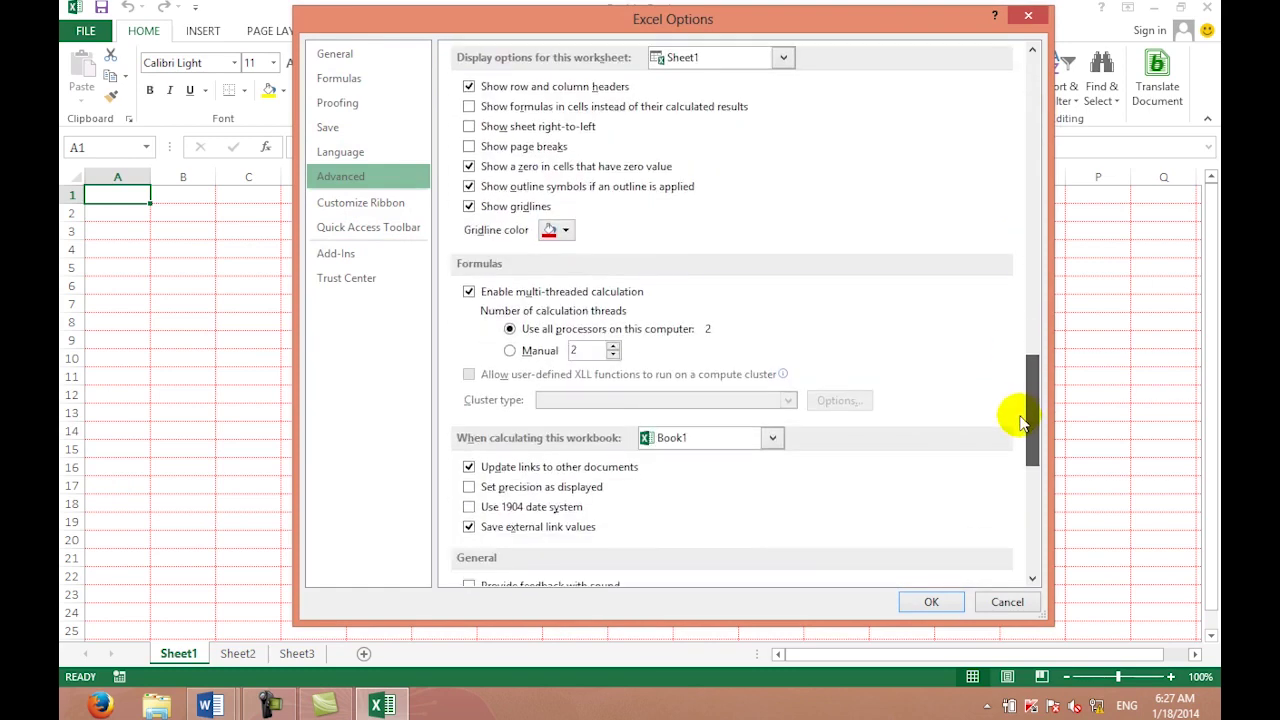
click(558, 231)
click(652, 320)
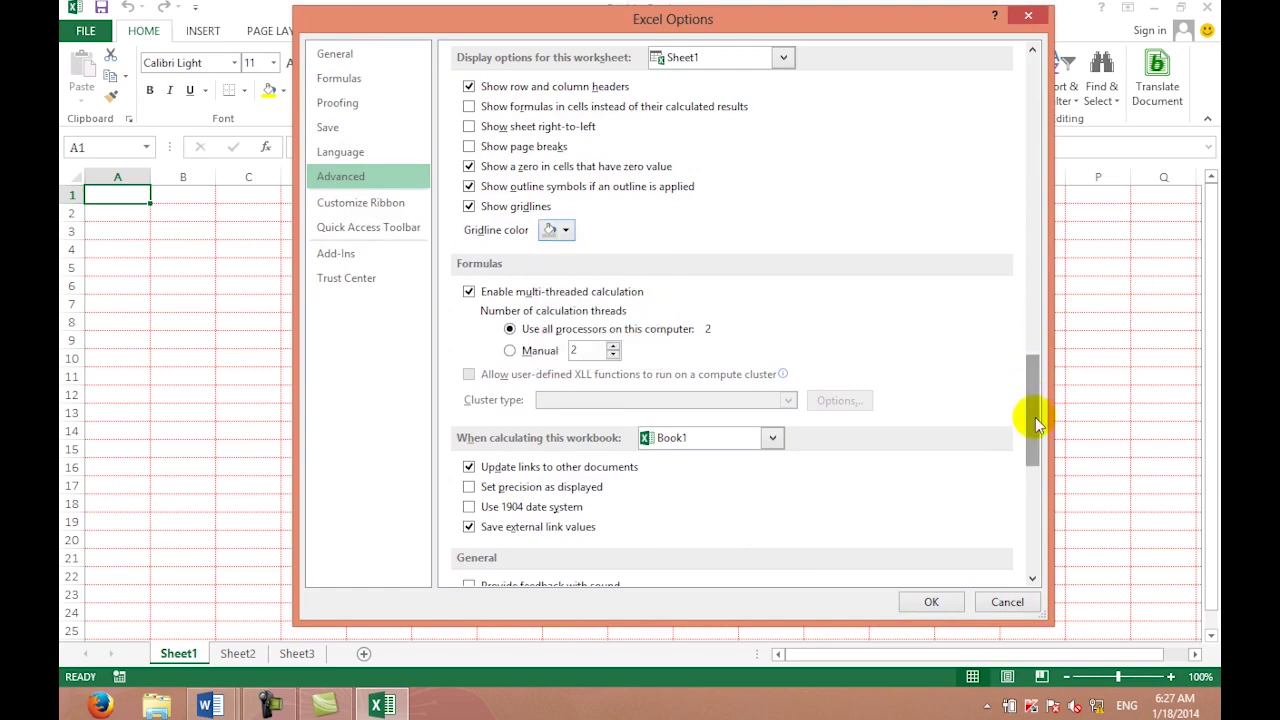
drag(1037, 427, 1035, 467)
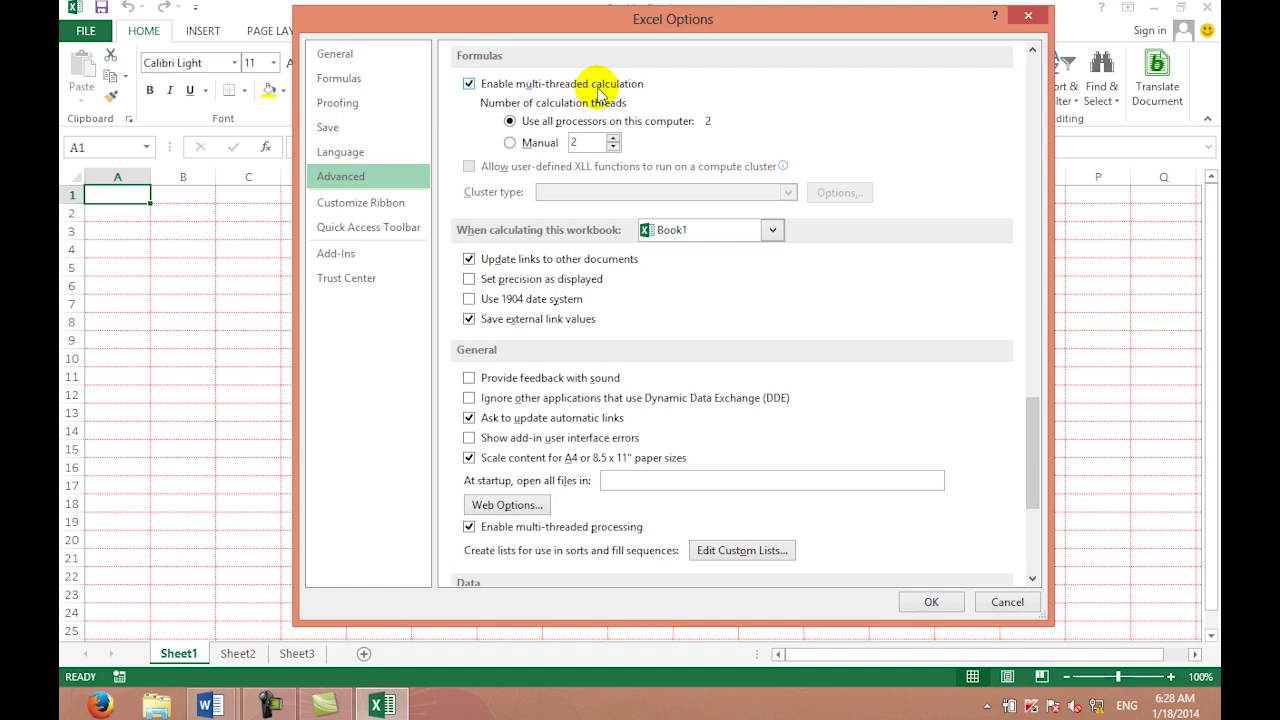
click(552, 88)
click(552, 88)
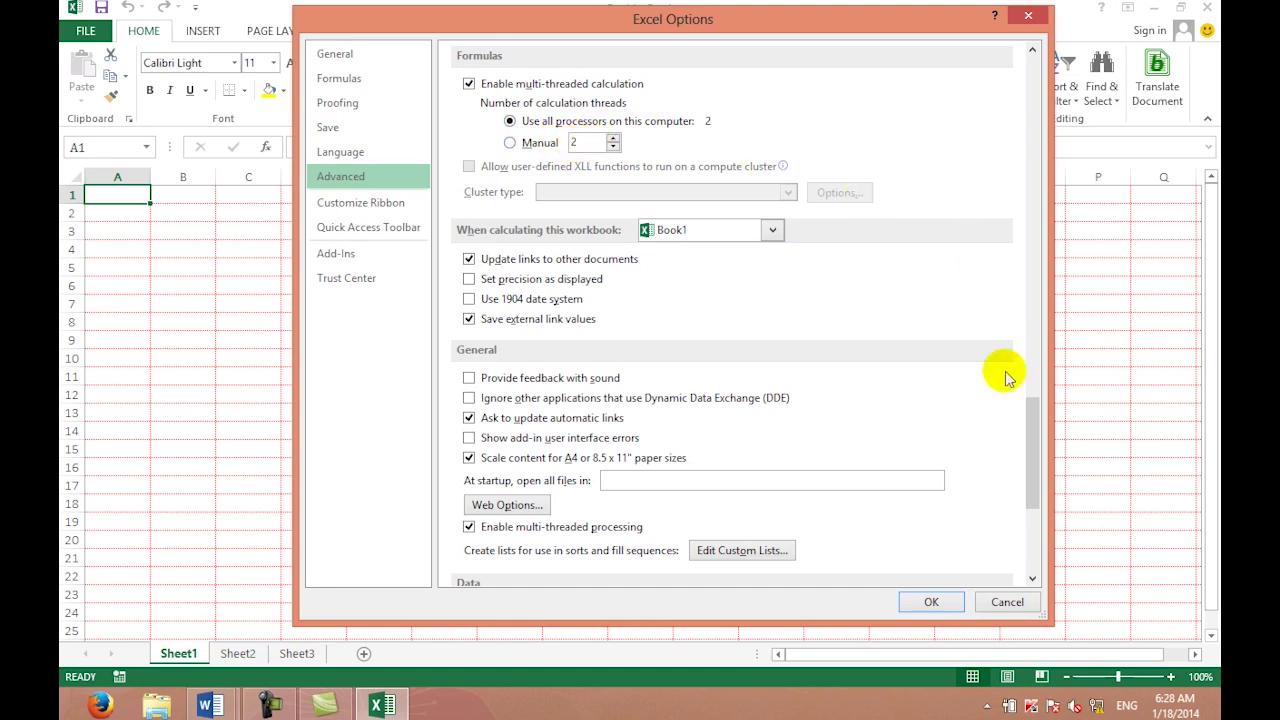
drag(1032, 446, 1033, 484)
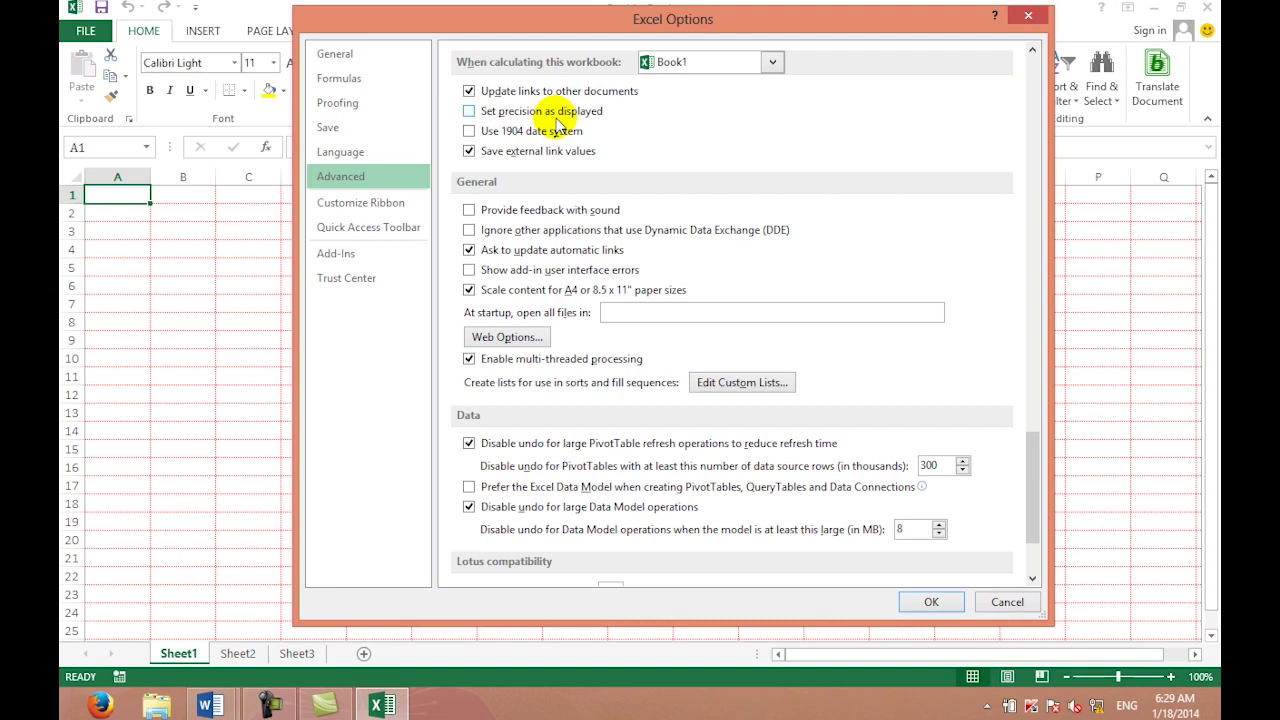
click(556, 112)
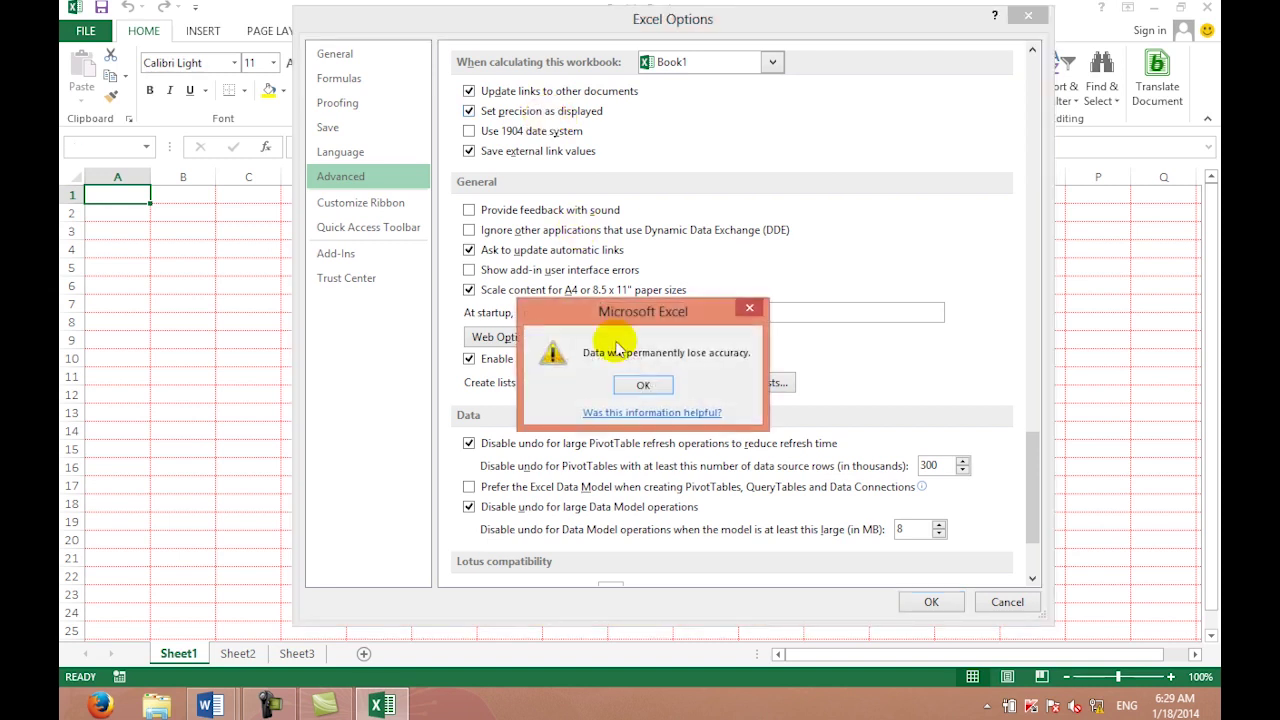
click(750, 311)
click(585, 111)
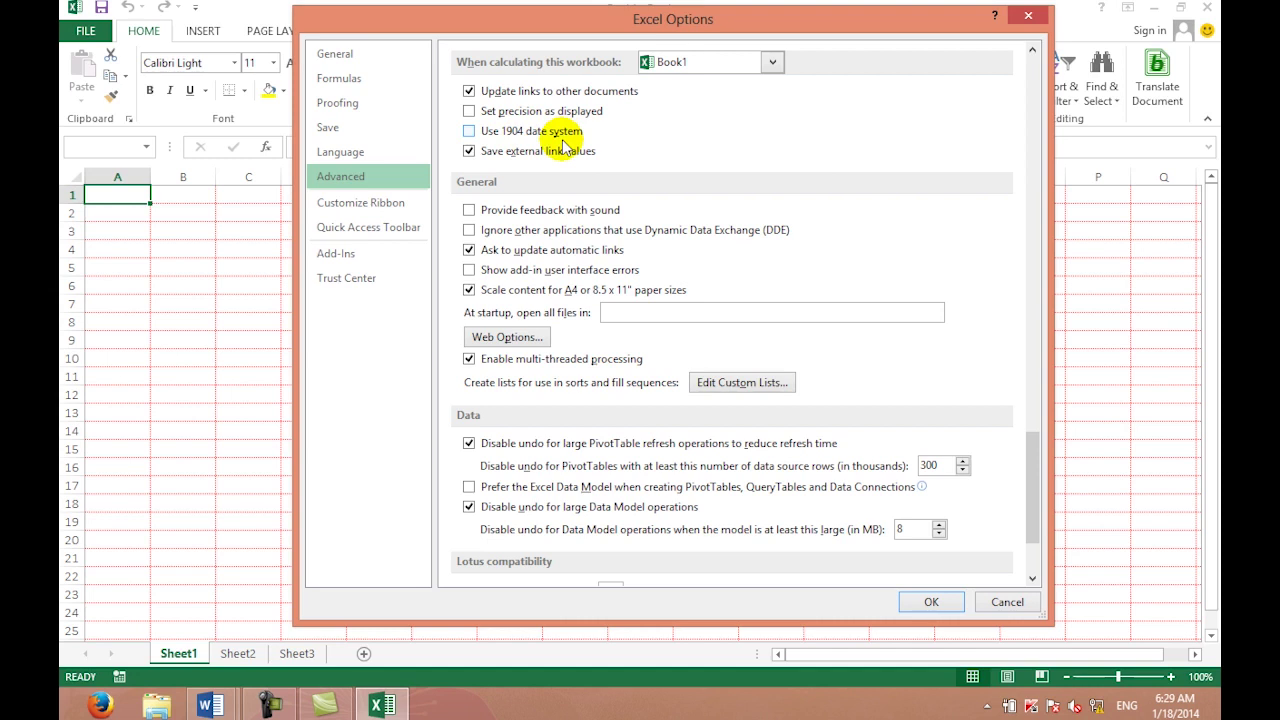
click(563, 141)
click(515, 131)
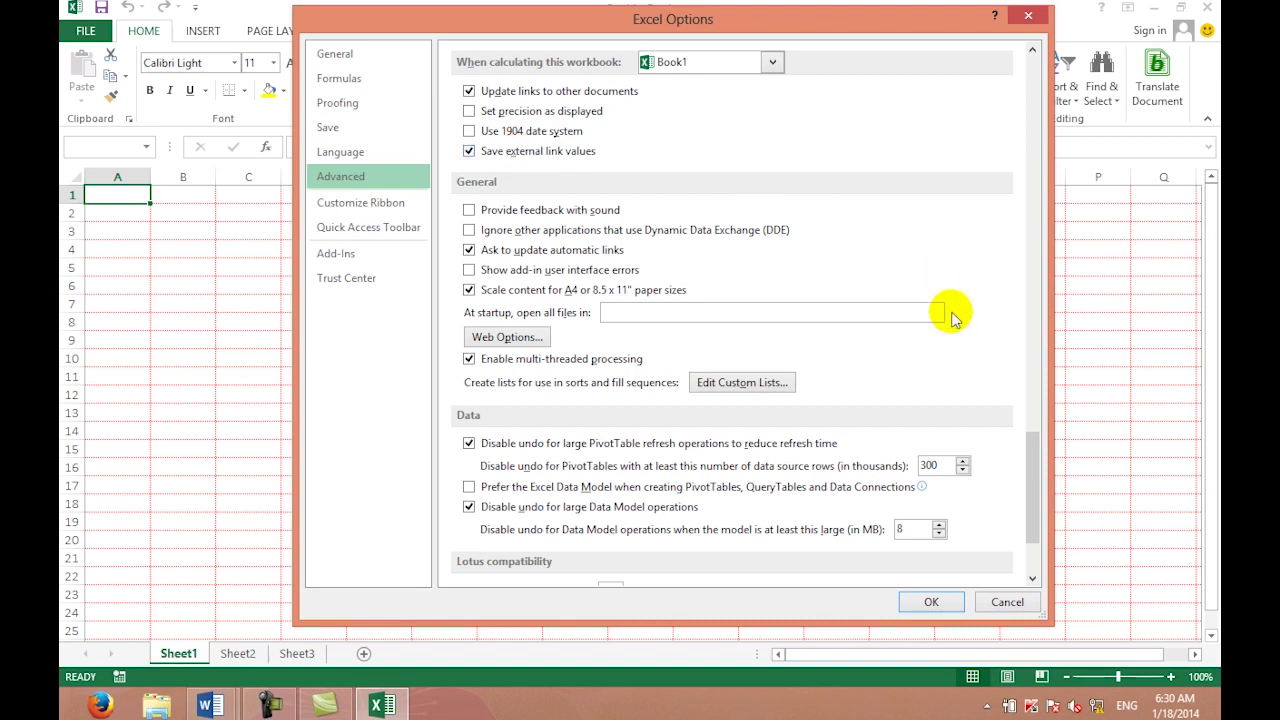
Step: Scroll to the bottom of Advanced options and open Web Options from the General section
scroll(1034, 515, down, 2)
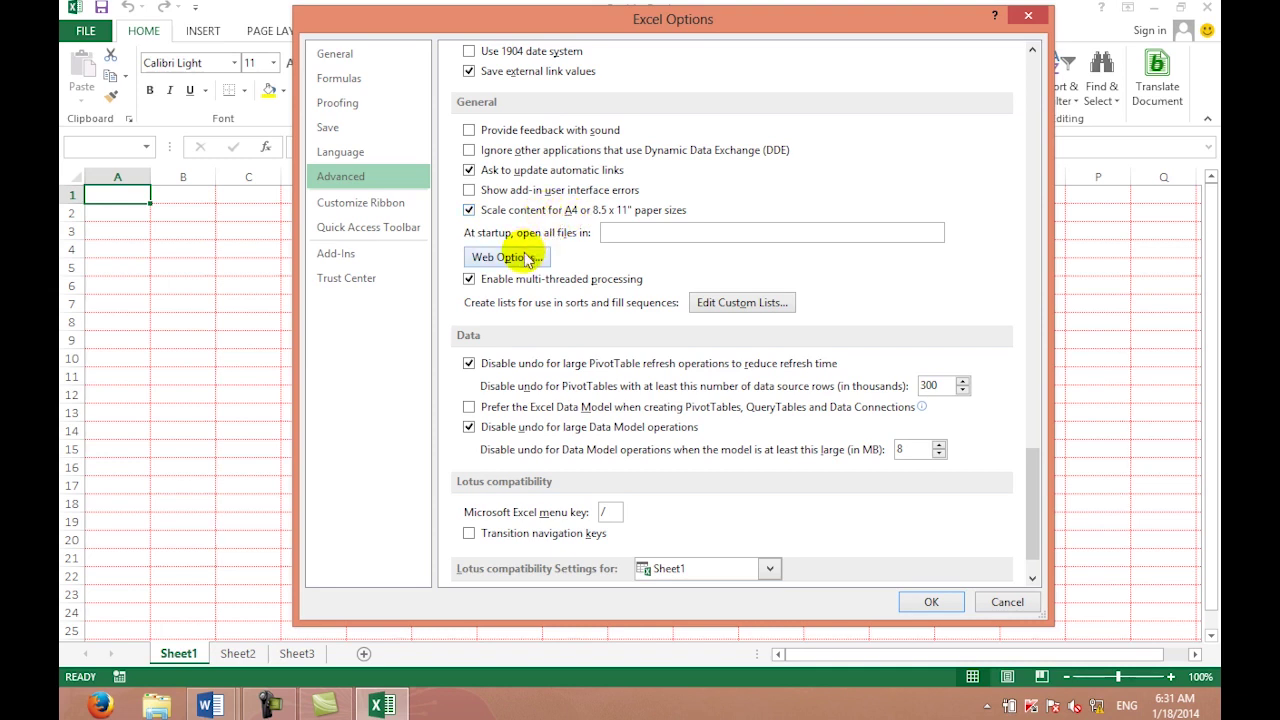
drag(1034, 466, 1036, 486)
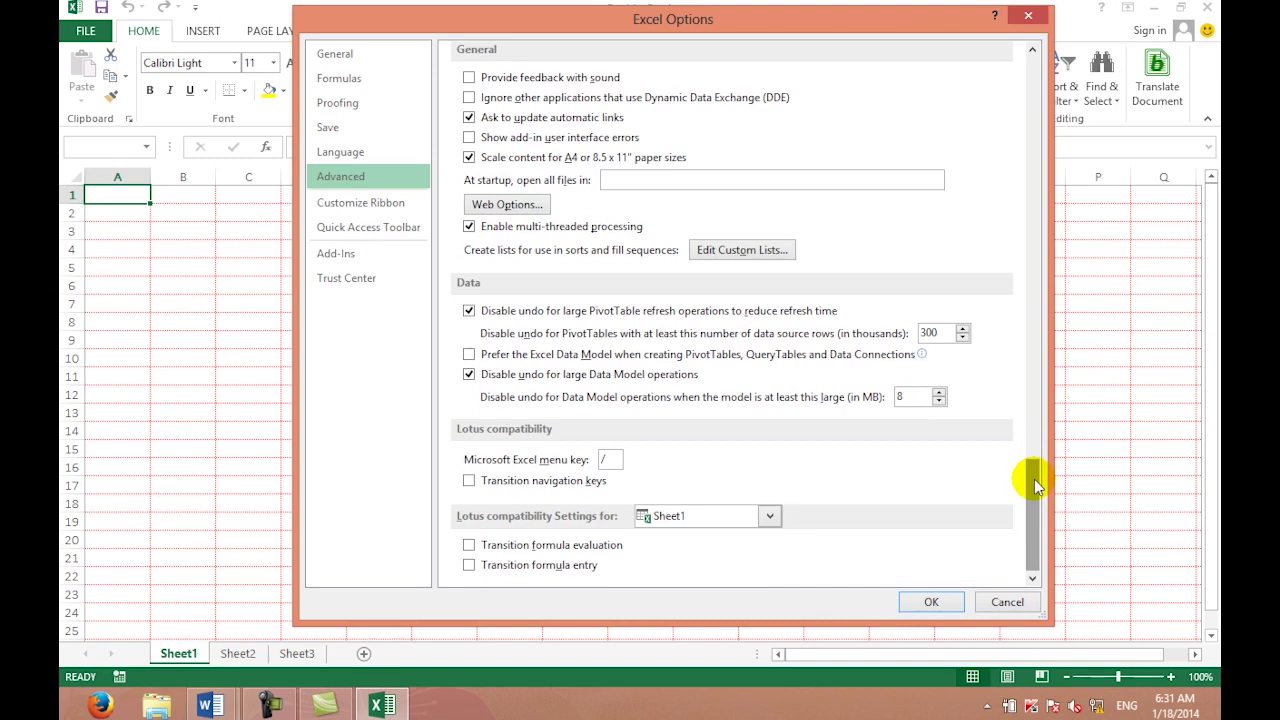
click(519, 210)
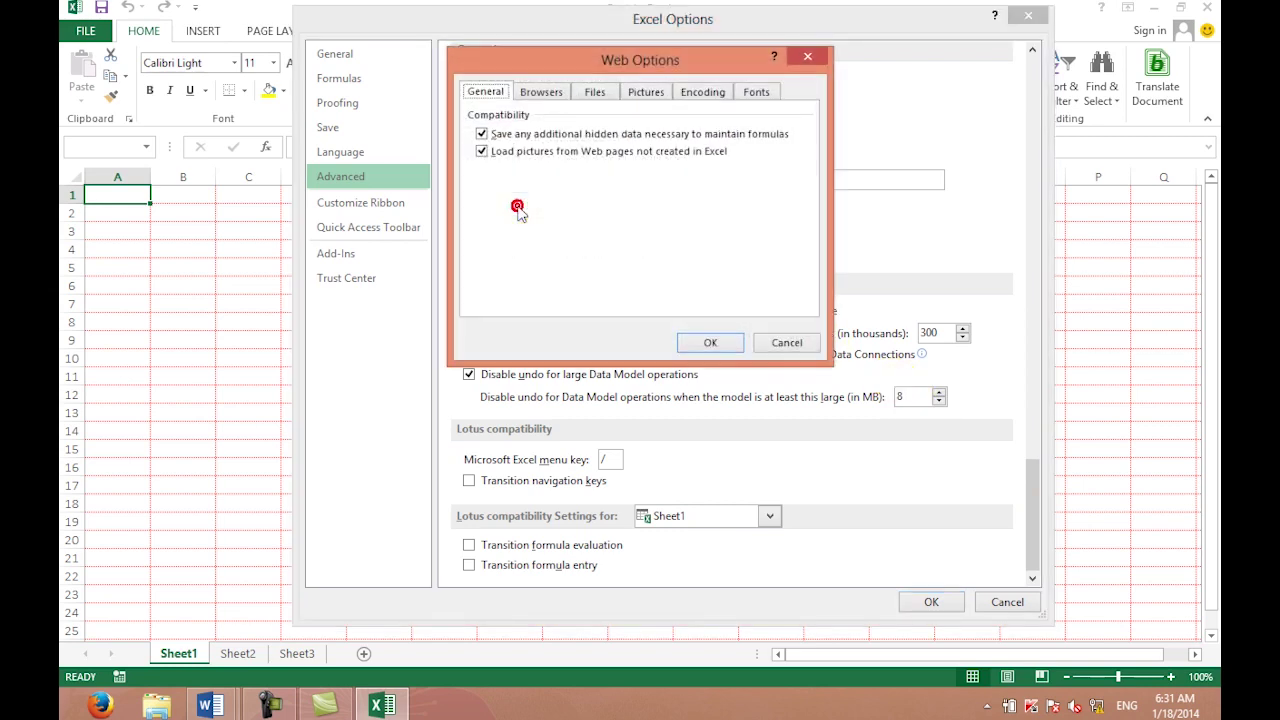
Step: Look through the Encoding, Pictures and Files tabs in Web Options, confirm, and return to Advanced's top
click(703, 100)
click(645, 92)
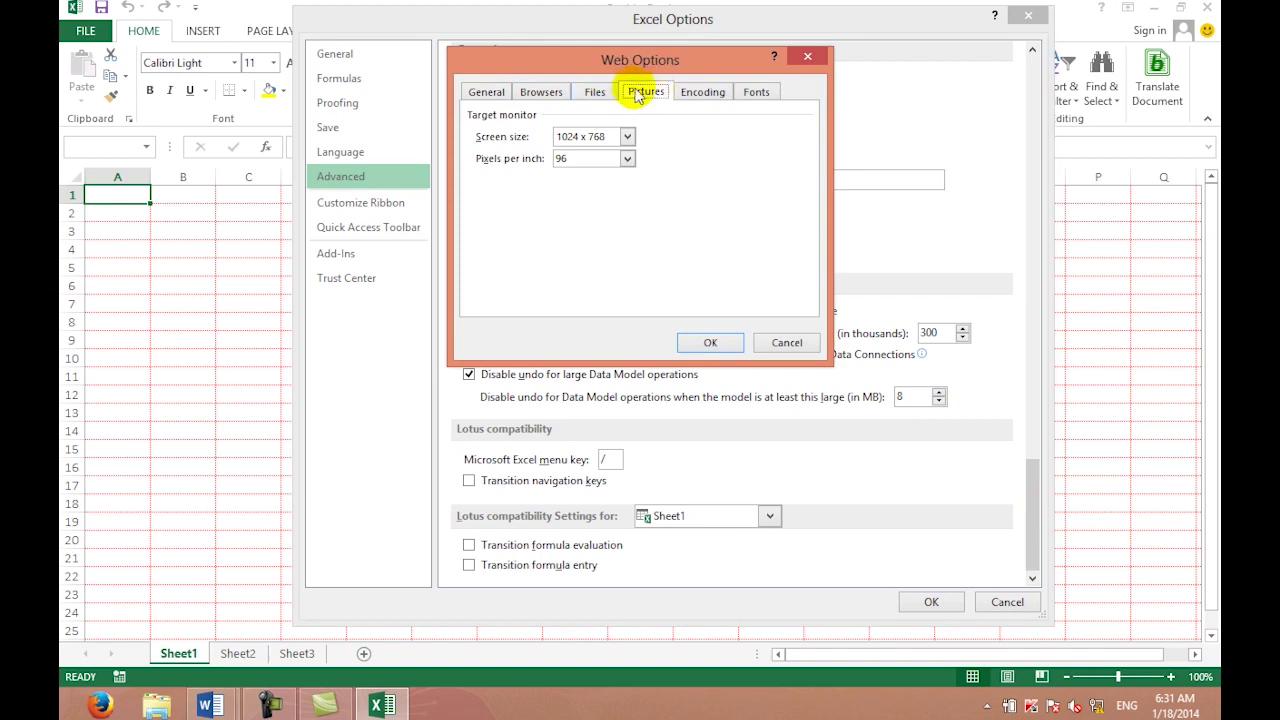
click(603, 91)
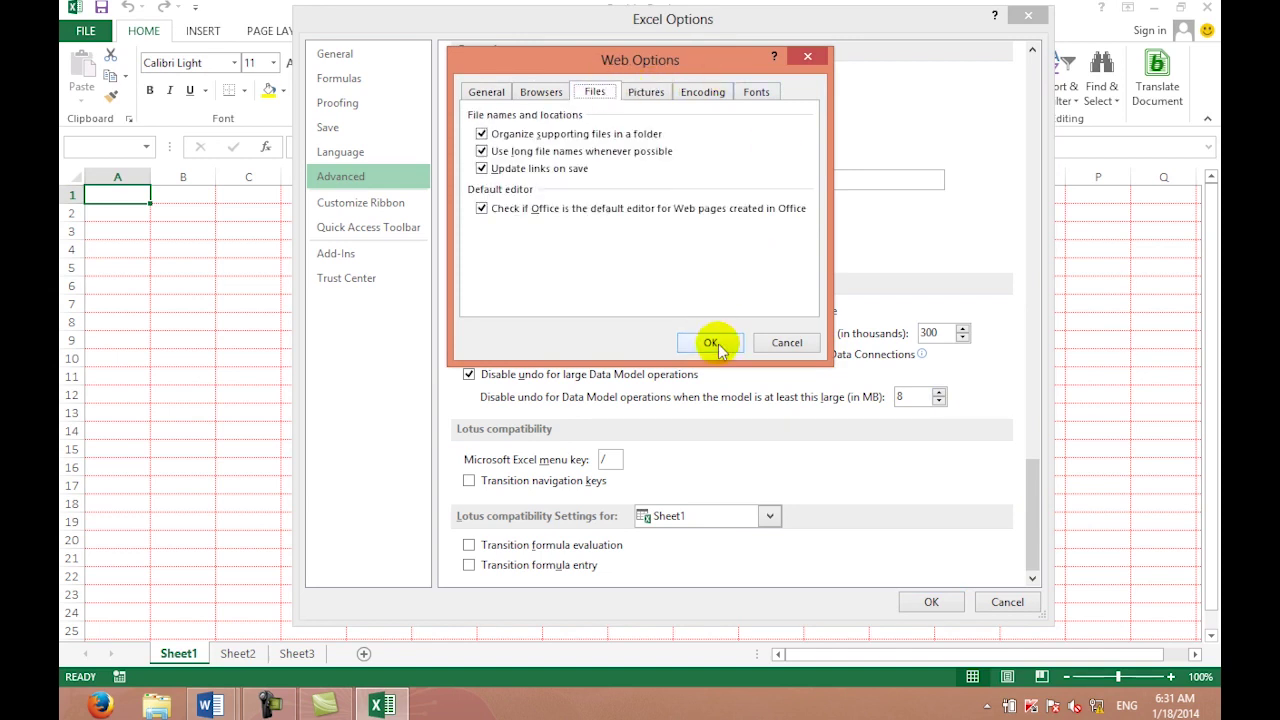
click(712, 343)
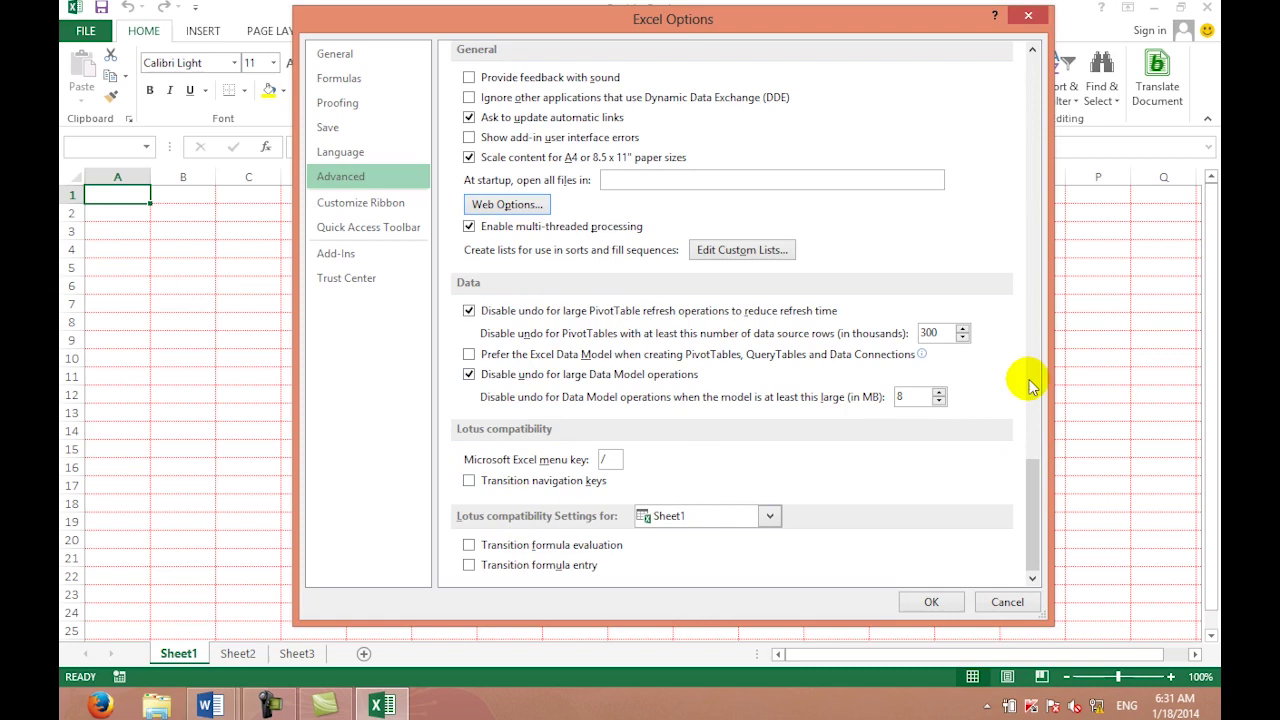
drag(1033, 478, 1030, 63)
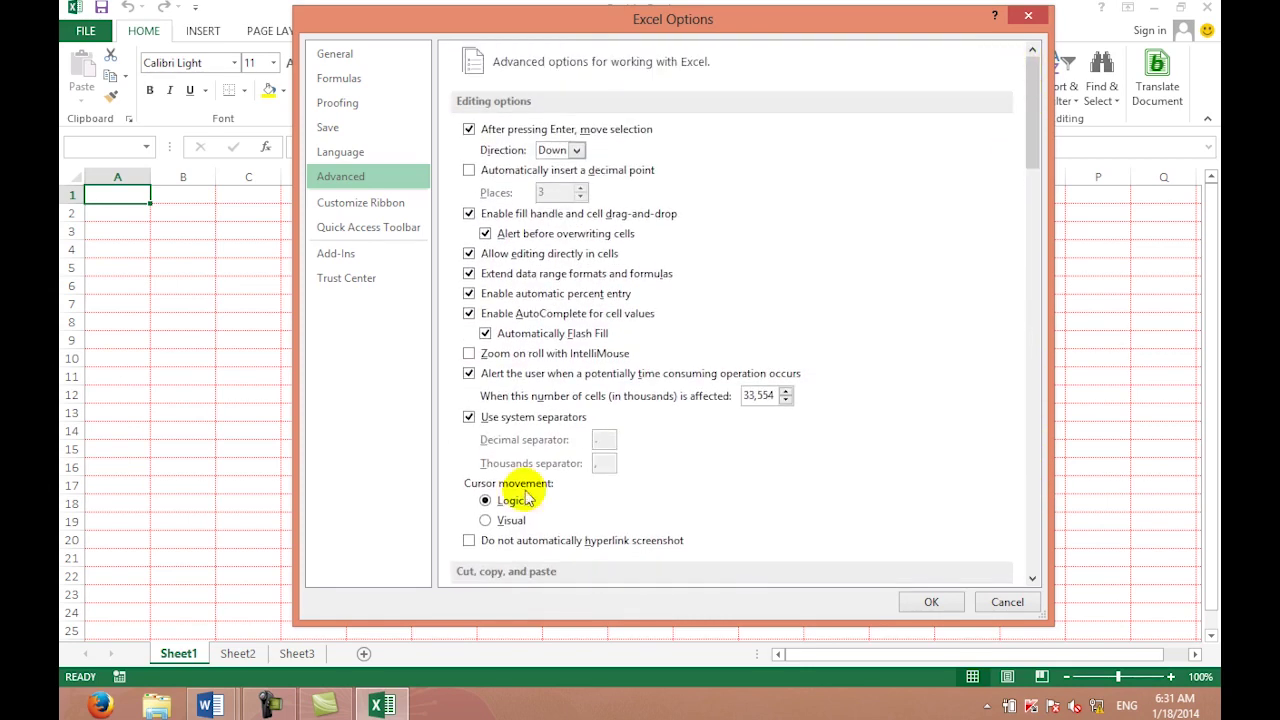
Step: Visit Customize Ribbon, close Excel Options, and switch between the INSERT and HOME ribbon tabs
click(270, 705)
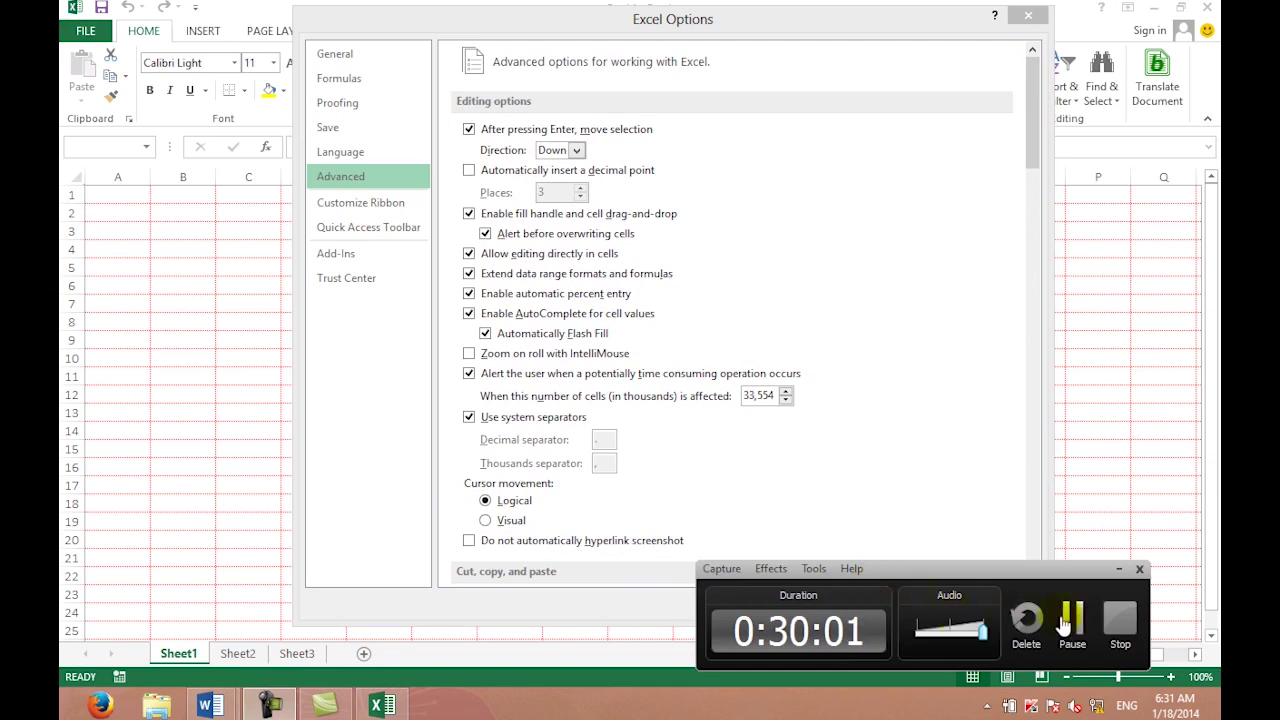
click(1065, 622)
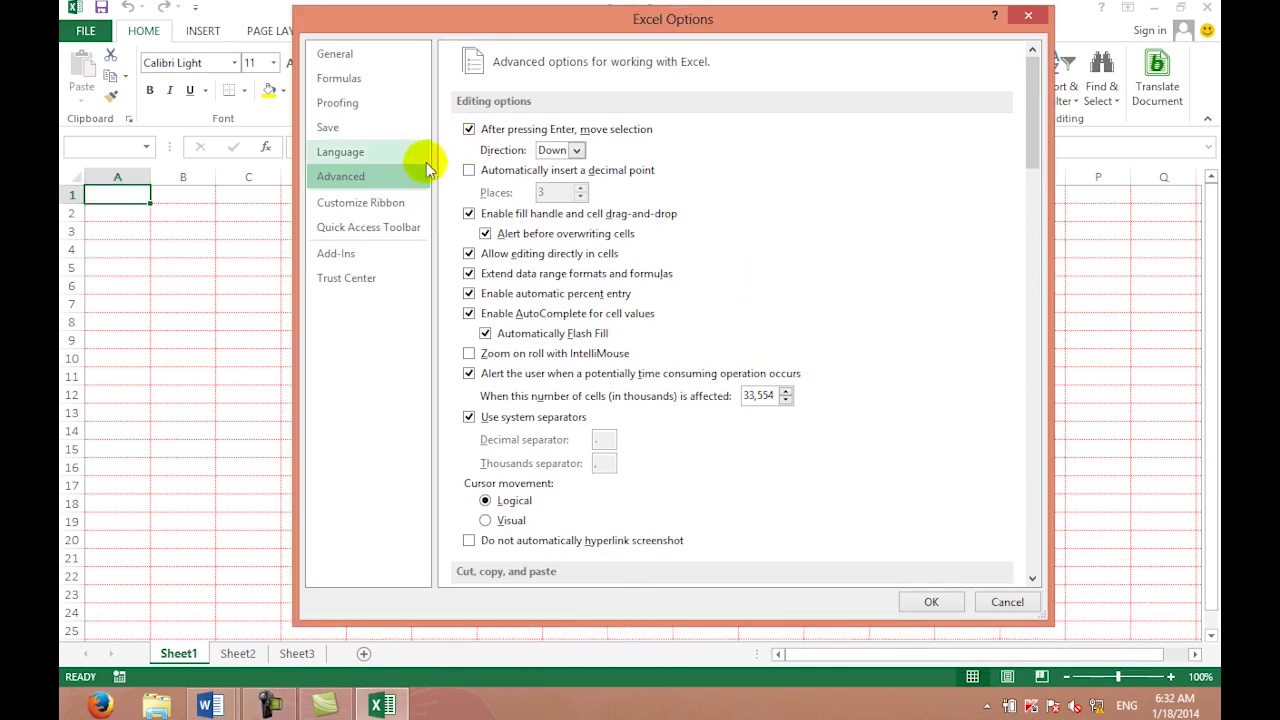
click(393, 203)
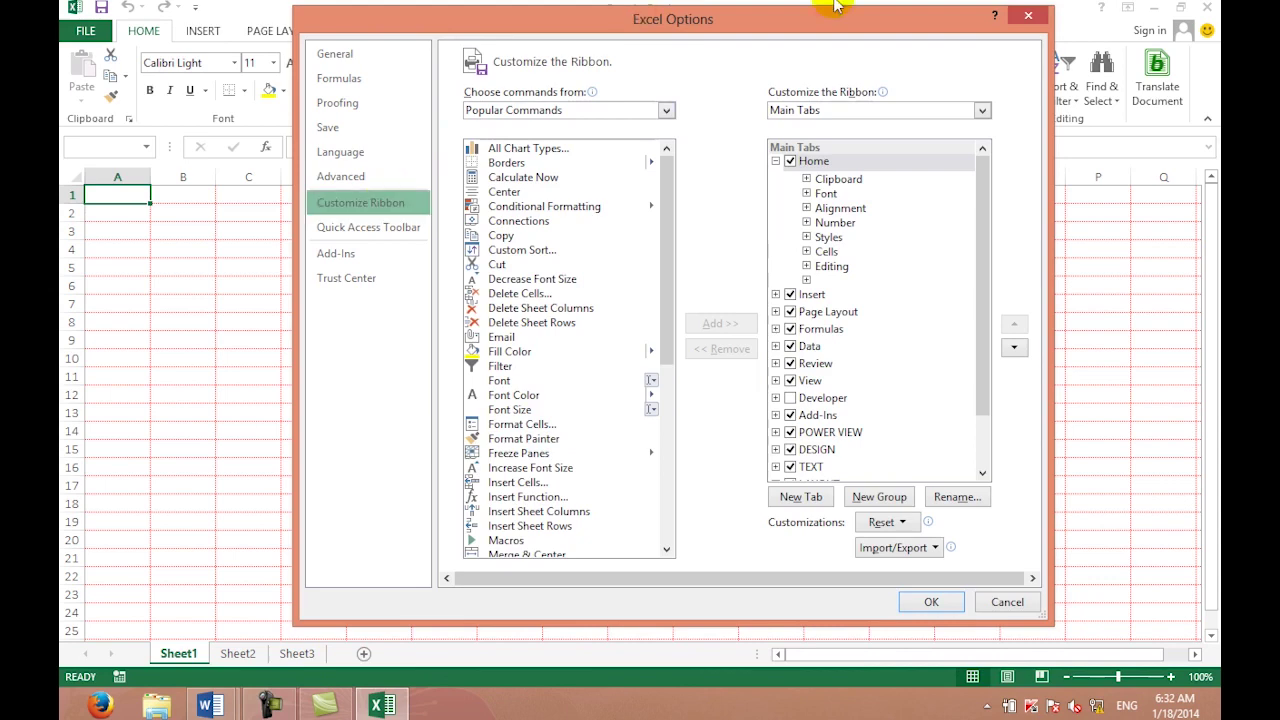
click(1028, 15)
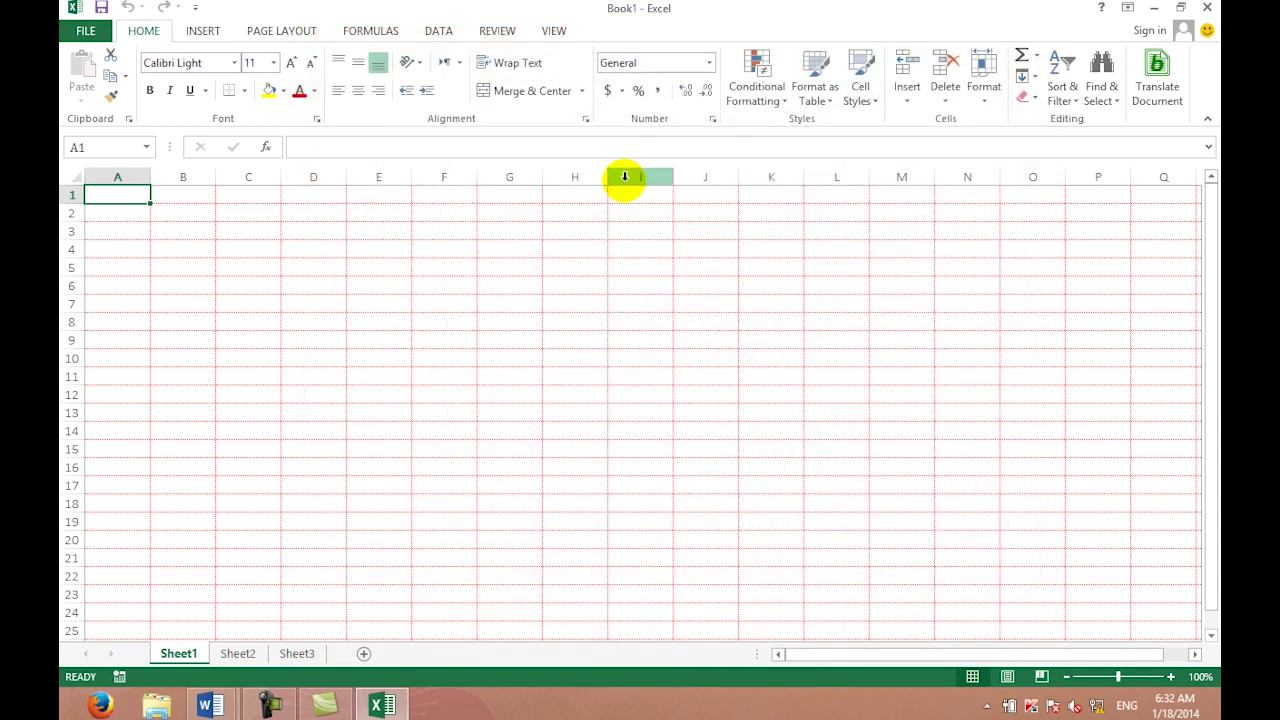
click(184, 35)
click(148, 33)
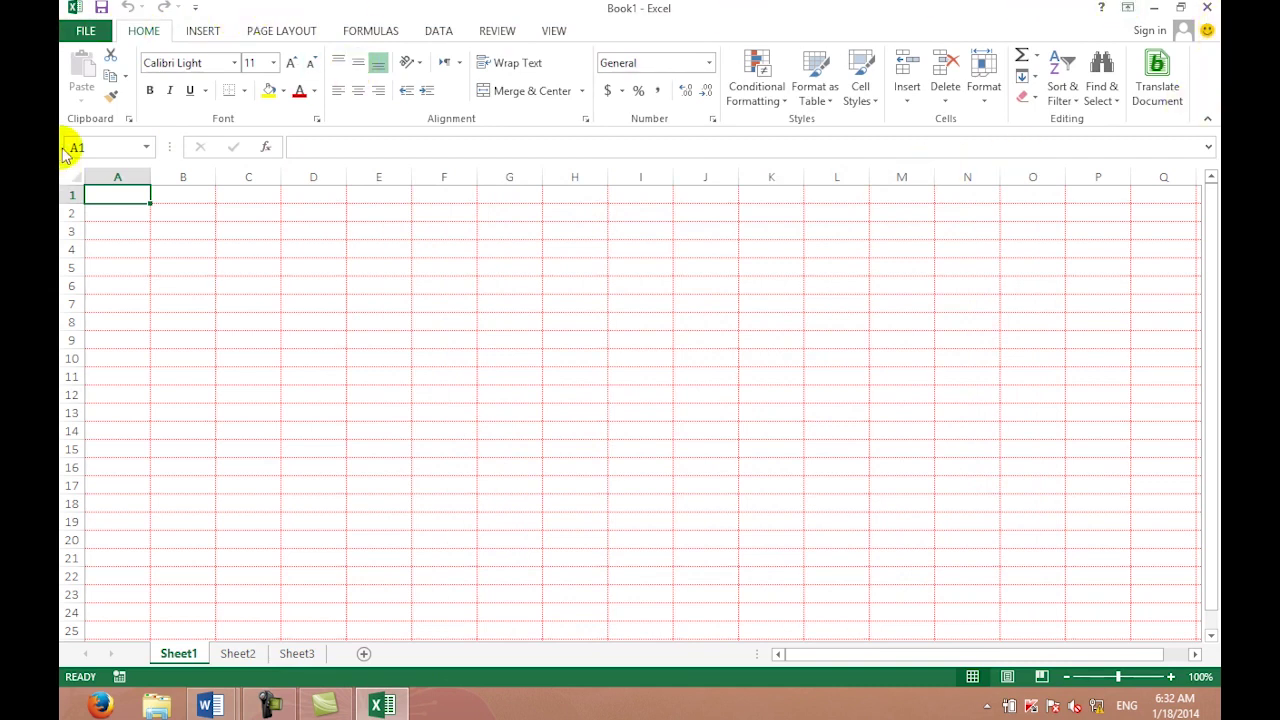
Step: Hide the View and Review tabs from the ribbon via Customize Ribbon and apply
click(82, 31)
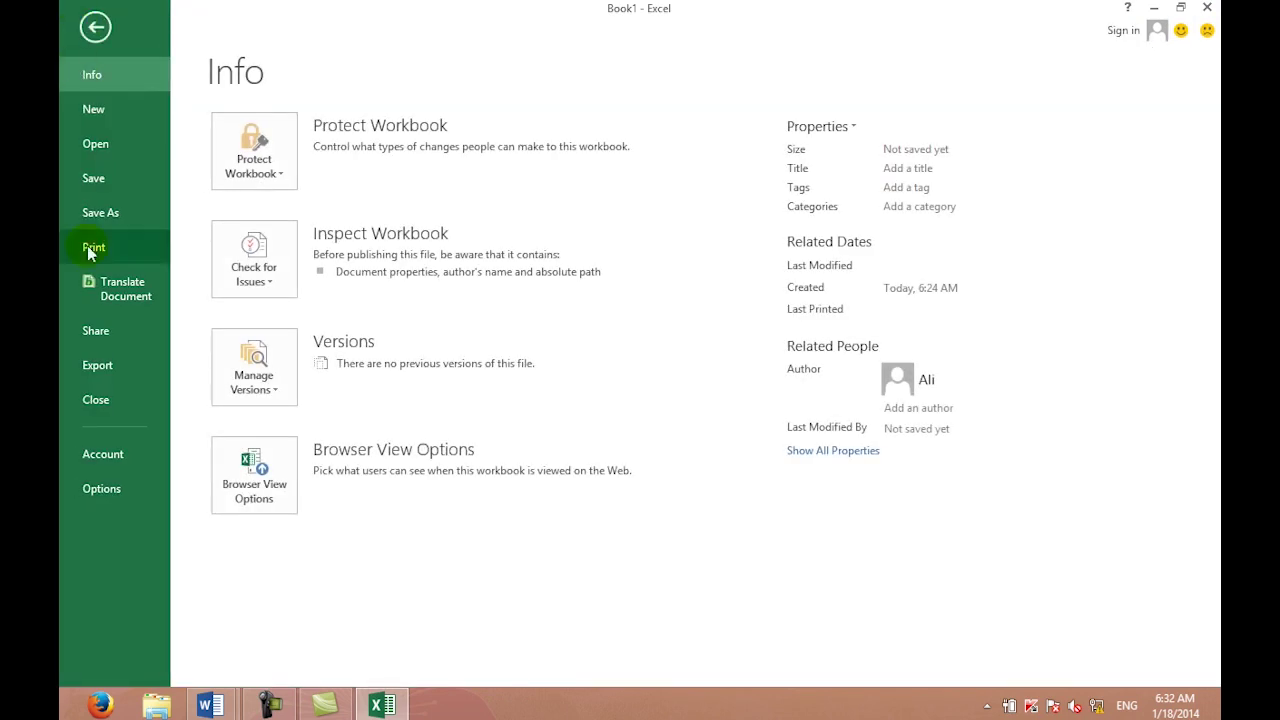
click(115, 488)
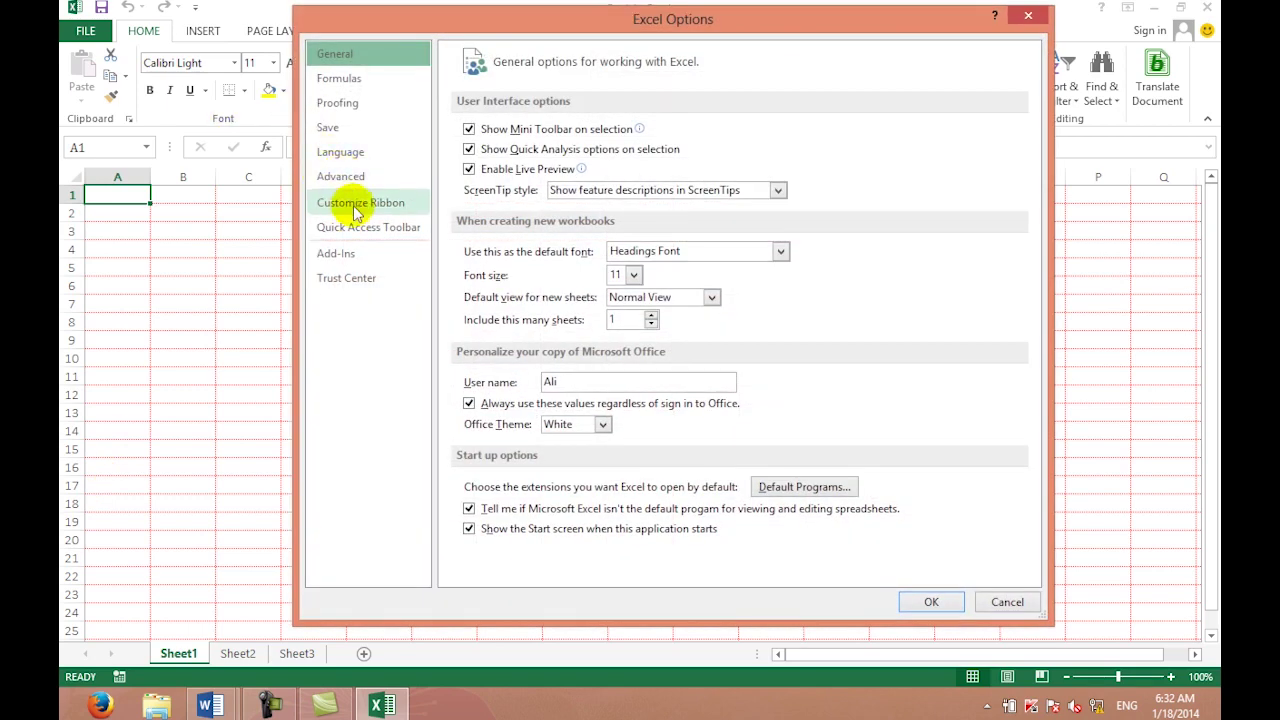
click(355, 203)
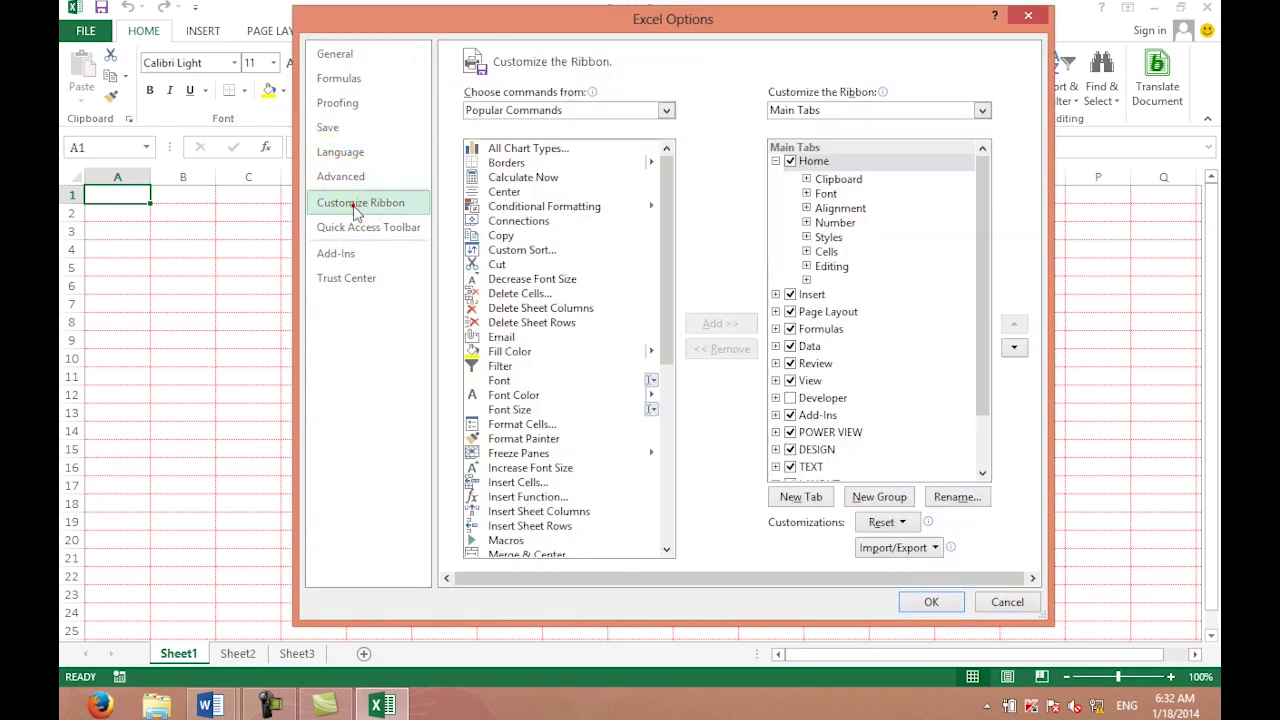
click(665, 229)
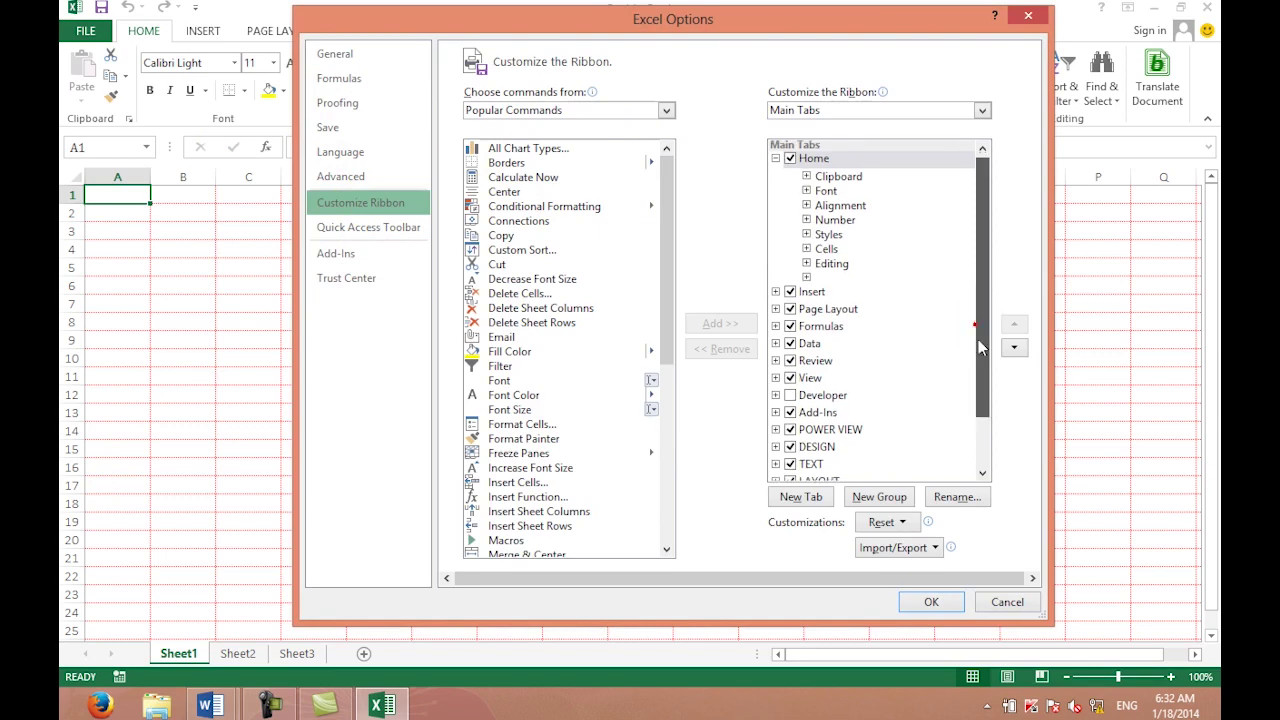
drag(977, 314, 977, 336)
click(790, 354)
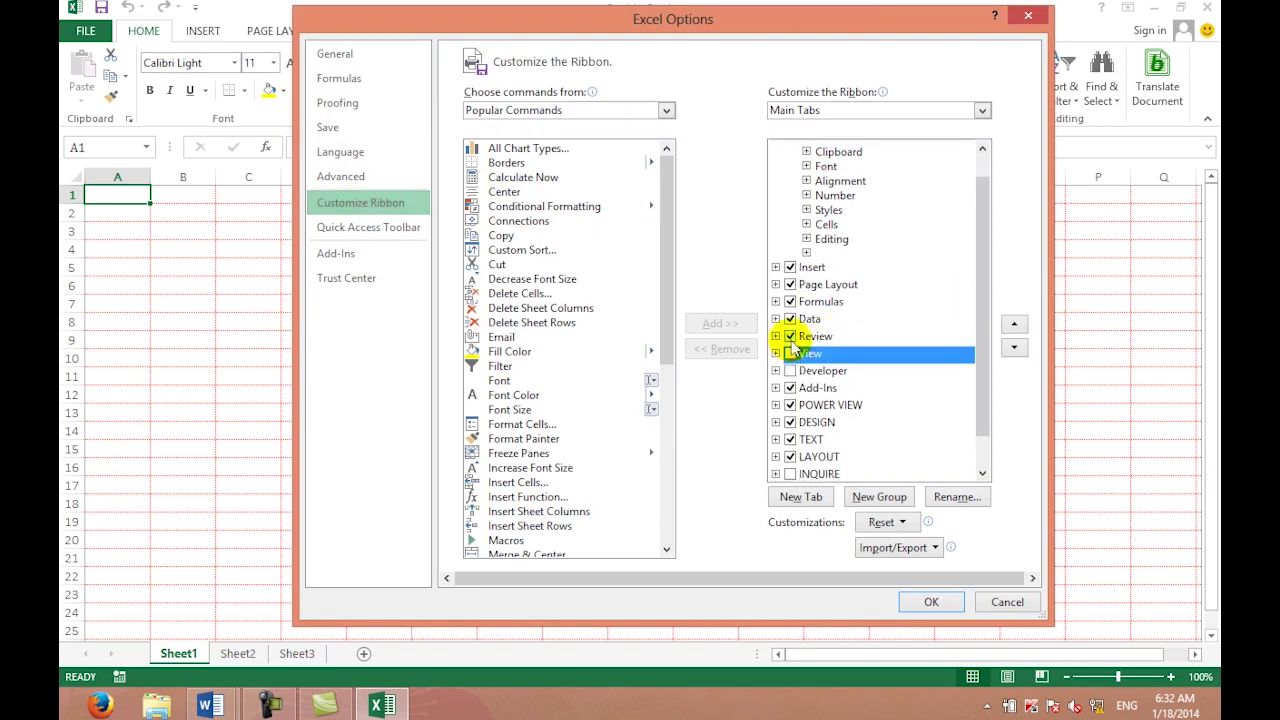
click(790, 336)
click(928, 603)
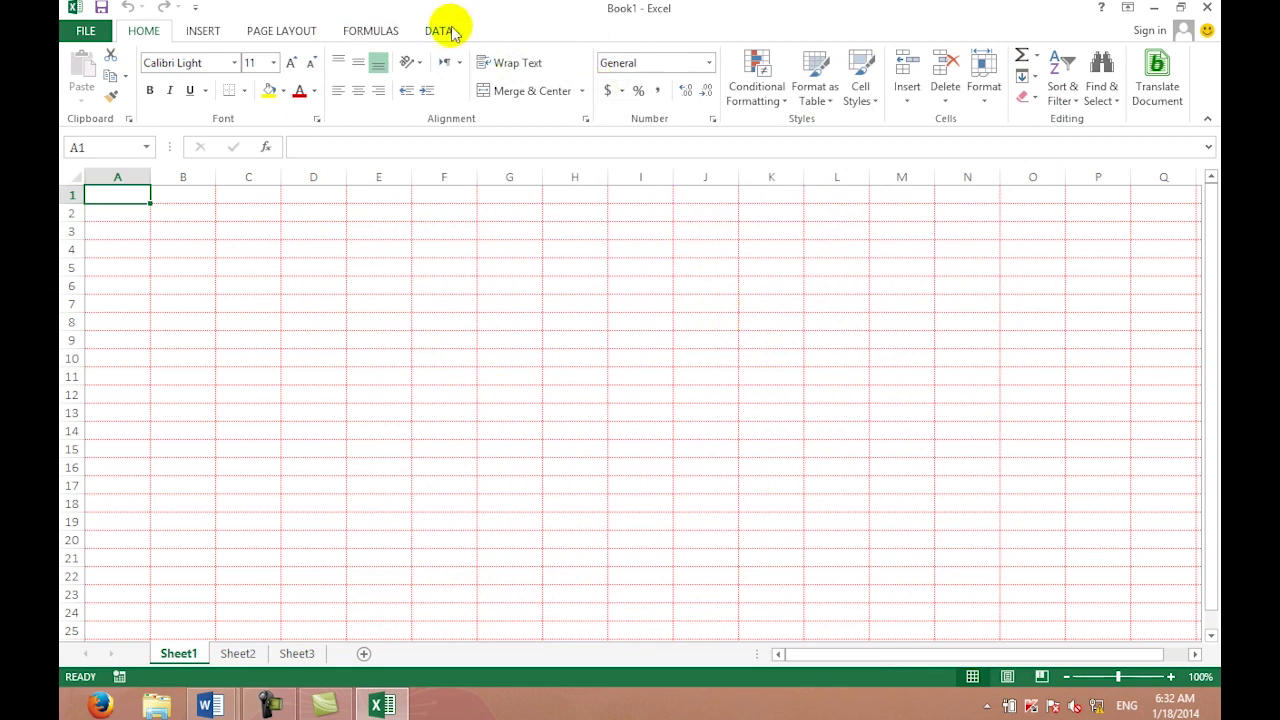
Step: Reopen Customize Ribbon and tick the Review and View tabs back on
click(85, 30)
click(100, 488)
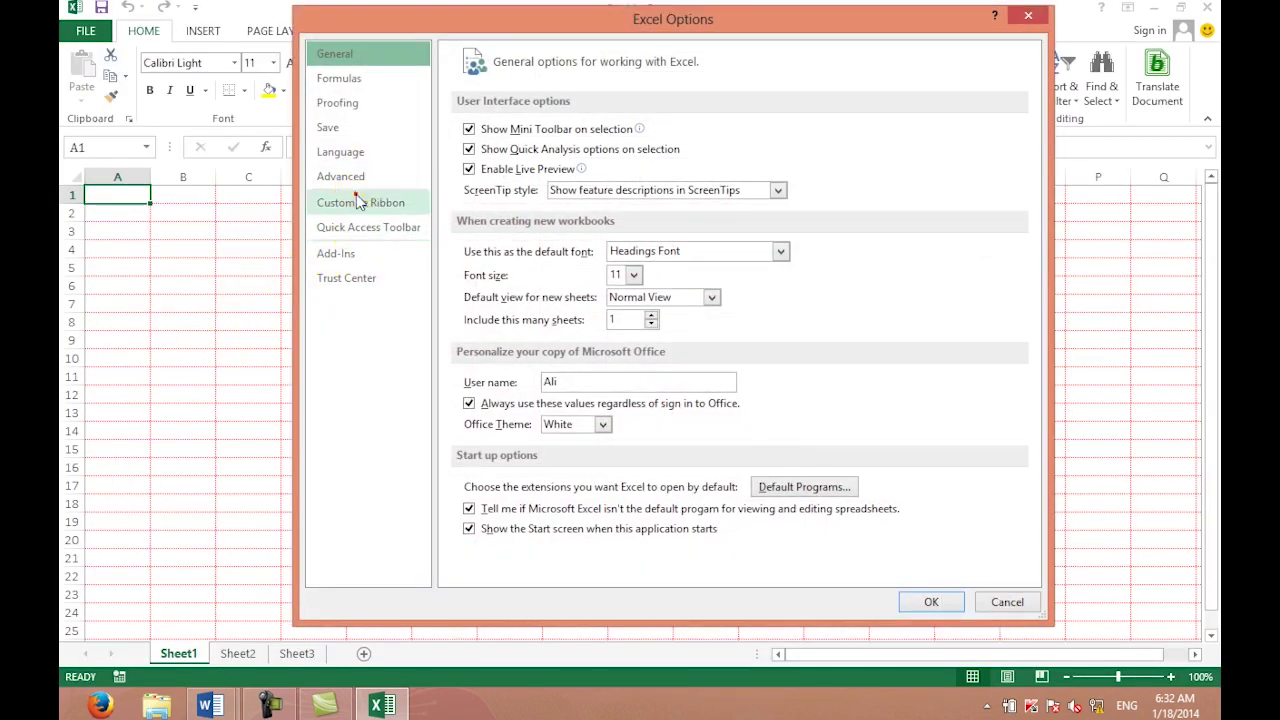
click(357, 202)
click(814, 363)
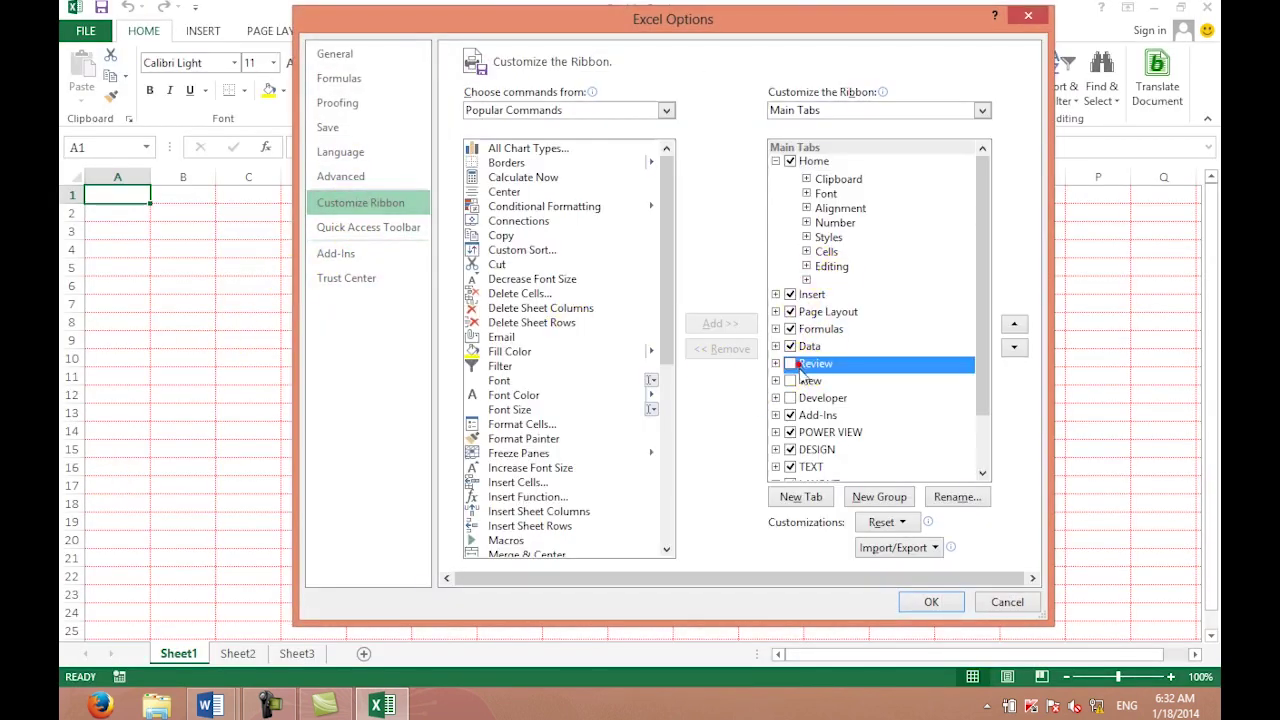
click(790, 381)
click(790, 363)
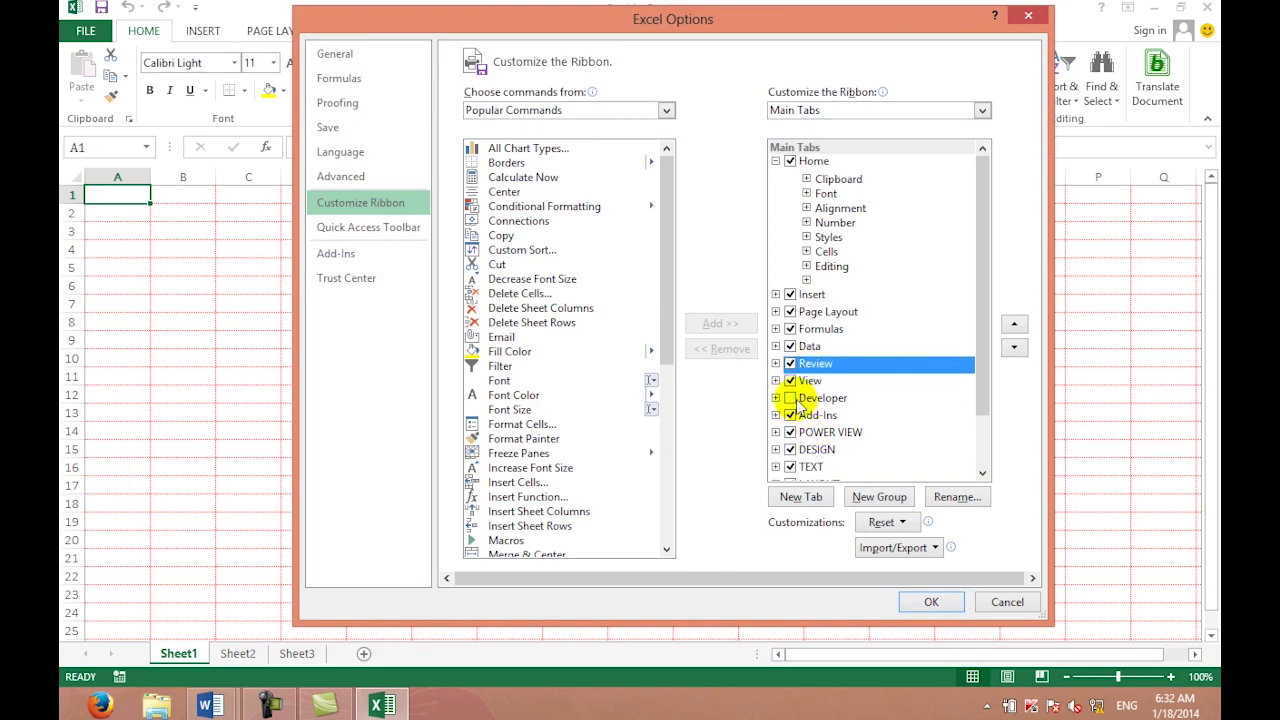
drag(984, 286, 984, 388)
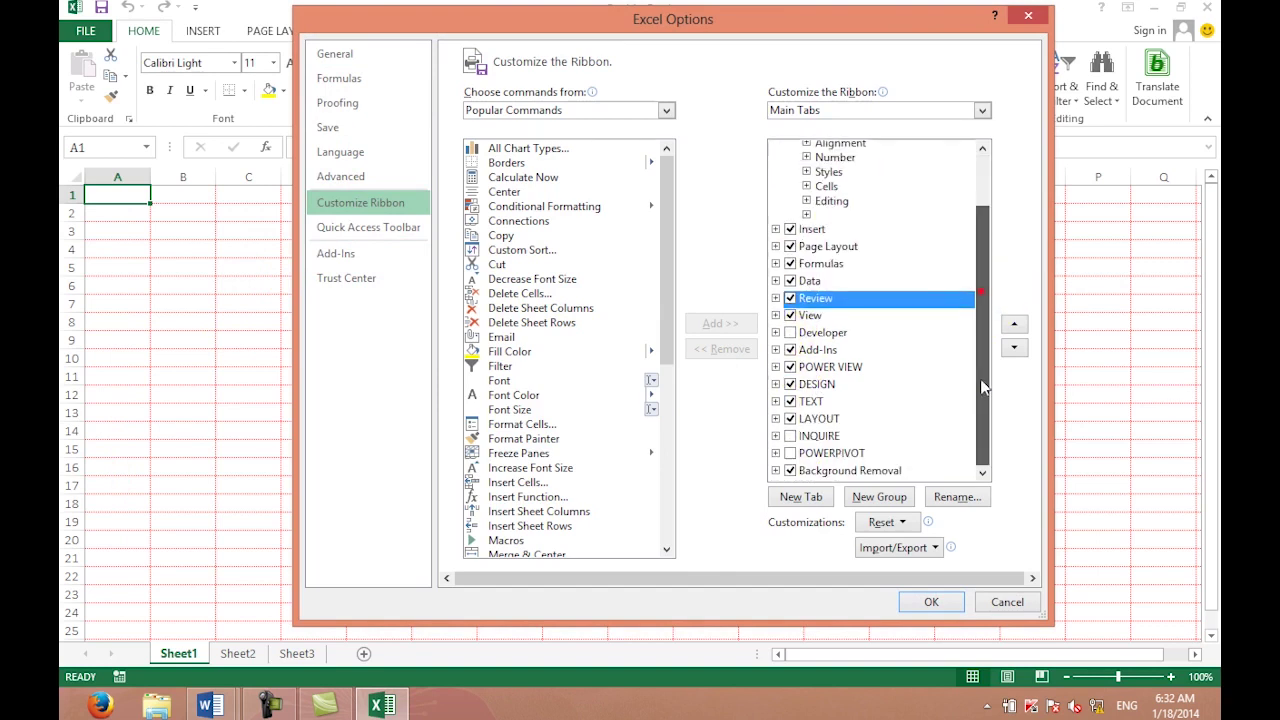
scroll(945, 295, up, 1)
scroll(950, 285, up, 1)
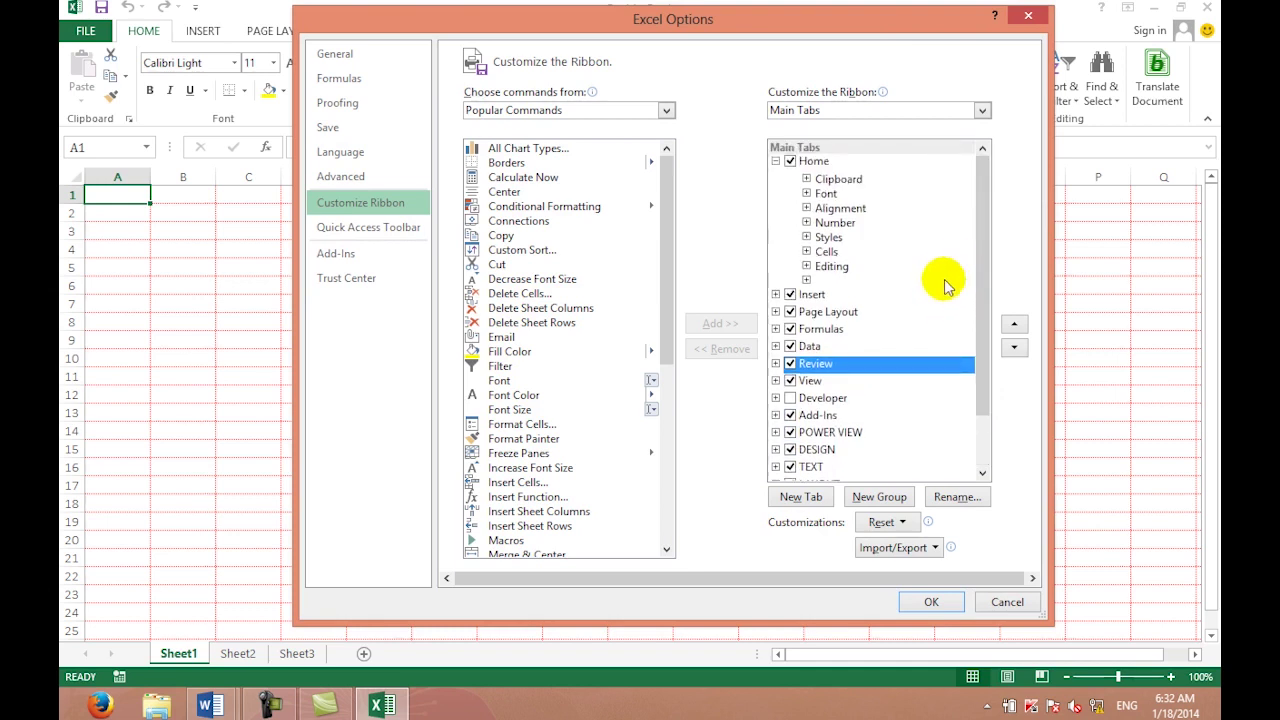
Step: Add a new custom tab and rename its group 'A' with the smiley symbol
click(800, 498)
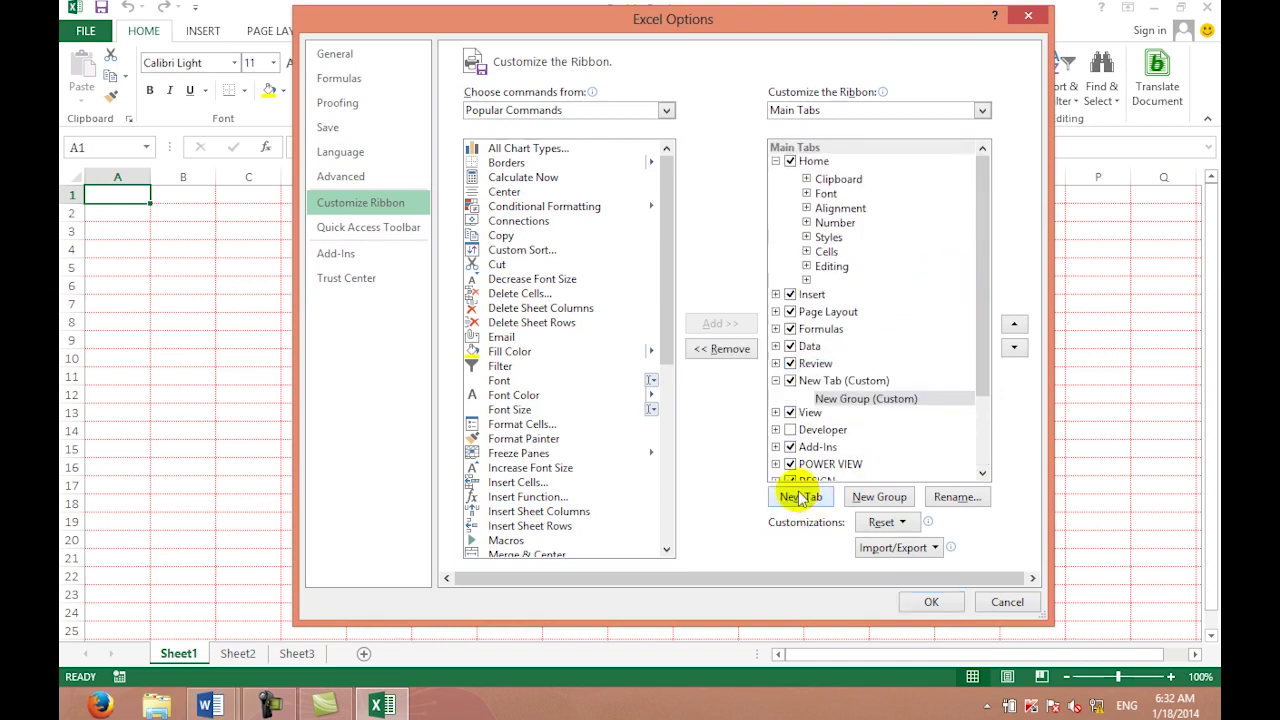
click(842, 401)
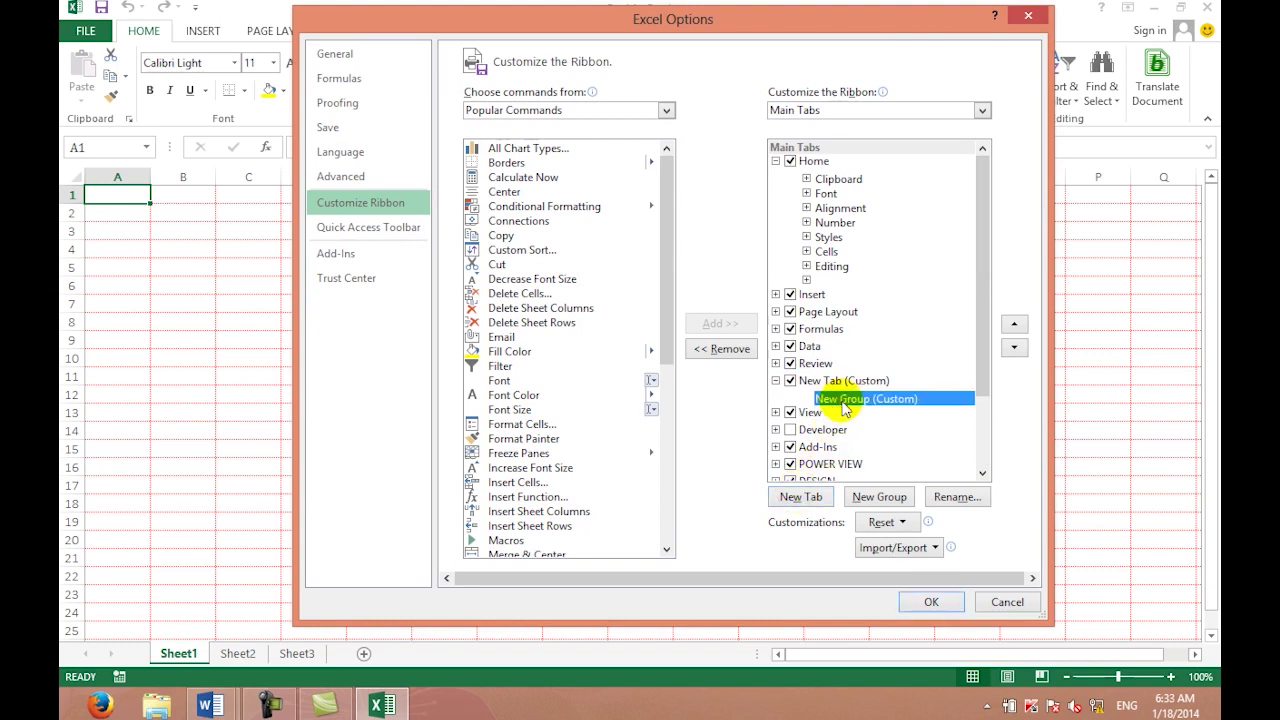
click(940, 496)
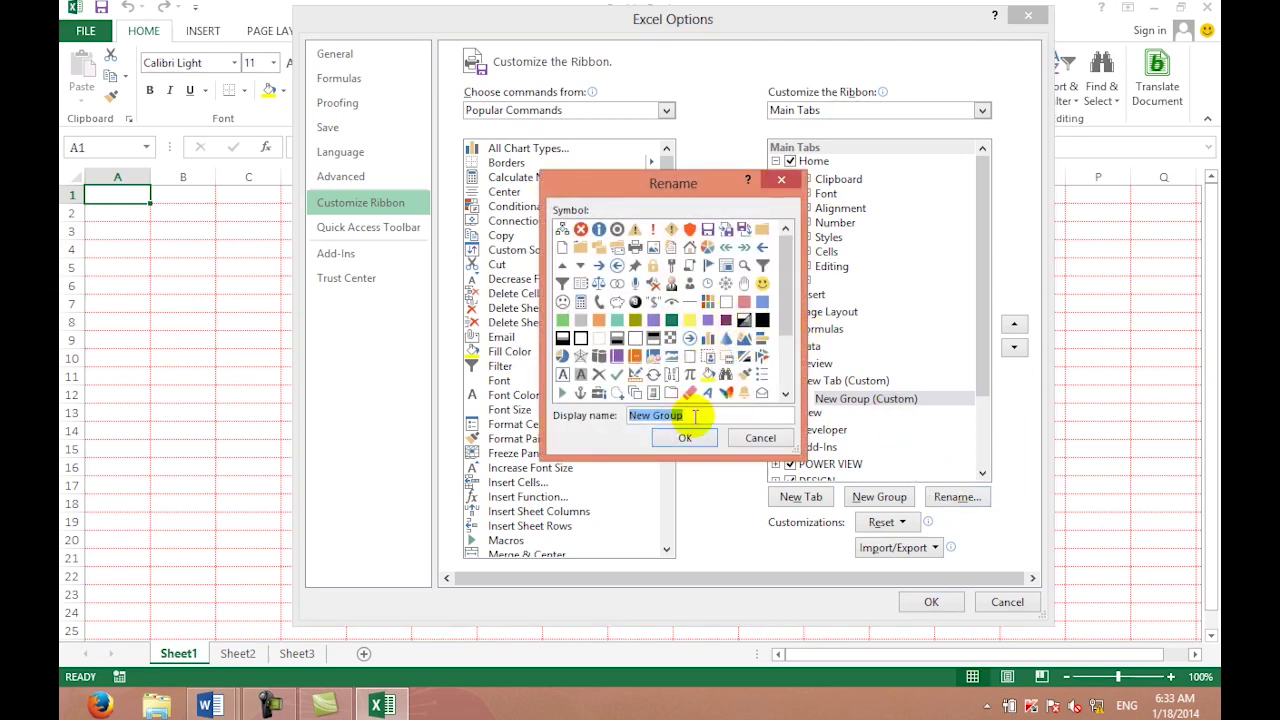
text(Ali)
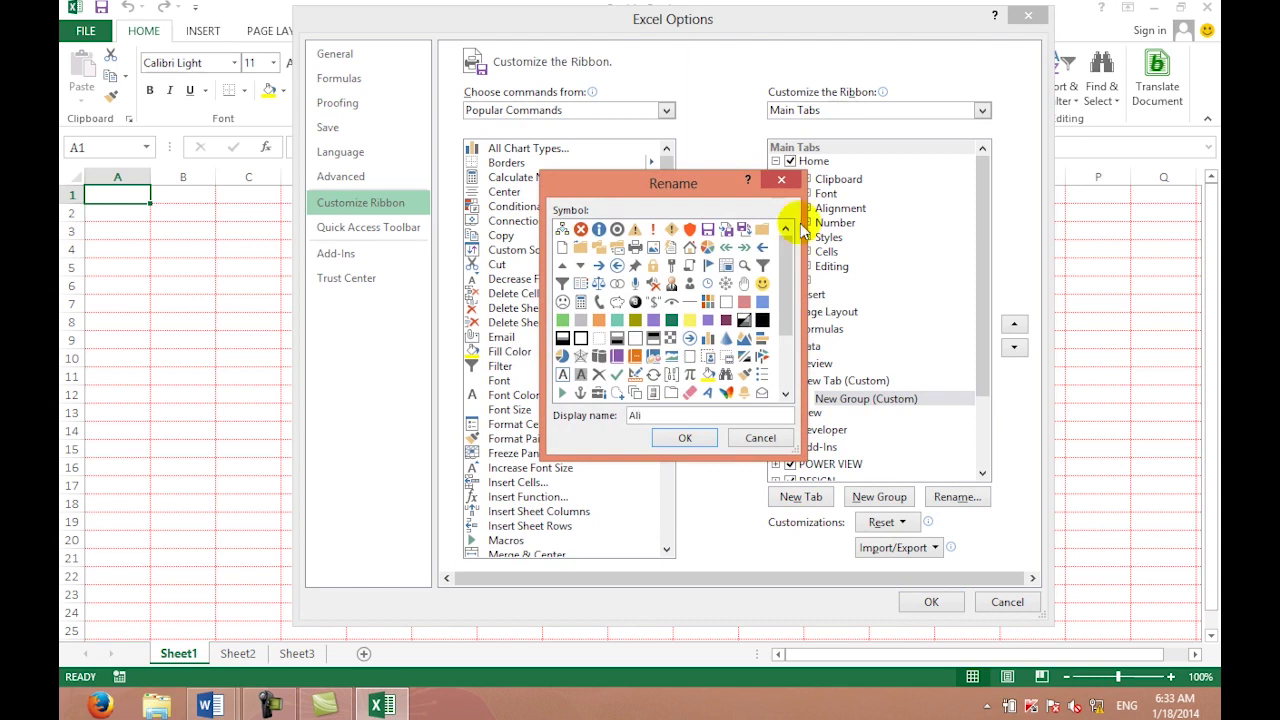
scroll(775, 275, down, 1)
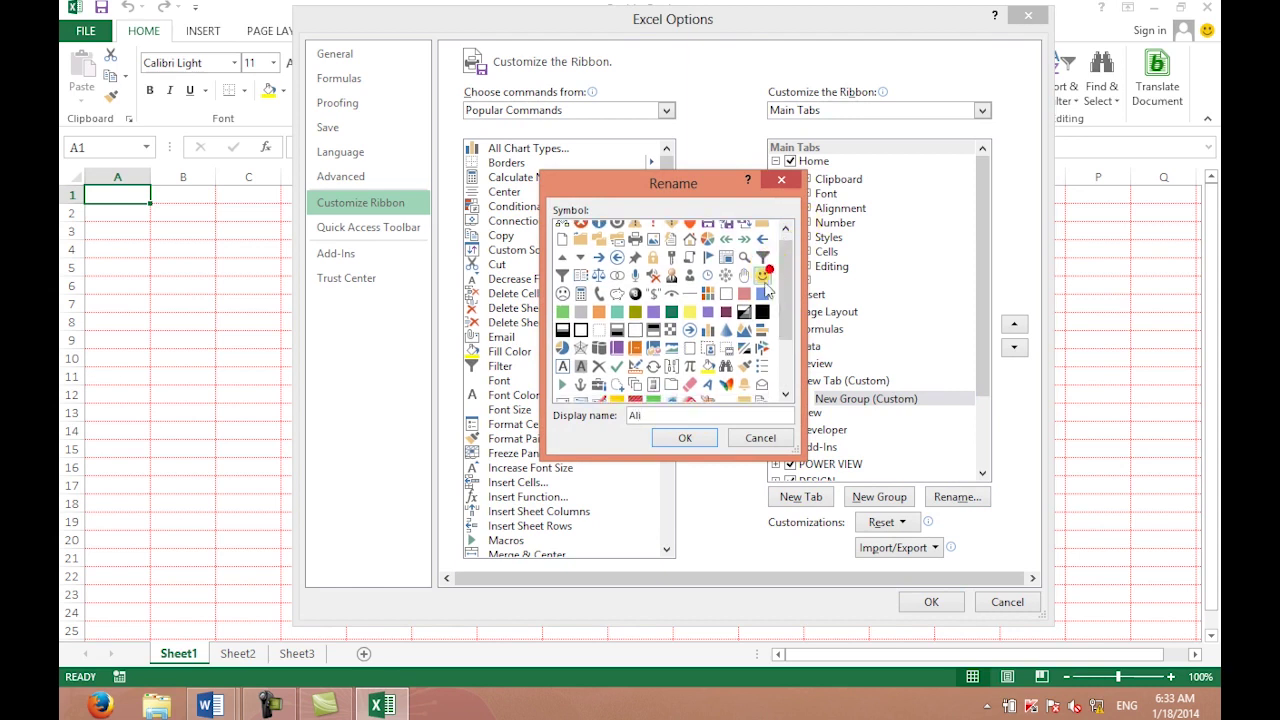
click(763, 273)
click(685, 438)
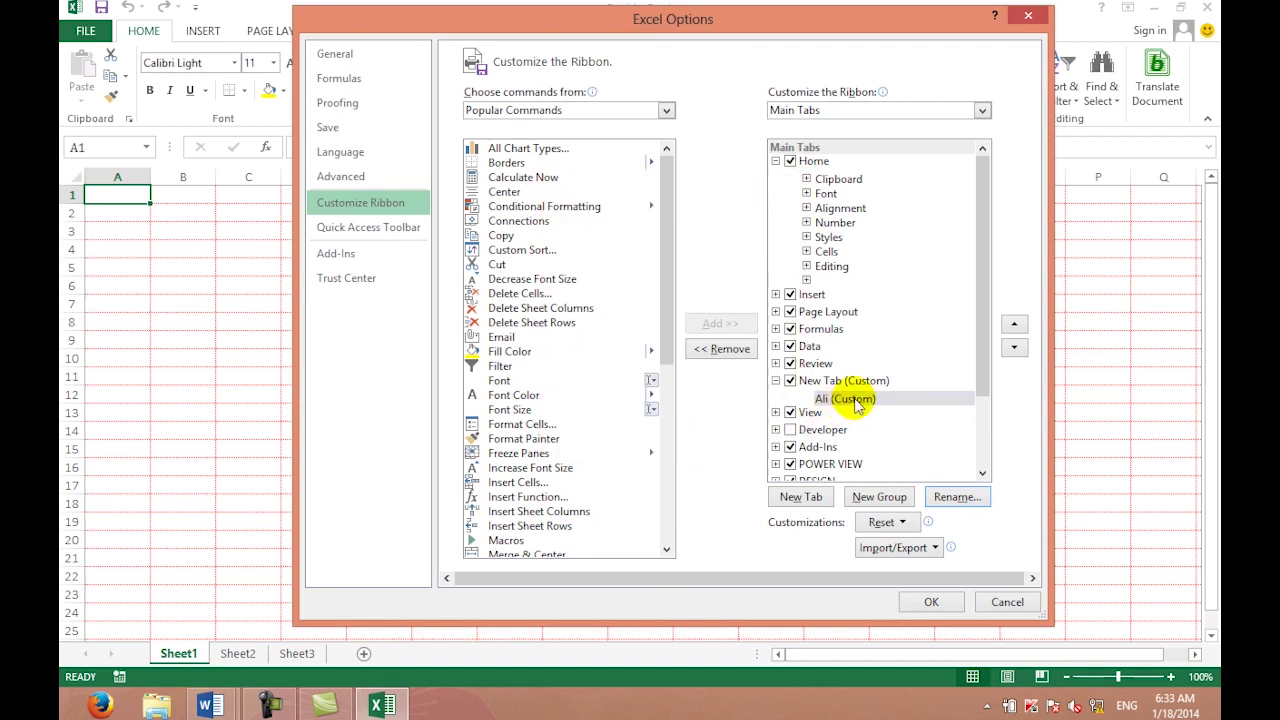
Step: Add another new group, then close Options discarding the changes and open the File view
click(865, 499)
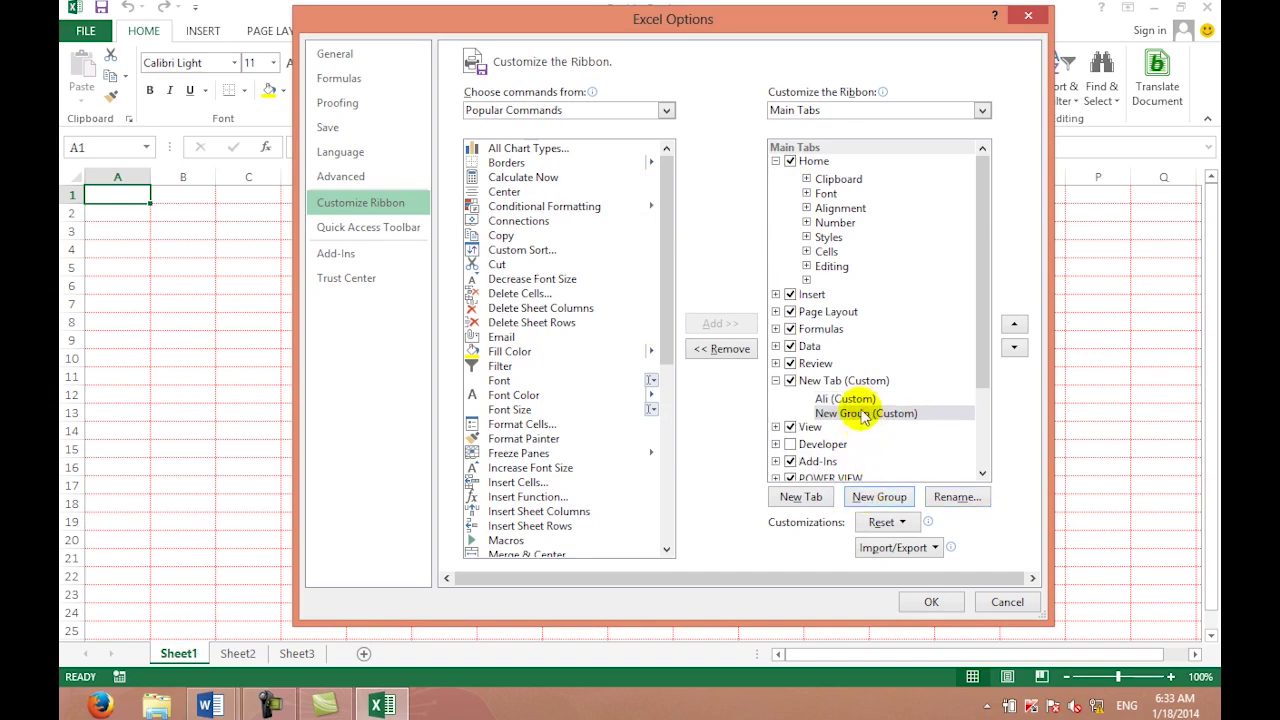
click(1028, 15)
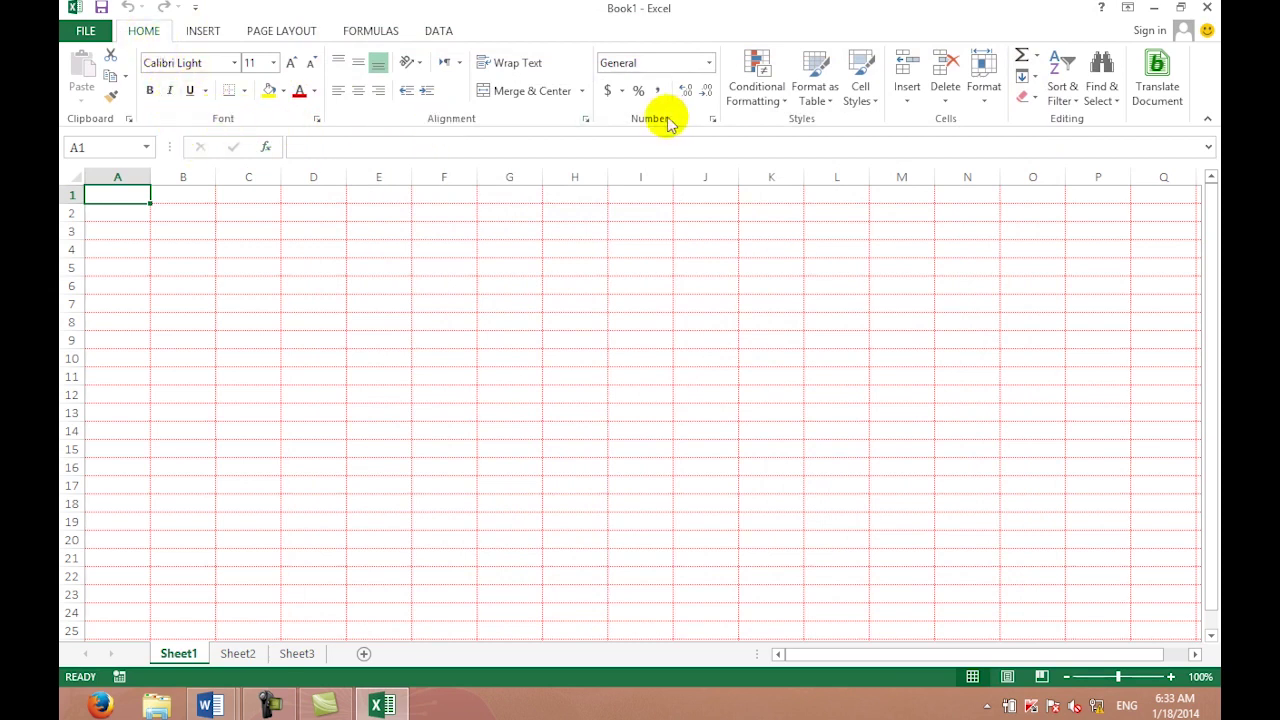
click(85, 30)
Step: Open Customize Ribbon in Excel Options and scroll through the Main Tabs list
click(114, 476)
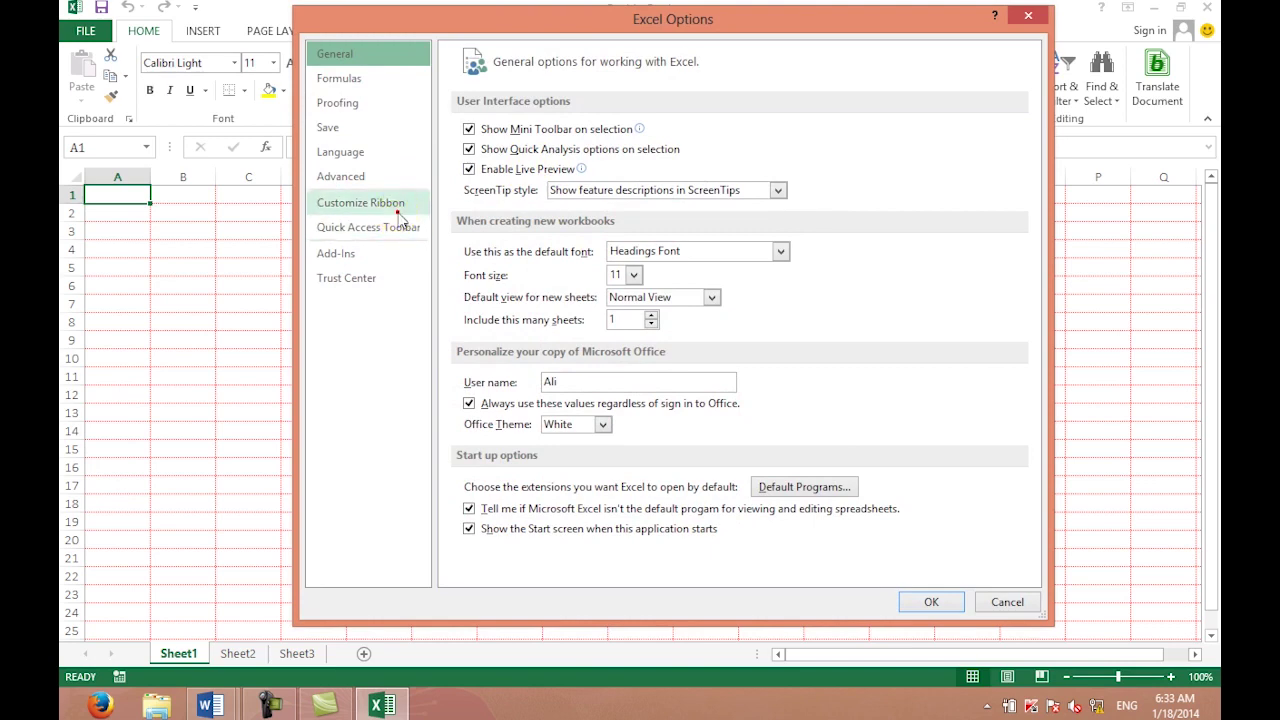
click(400, 205)
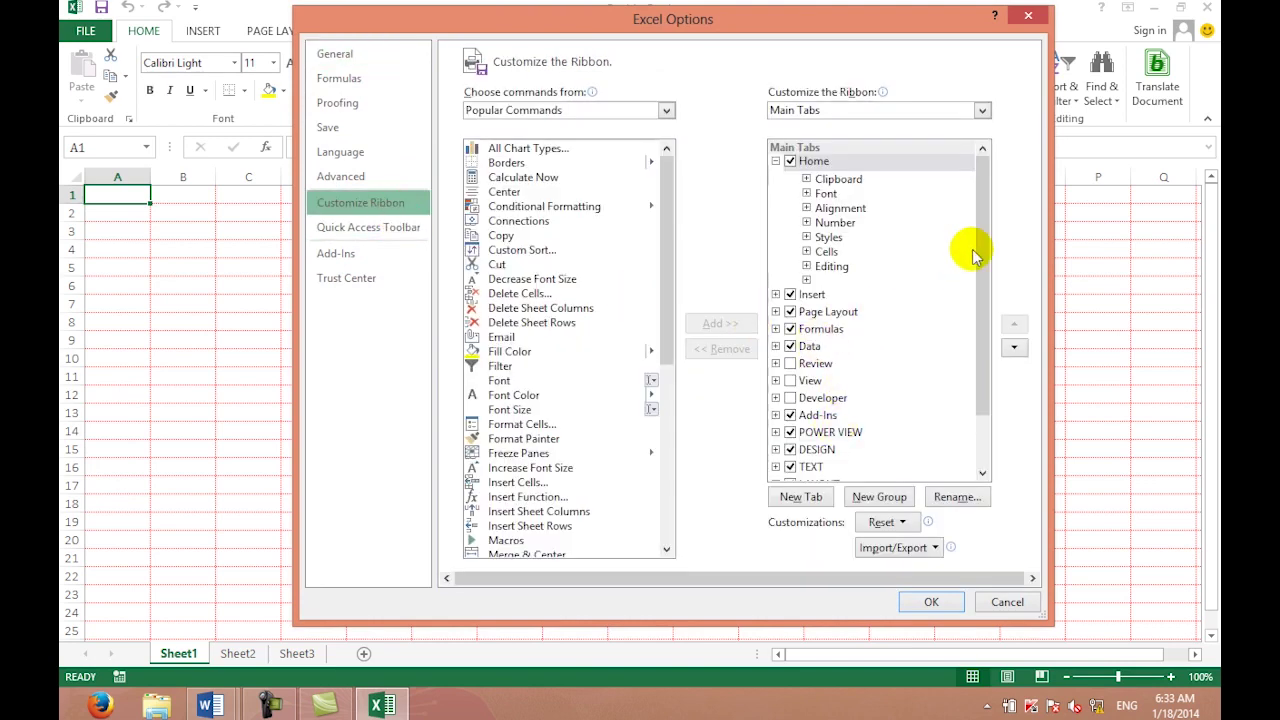
drag(975, 255, 977, 372)
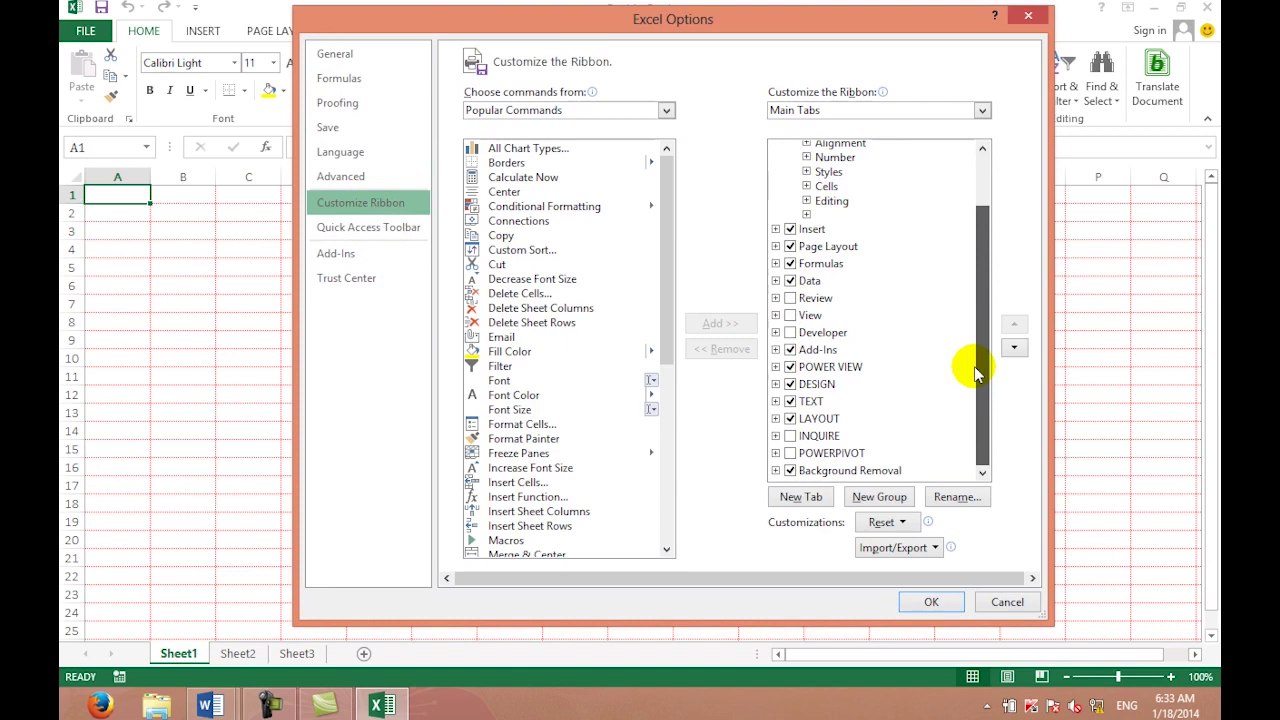
drag(977, 372, 977, 372)
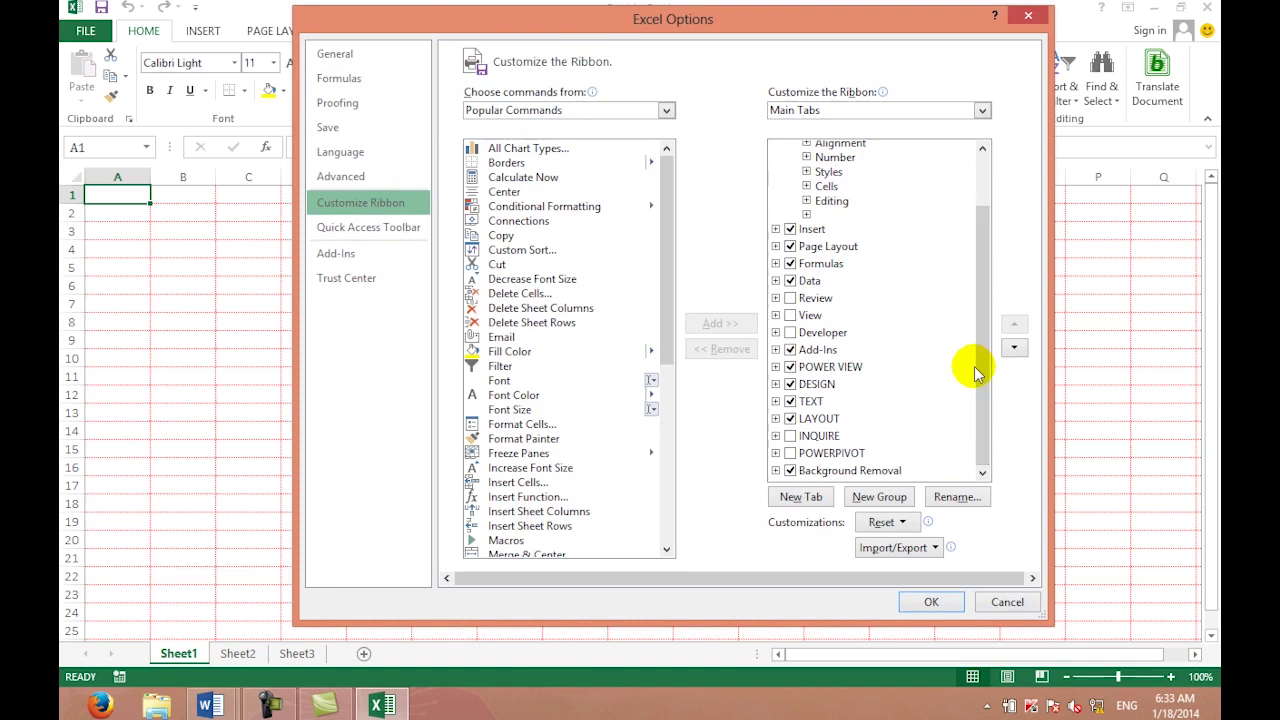
drag(976, 372, 977, 245)
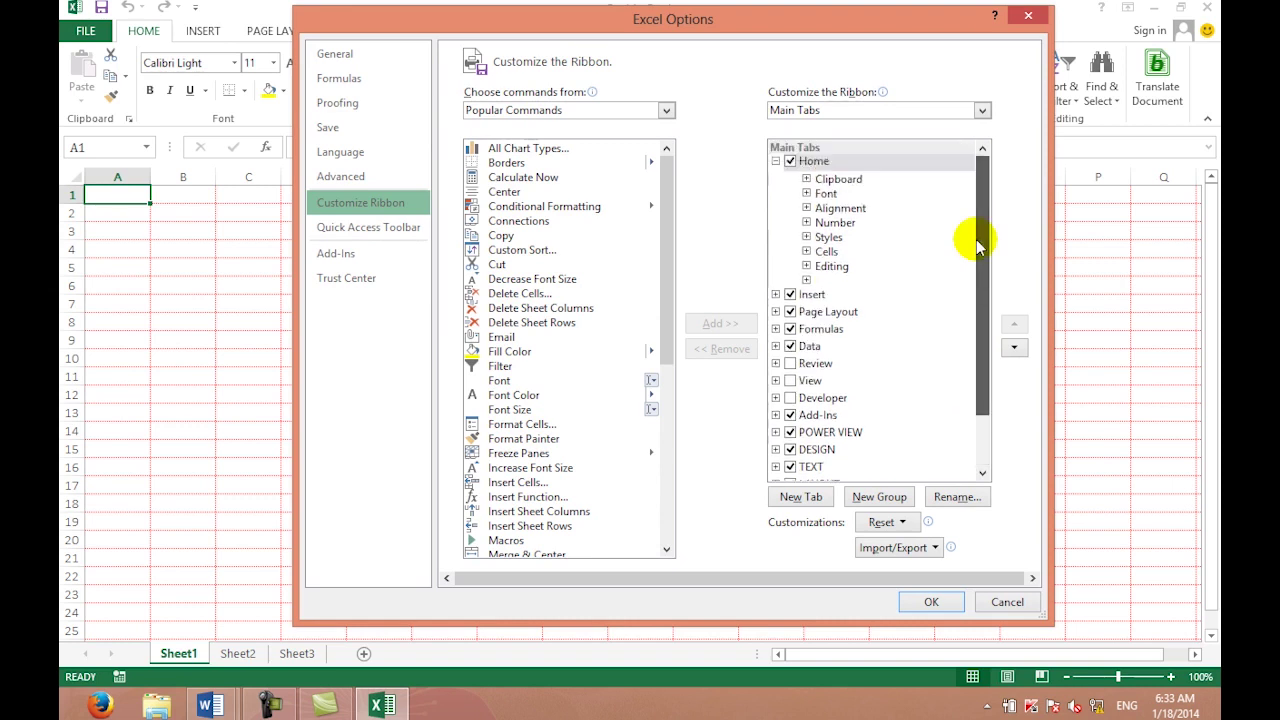
drag(977, 245, 971, 343)
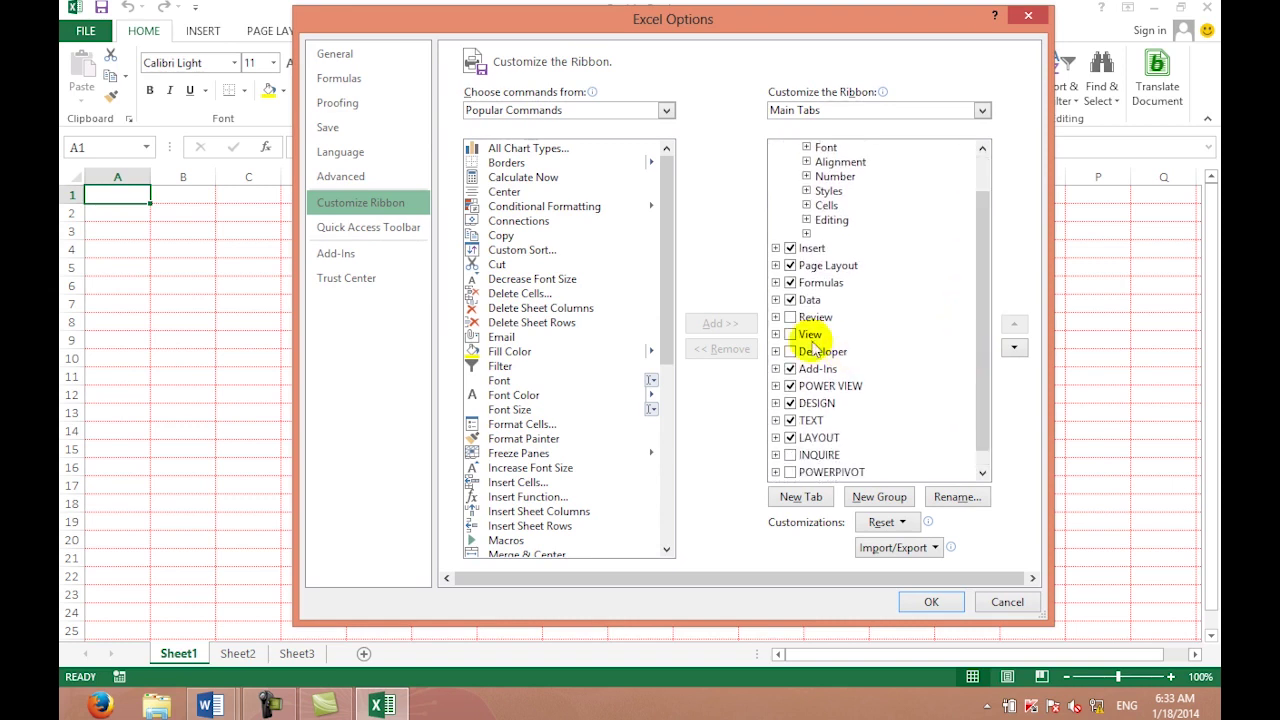
Step: Expand and collapse the View and Developer tabs, then add a new custom tab below Home
click(776, 334)
click(776, 334)
click(776, 351)
click(776, 351)
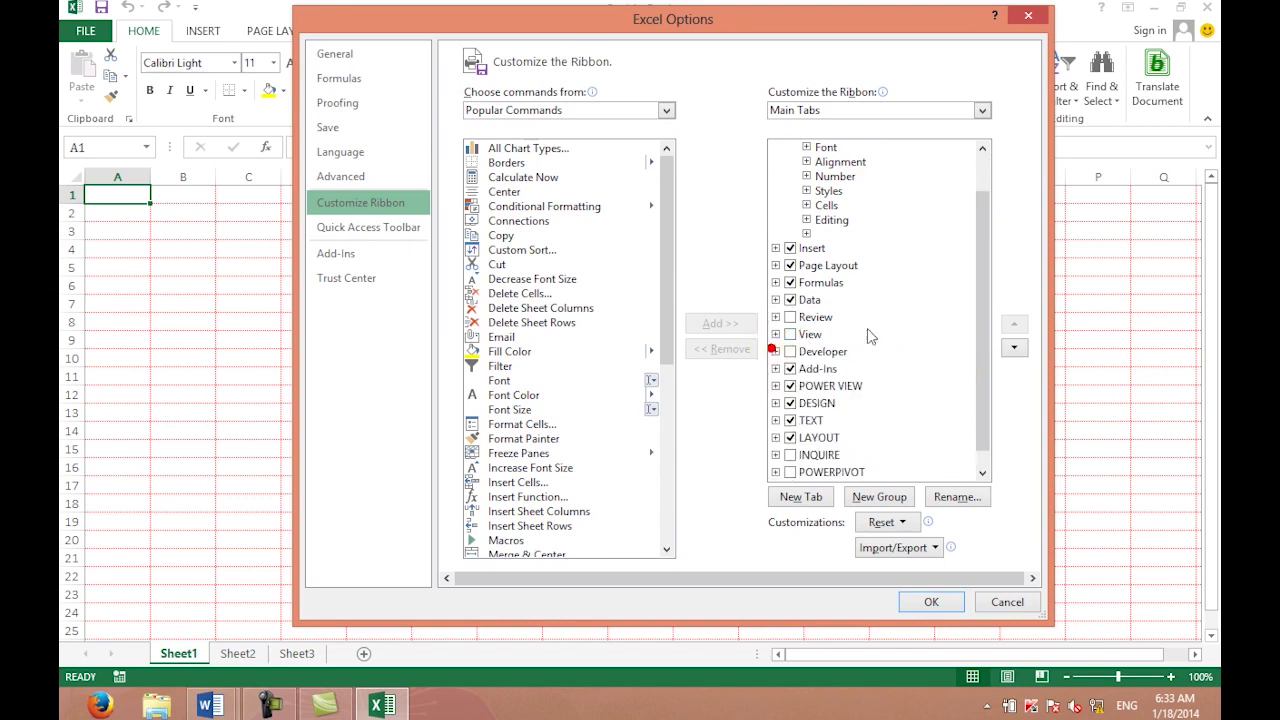
scroll(978, 355, up, 1)
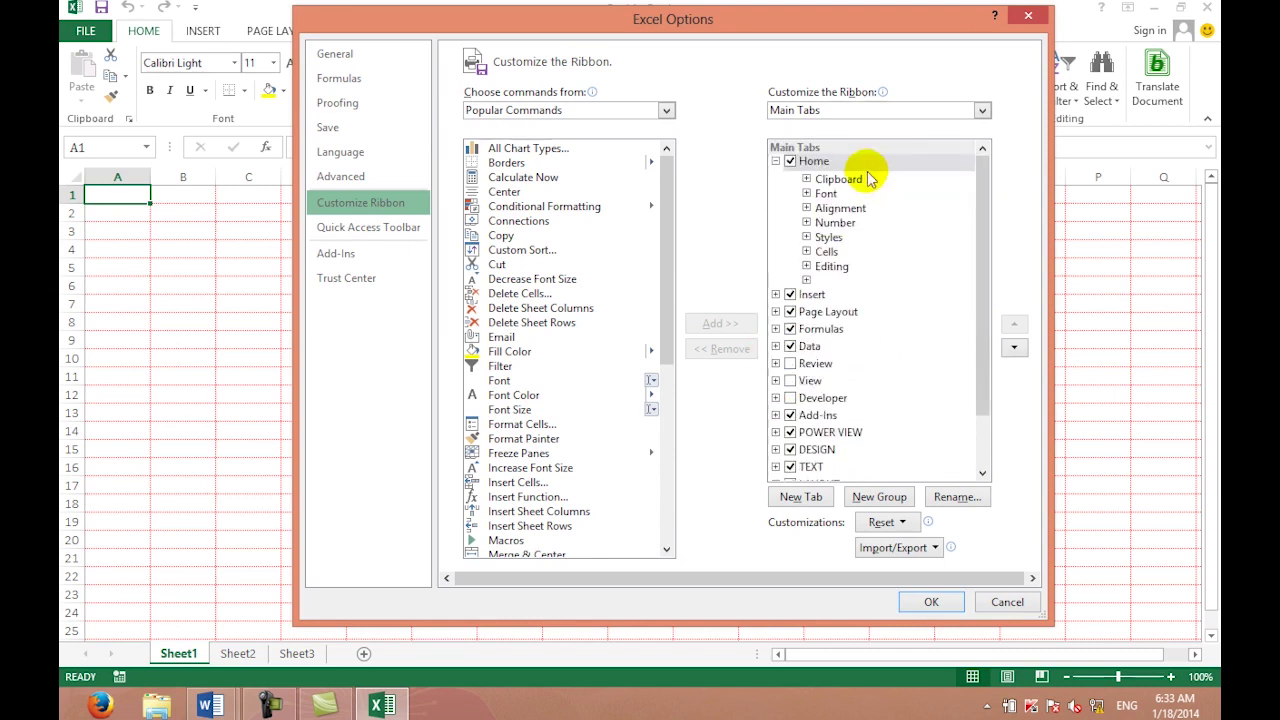
click(801, 497)
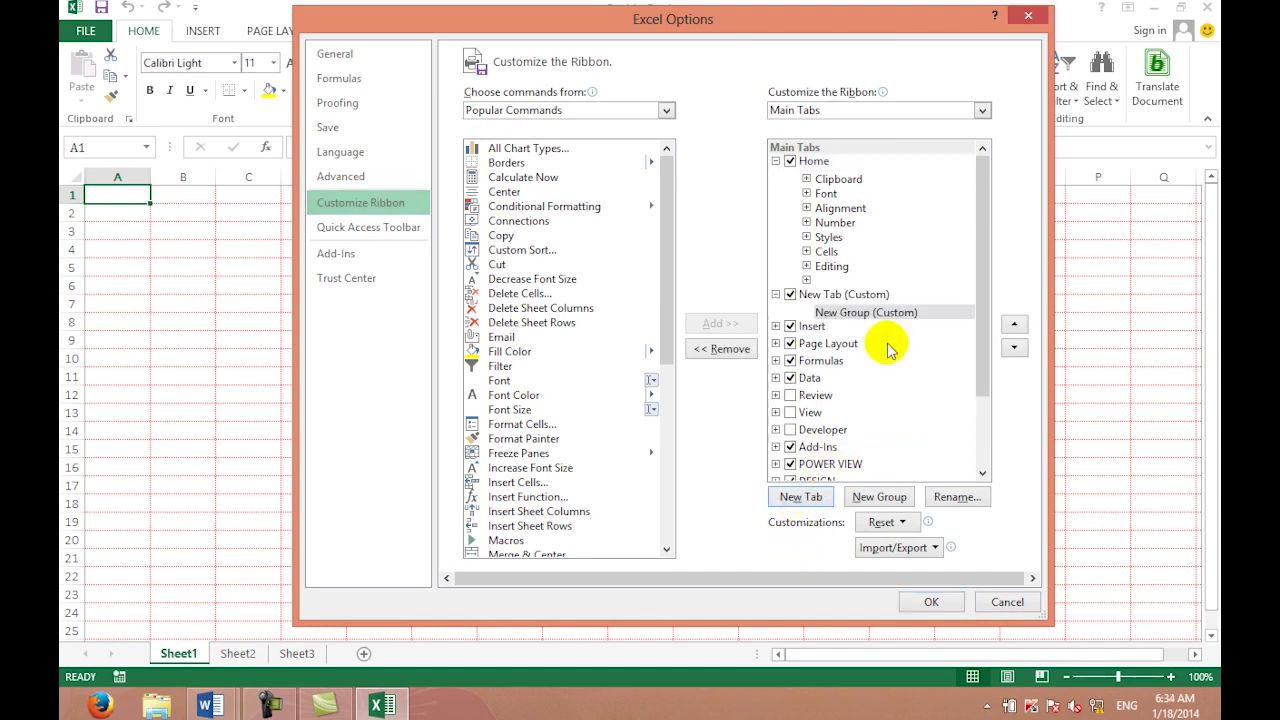
Step: Rename the new custom tab to 'A'
click(856, 283)
click(856, 296)
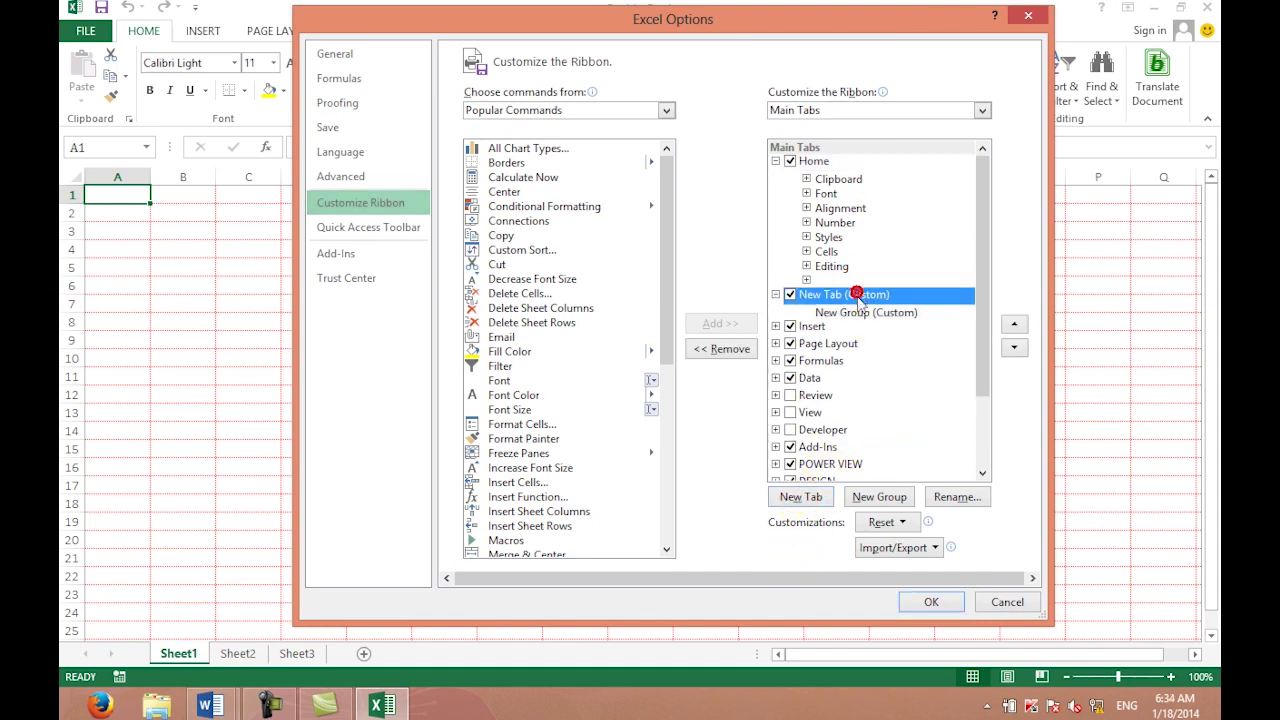
click(950, 496)
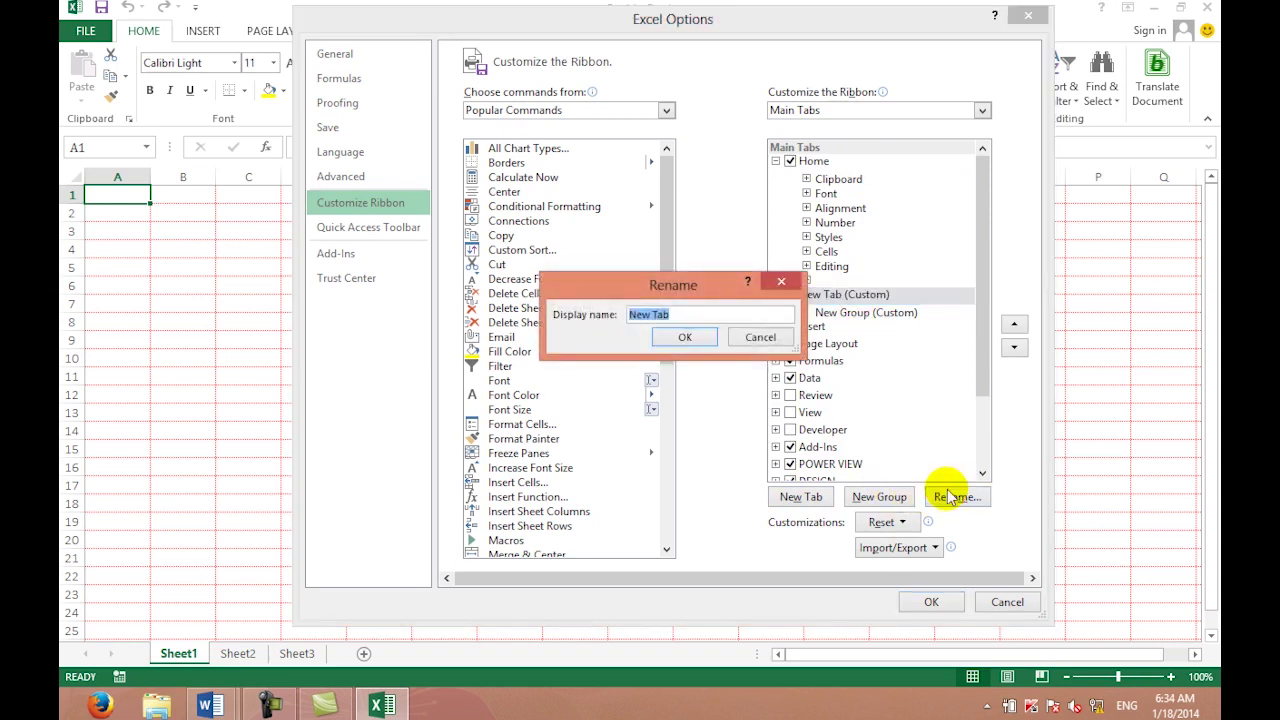
text(Ali)
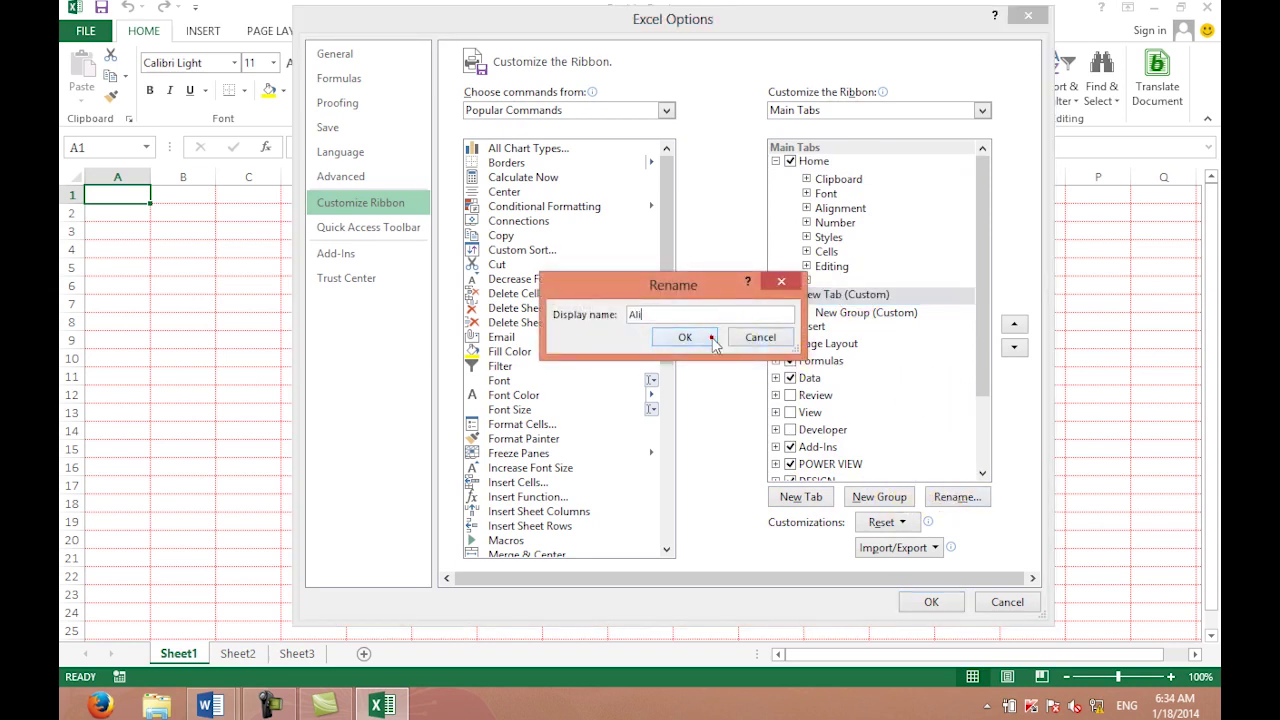
click(688, 337)
Step: Rename the custom group to Font and give it the smiley symbol
click(838, 313)
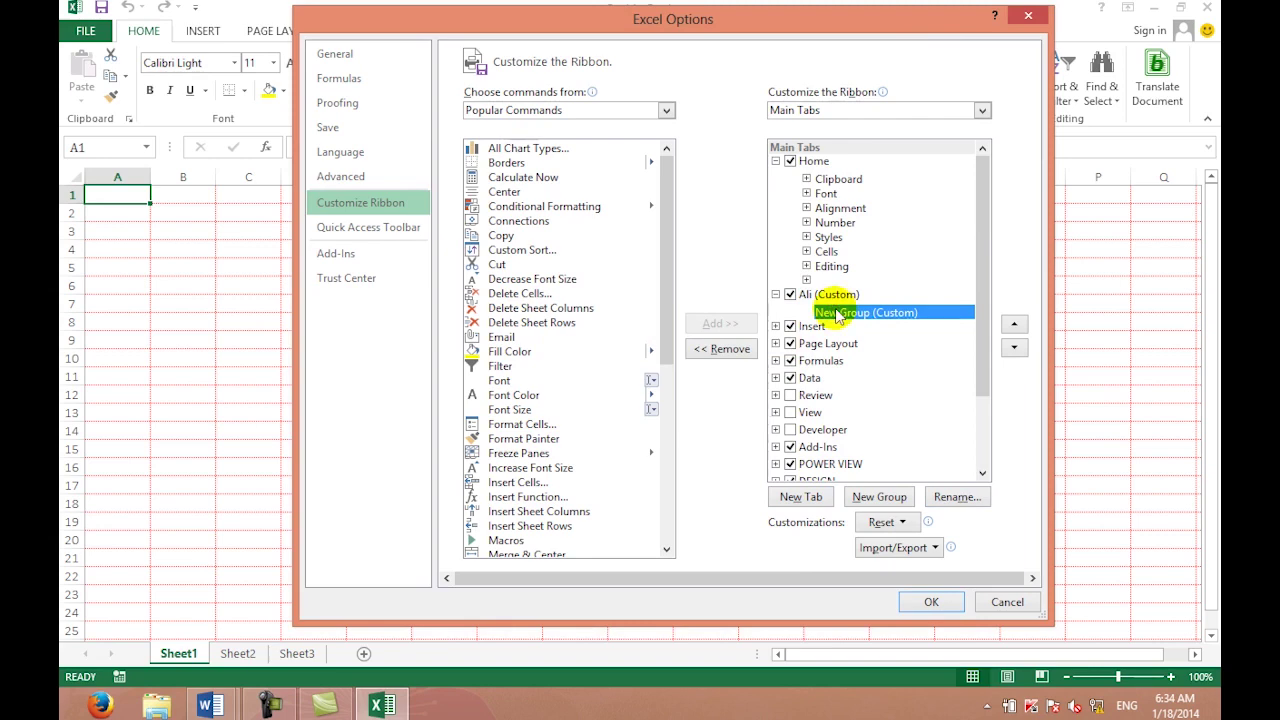
click(957, 498)
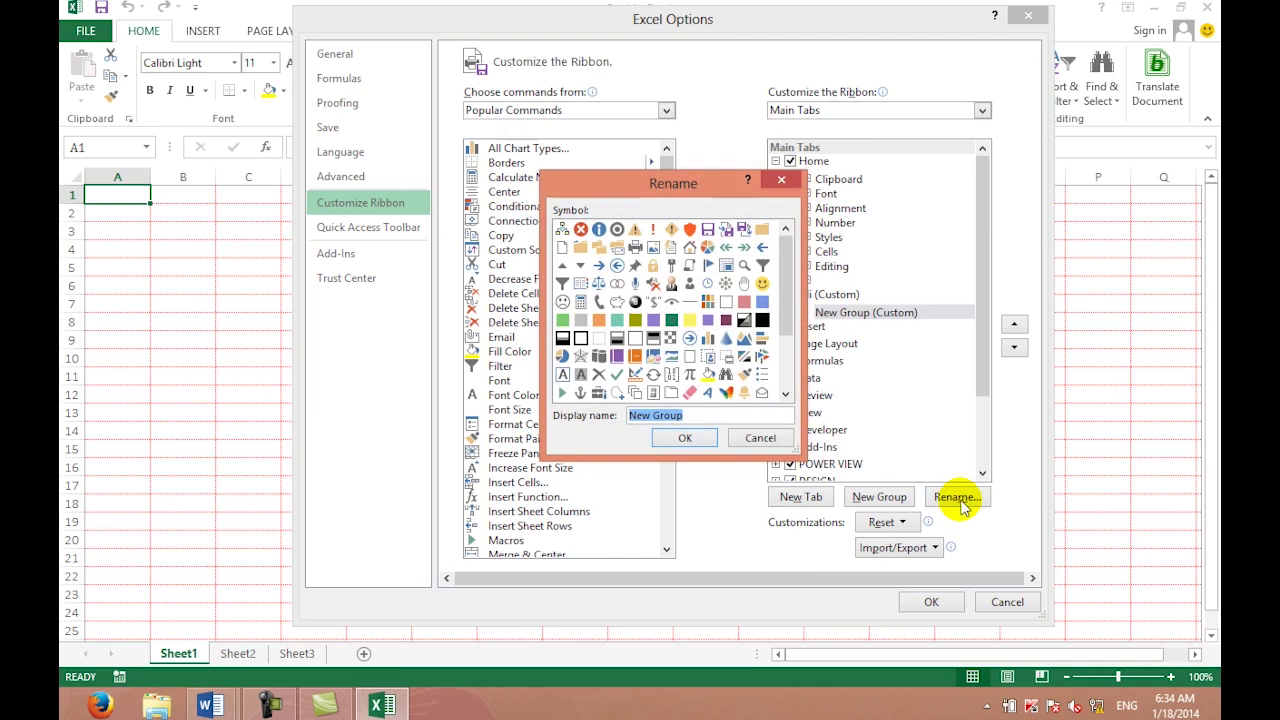
text(Font)
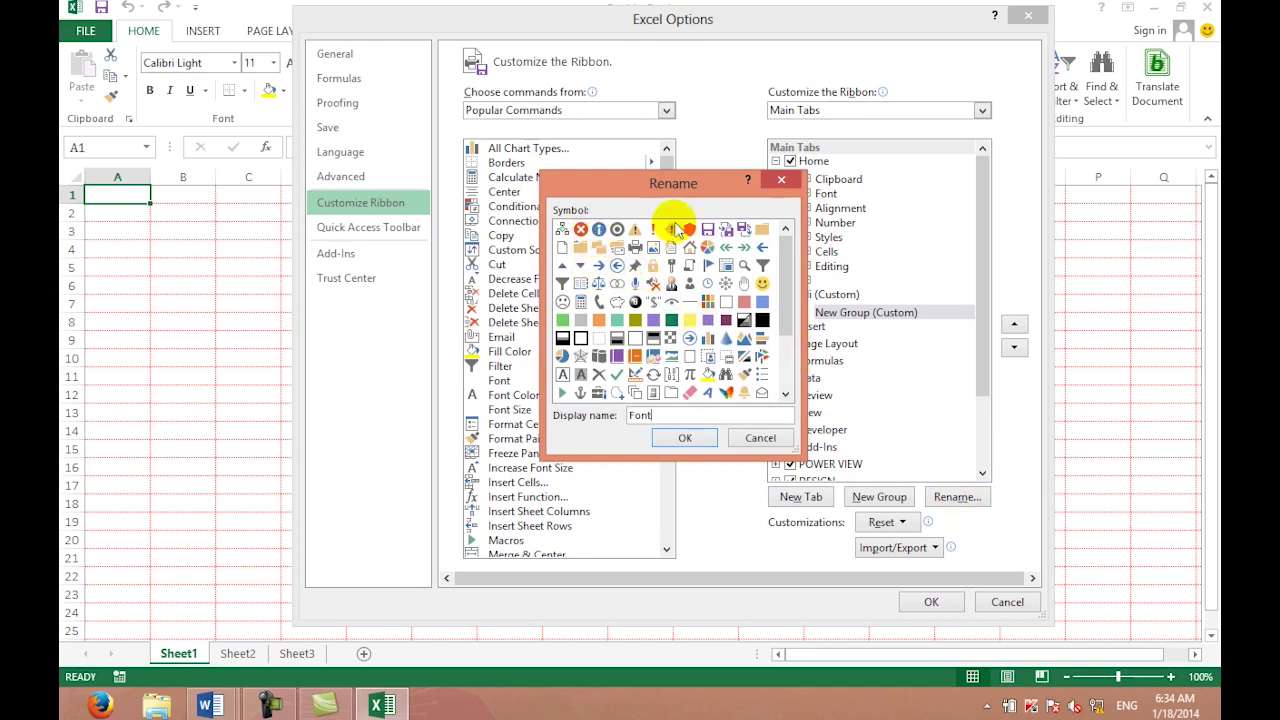
click(762, 283)
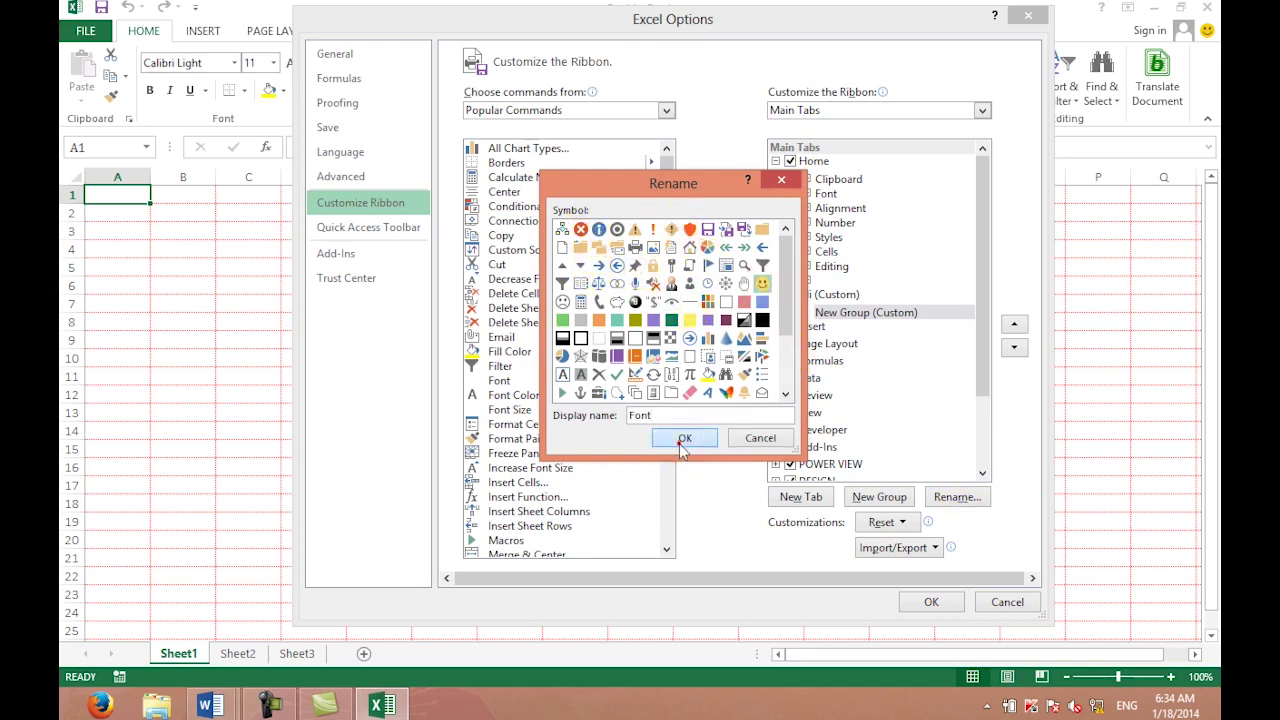
click(682, 442)
click(888, 313)
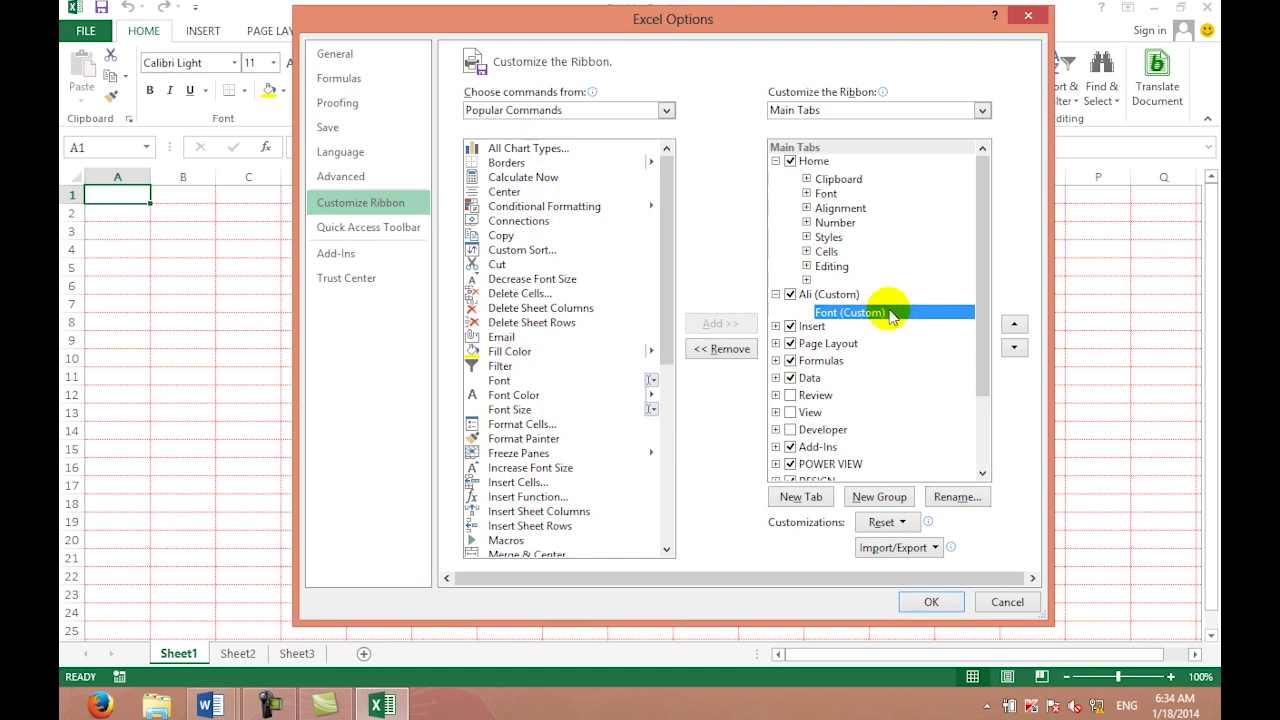
Step: Peek at the Reset menu and Home's Clipboard group, then choose to export all customizations
click(897, 521)
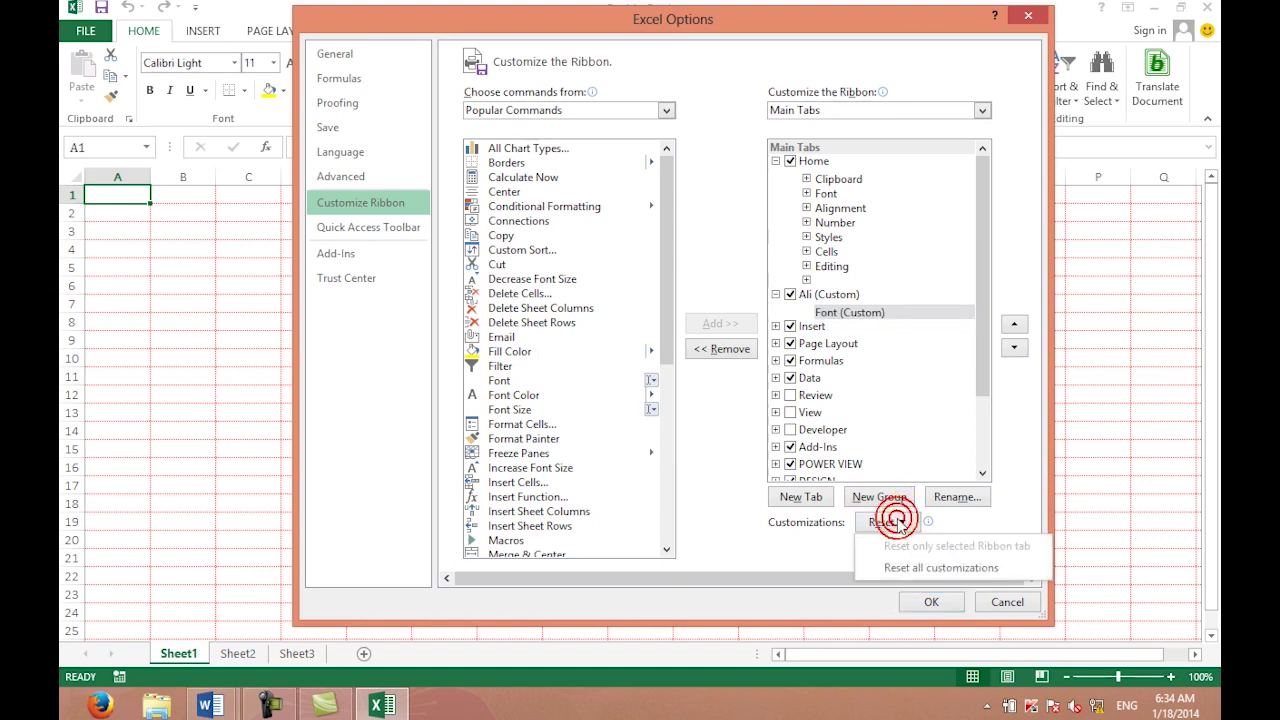
click(897, 521)
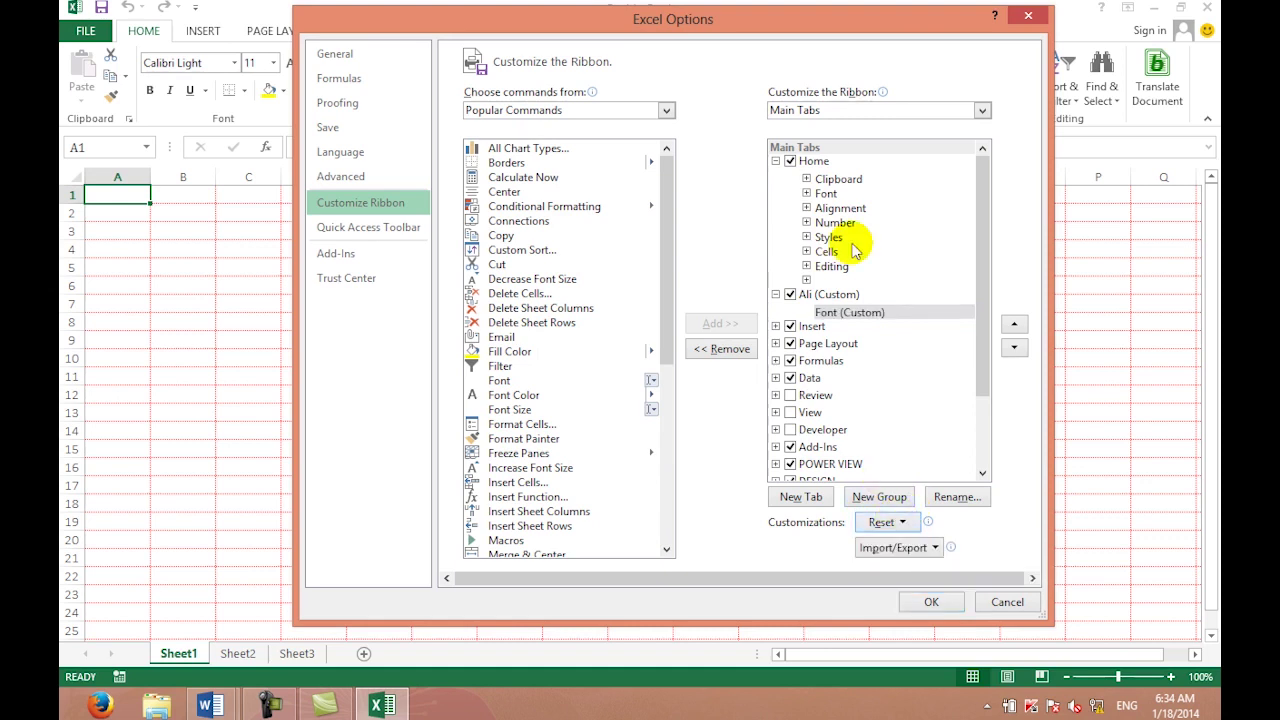
click(808, 179)
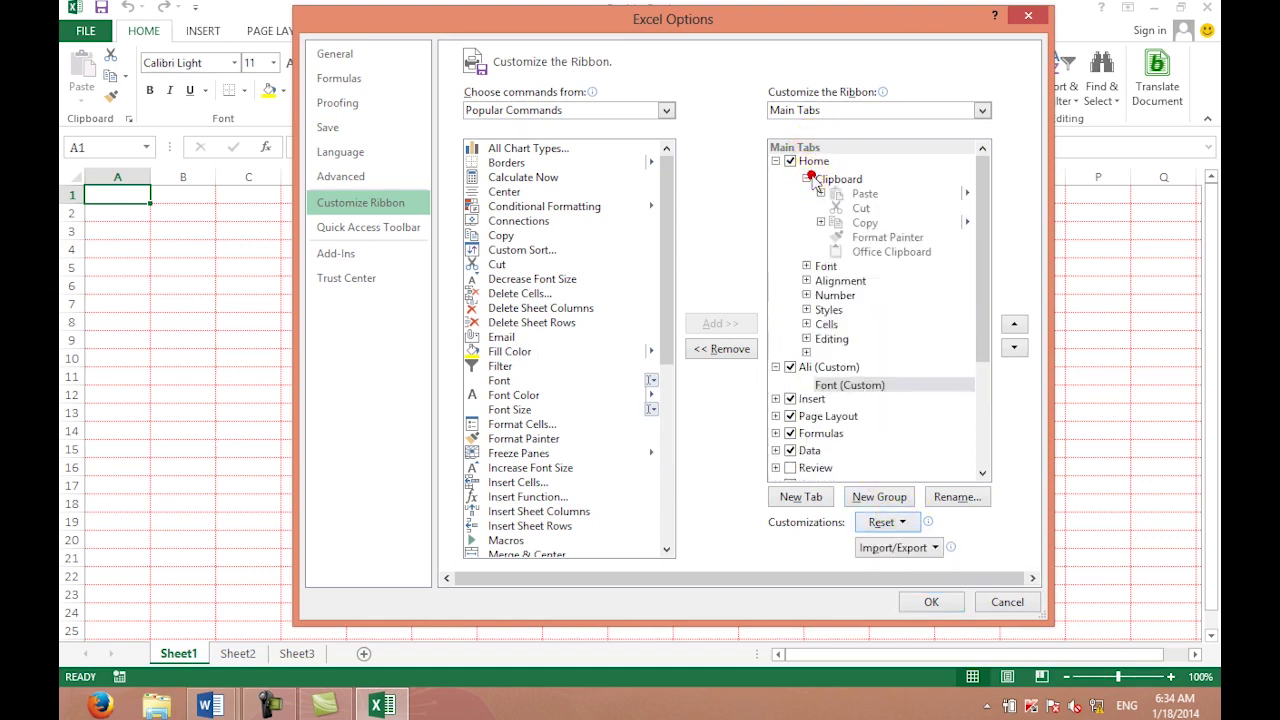
click(807, 179)
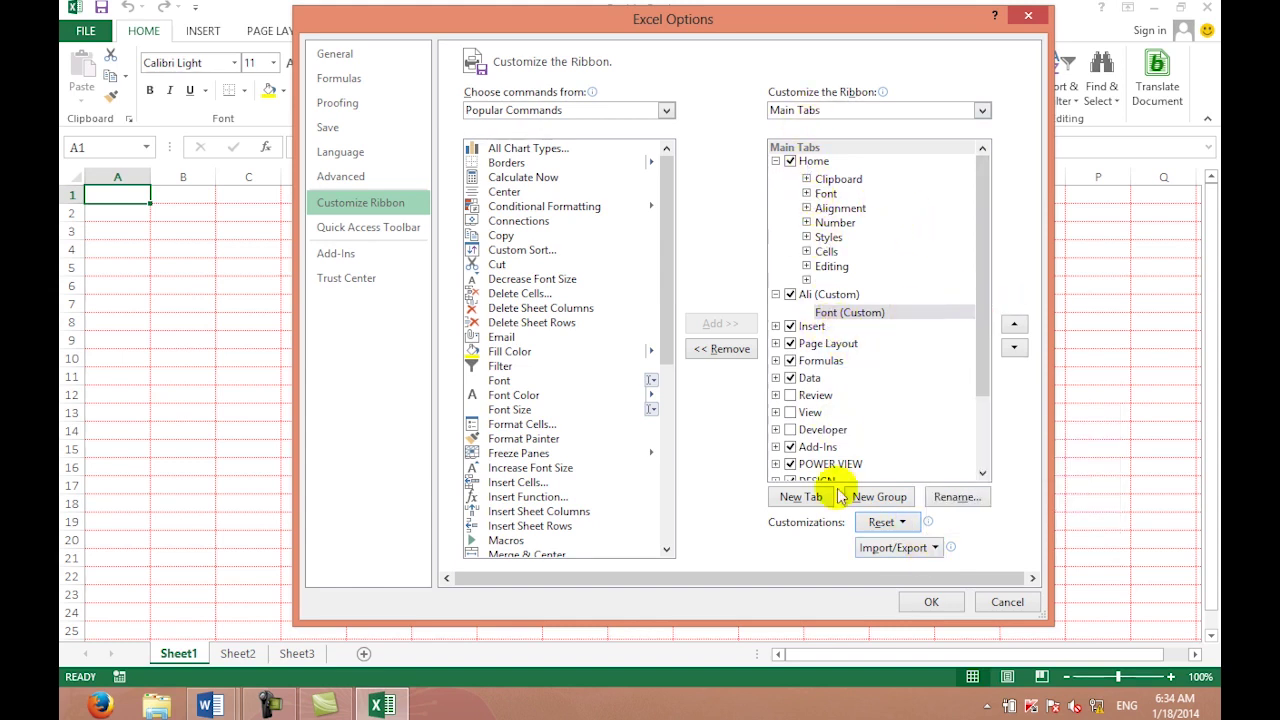
click(900, 547)
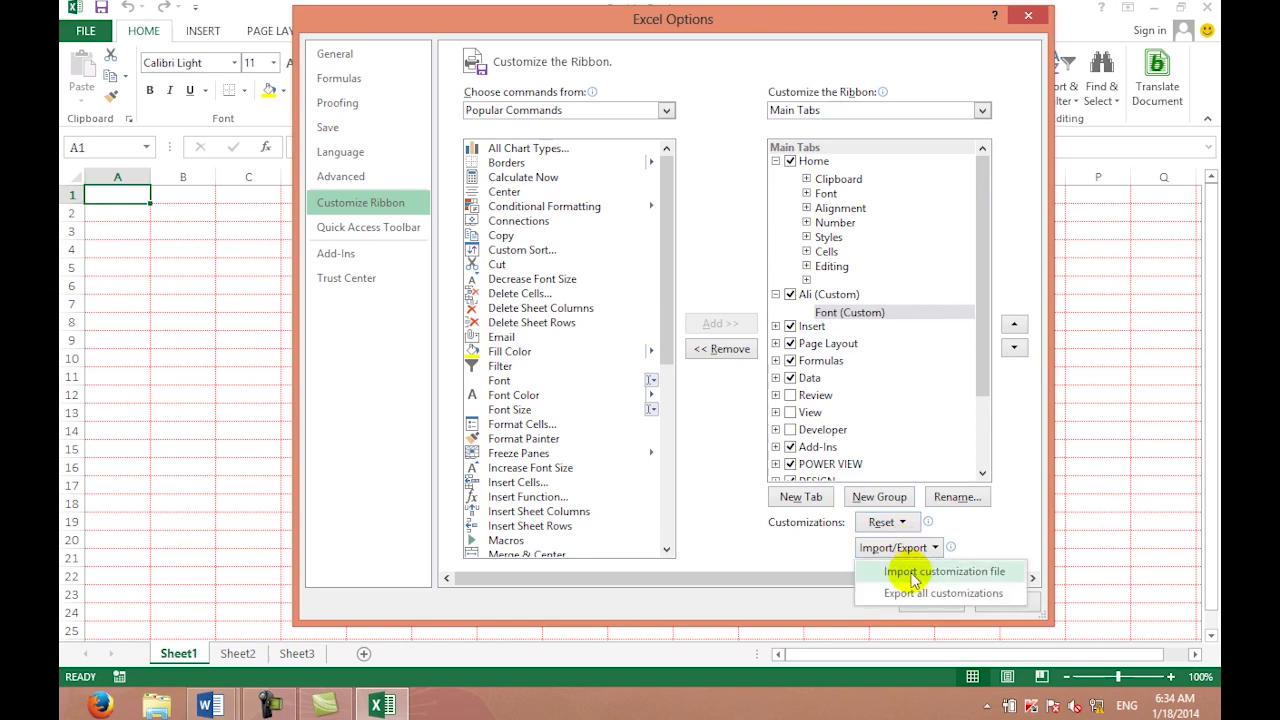
click(940, 593)
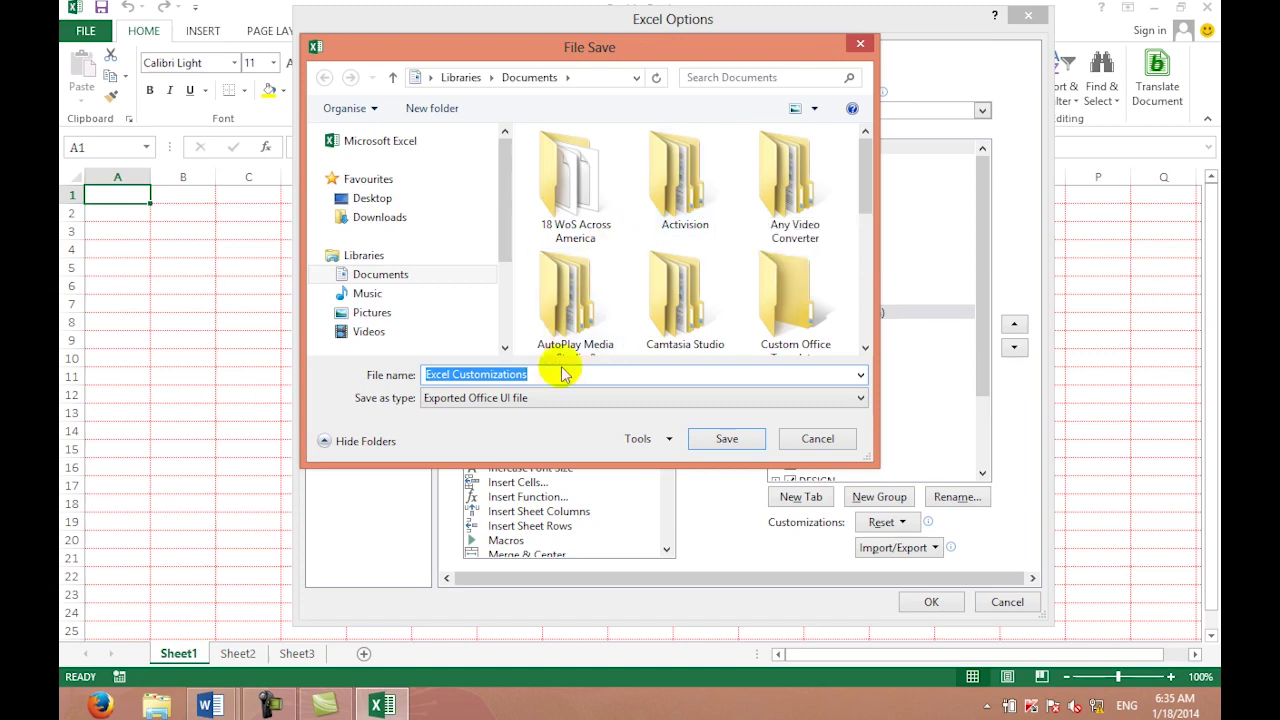
Step: Cancel saving the exported customizations file, returning to Customize the Ribbon
click(795, 441)
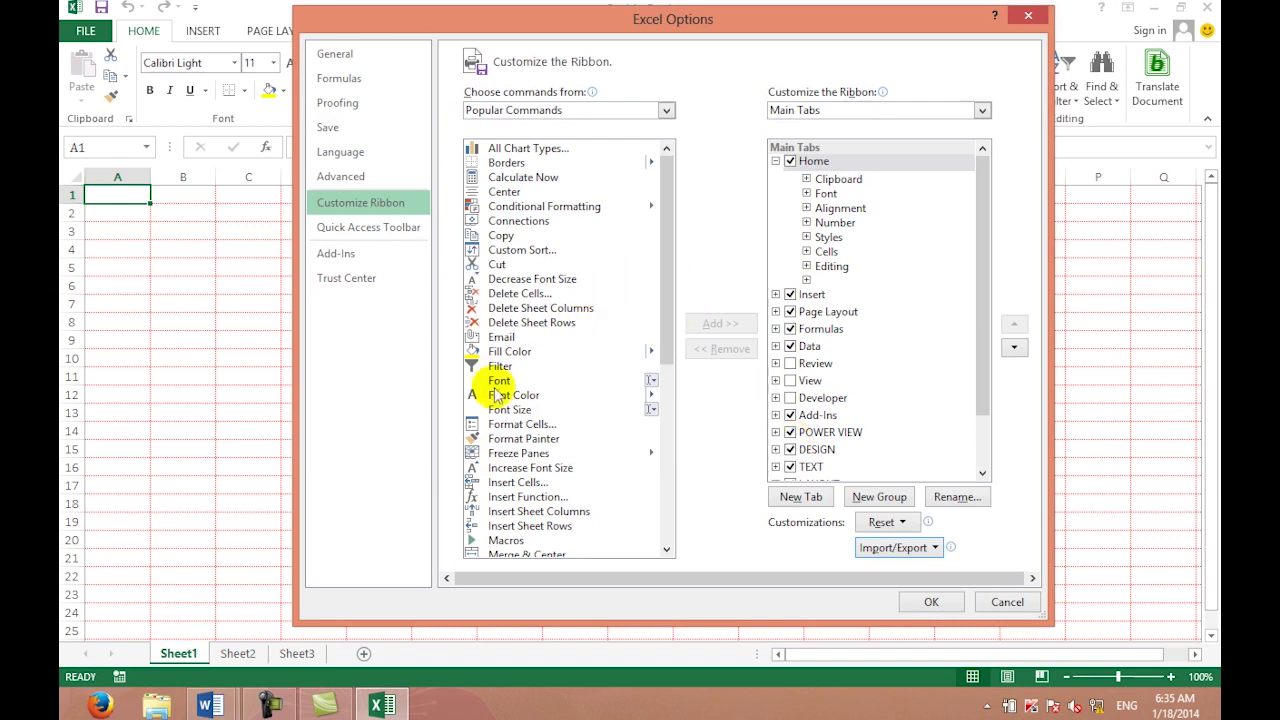
click(283, 705)
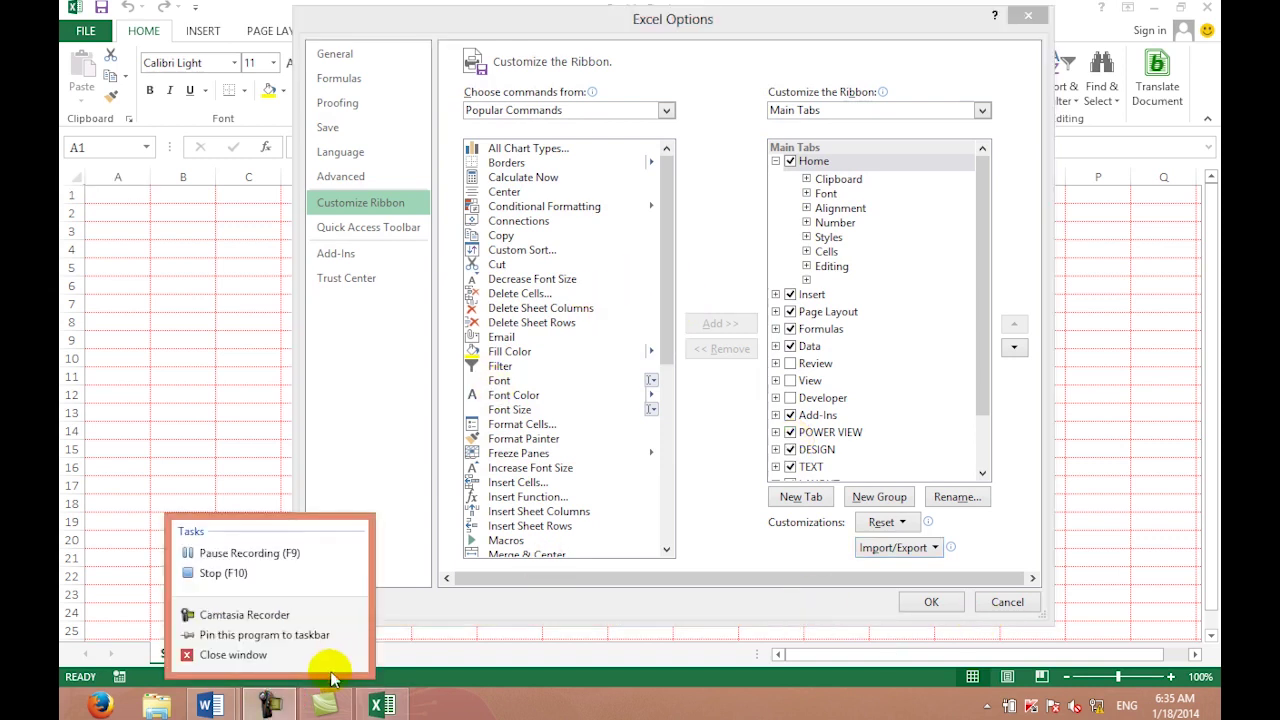
Step: Back in Excel Options, pick Calculate Now and Delete Cells, then view the Quick Access Toolbar settings
click(268, 705)
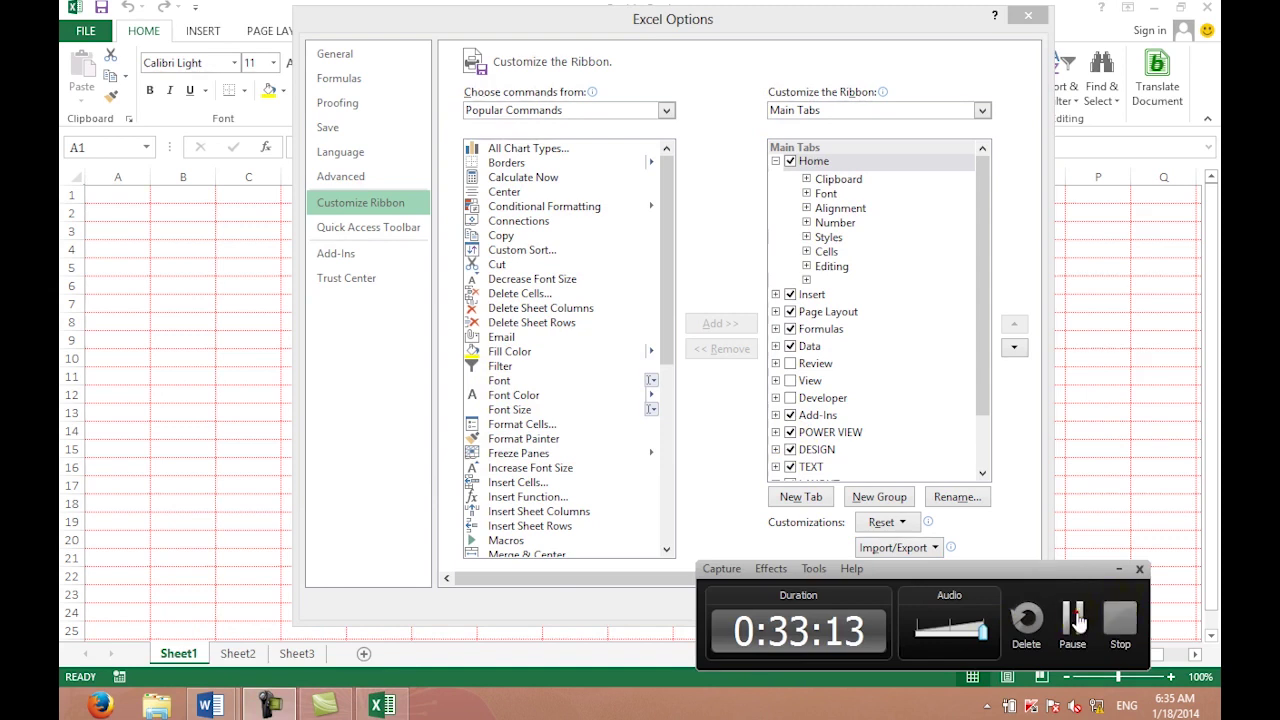
click(1075, 615)
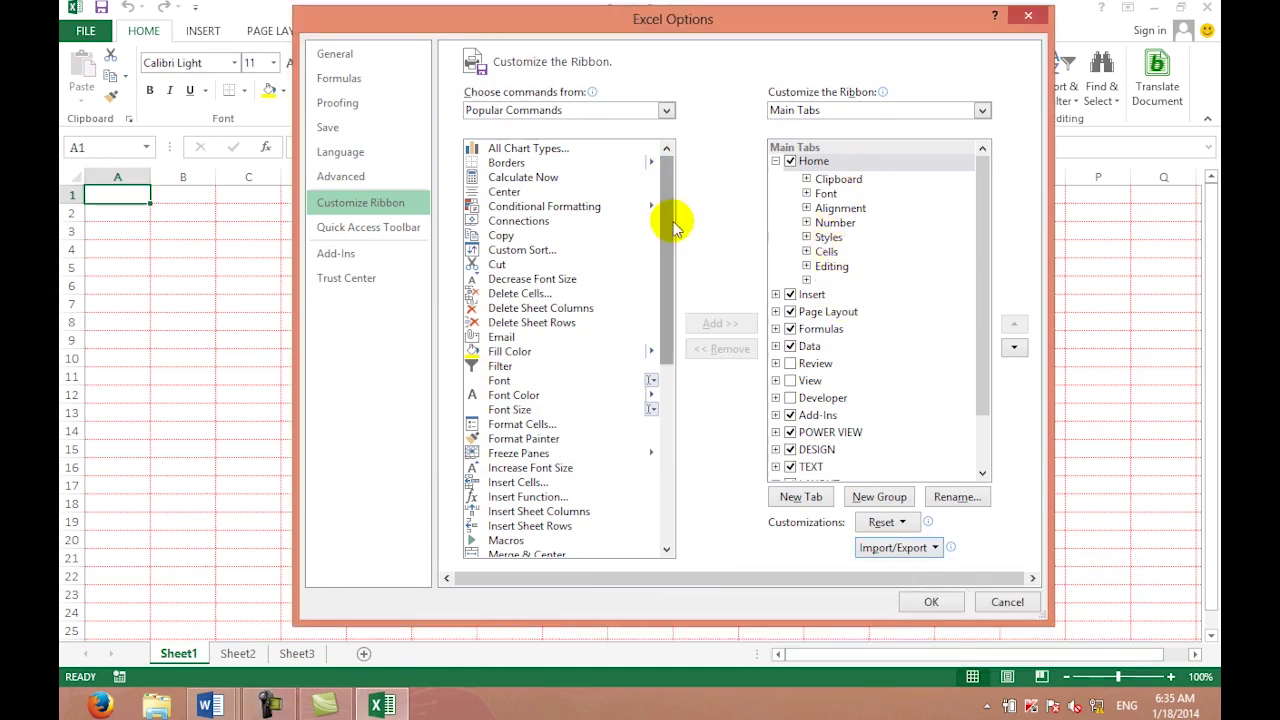
click(559, 185)
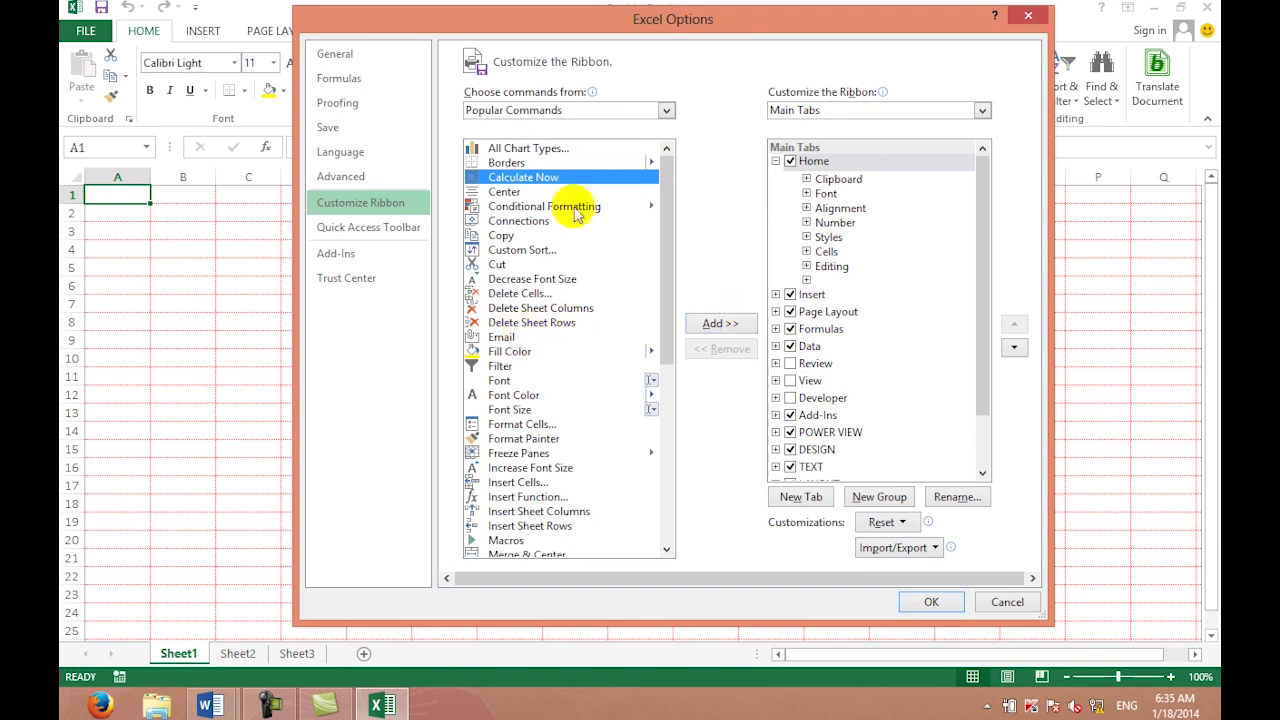
click(540, 206)
click(518, 293)
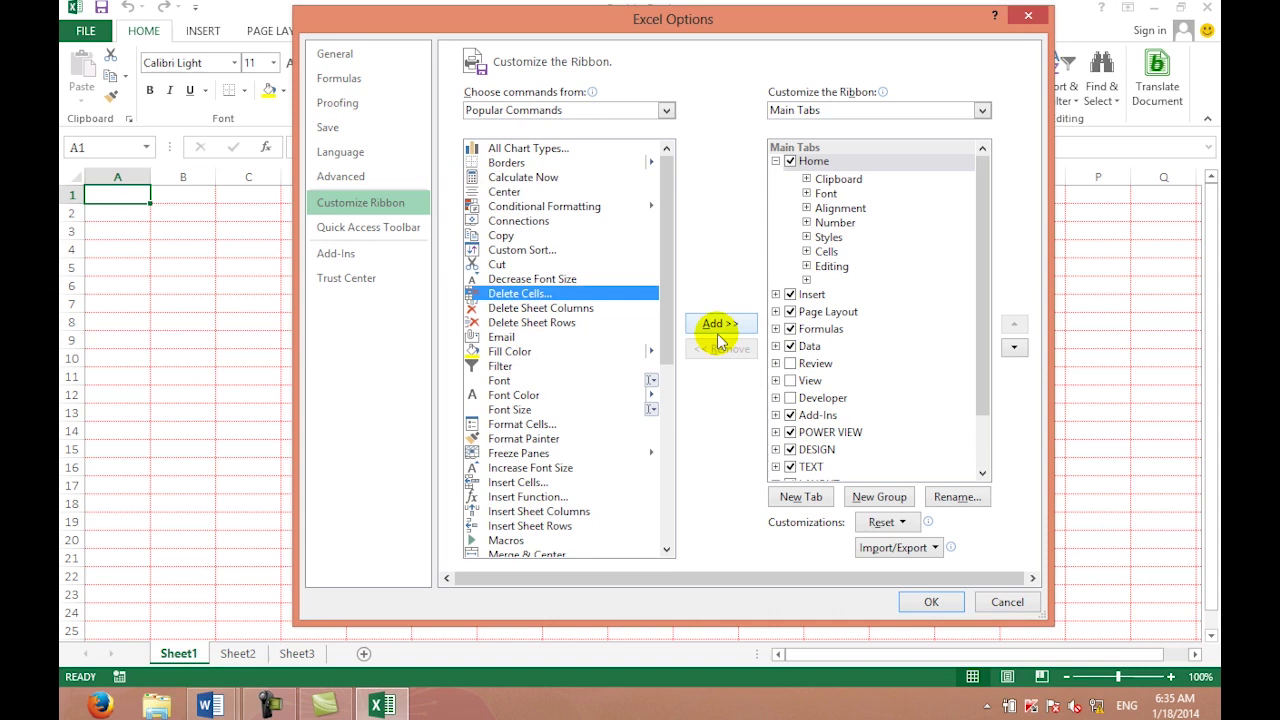
click(398, 229)
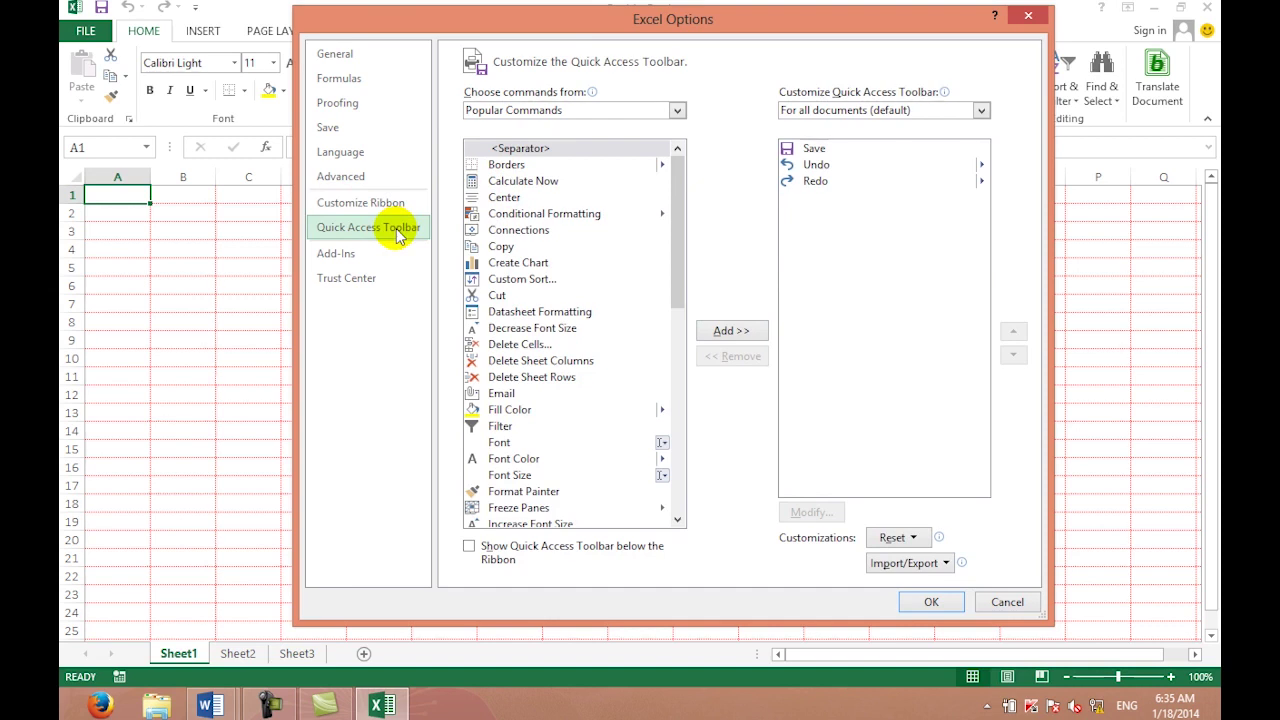
Step: Close Excel Options, then reopen it from the File tab at the Quick Access Toolbar page
click(1028, 15)
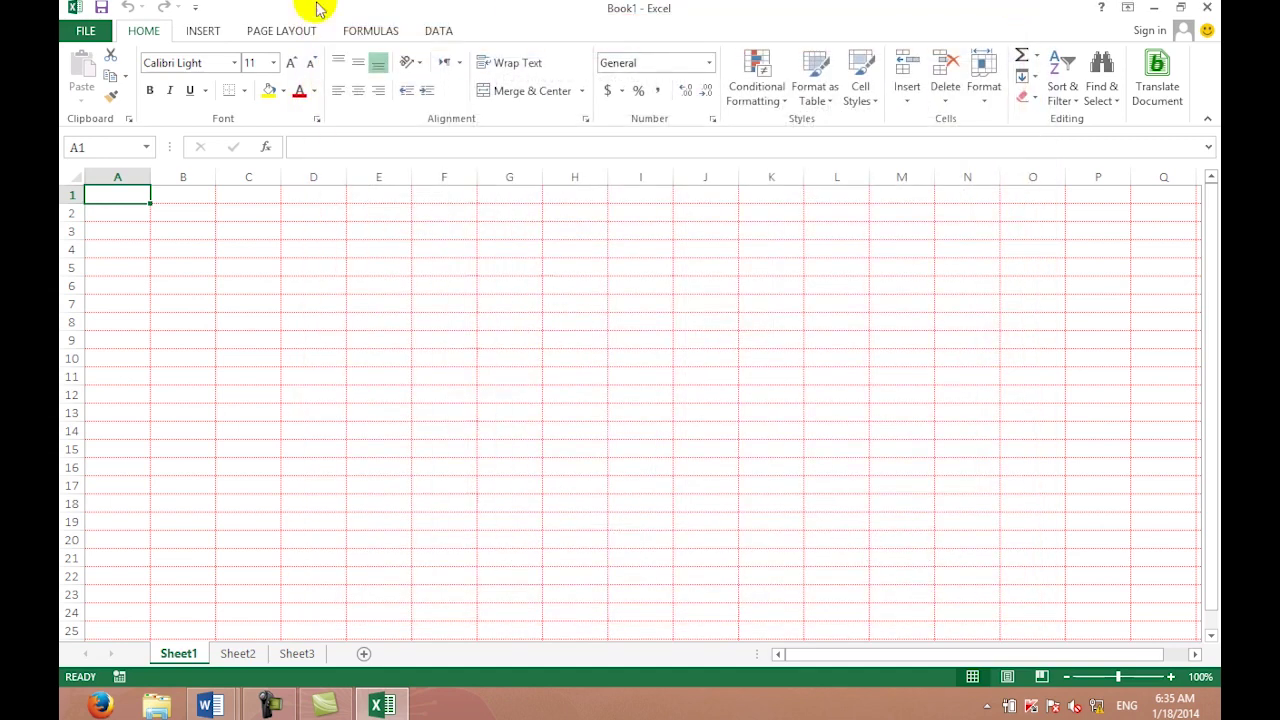
click(129, 6)
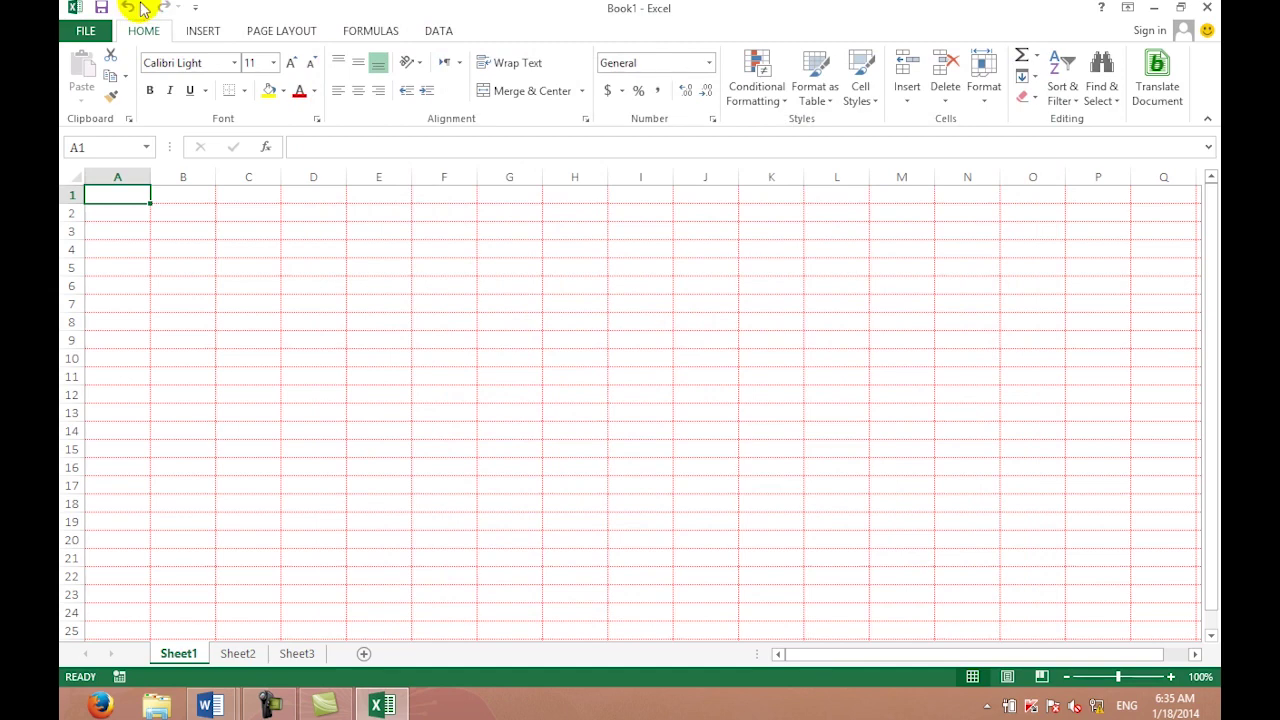
click(86, 31)
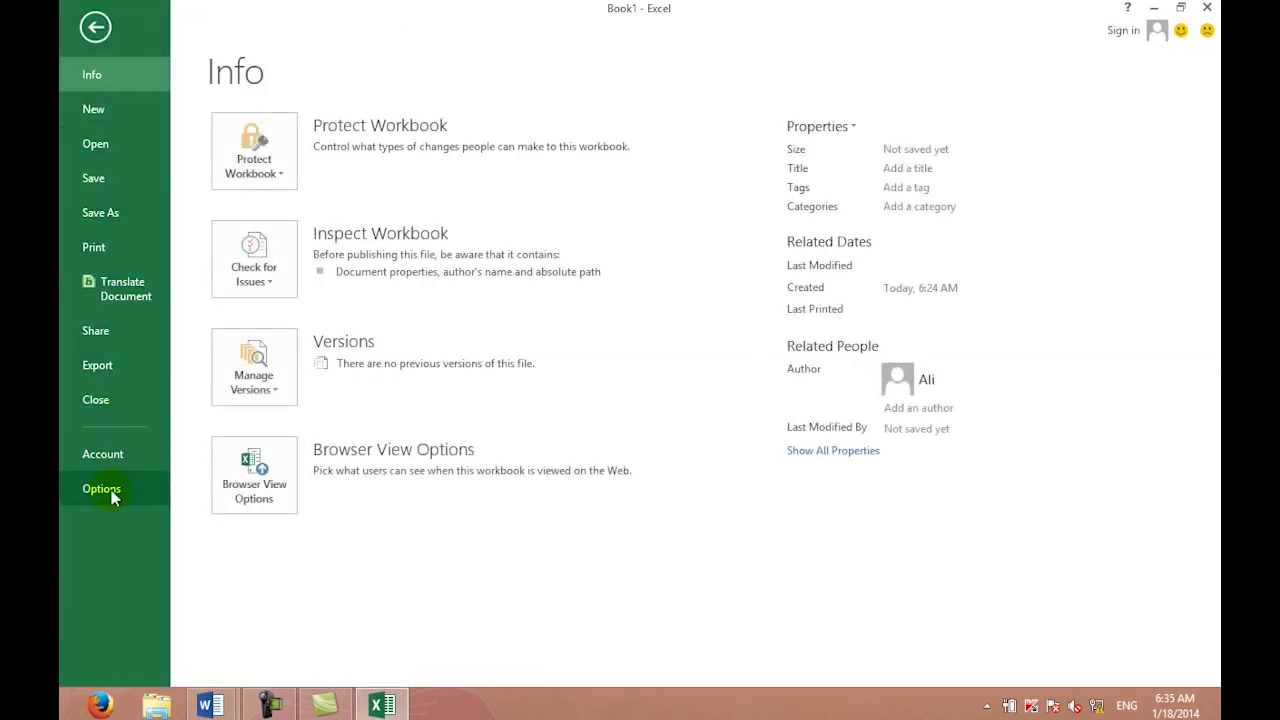
click(101, 489)
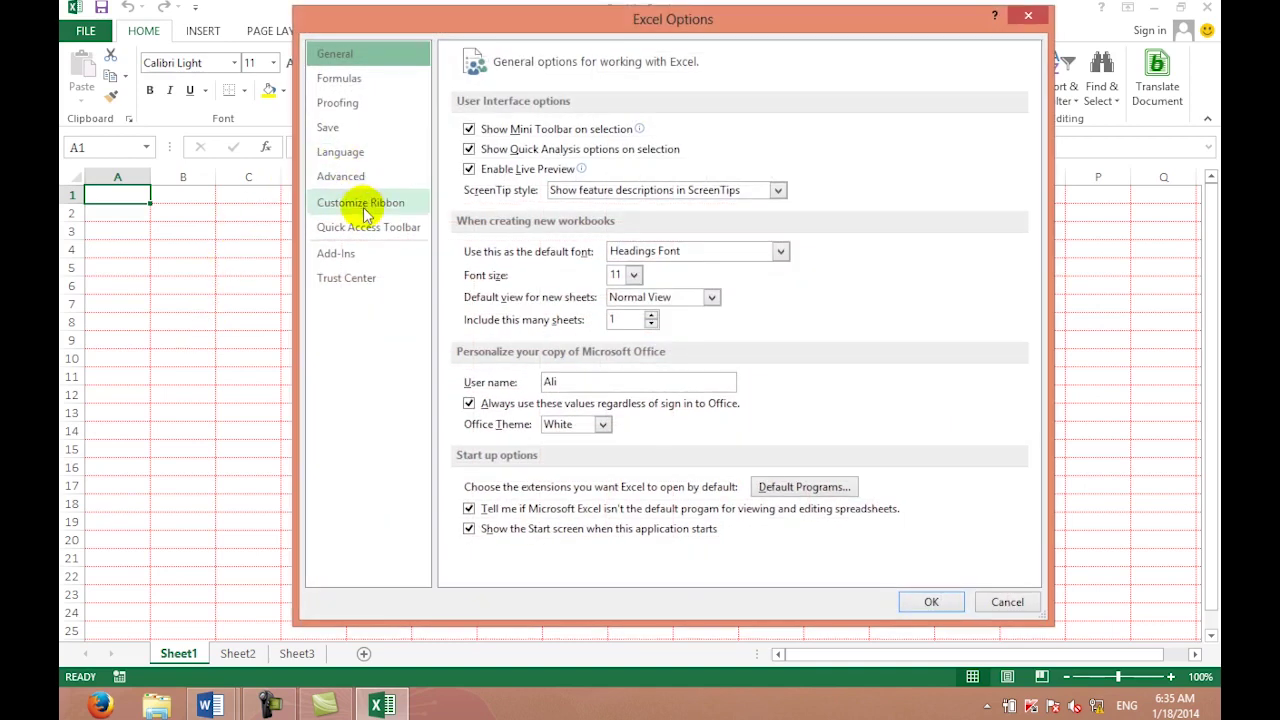
click(365, 227)
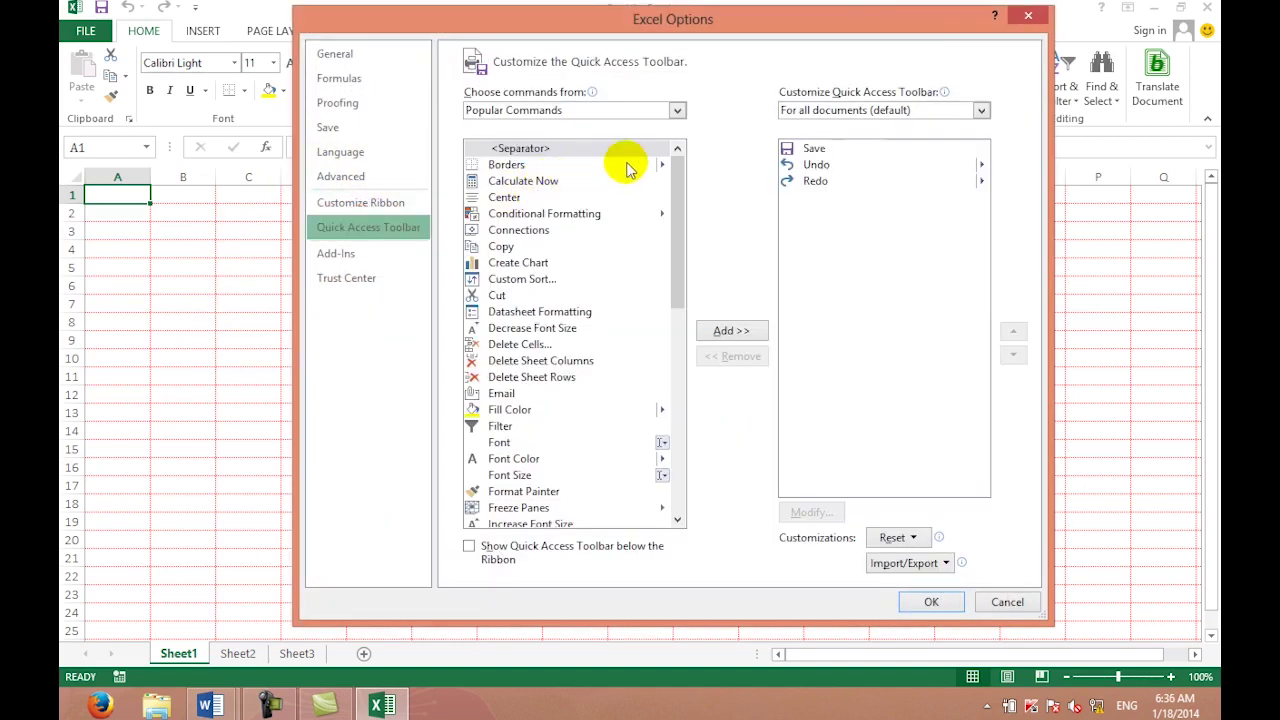
Step: Add Cut, Copy and Filter to the Quick Access Toolbar and apply with OK
click(527, 186)
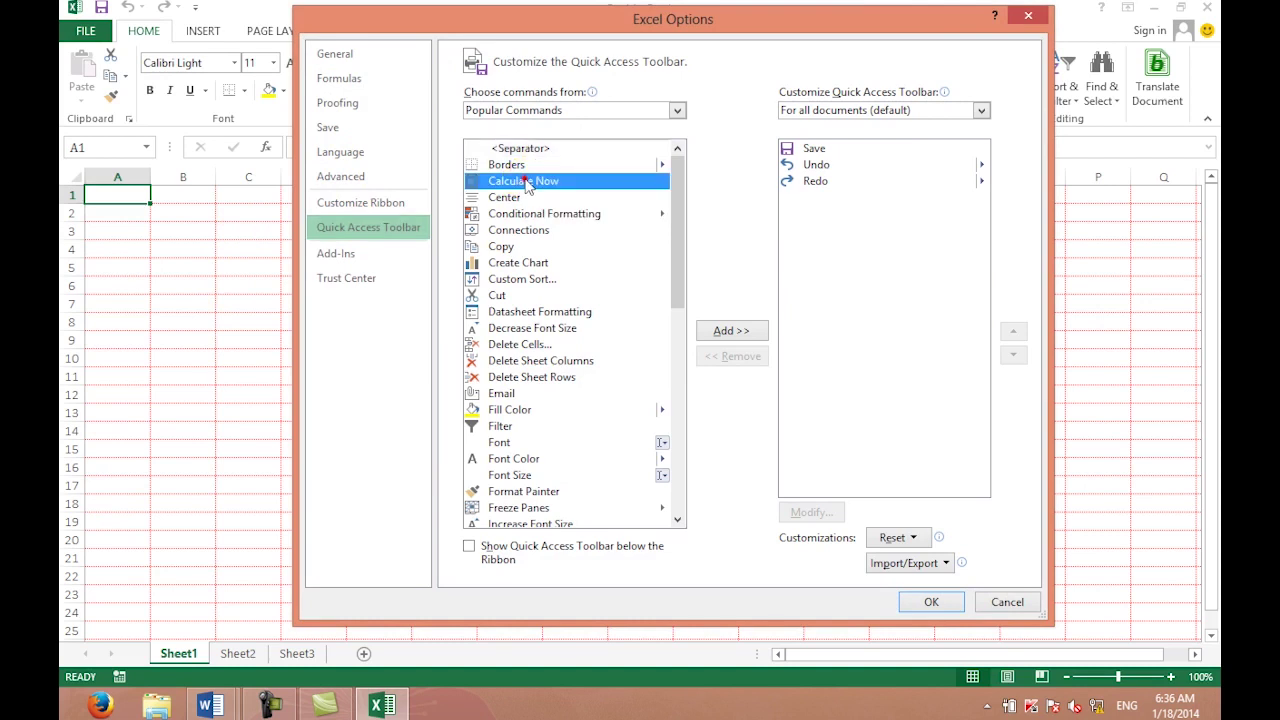
click(499, 295)
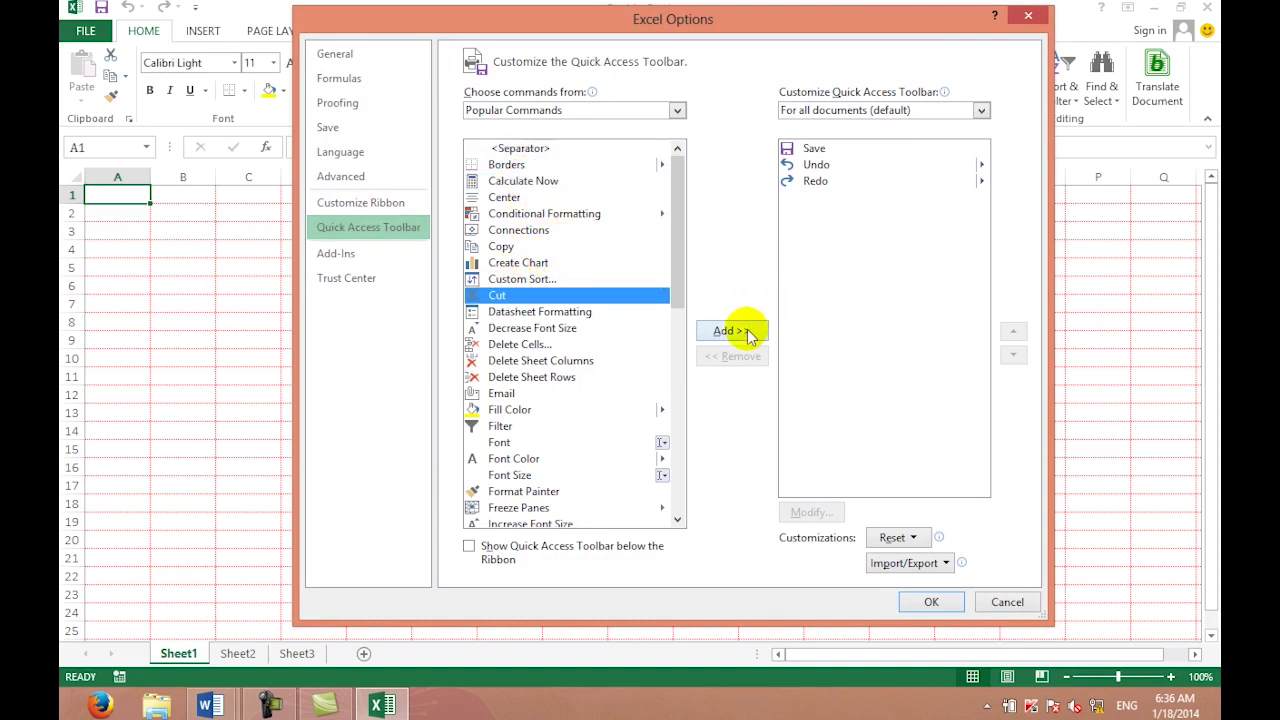
click(750, 332)
click(500, 247)
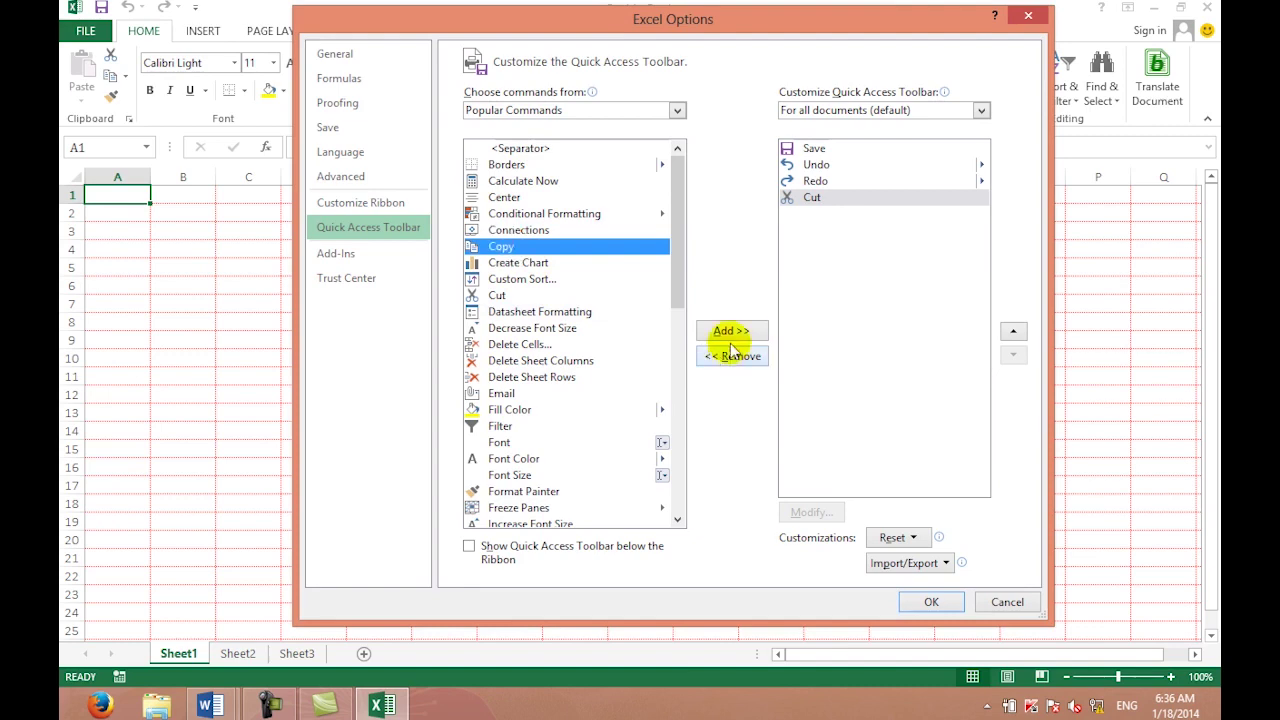
click(730, 332)
drag(677, 262, 677, 284)
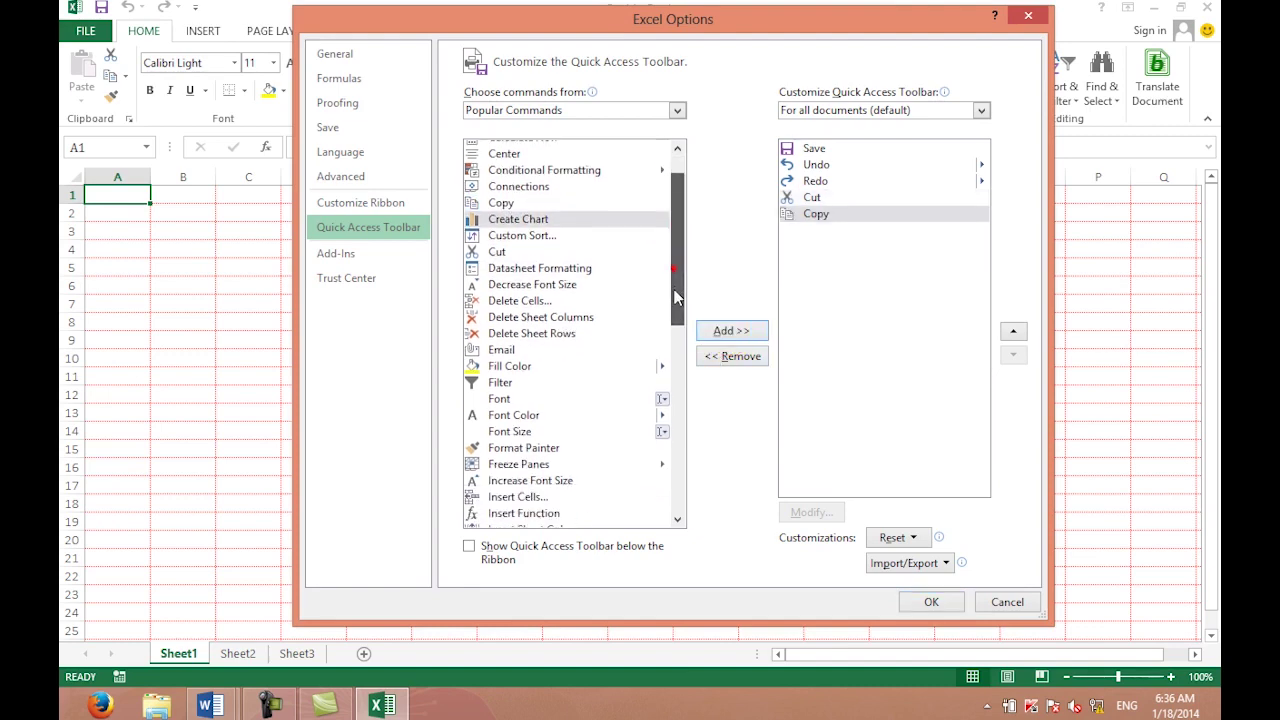
click(530, 374)
click(740, 331)
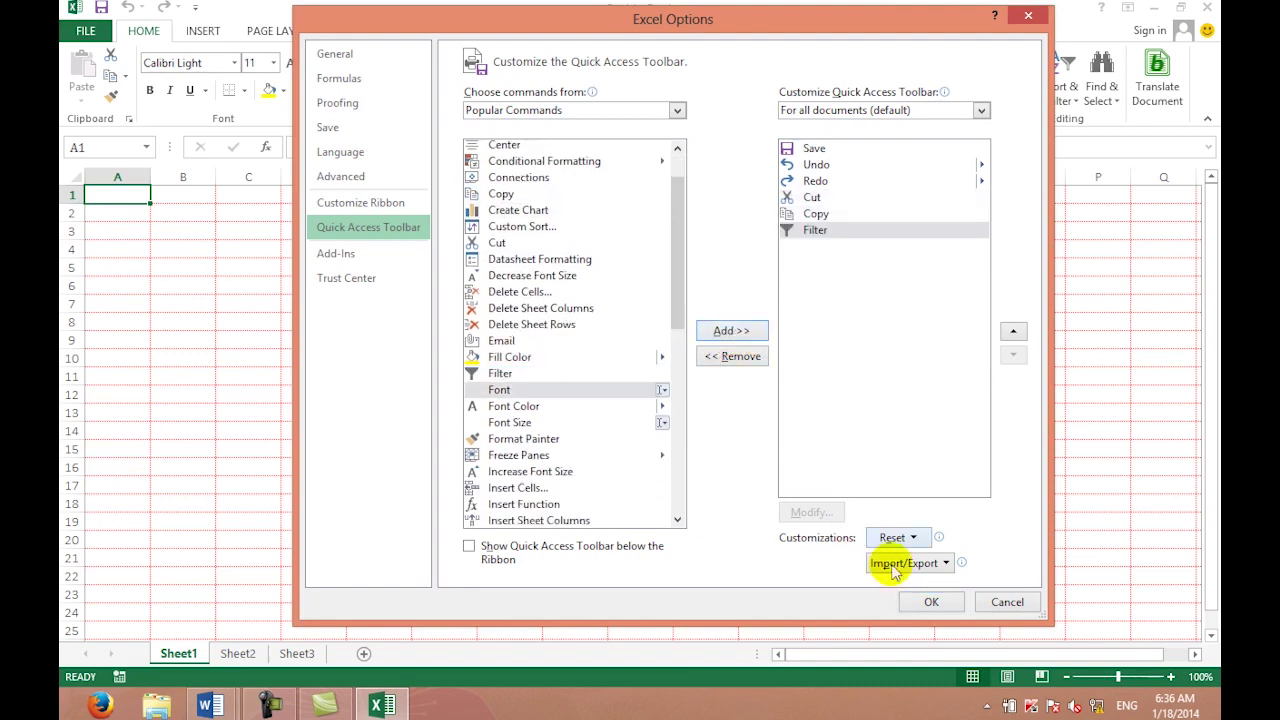
click(925, 601)
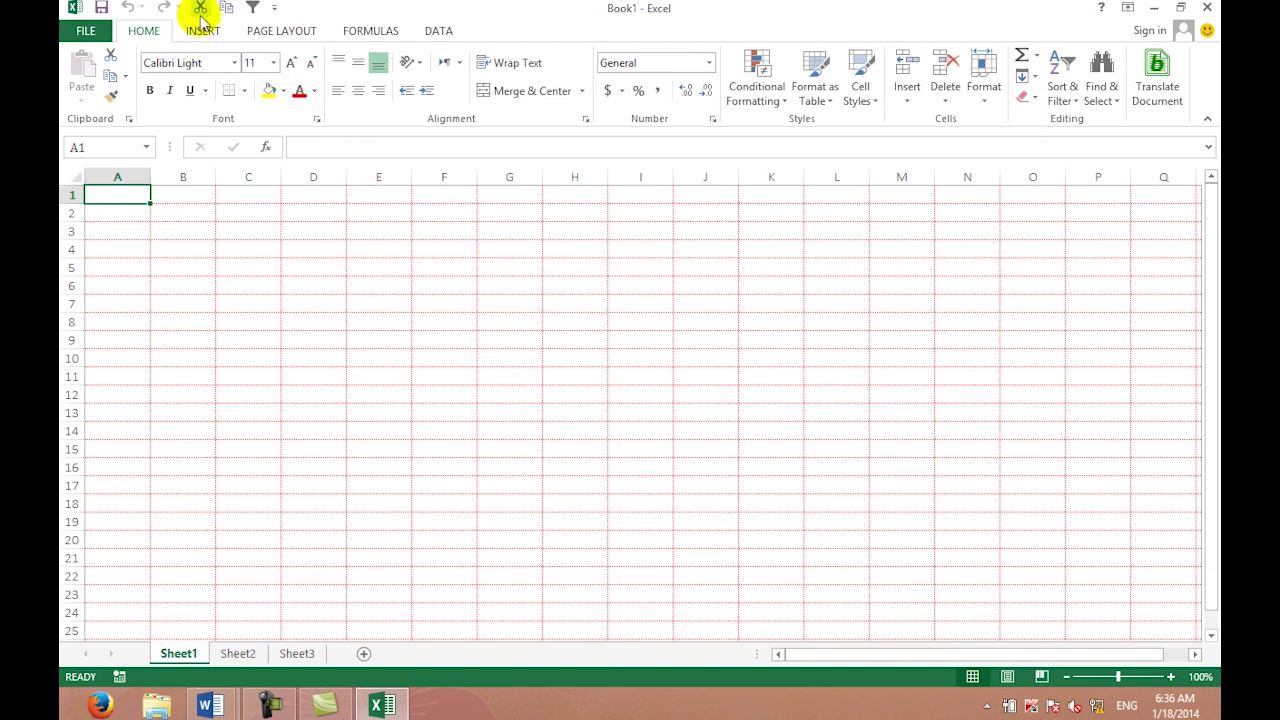
Step: Copy cell A1 with the new toolbar Copy button, select B6, and open the File Info view
click(273, 8)
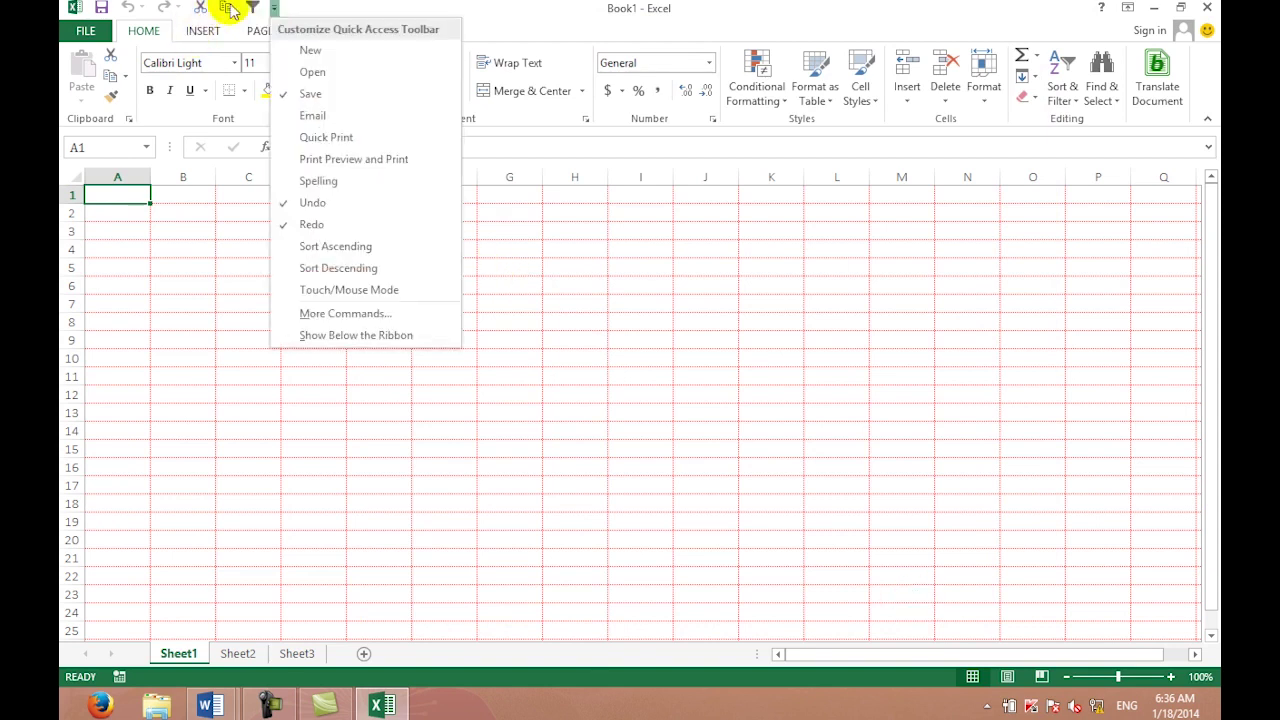
click(229, 5)
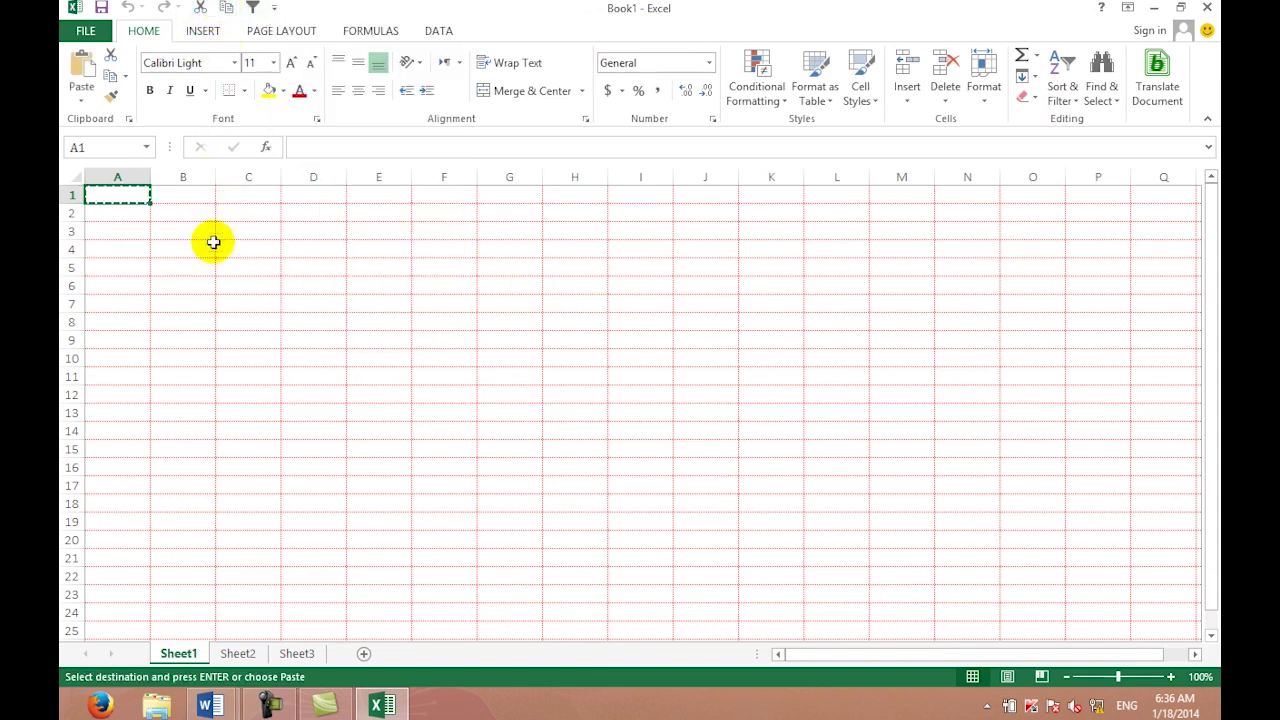
click(177, 286)
click(90, 30)
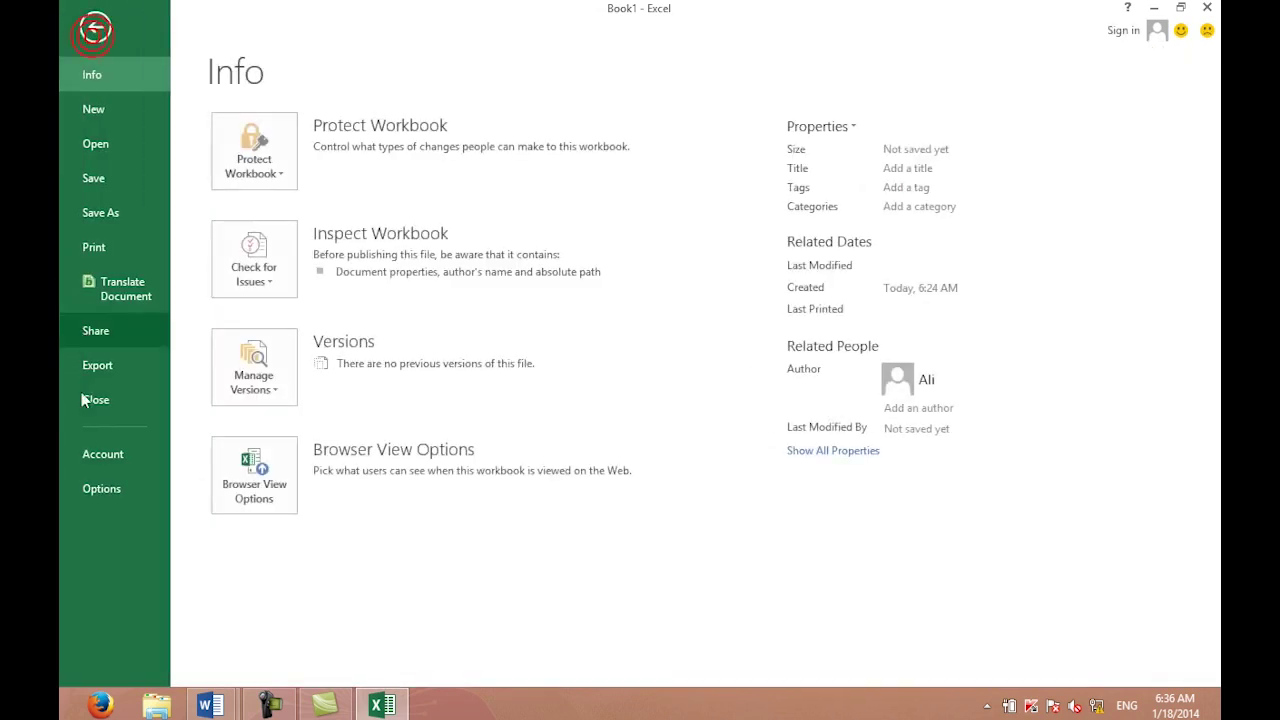
Step: Open Excel Options, glance at Quick Access Toolbar, then review the active and inactive add-ins list
click(101, 488)
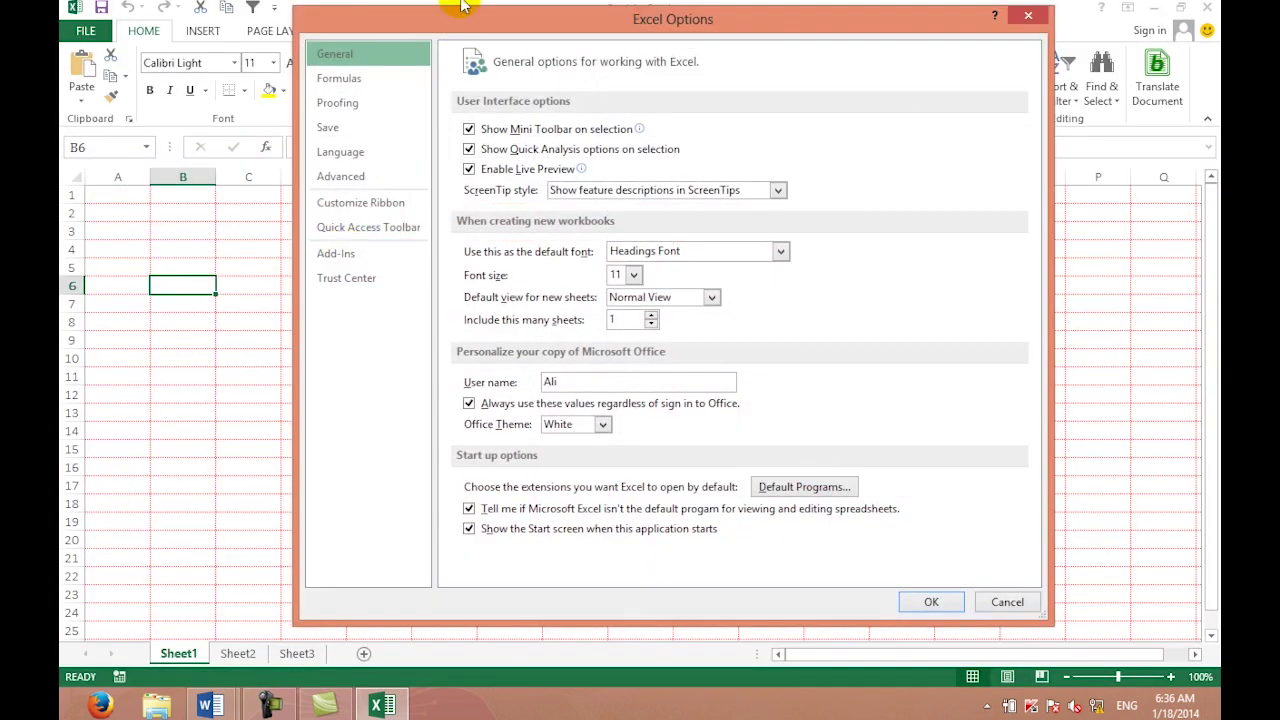
click(395, 227)
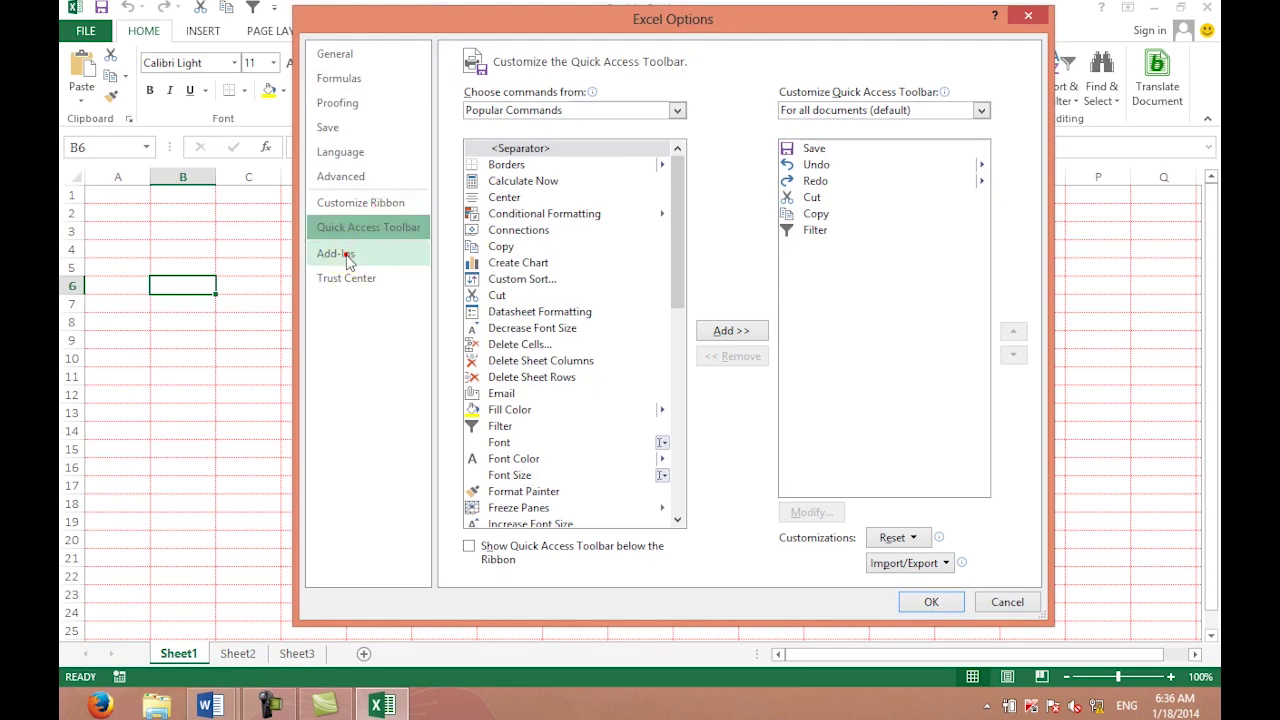
click(398, 256)
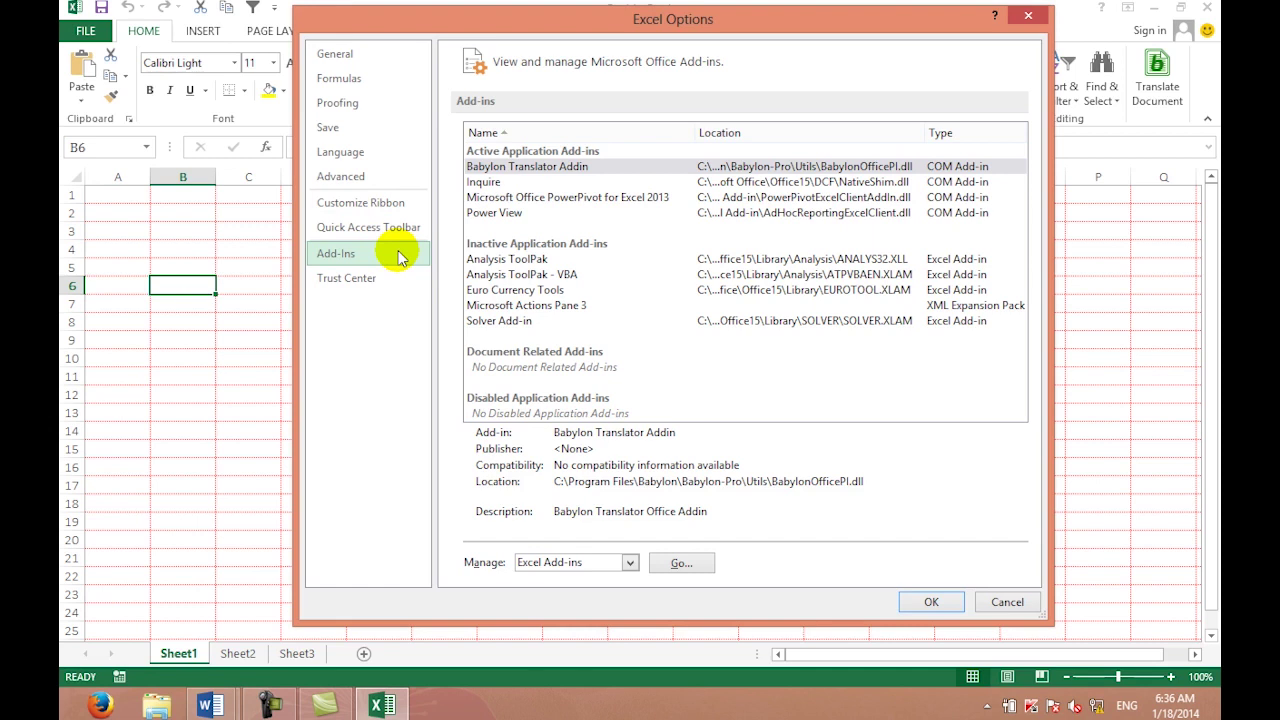
click(388, 260)
click(268, 705)
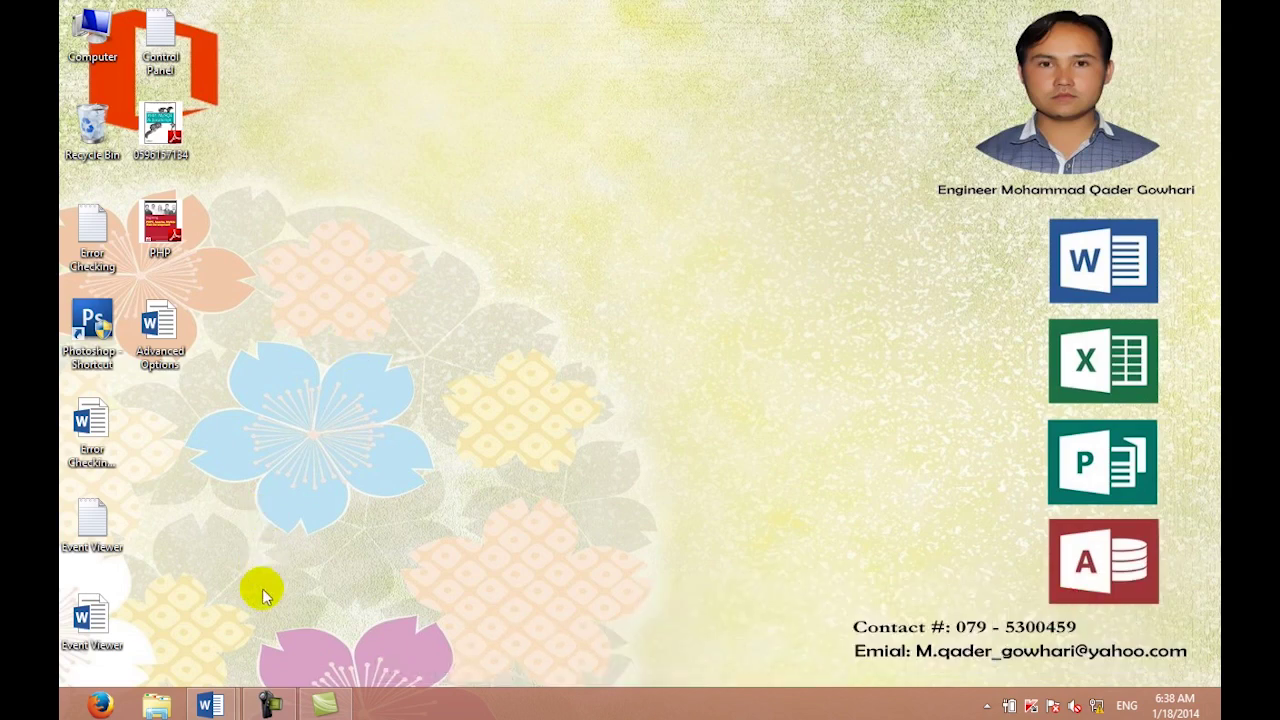
Step: Relaunch Excel with Win+R 'excel', create blank workbook Book1, and open its File Open page
click(460, 370)
key(super+r)
text(excel)
key(Return)
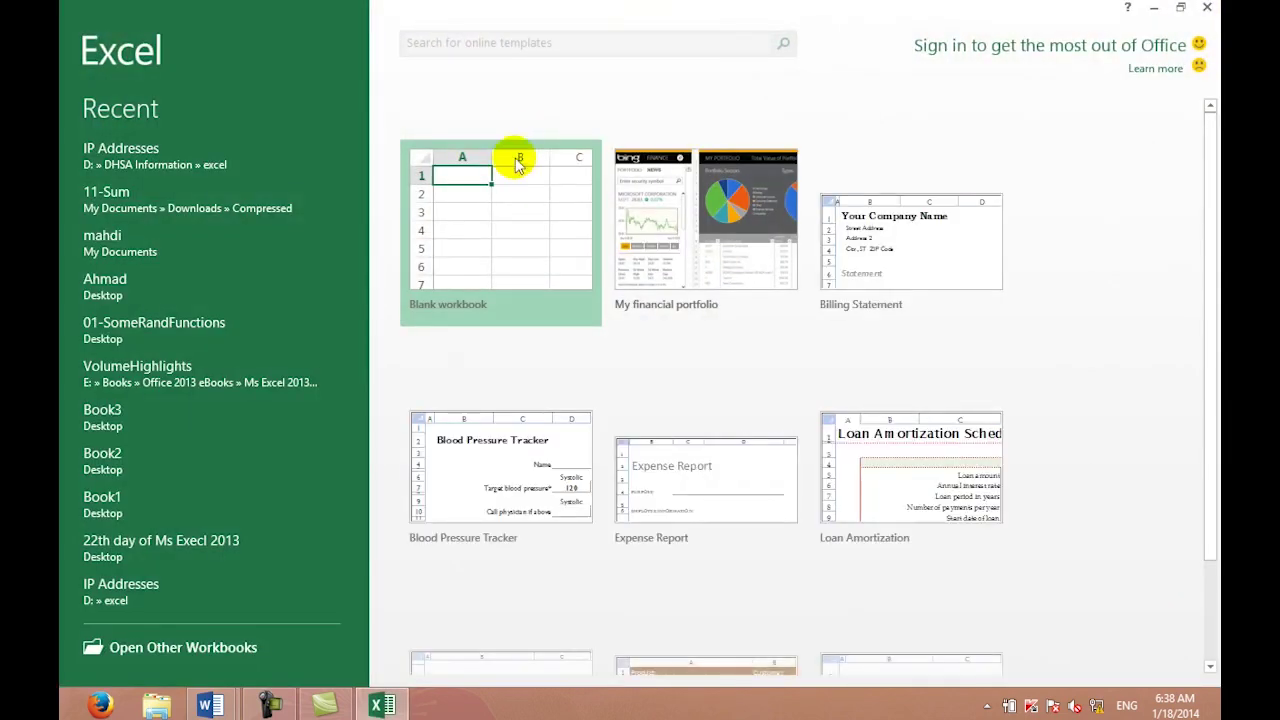
click(515, 249)
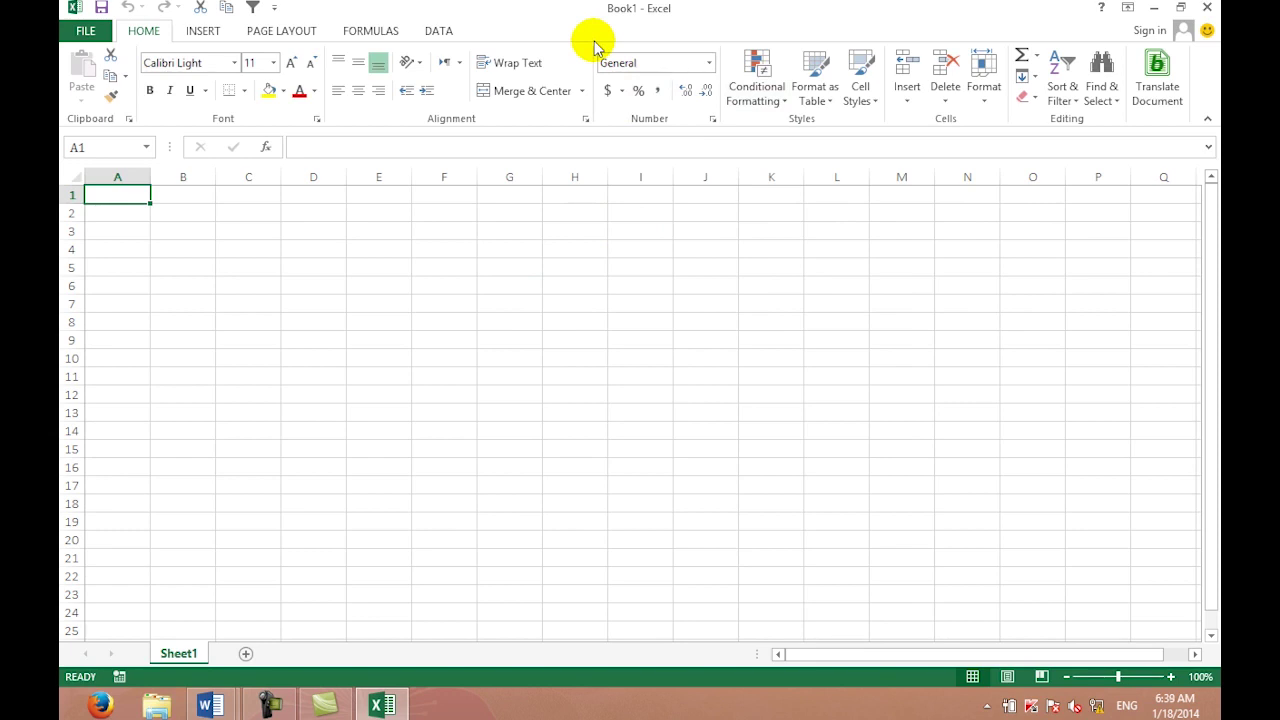
click(88, 31)
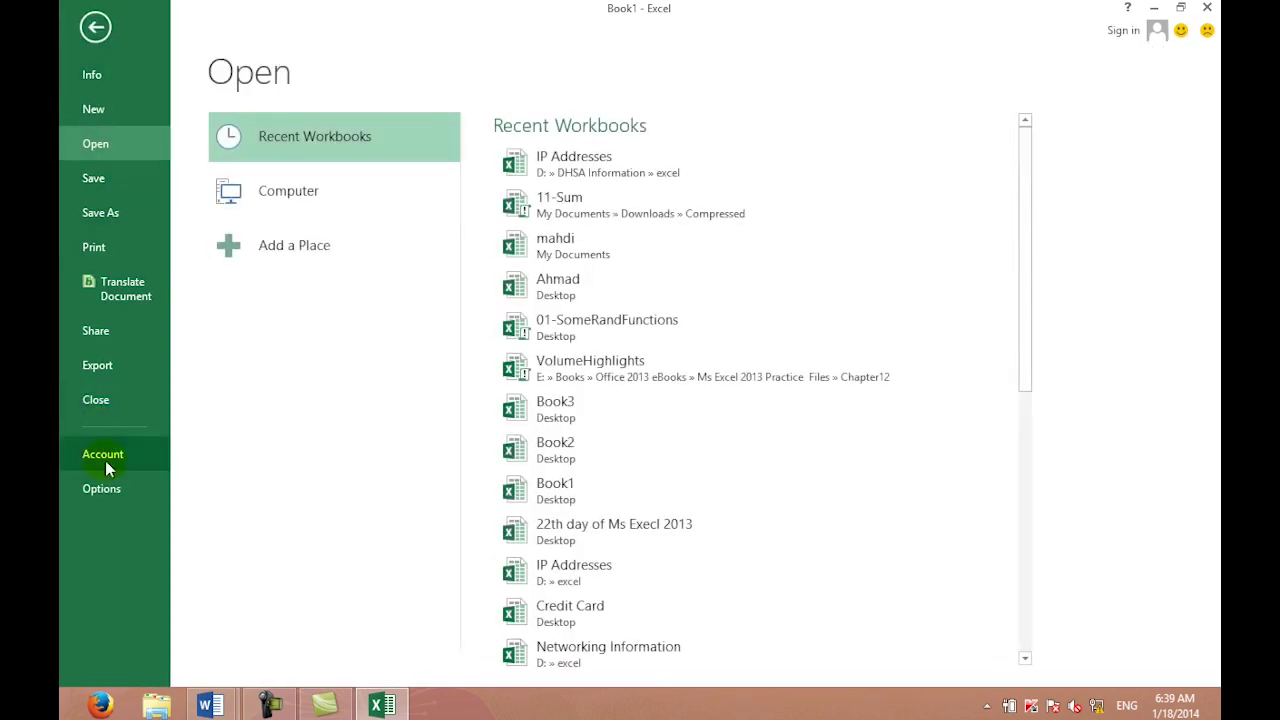
Step: Minimize Excel, browse Videos > Excel 2013 in Explorer, select the Silverlight file, then close Explorer
click(1153, 7)
click(690, 17)
key(super+e)
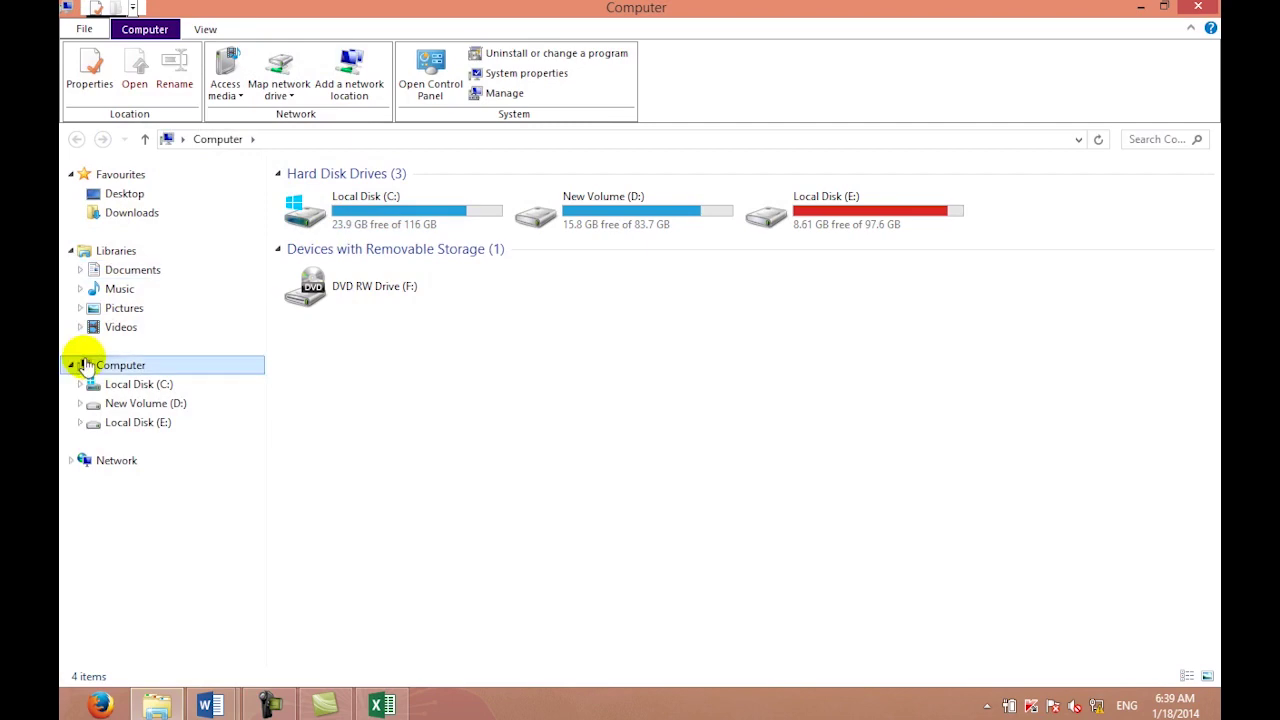
click(110, 326)
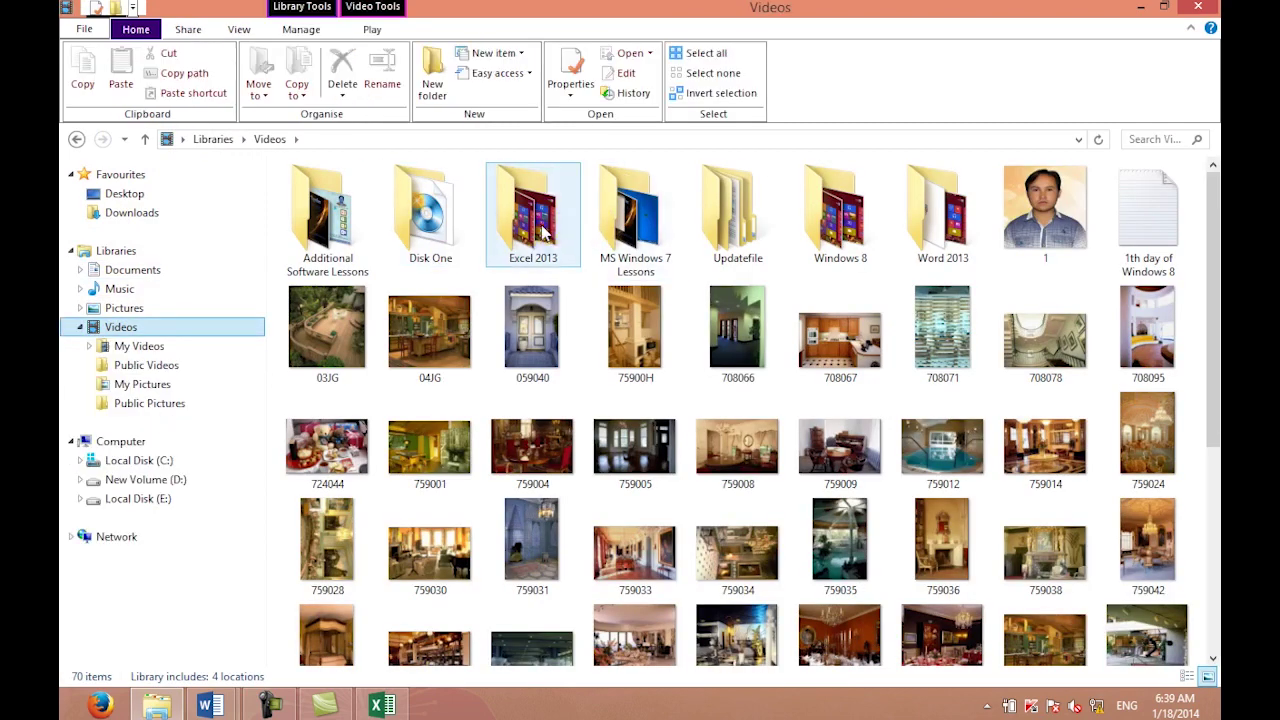
double_click(545, 232)
scroll(1010, 450, down, 5)
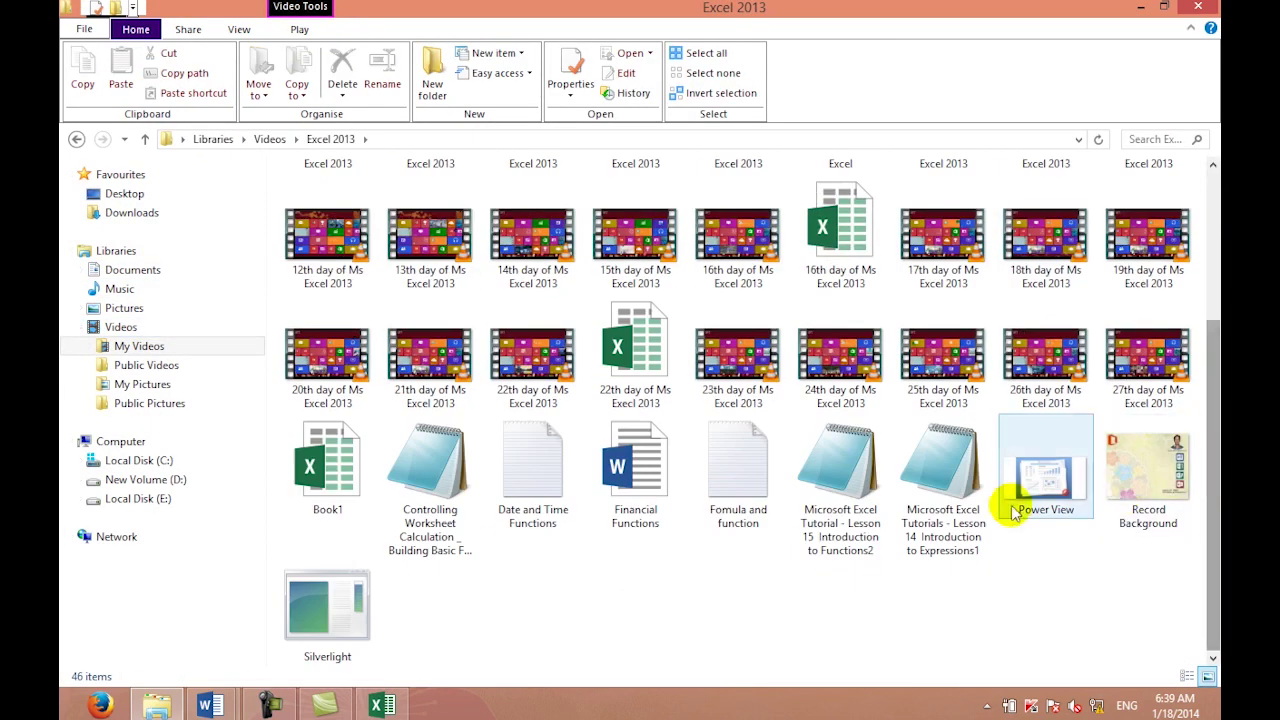
click(368, 605)
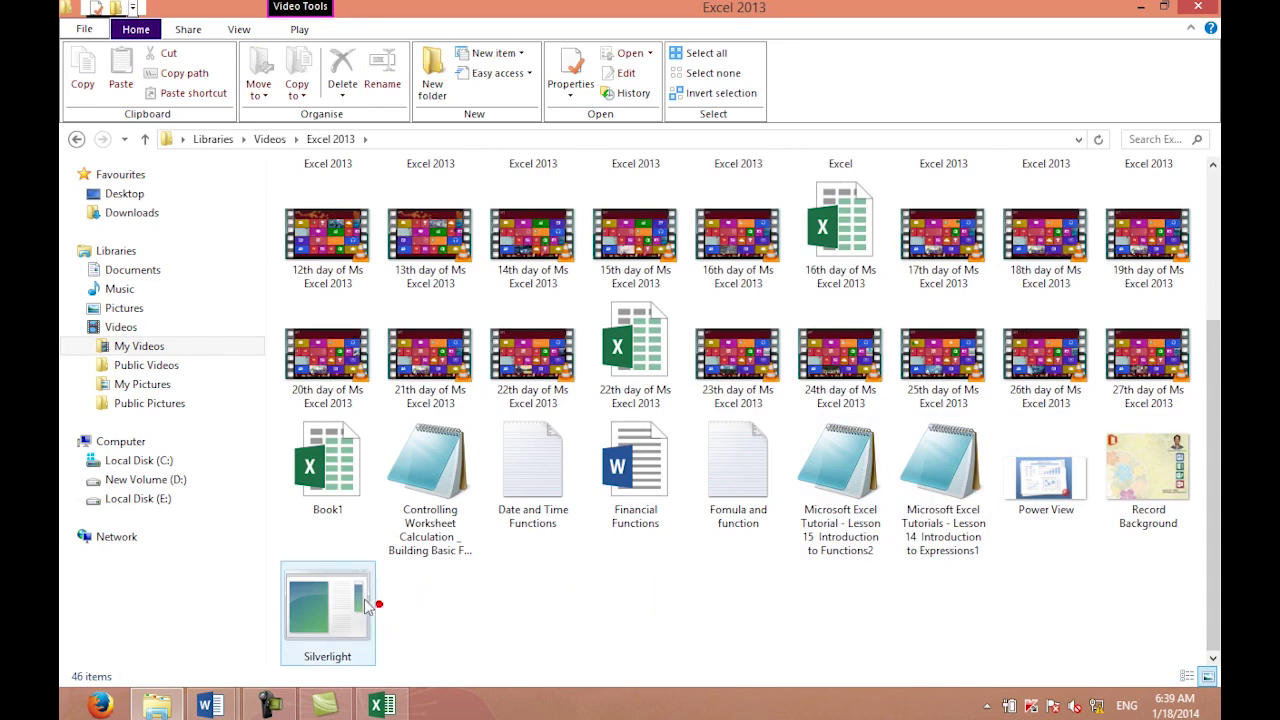
click(362, 608)
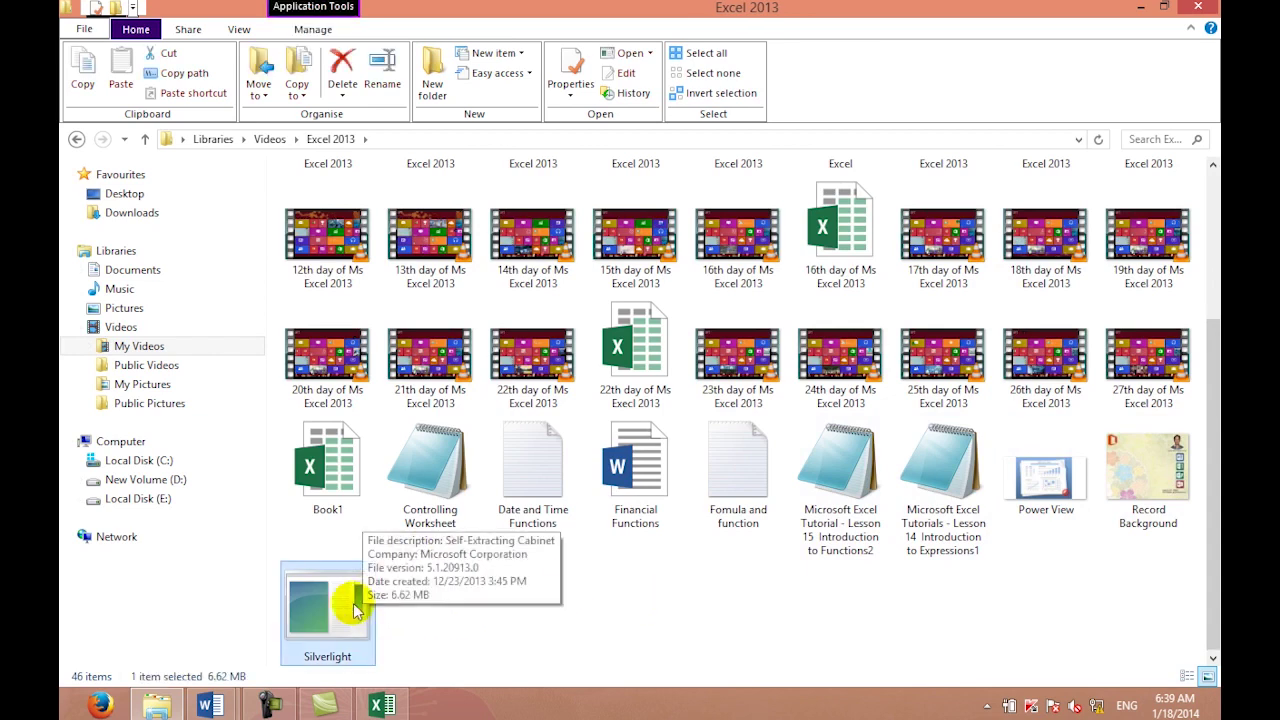
click(1201, 8)
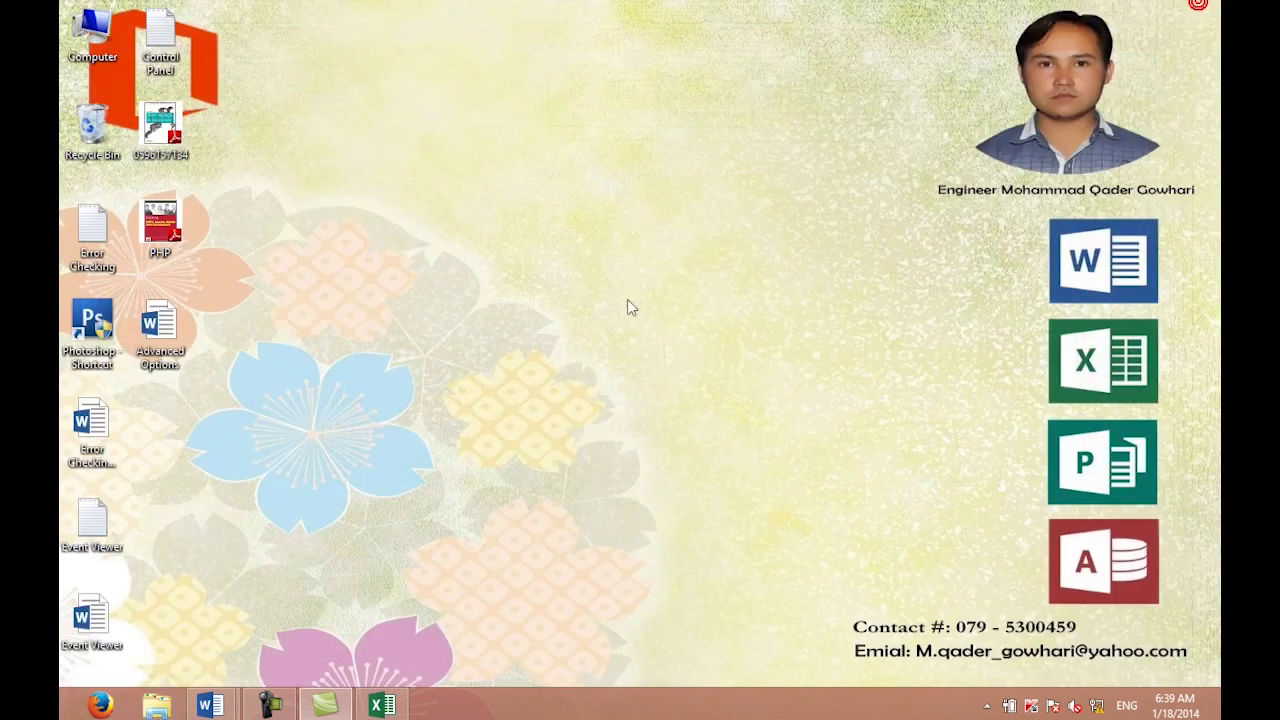
Step: Restore Excel and open the Excel Add-ins manager from Options > Add-Ins with Go
click(382, 705)
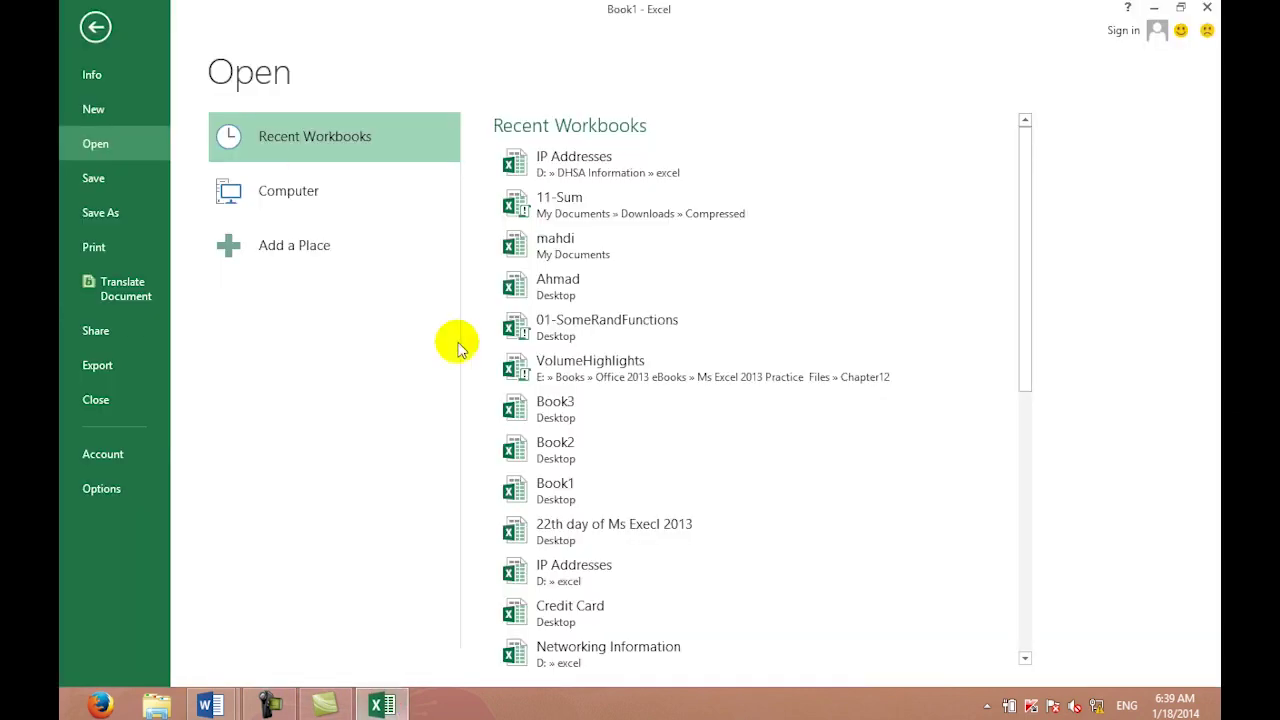
click(120, 484)
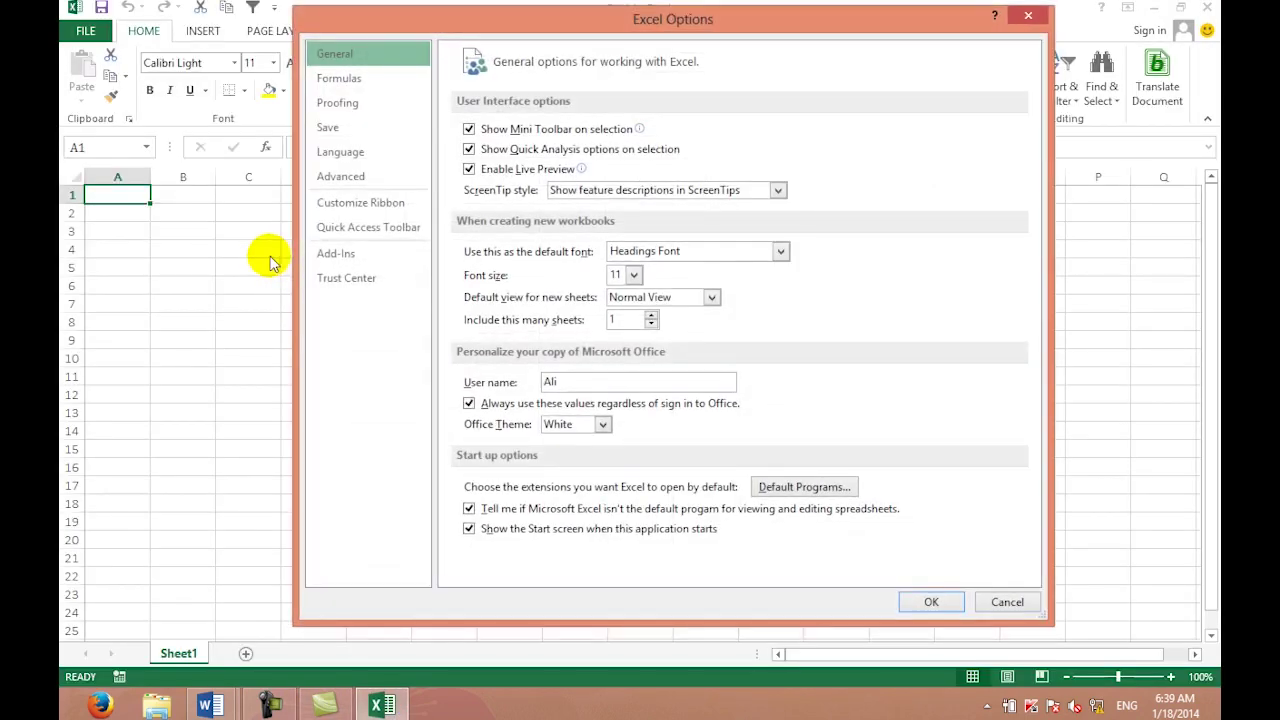
click(358, 253)
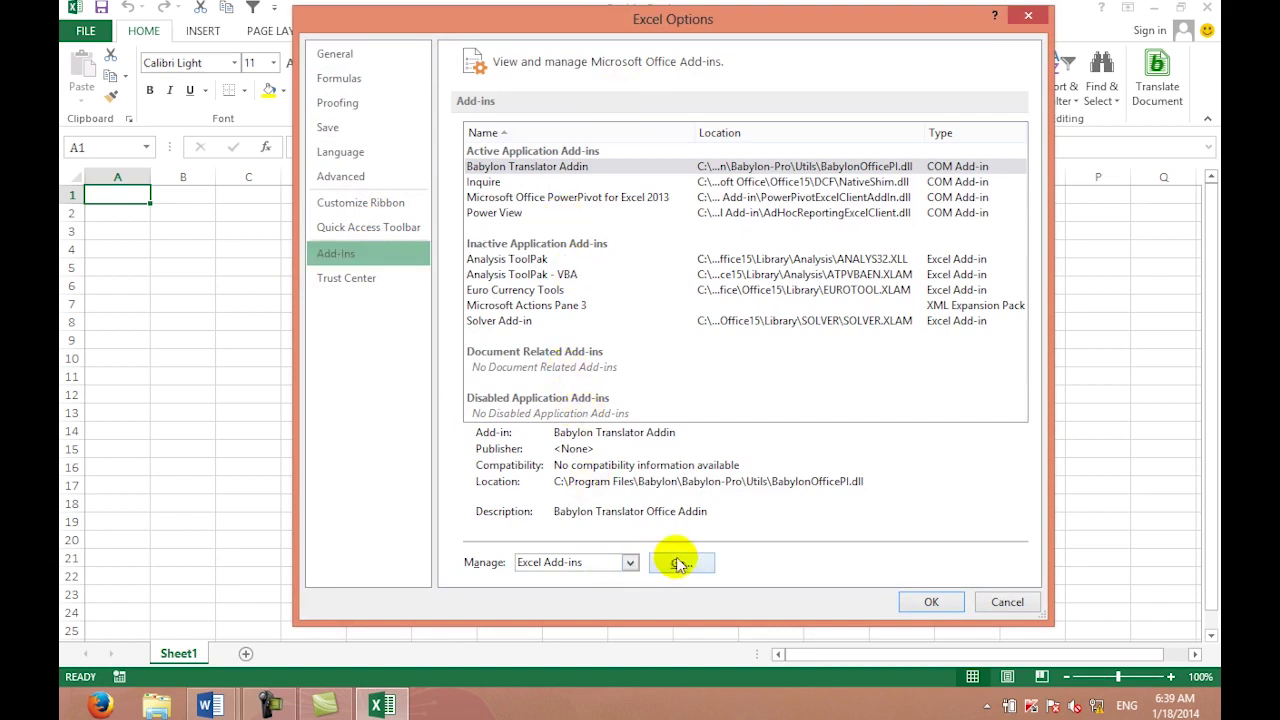
click(631, 563)
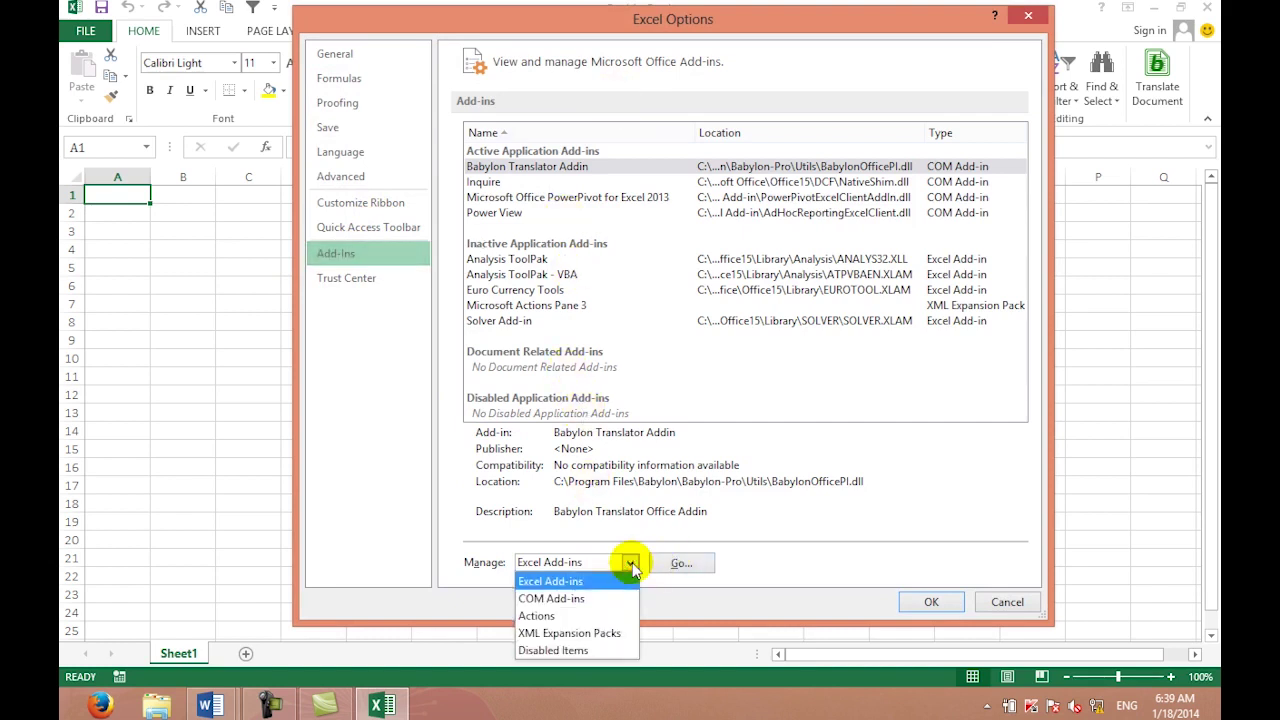
click(633, 565)
click(672, 563)
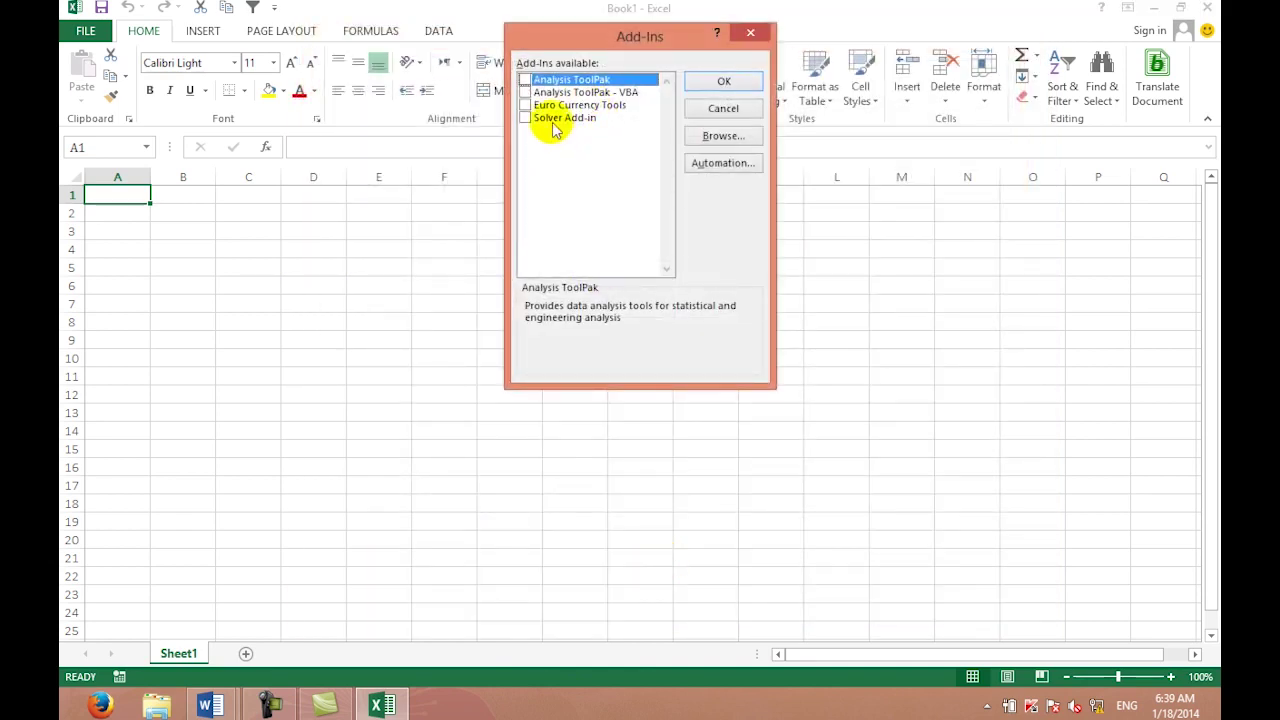
Step: Tick Analysis ToolPak, Analysis ToolPak - VBA, Euro Currency Tools and Solver Add-in, then confirm with OK
click(526, 81)
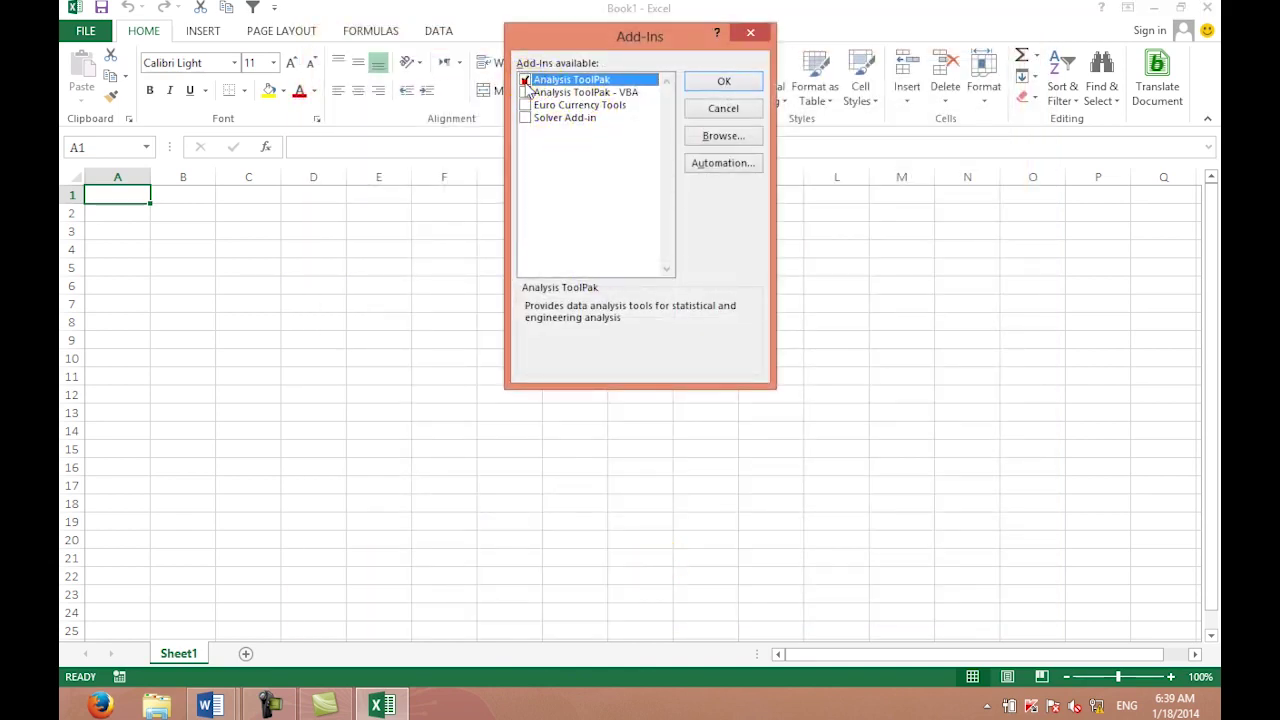
click(525, 92)
click(525, 105)
click(525, 118)
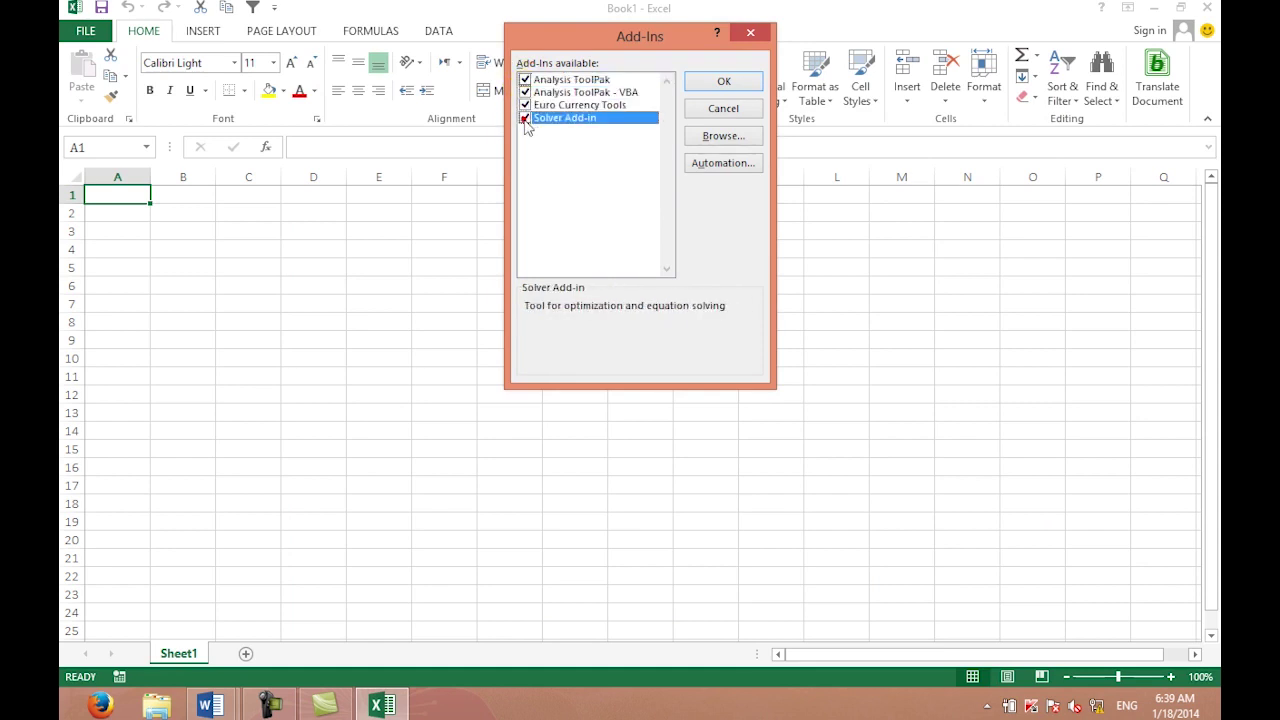
click(723, 81)
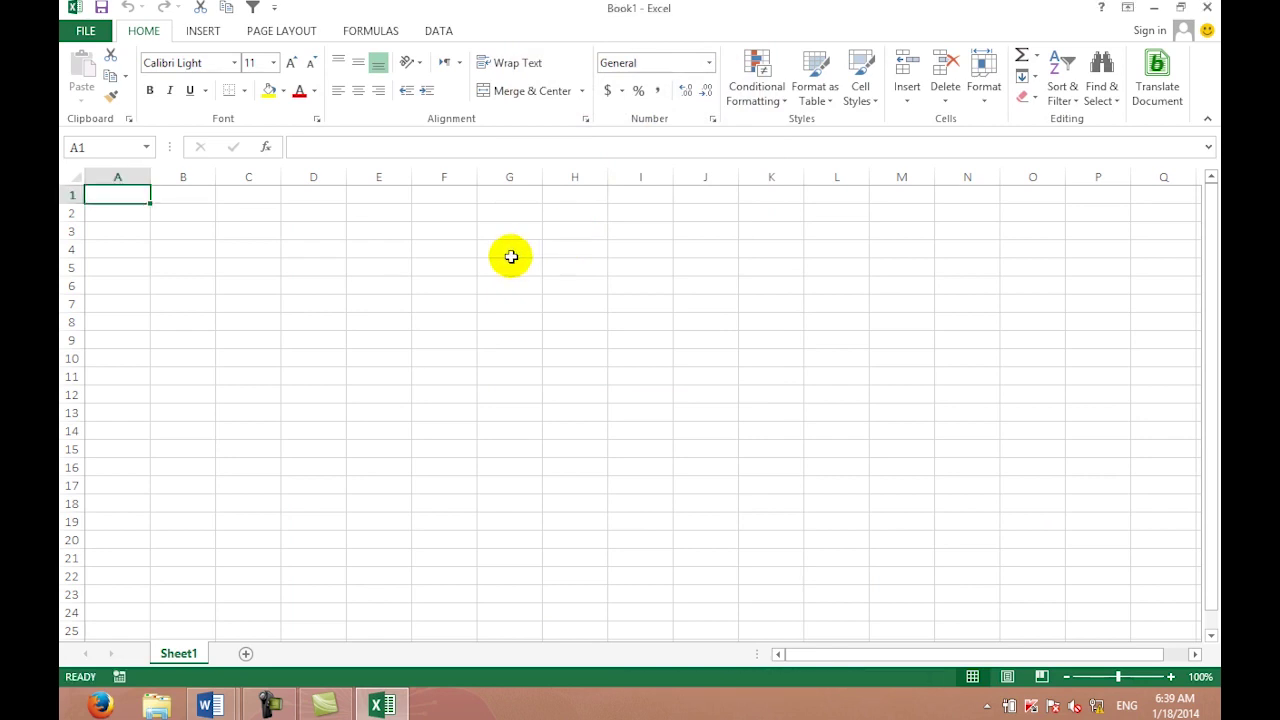
click(467, 263)
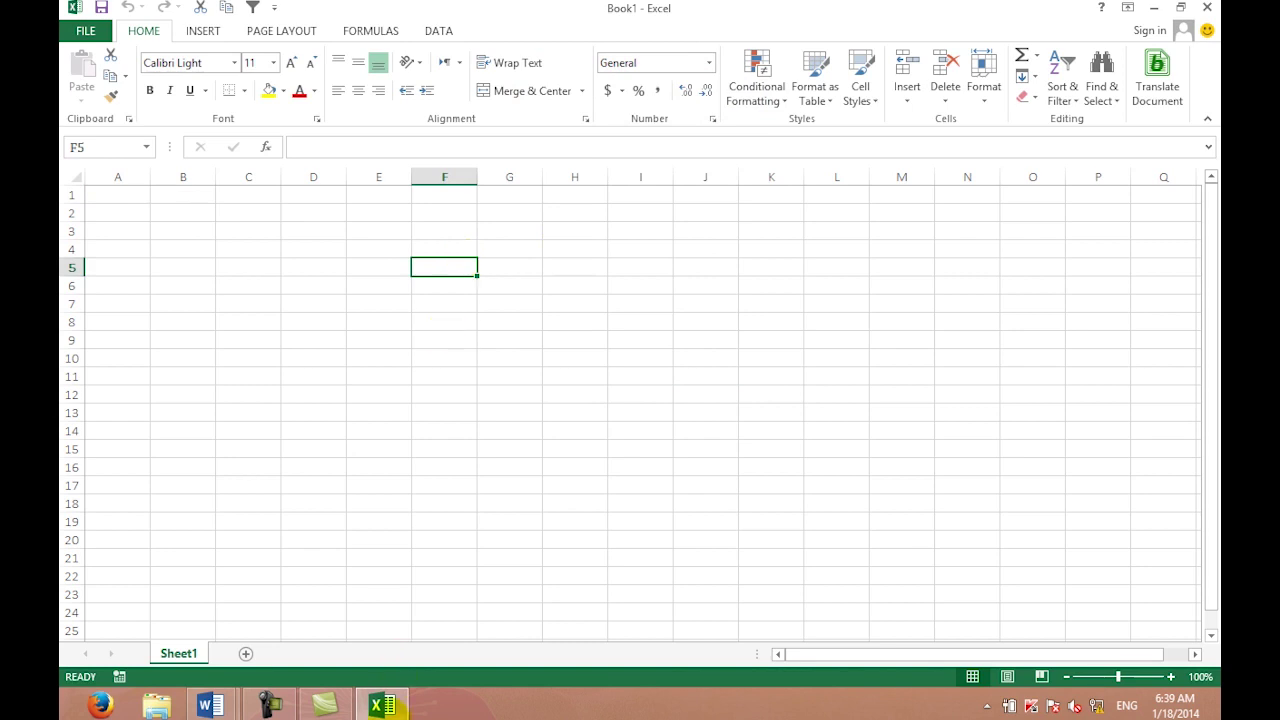
click(86, 30)
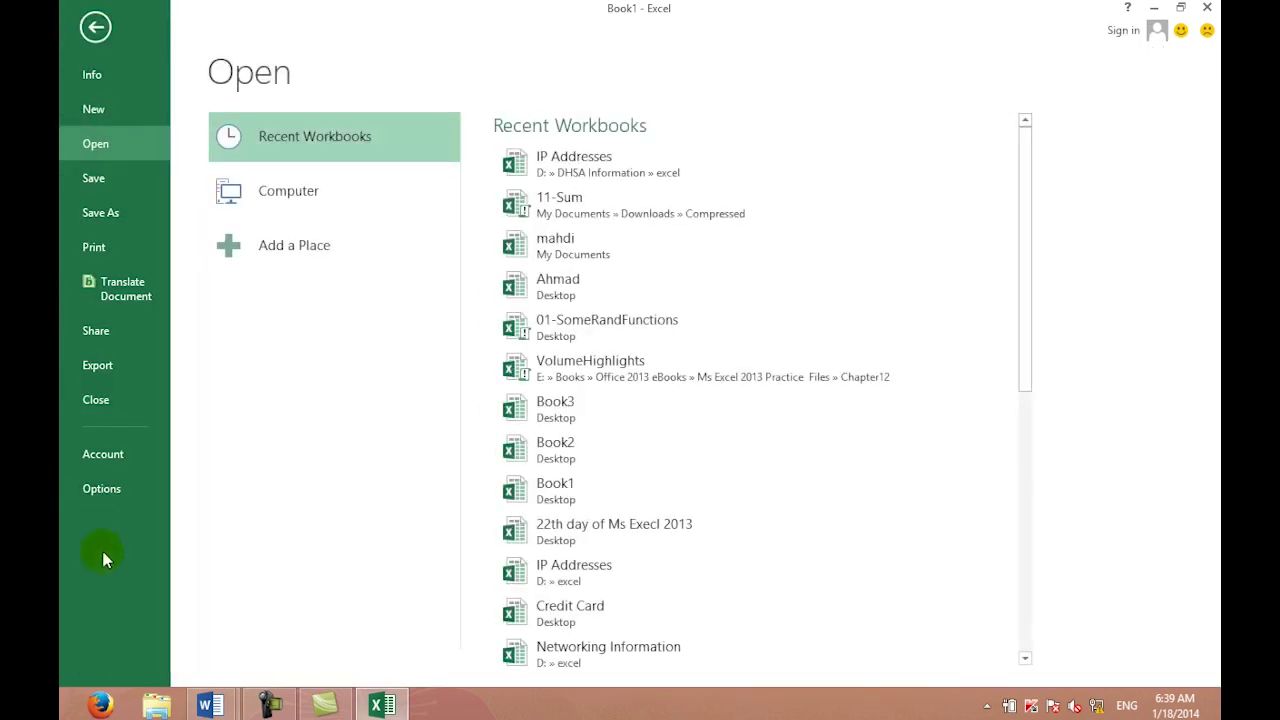
click(101, 489)
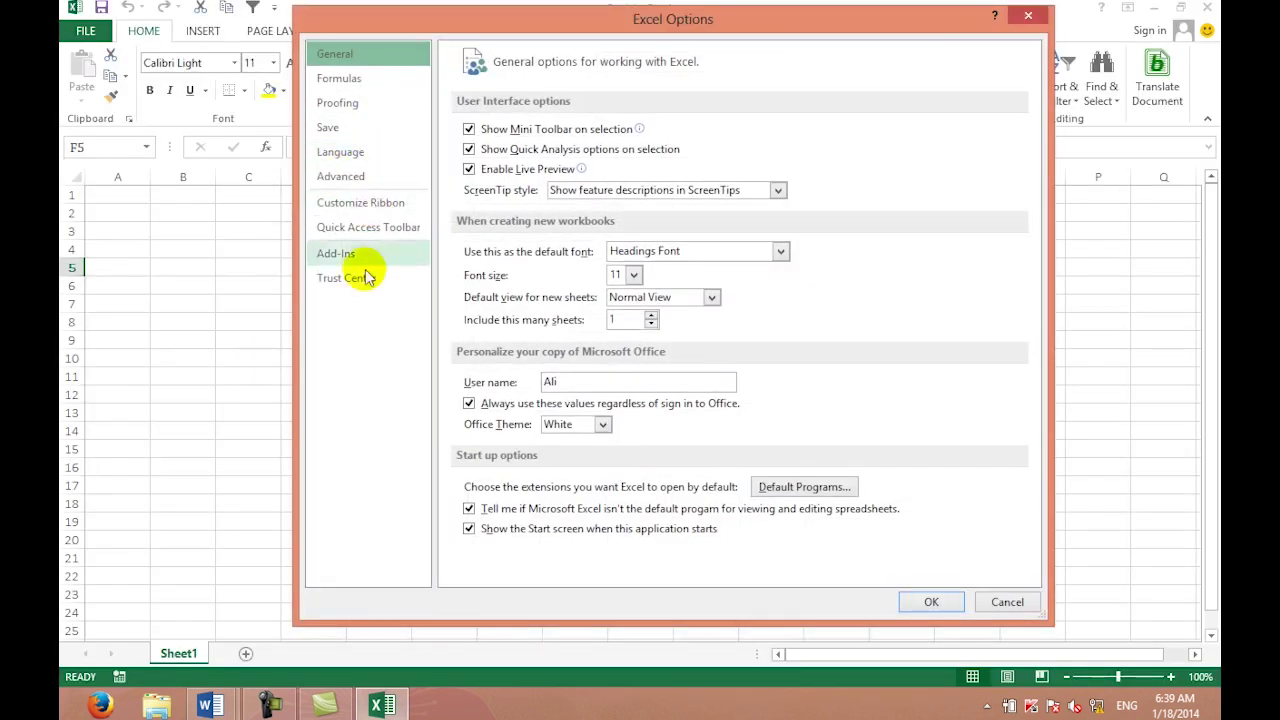
click(360, 277)
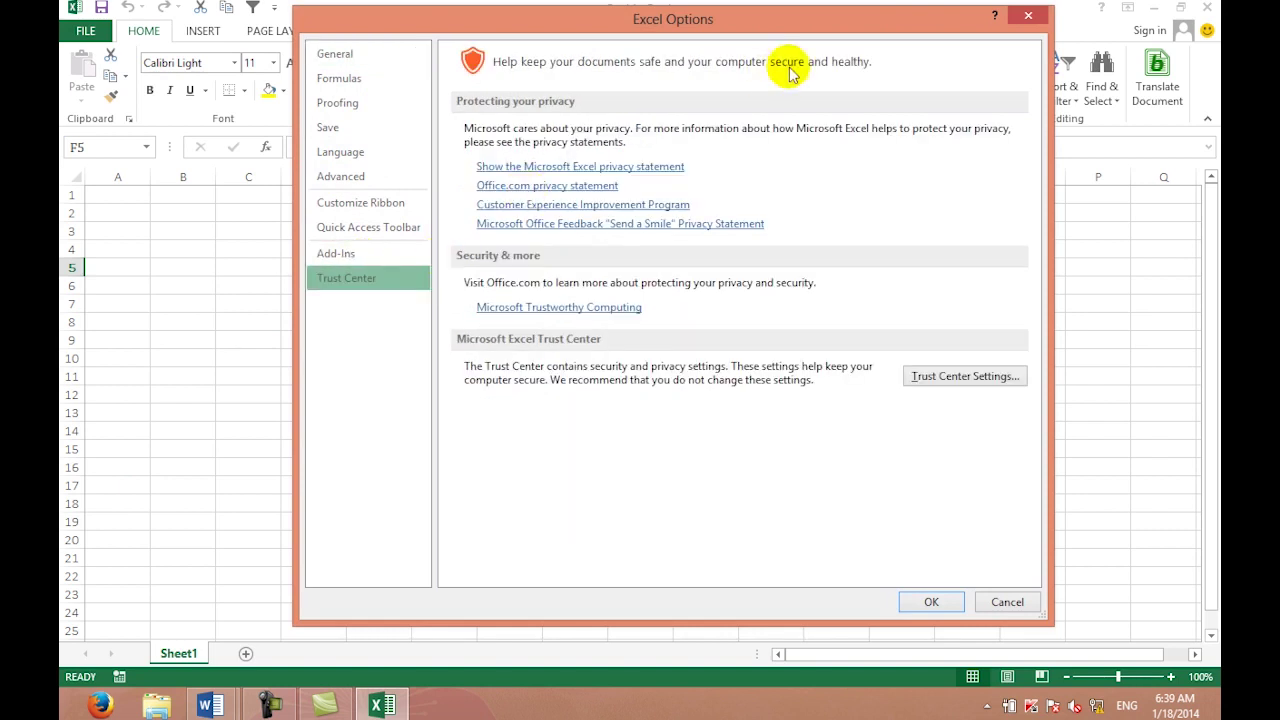
click(953, 376)
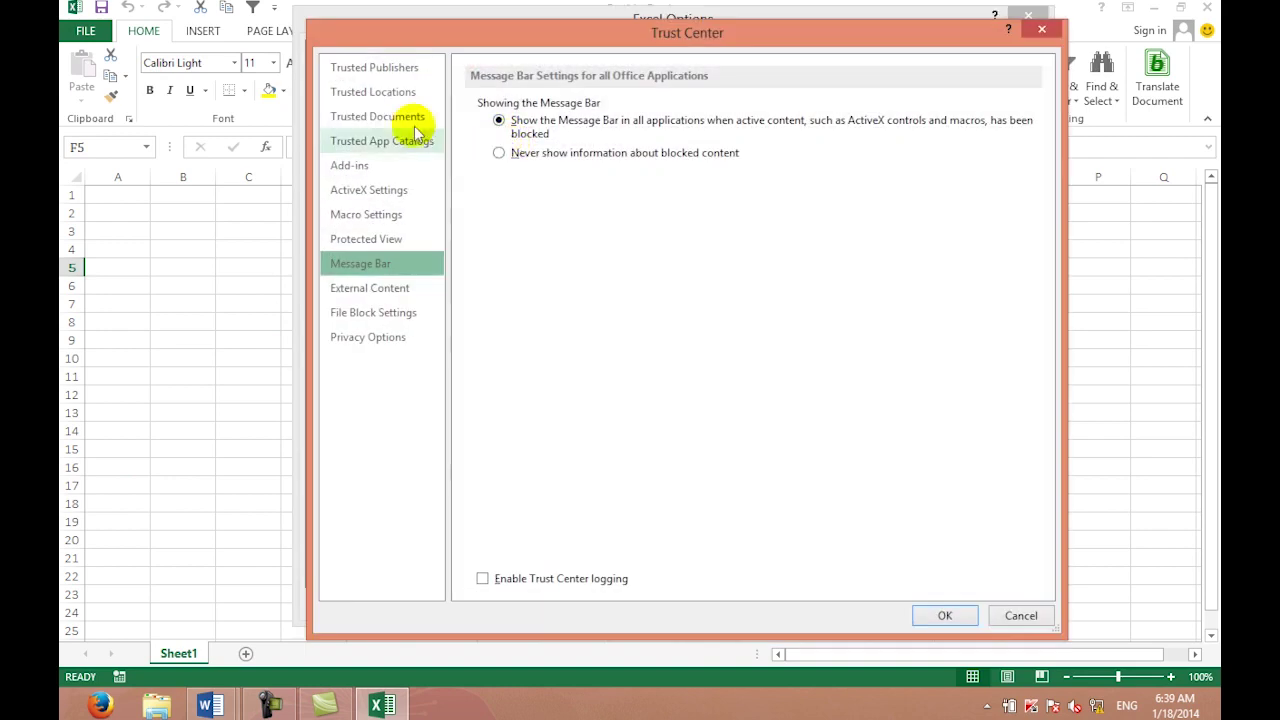
click(367, 290)
click(368, 312)
click(369, 336)
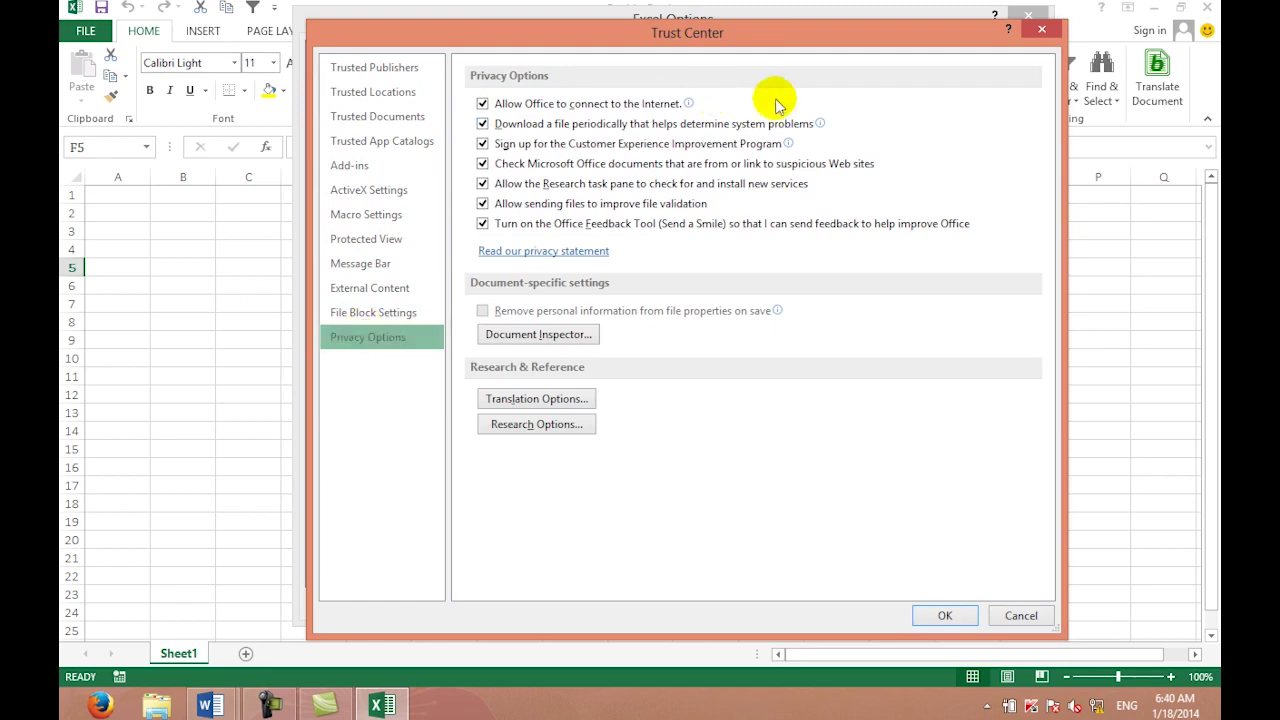
click(1046, 33)
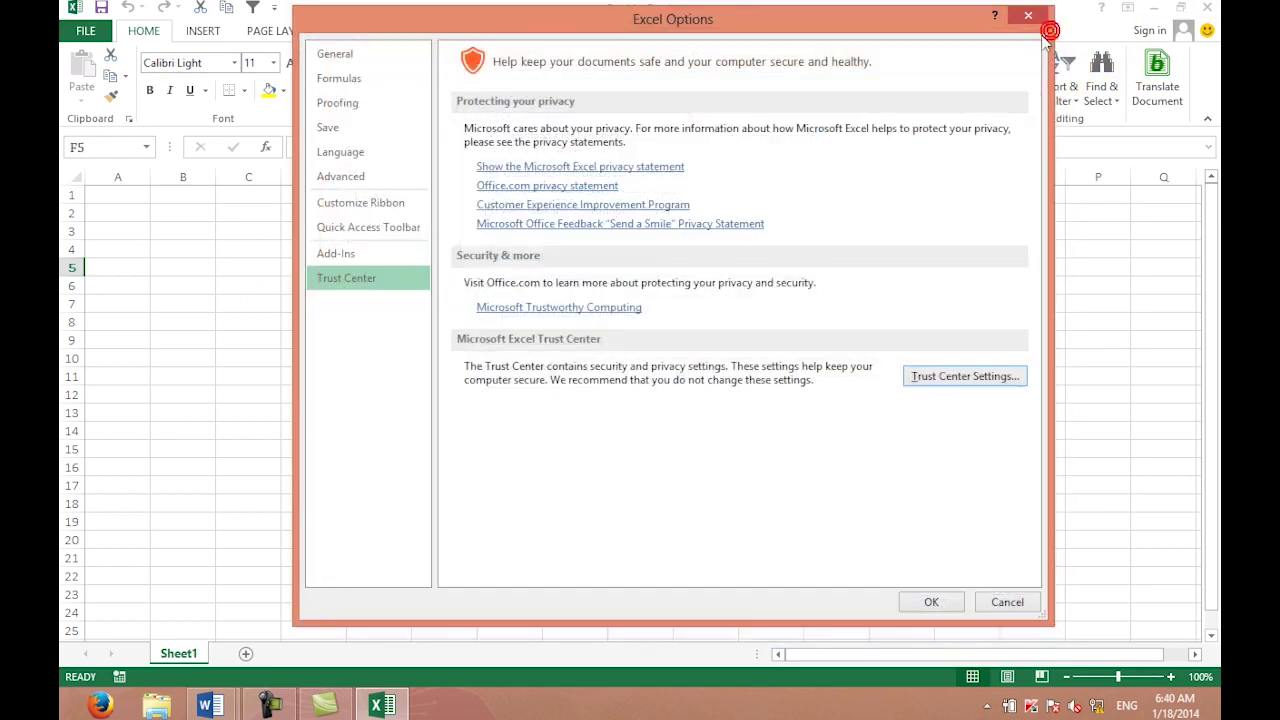
click(1032, 16)
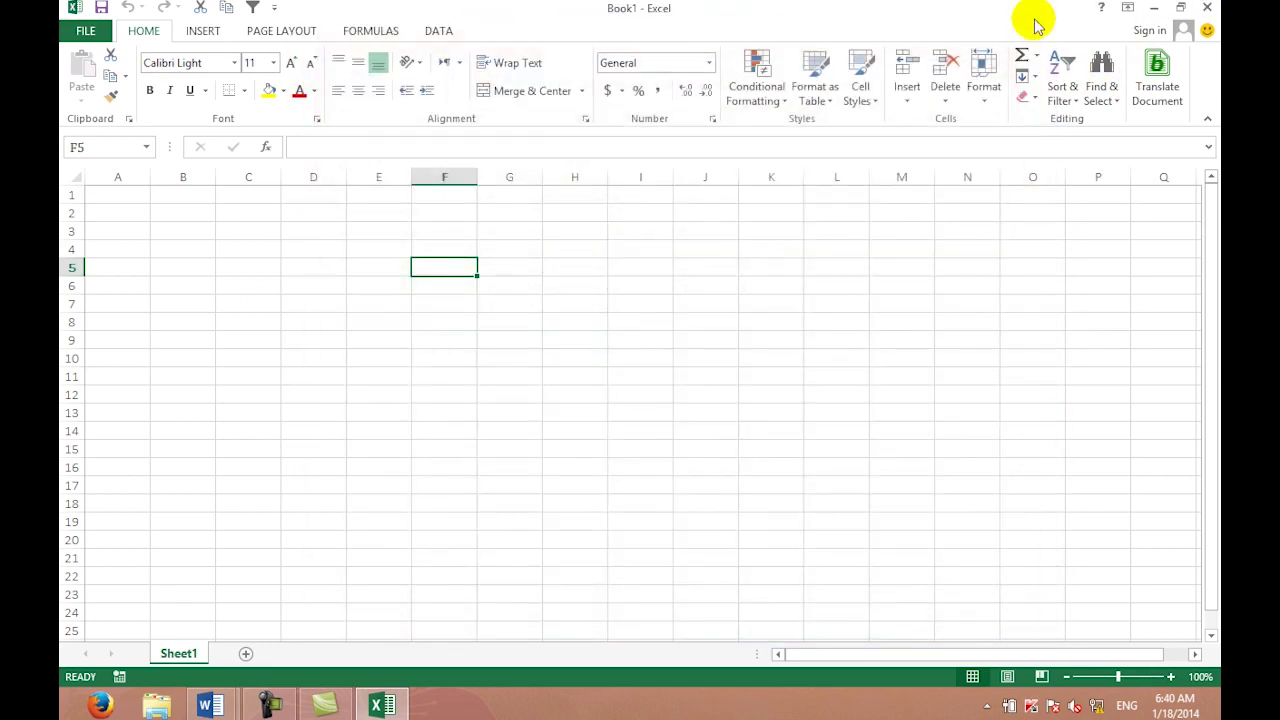